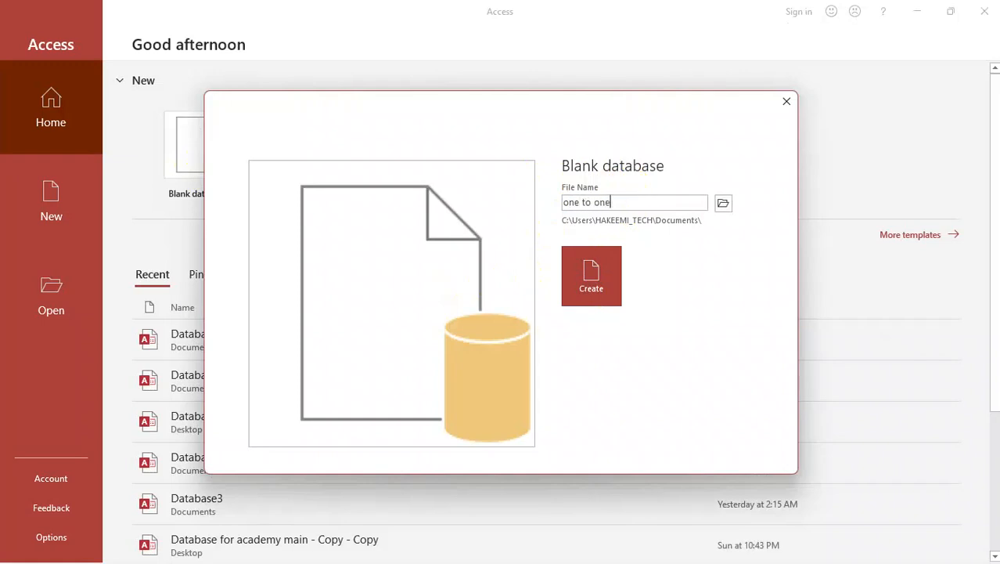
Step: Create a blank database named "one to one" and close its default table
text(one)
key(Return)
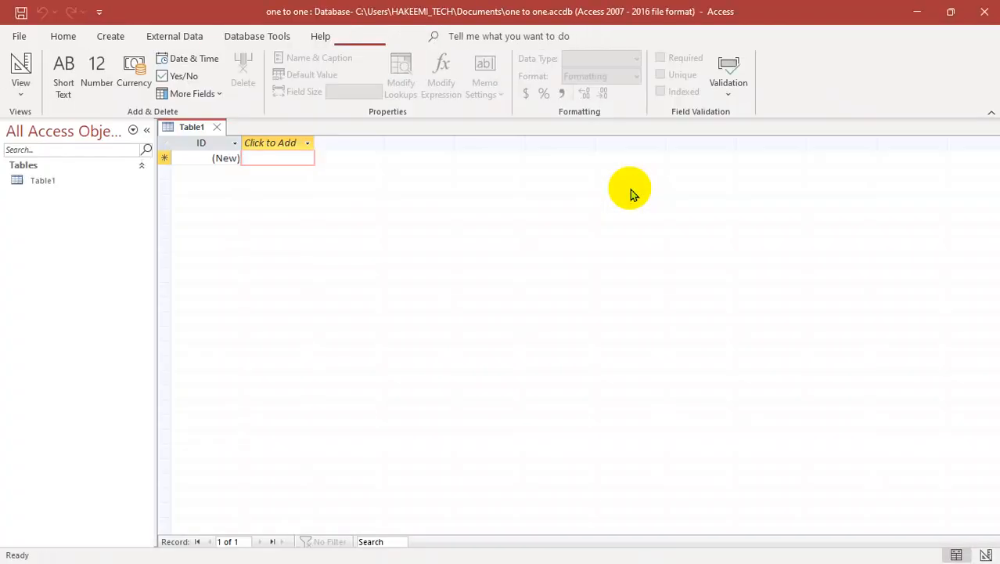
key(ctrl+w)
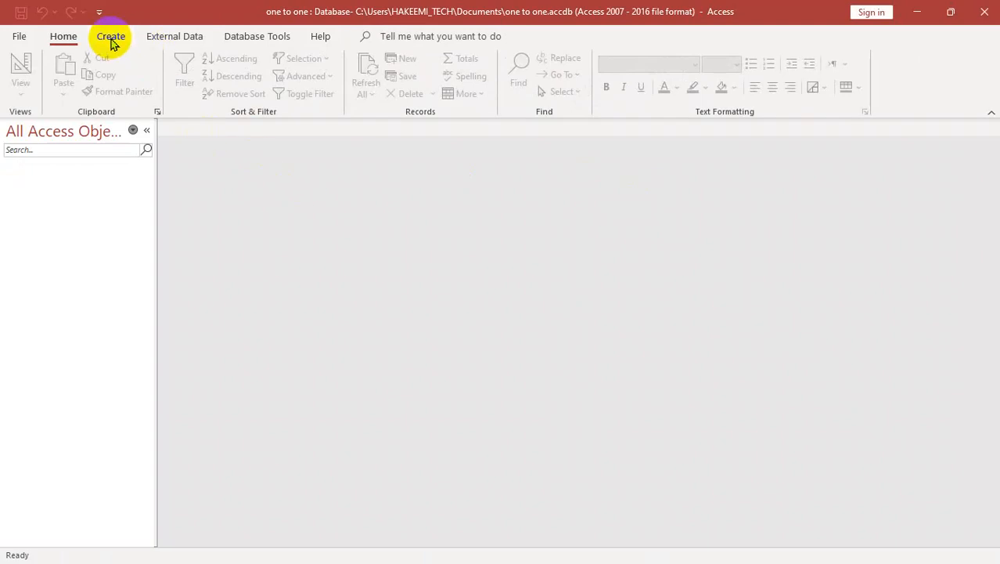
Step: Start a new table in Design view and add an SID field with the AutoNumber data type
click(111, 37)
click(114, 87)
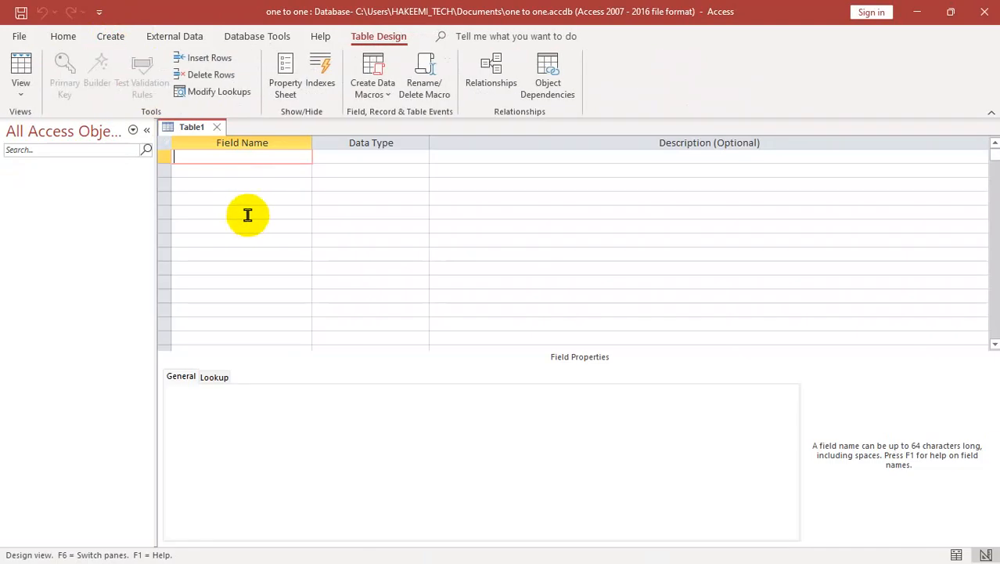
text(SID)
key(Tab)
text(a)
key(Tab)
key(Tab)
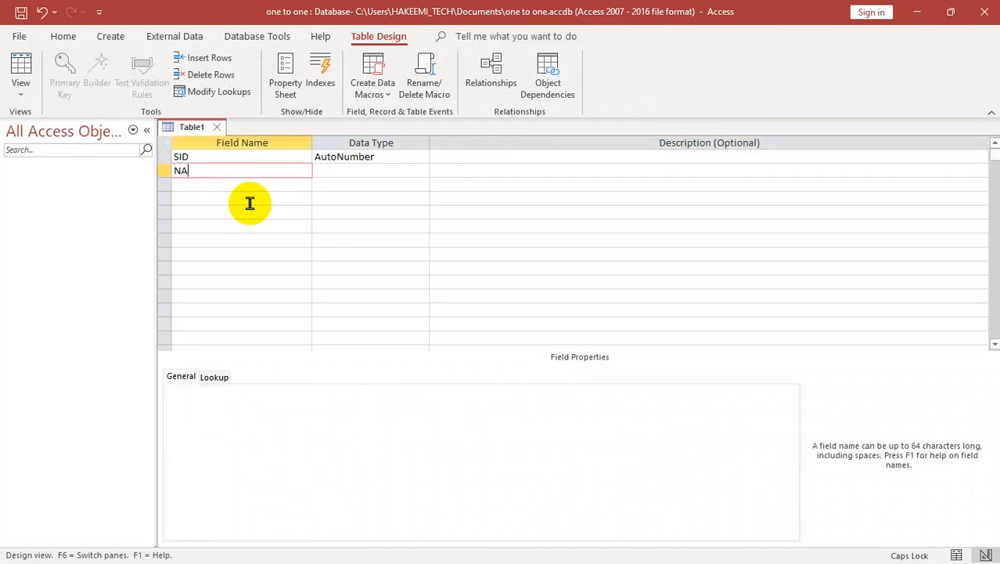
Step: Add the fields SNAME and CLASS to the table, both as Short Text
key(Tab)
key(Tab)
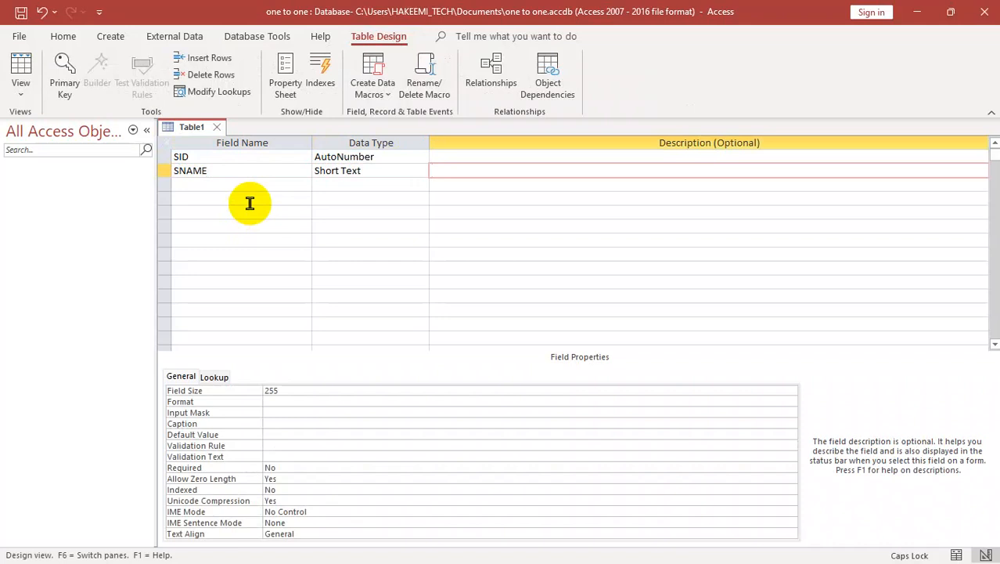
key(Tab)
text(CLASS)
key(Tab)
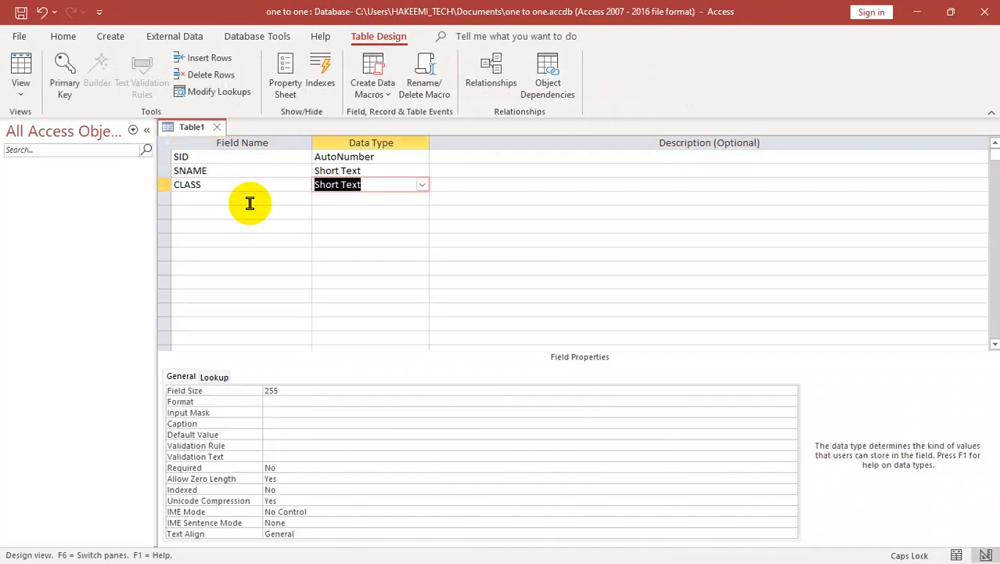
key(Tab)
key(Tab)
Step: Add a FEES field below CLASS with the Number data type
text(FE)
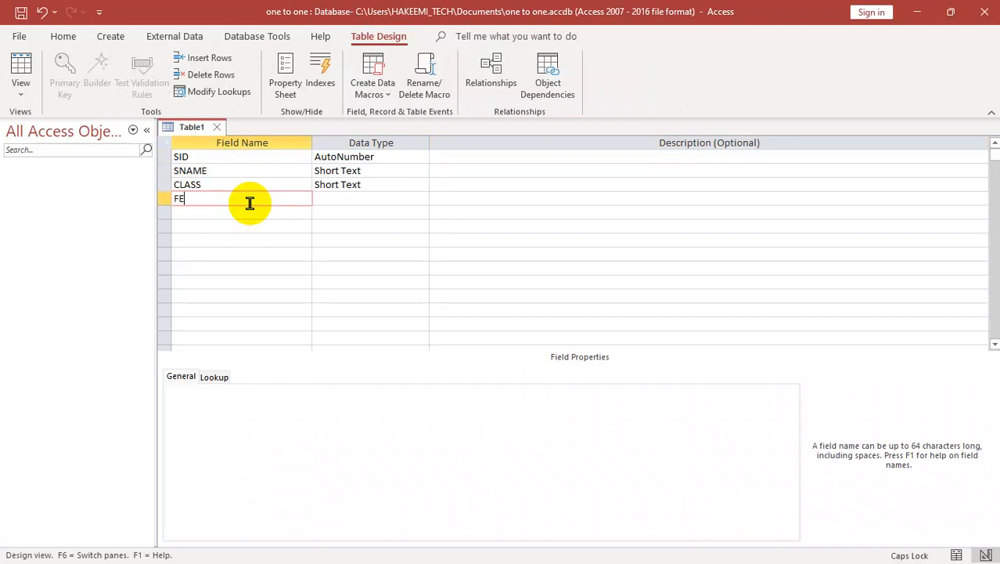
text(ES)
key(Tab)
key(Tab)
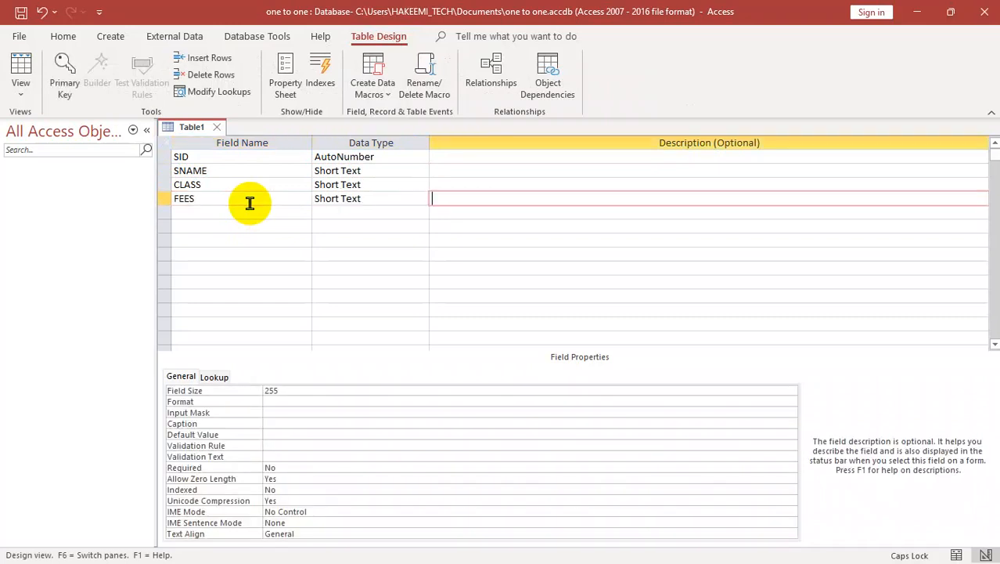
key(shift+Tab)
text(n)
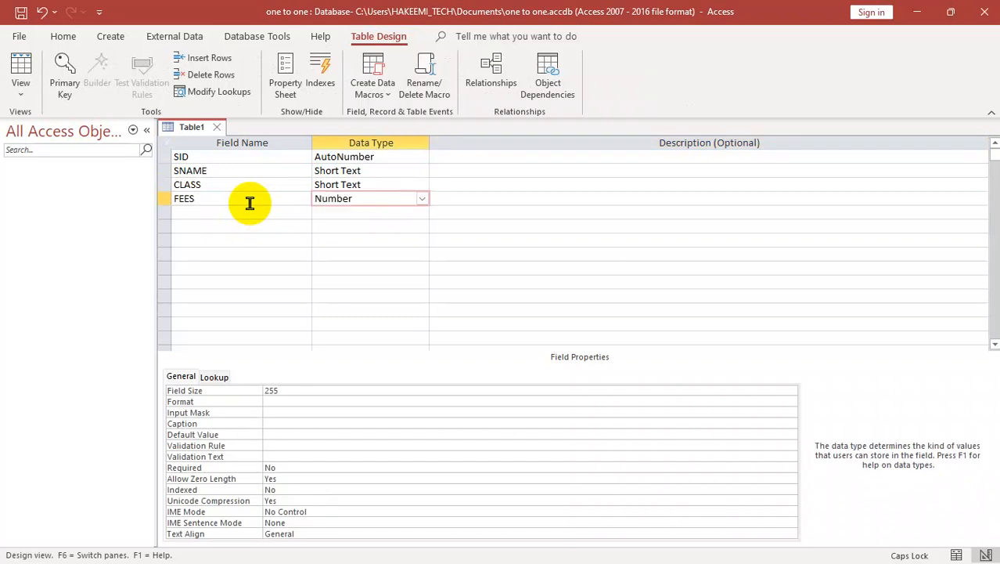
key(Tab)
key(Tab)
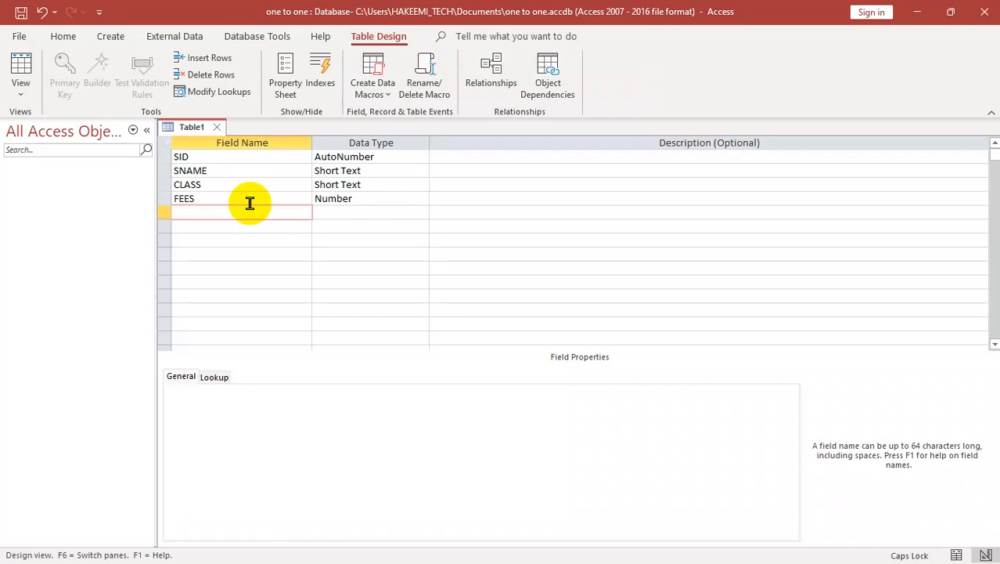
Step: Add the fields PRO and INFO below FEES, both as Short Text
text(PRO)
key(Tab)
key(Tab)
key(Tab)
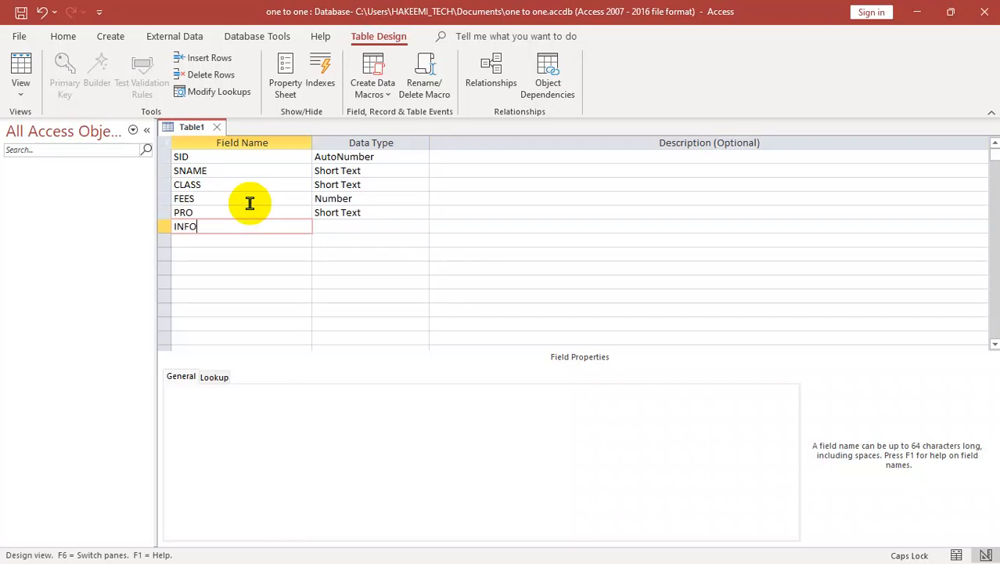
text(INFO)
key(Tab)
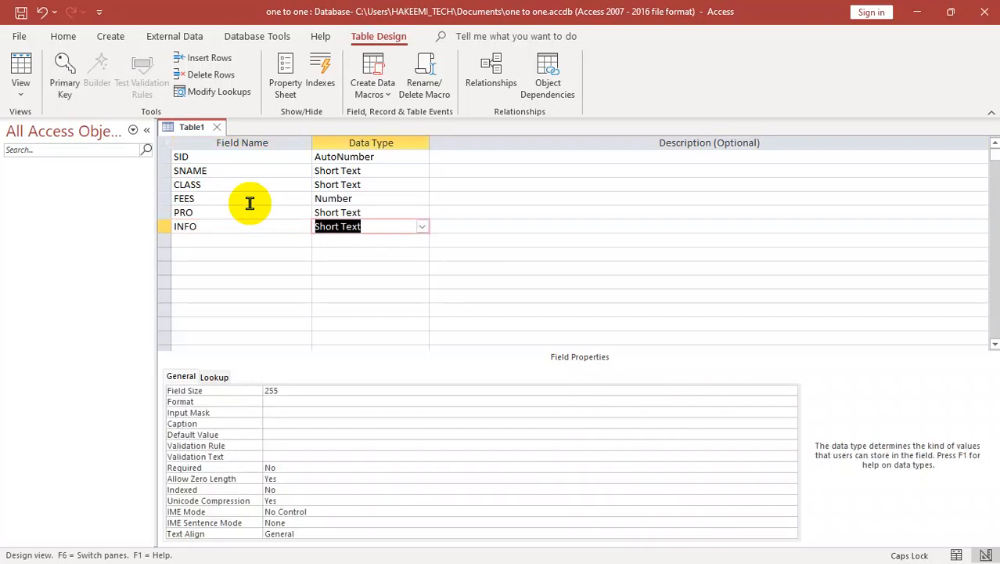
Step: Save the table as STUDENTS without creating a primary key, and close it
key(ctrl+s)
text(ST)
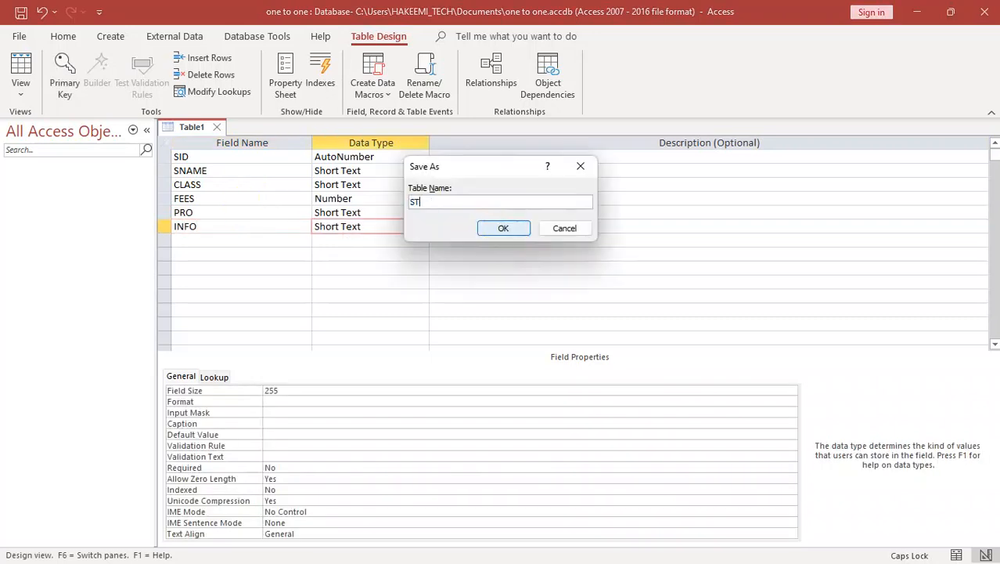
text(UDENTS)
click(503, 228)
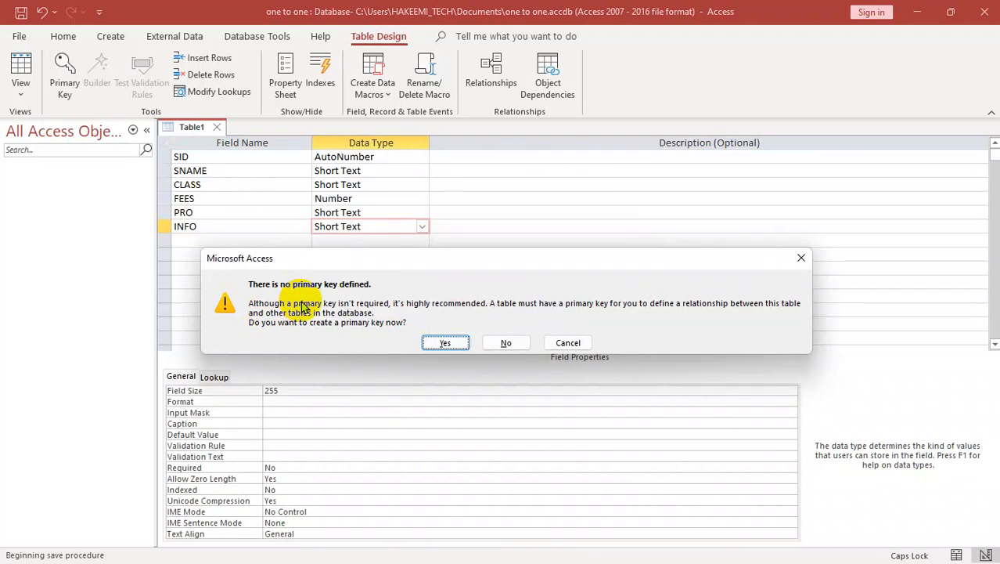
click(507, 343)
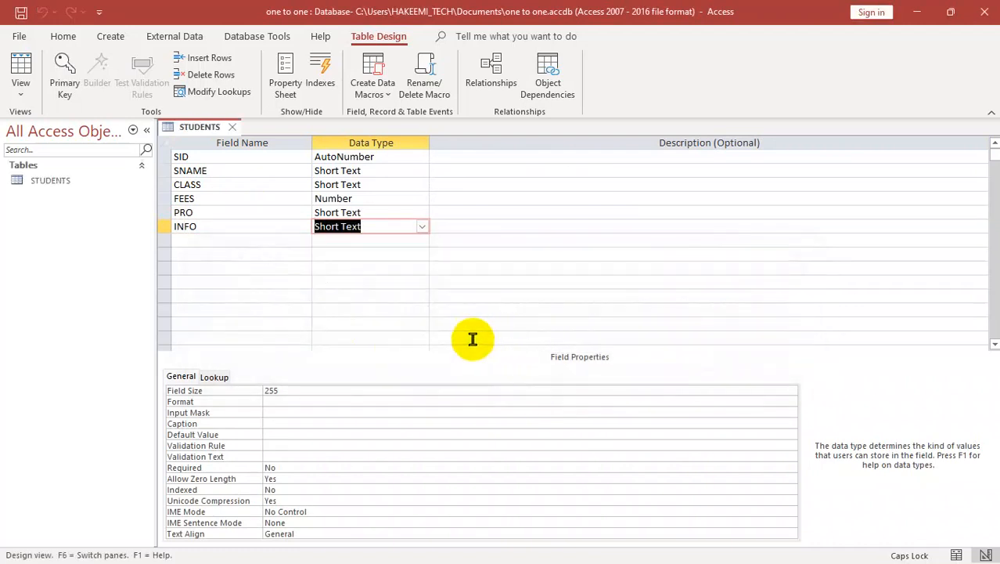
key(ctrl+w)
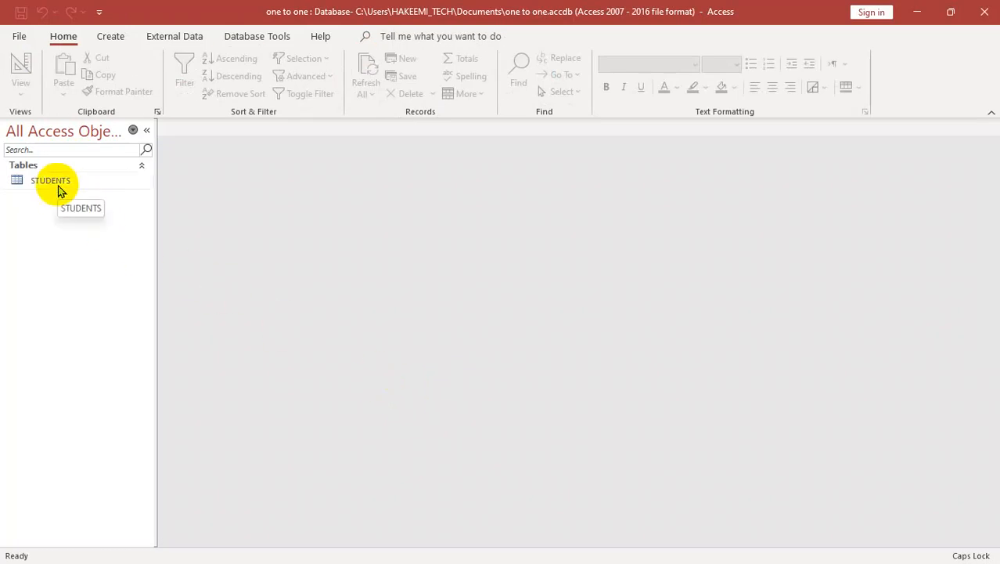
Step: Start a second table in Design view with the fields TID as AutoNumber and TNAME as Short Text
click(109, 37)
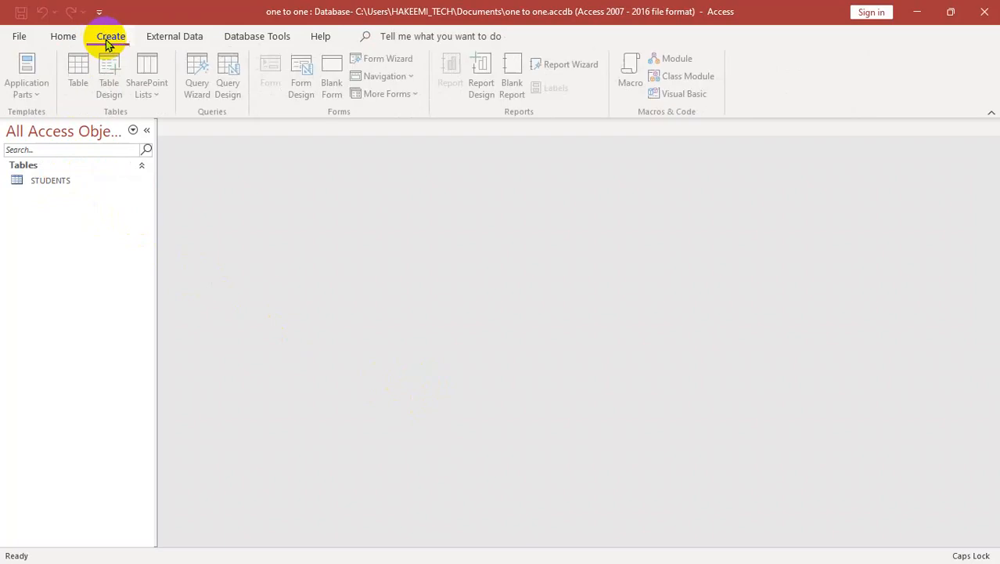
click(114, 89)
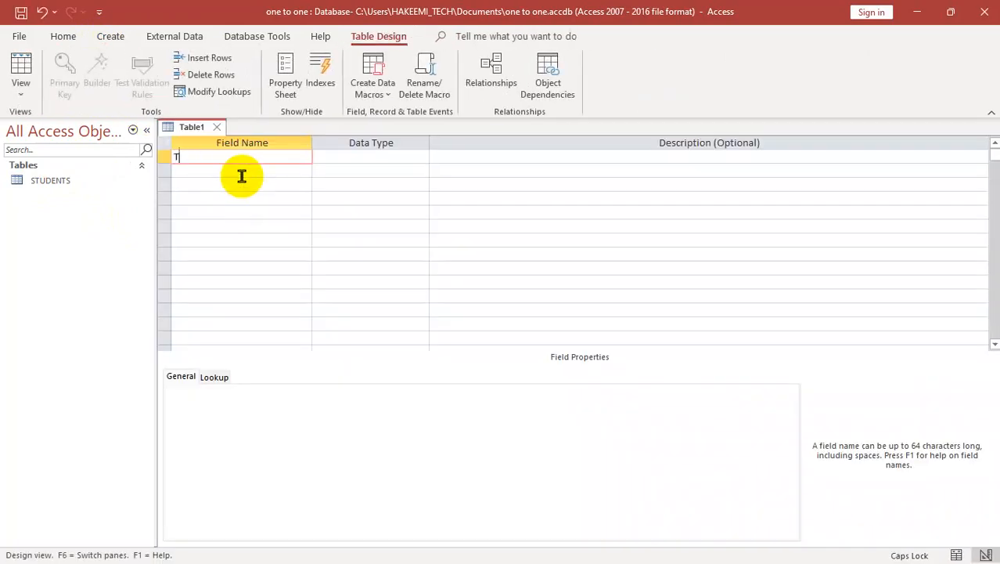
key(Tab)
key(Tab)
key(Tab)
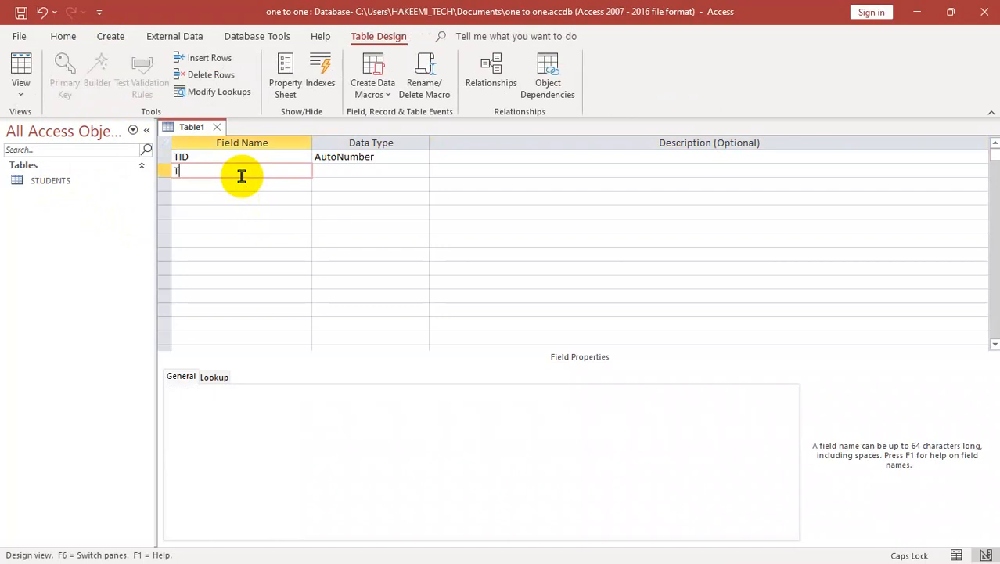
key(Tab)
key(Tab)
key(Tab)
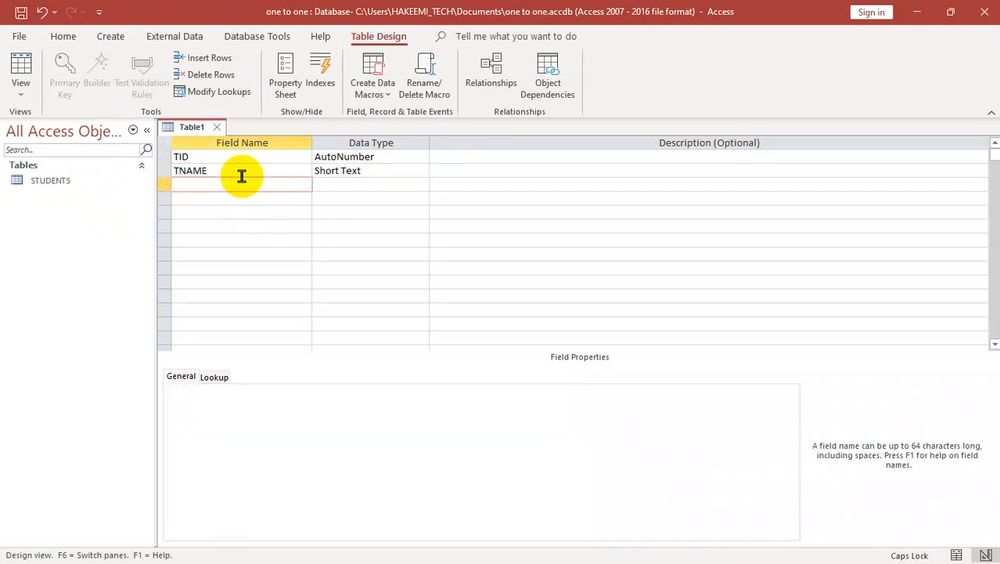
Step: Add a PRO field as Short Text and a PHONE field as Number below TNAME
text(PRO)
key(Tab)
key(Tab)
key(Tab)
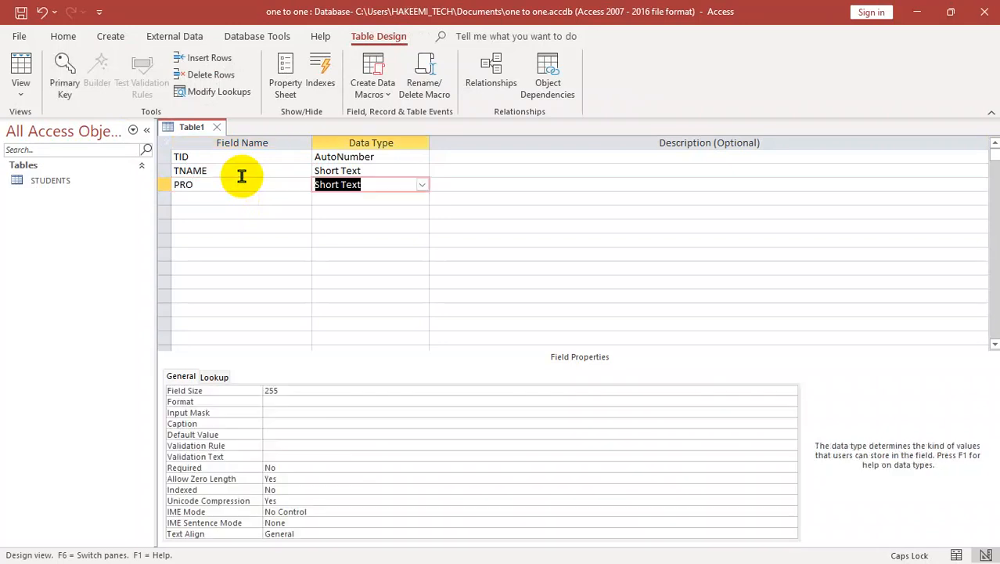
text(PHONE)
key(Tab)
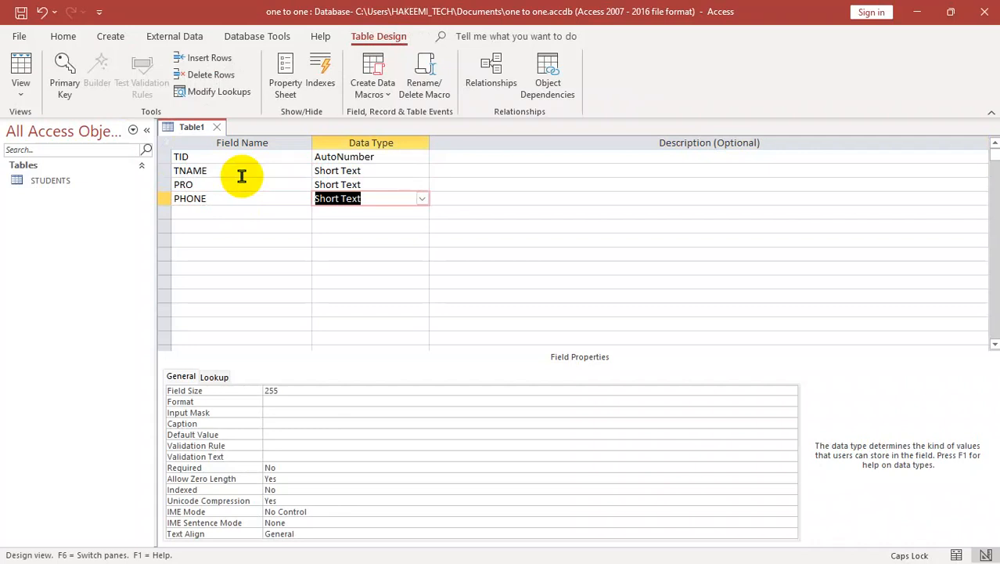
text(M)
text(N)
key(Tab)
key(Tab)
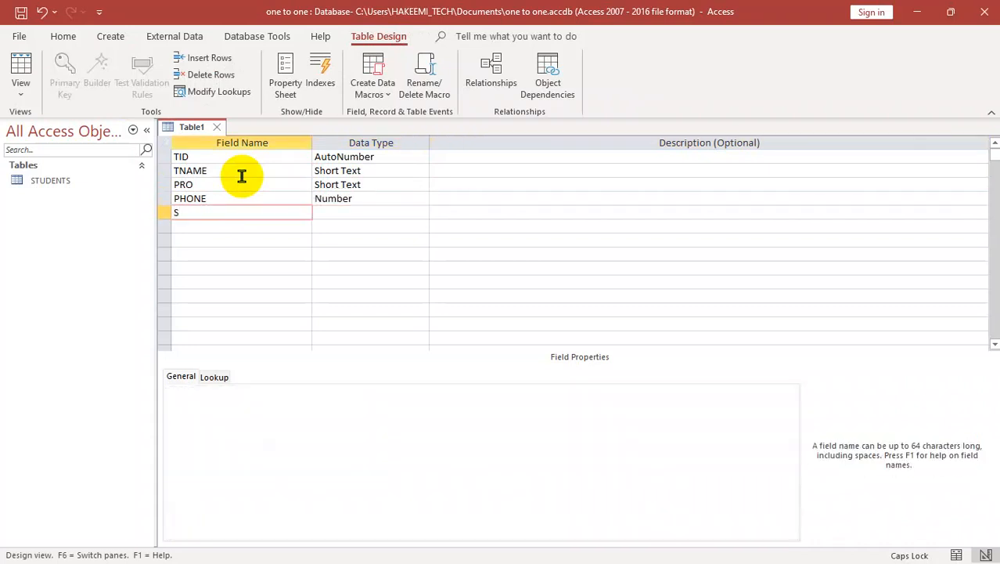
Step: Add a SALARY field below PHONE with the Number data type
text(SALARY)
key(Tab)
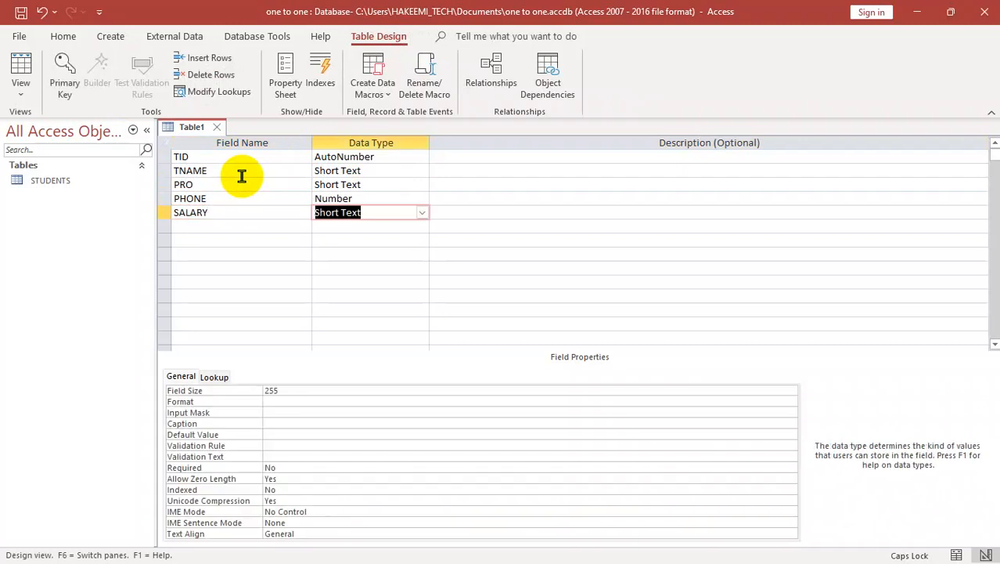
text(N)
key(Tab)
key(Tab)
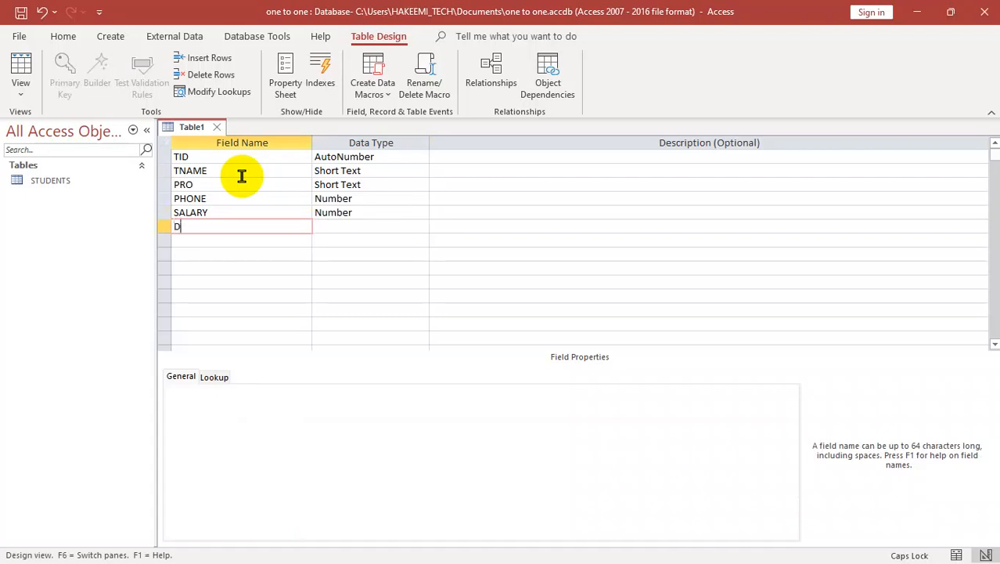
Step: Add a DATE field below SALARY with the Date/Time data type
text(DATE)
key(Tab)
click(440, 330)
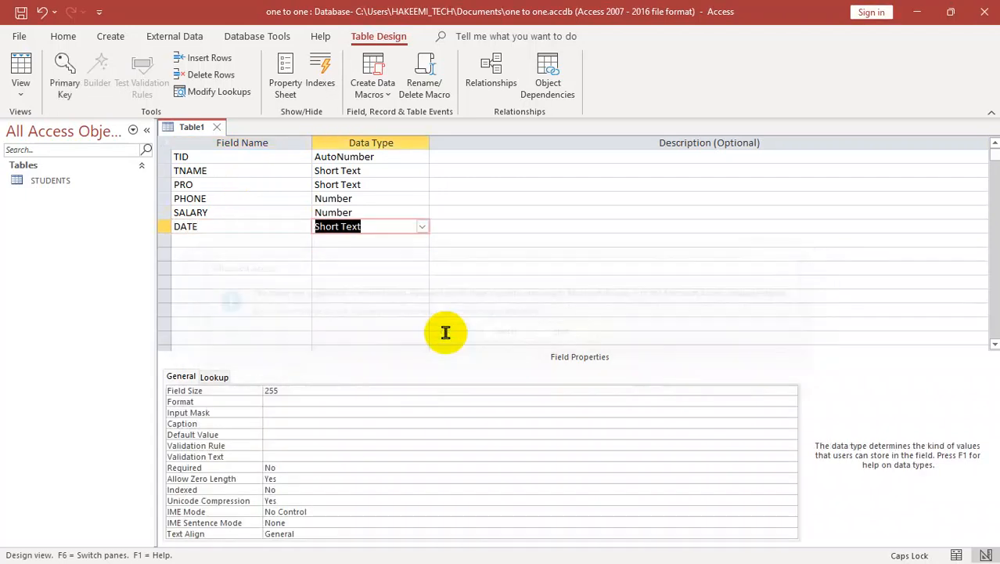
key(Tab)
key(shift+Tab)
text(D)
key(Tab)
key(Tab)
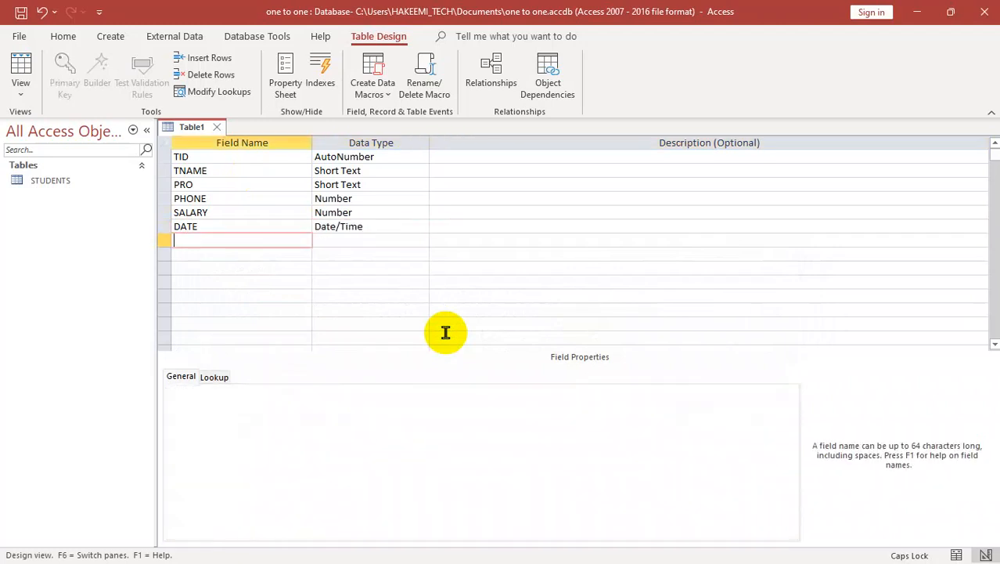
Step: Save the second table as TEACHER without creating a primary key
key(ctrl+s)
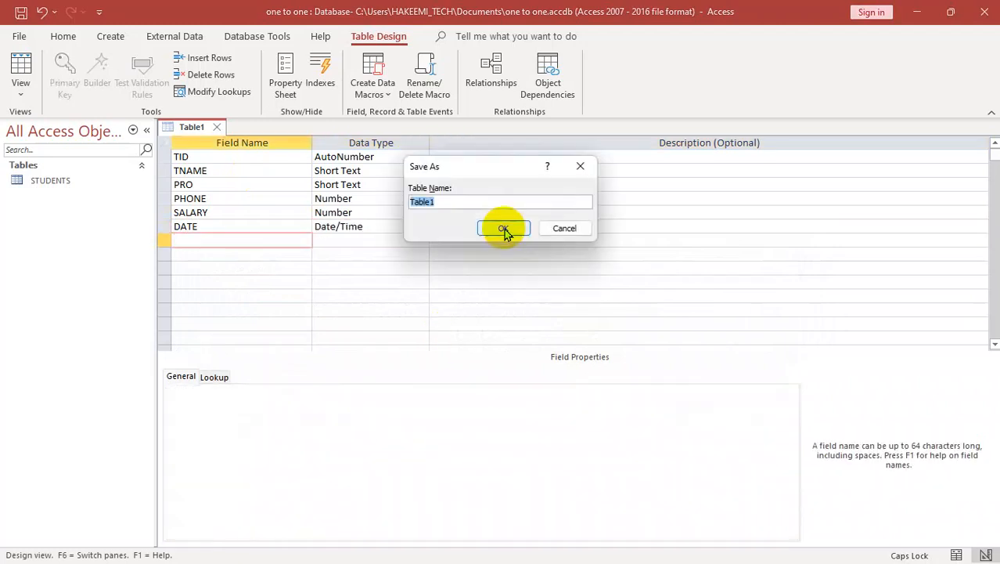
text(TEA)
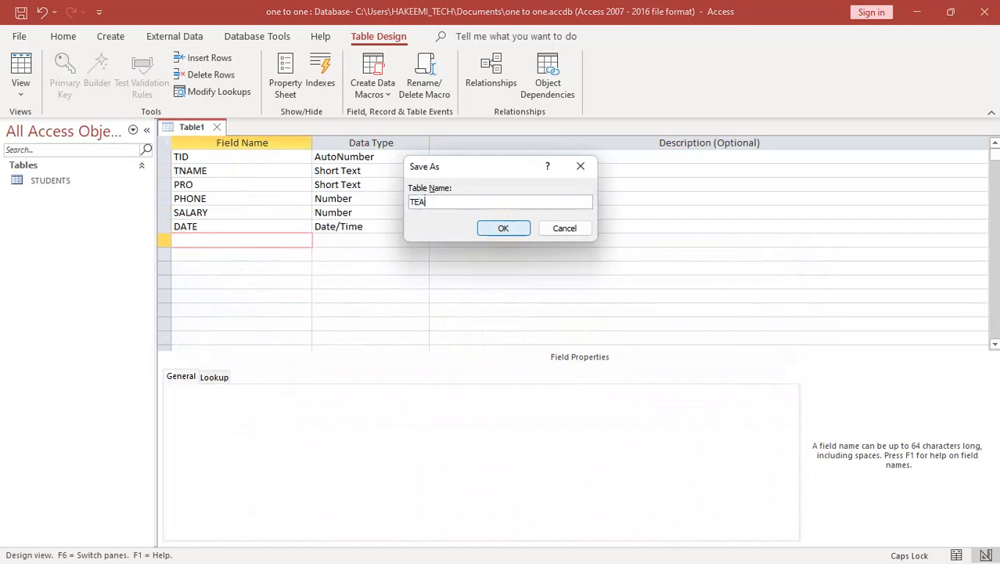
text(CHER)
key(Return)
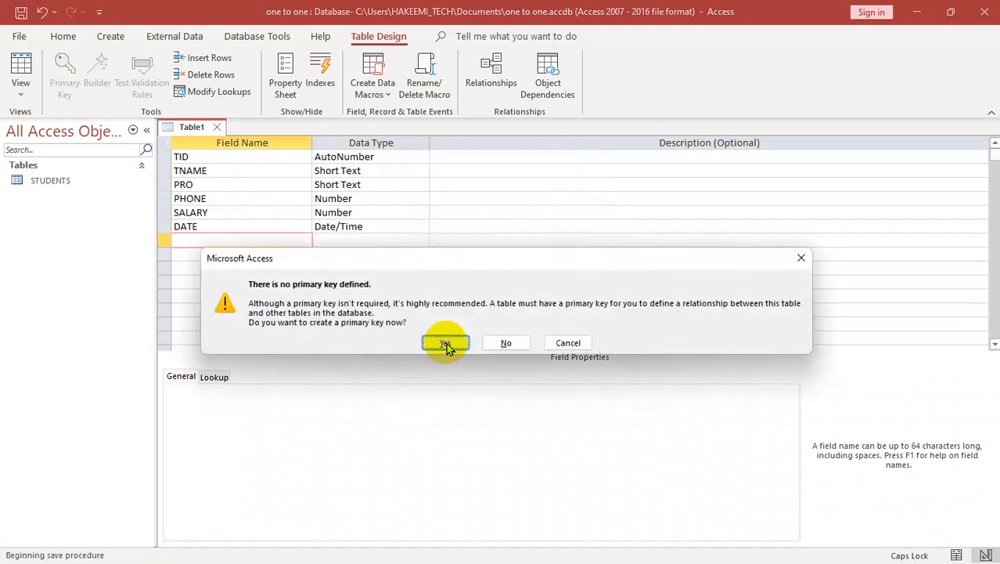
click(515, 341)
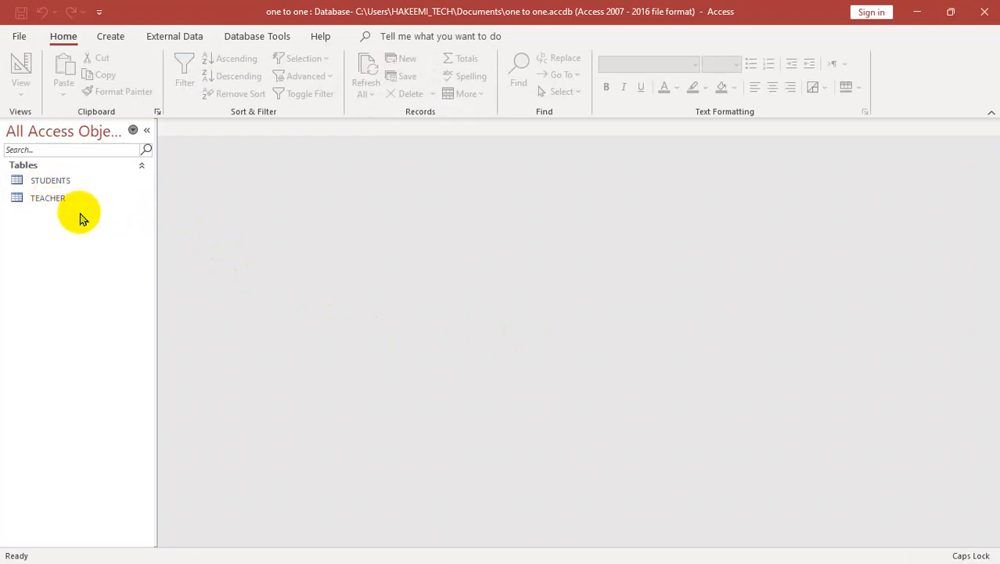
Step: Open the database relationships layout and add the STUDENTS table to it
click(239, 39)
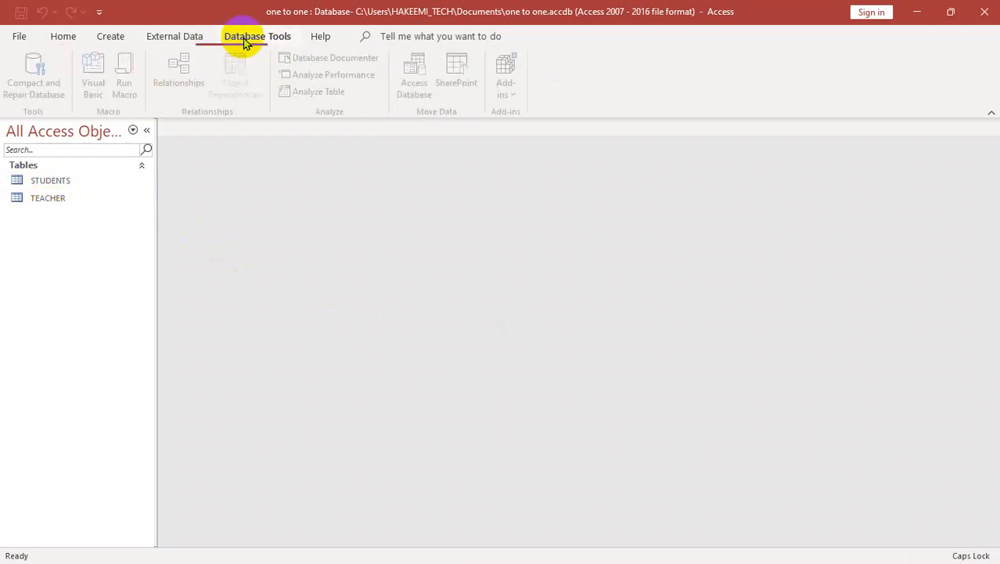
click(185, 79)
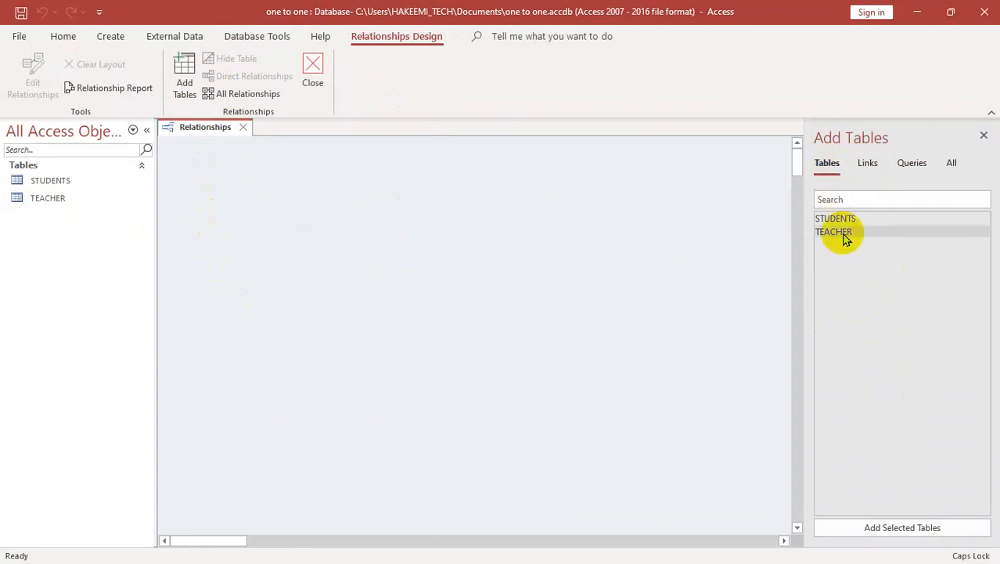
click(869, 164)
click(913, 164)
click(952, 164)
click(827, 164)
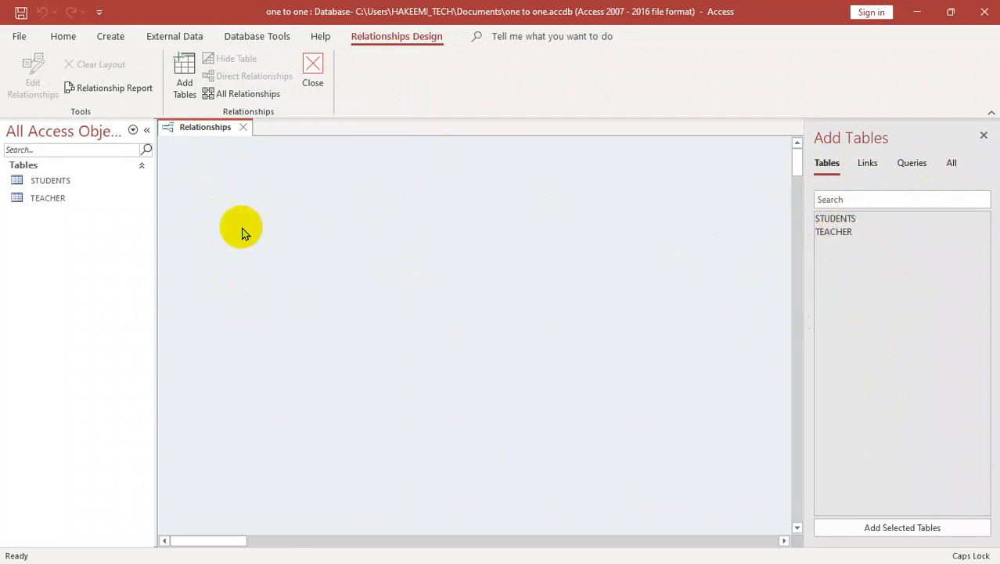
drag(834, 219, 376, 235)
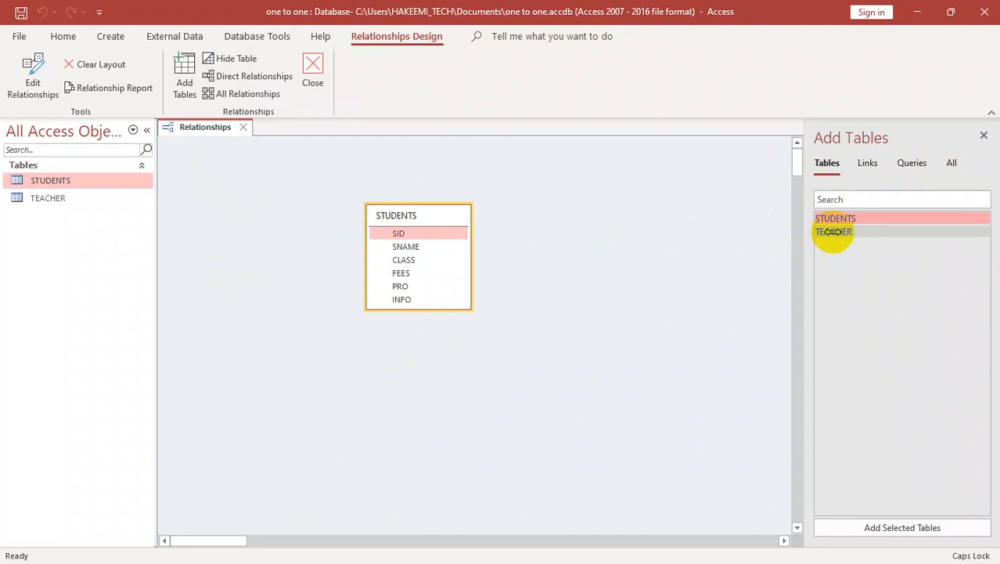
Step: Add the TEACHER table to the relationships layout and move the TEACHER and STUDENTS tables apart
click(860, 230)
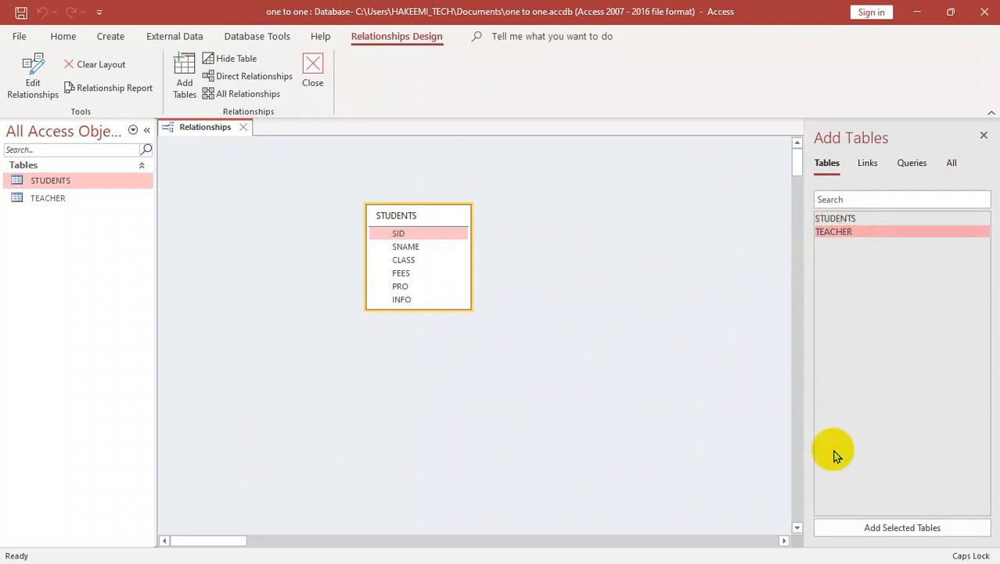
click(864, 537)
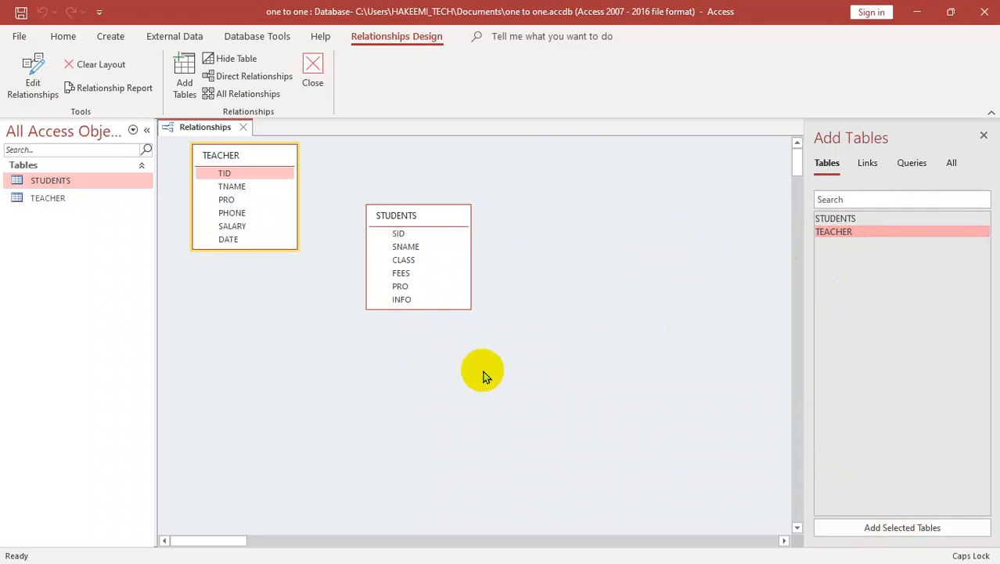
drag(399, 219, 543, 229)
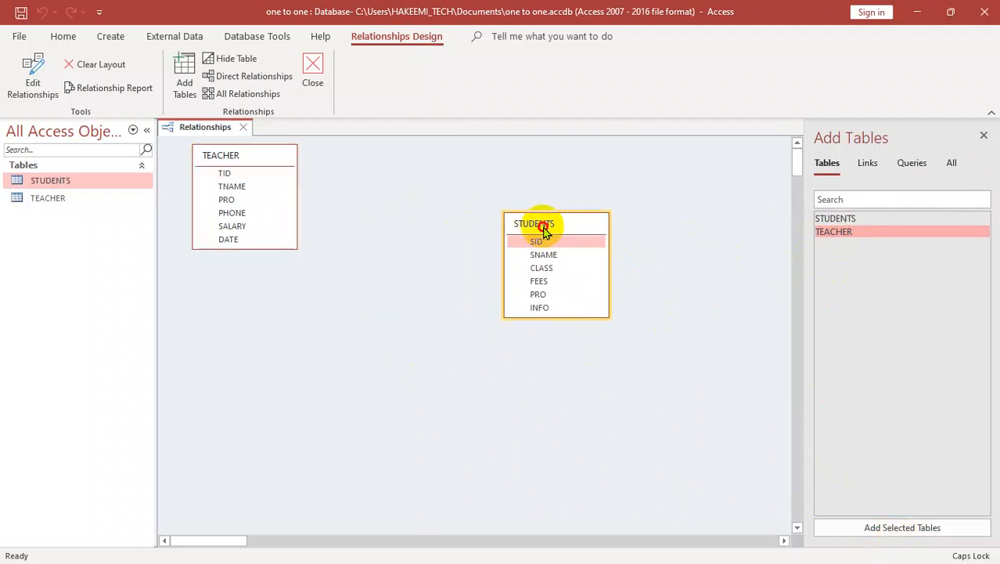
drag(274, 159, 304, 221)
drag(579, 223, 548, 327)
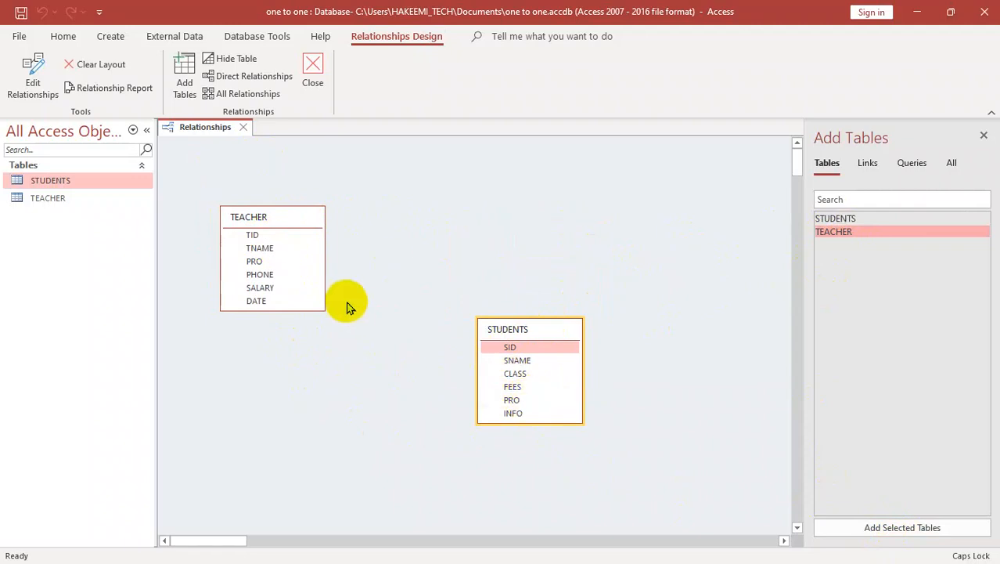
Step: Open the TEACHER table's design from the relationships layout and make TID its primary key
right_click(284, 222)
click(325, 270)
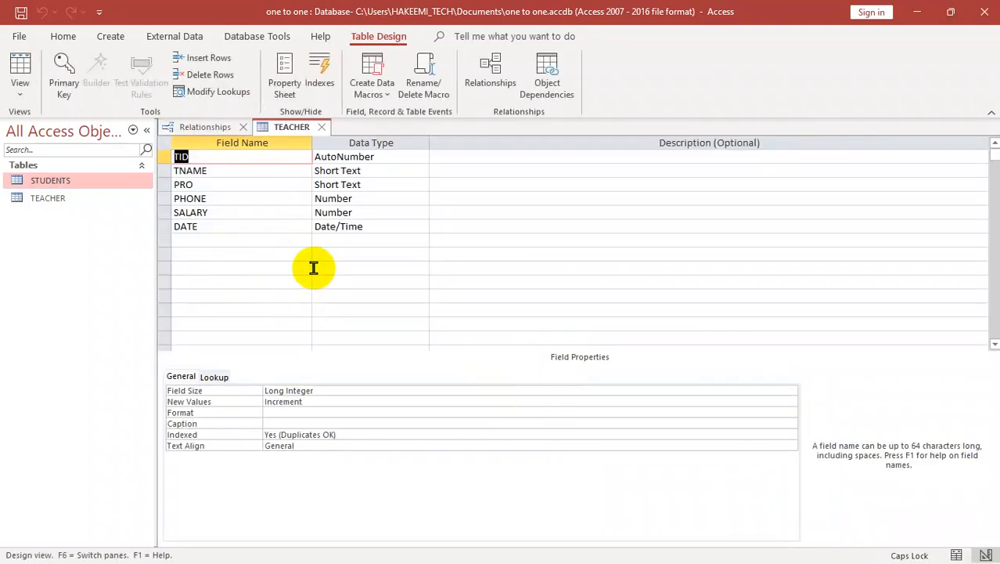
click(70, 75)
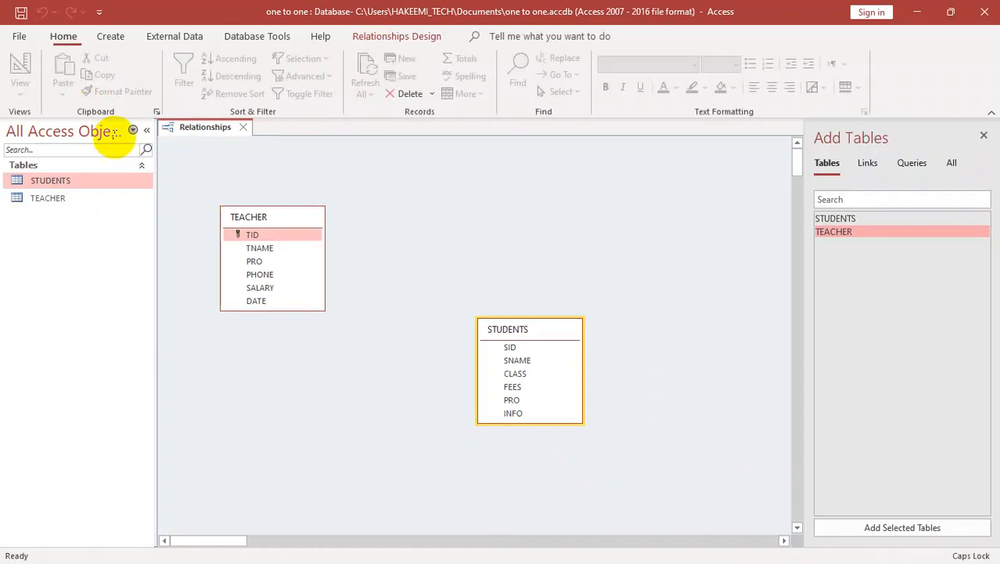
Step: Open the STUDENTS table's design from the relationships layout and make SID its primary key
right_click(536, 333)
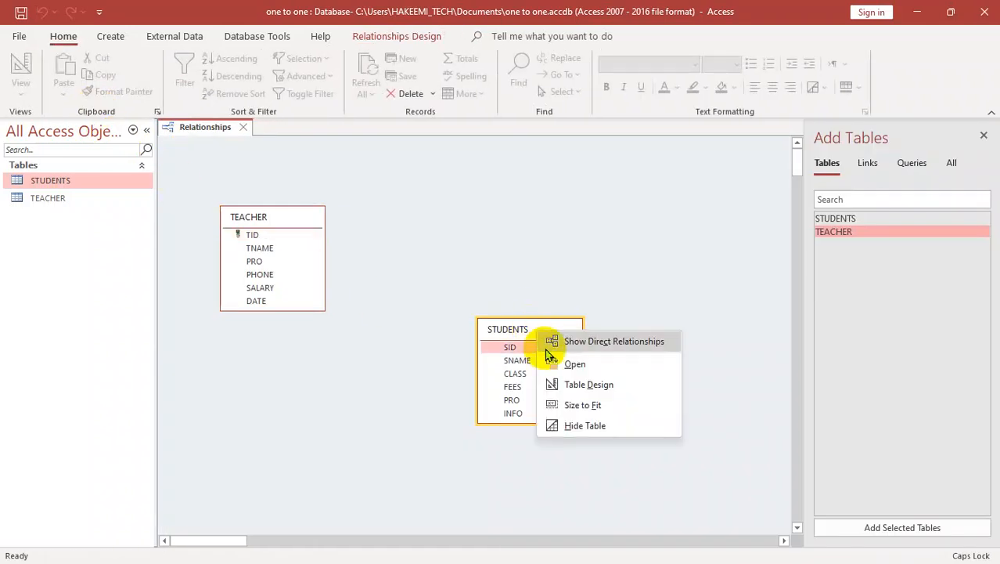
click(583, 382)
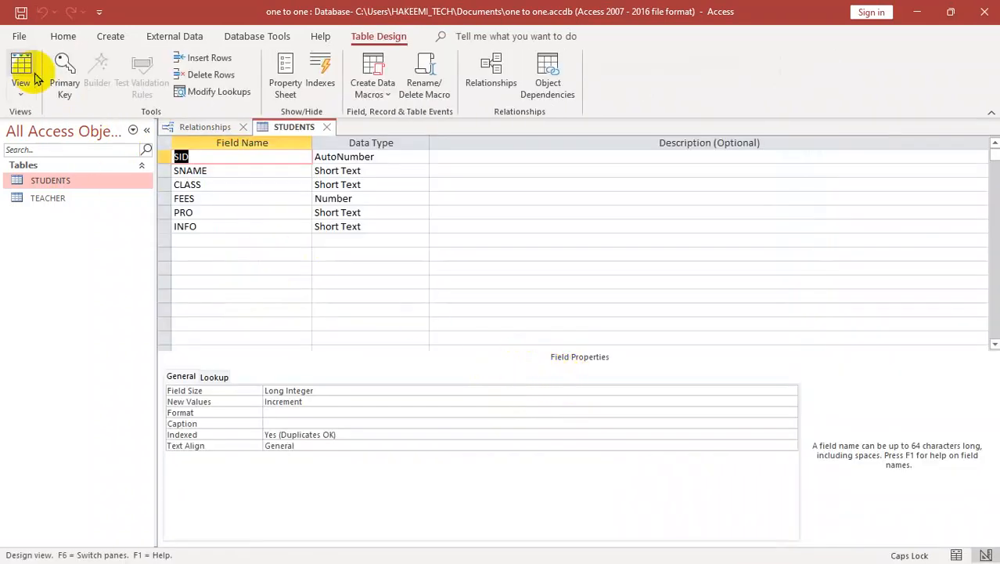
click(65, 85)
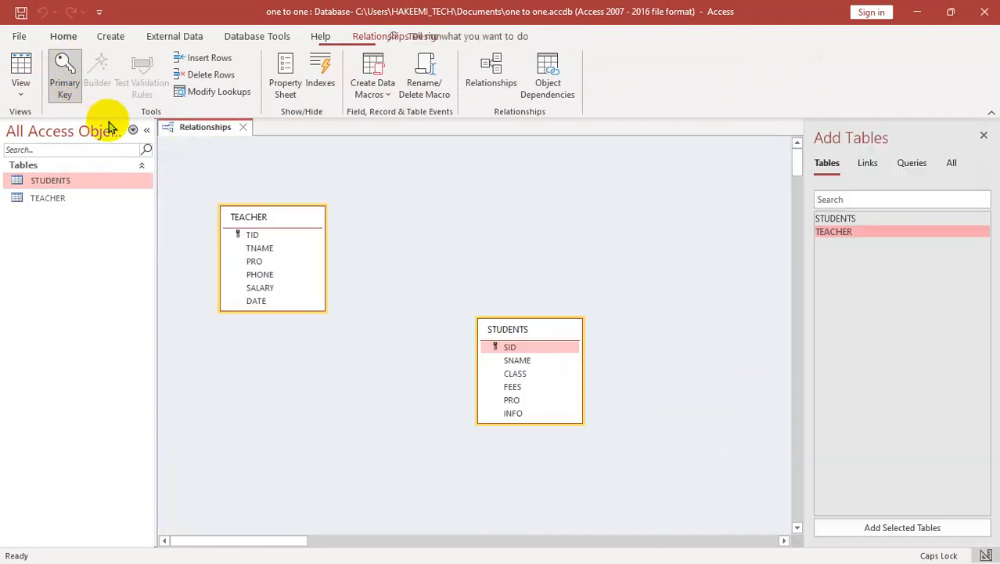
Step: Place STUDENTS level with TEACHER and start a relationship from TEACHER's TID field to STUDENTS' SID field
drag(537, 333, 573, 219)
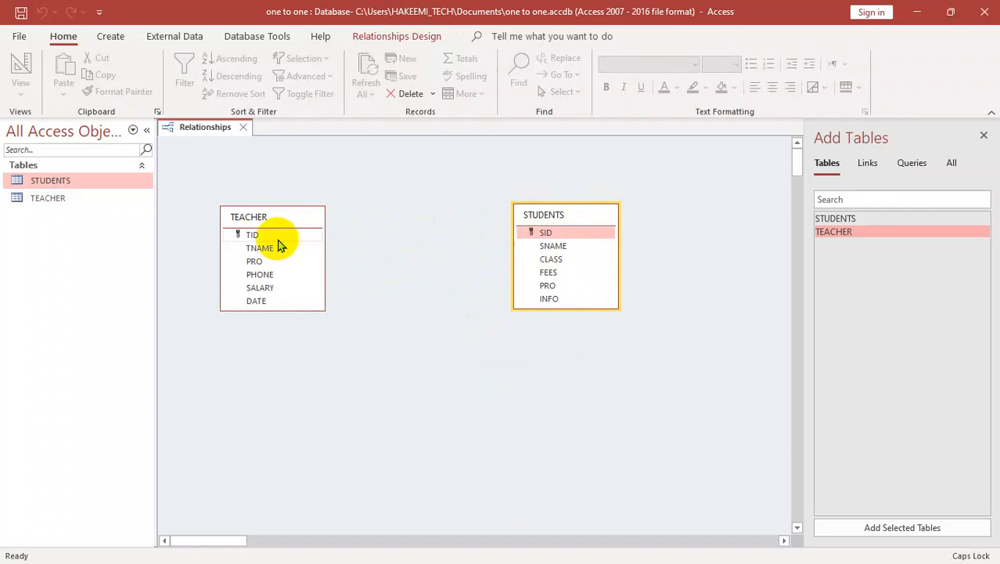
drag(264, 234, 547, 237)
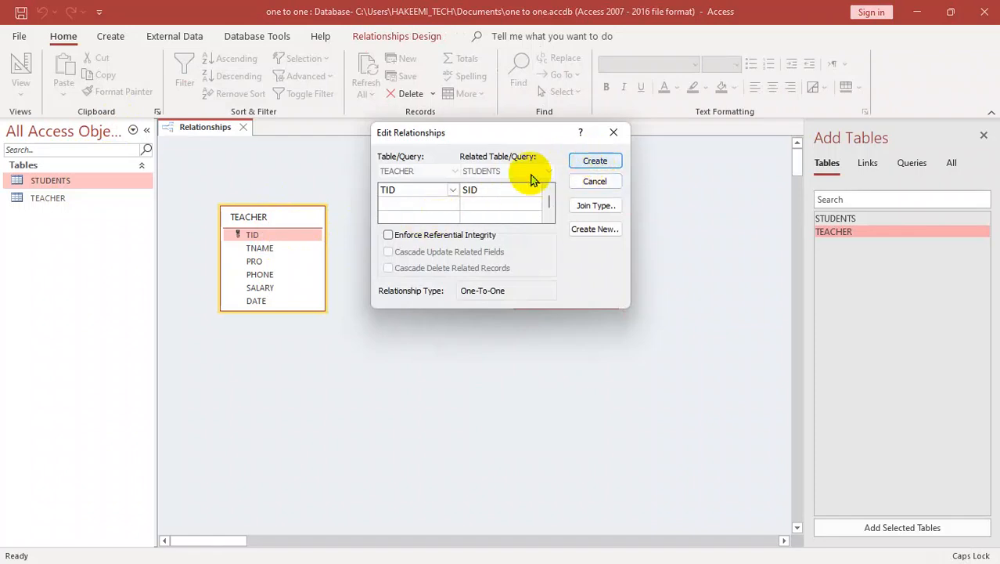
Step: Try to create the relationship with Enforce Referential Integrity and both cascade options enabled, and clear all three options
click(388, 235)
click(389, 251)
click(395, 267)
click(595, 161)
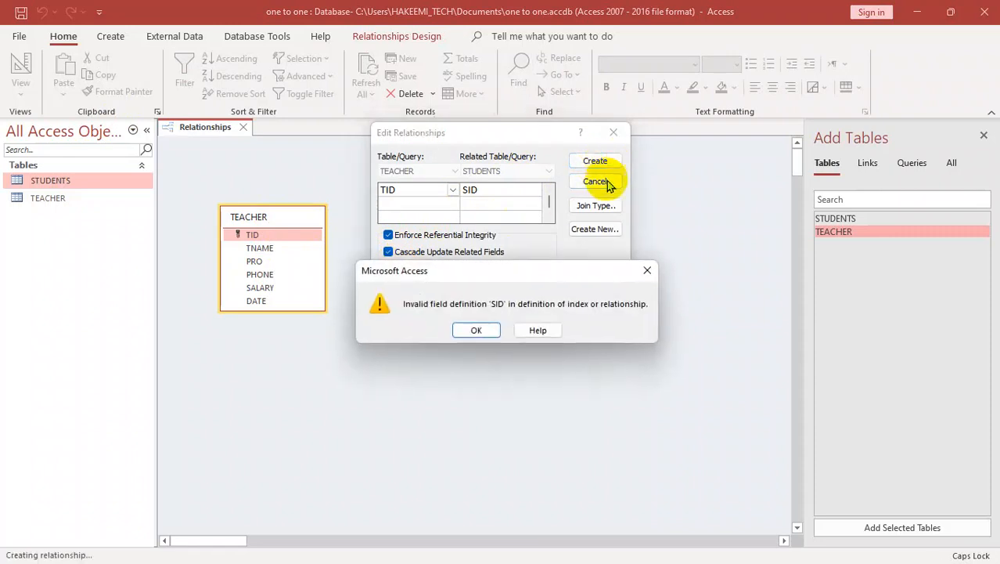
click(647, 270)
click(400, 252)
click(392, 267)
click(389, 235)
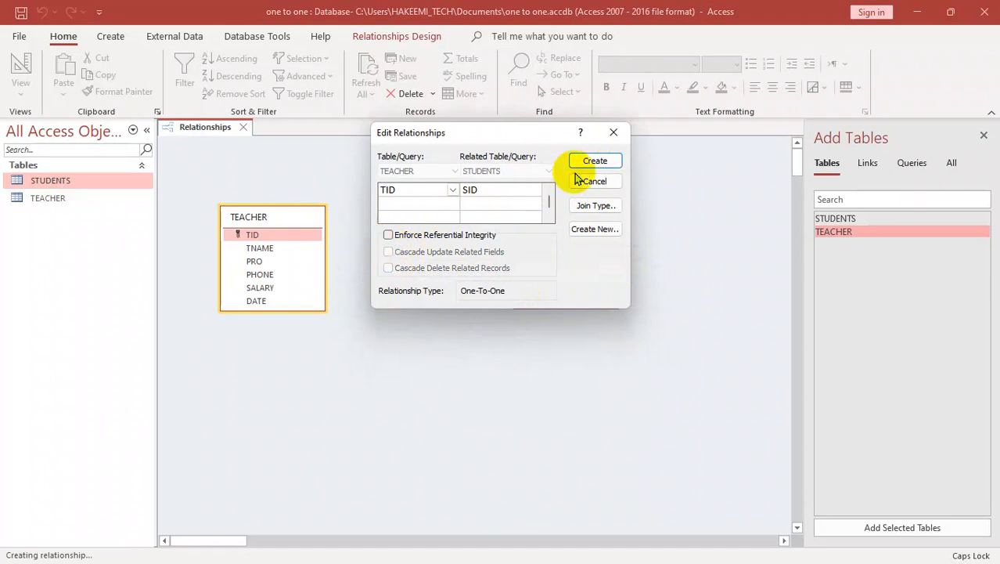
Step: Create the one-to-one relationship between TID and SID, reposition the STUDENTS table, and close the relationships layout
click(596, 161)
drag(571, 215, 514, 285)
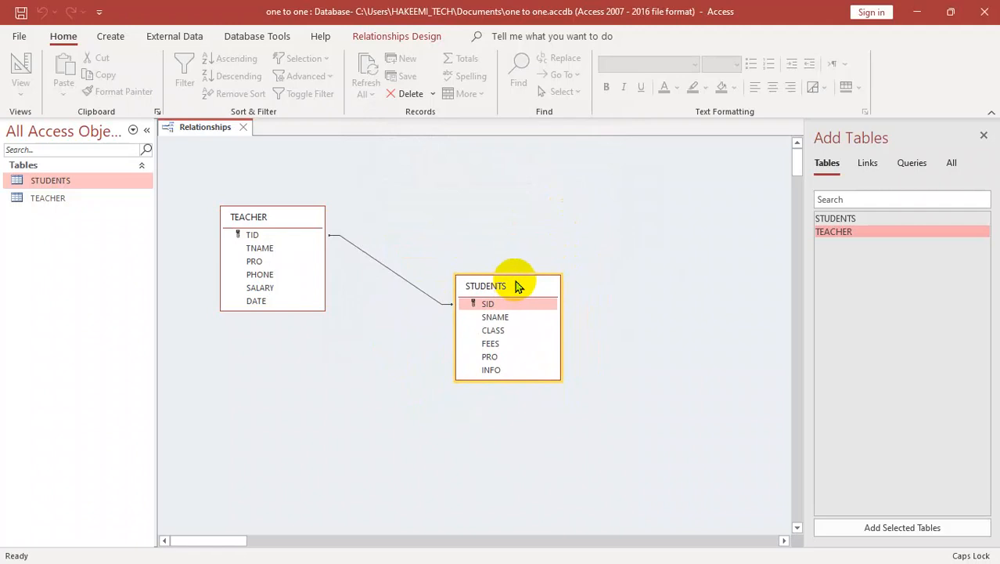
key(ctrl+w)
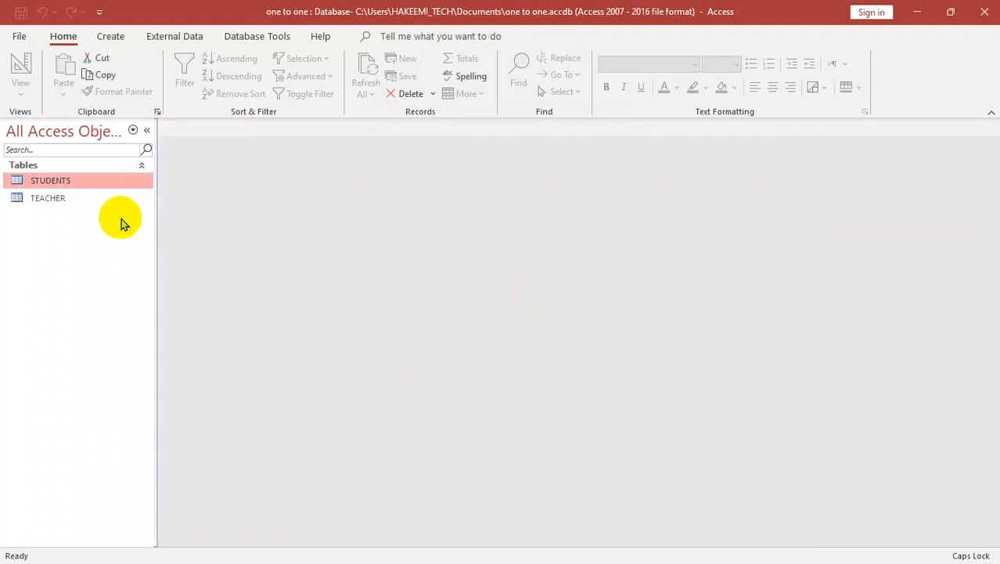
Step: Open the STUDENTS table and start its first record with the student's name, CLASS WINDOWS and FEES 400
click(71, 181)
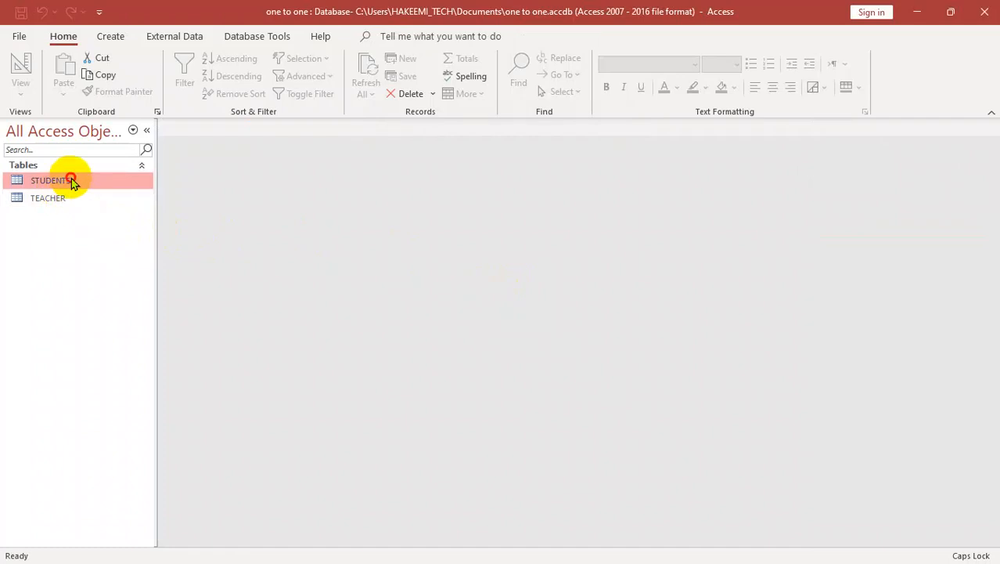
double_click(71, 181)
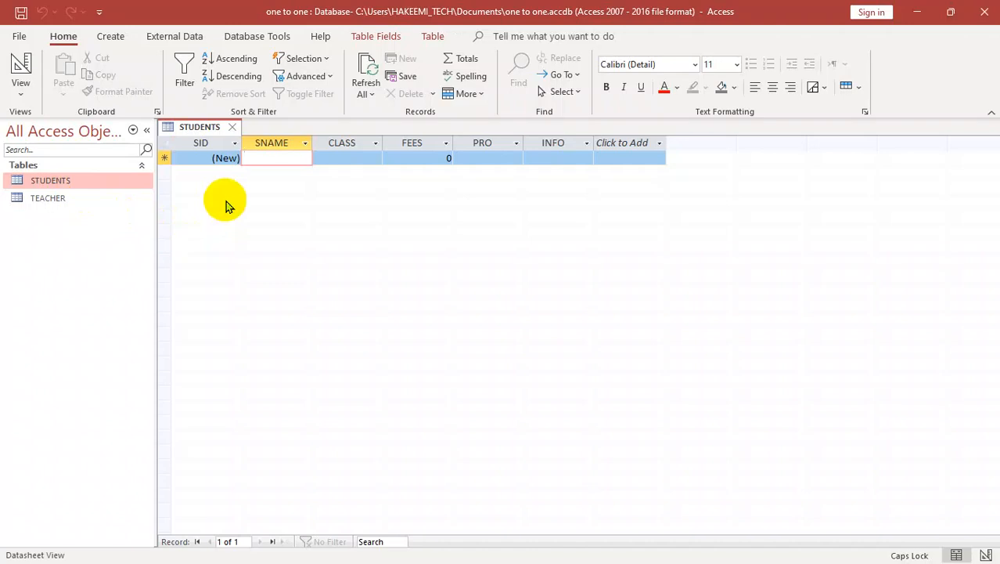
text(KHALID)
key(Tab)
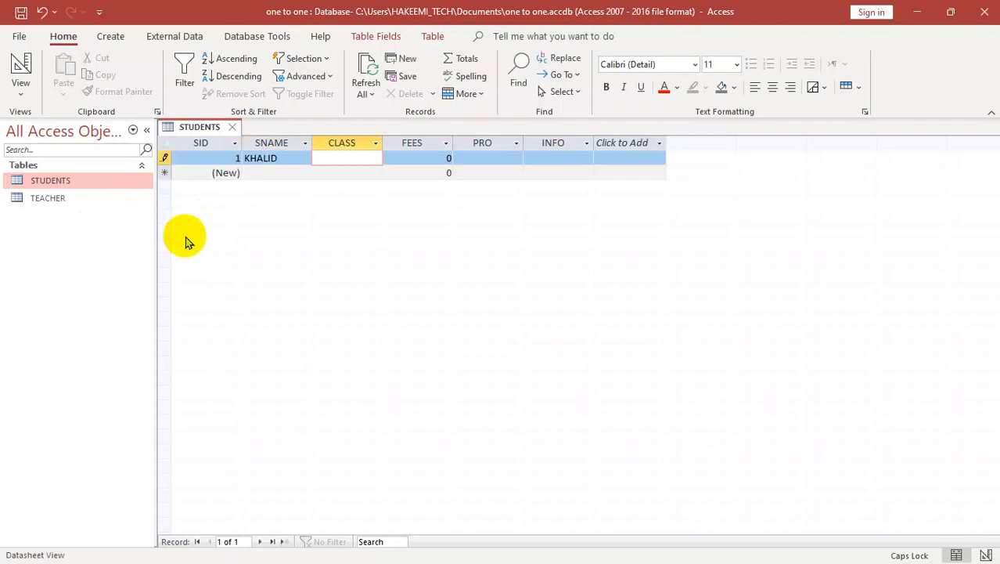
text(WINDOWS)
key(Tab)
text(4000)
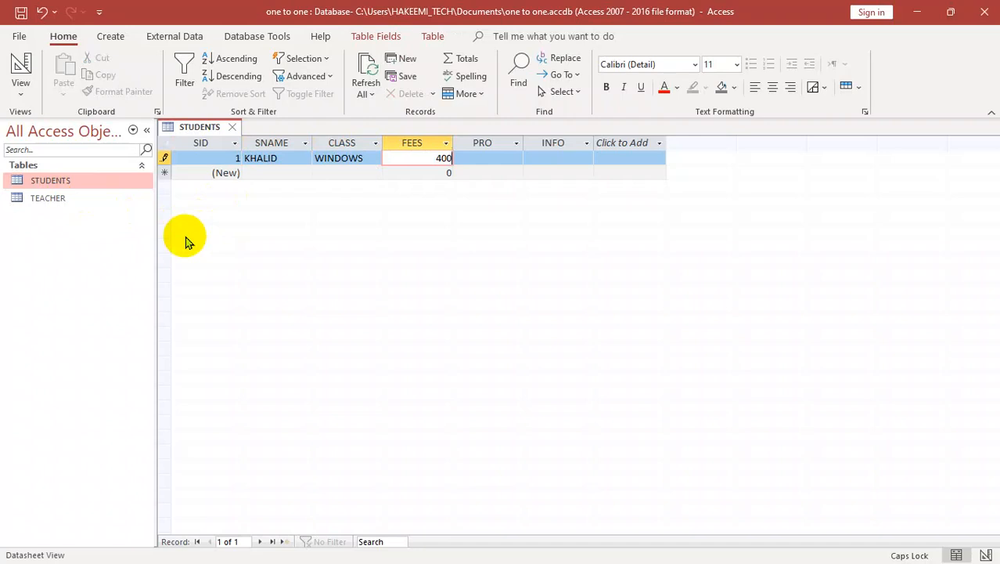
Step: Fill in the first student record's PRO as WINDOWS and INFO as NO
key(Tab)
text(NO)
key(Tab)
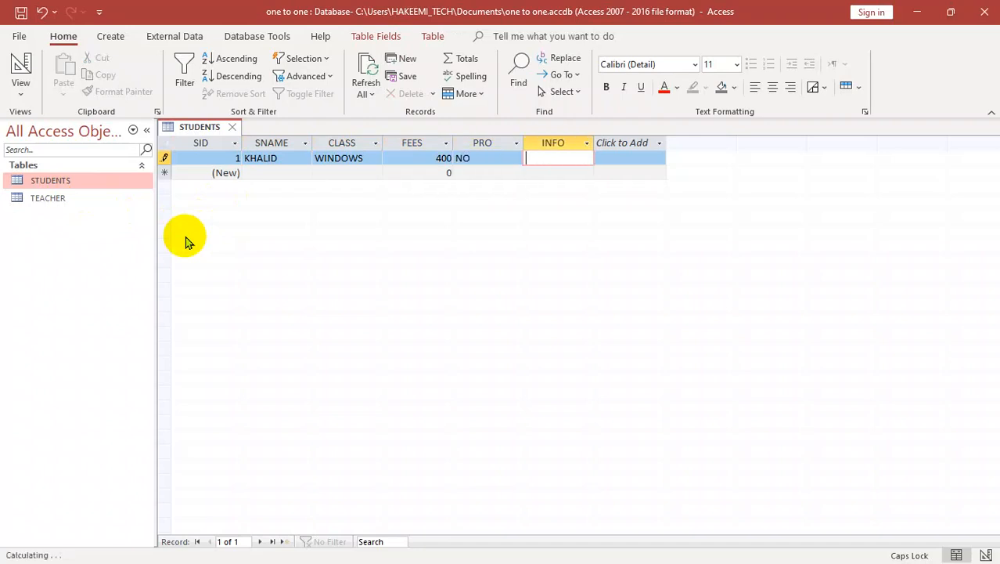
key(shift+Tab)
text(W)
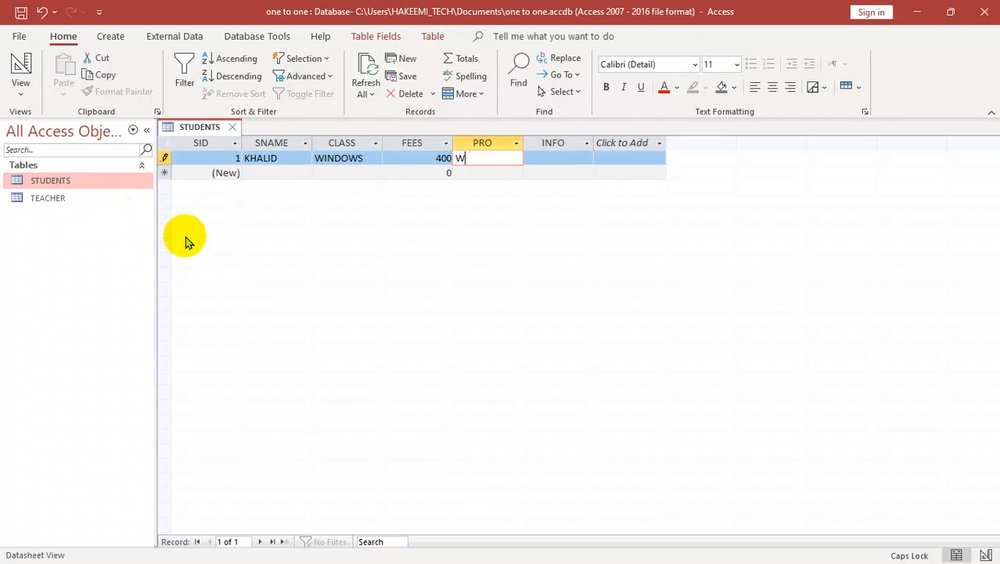
text(INDOESWS)
key(Tab)
text(NO)
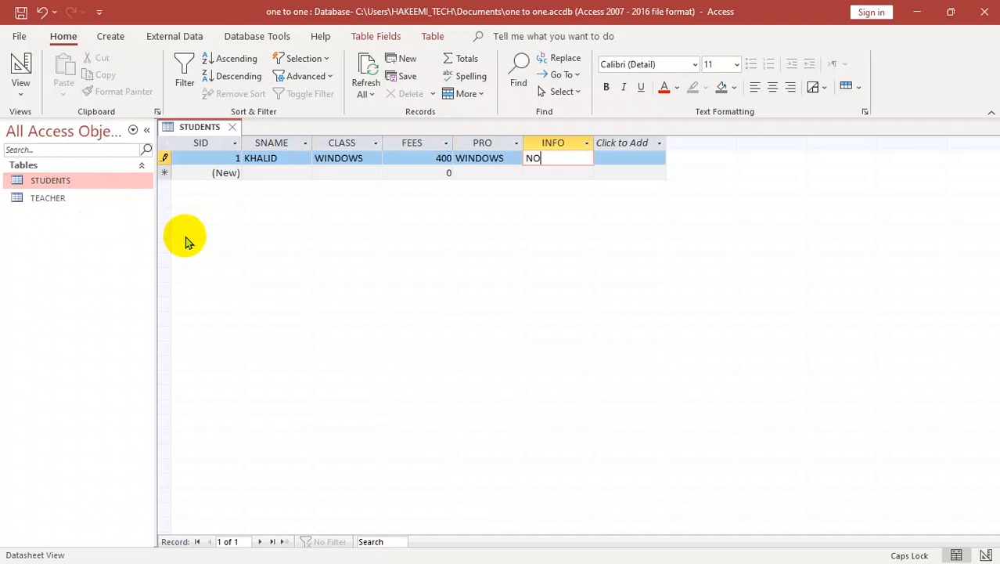
key(Tab)
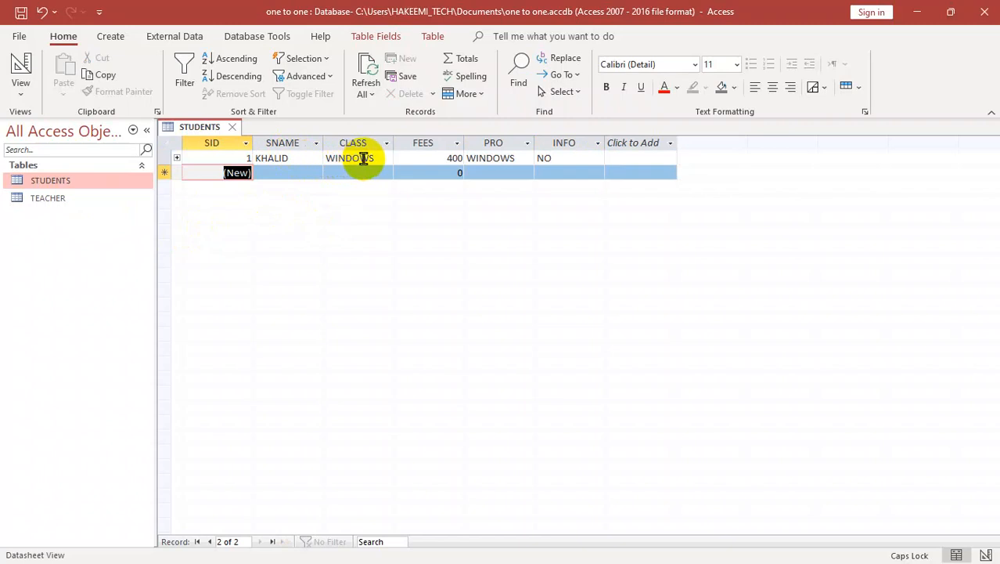
Step: Change the first student record's CLASS to A
drag(373, 157, 272, 158)
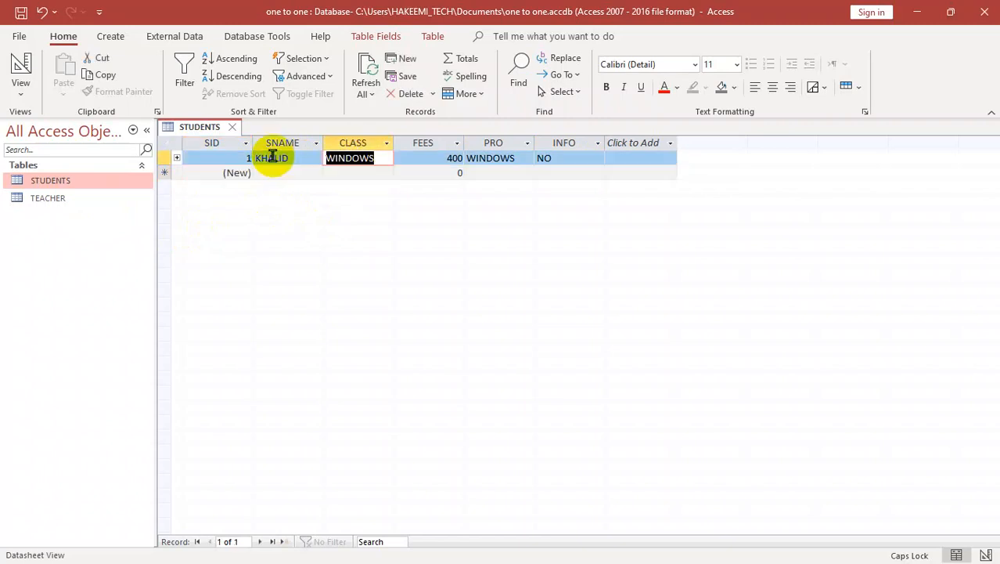
text(A)
click(451, 158)
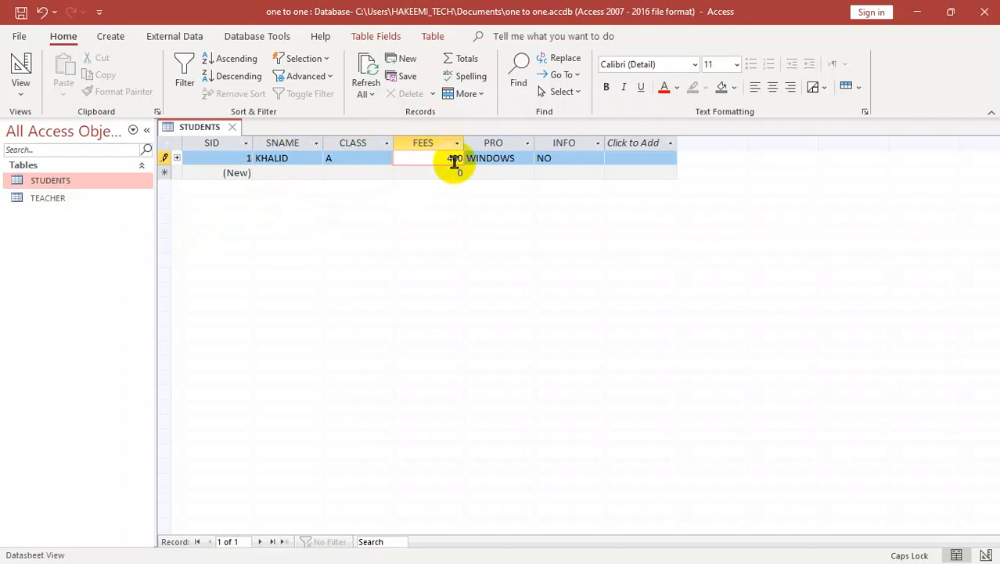
key(Tab)
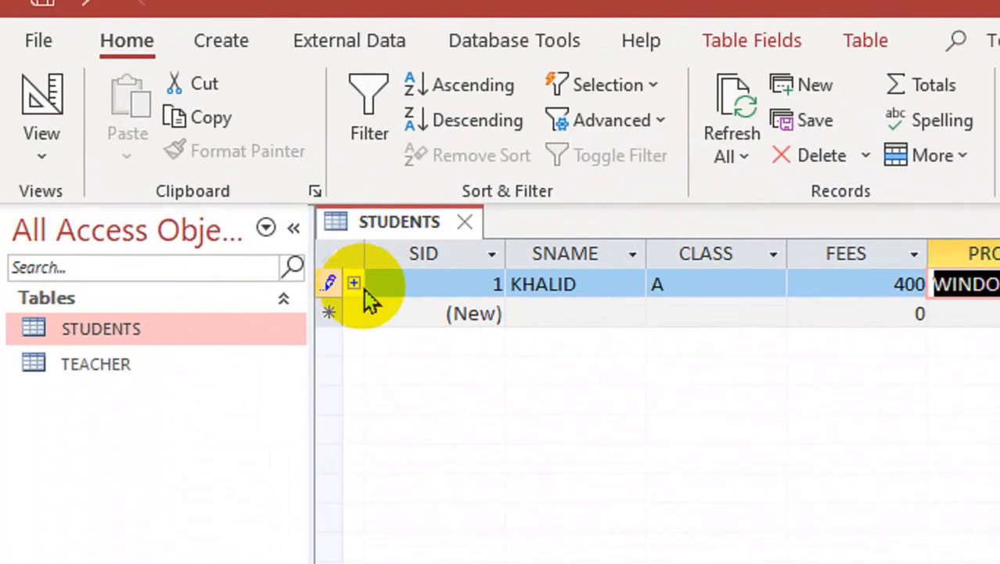
Step: Expand the first student's related teacher record and enter the teacher's name and WINDOWS as PRO
click(178, 159)
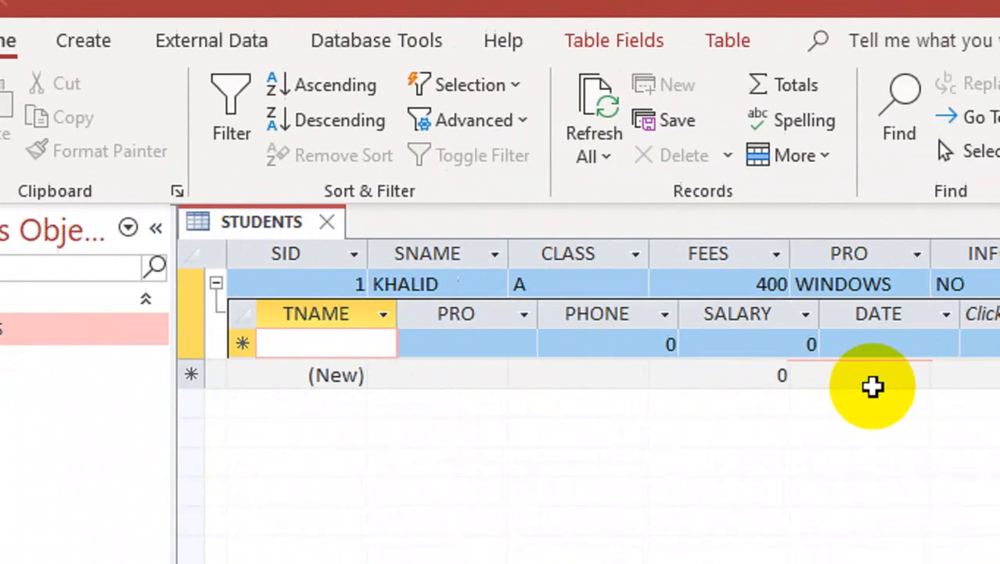
click(248, 348)
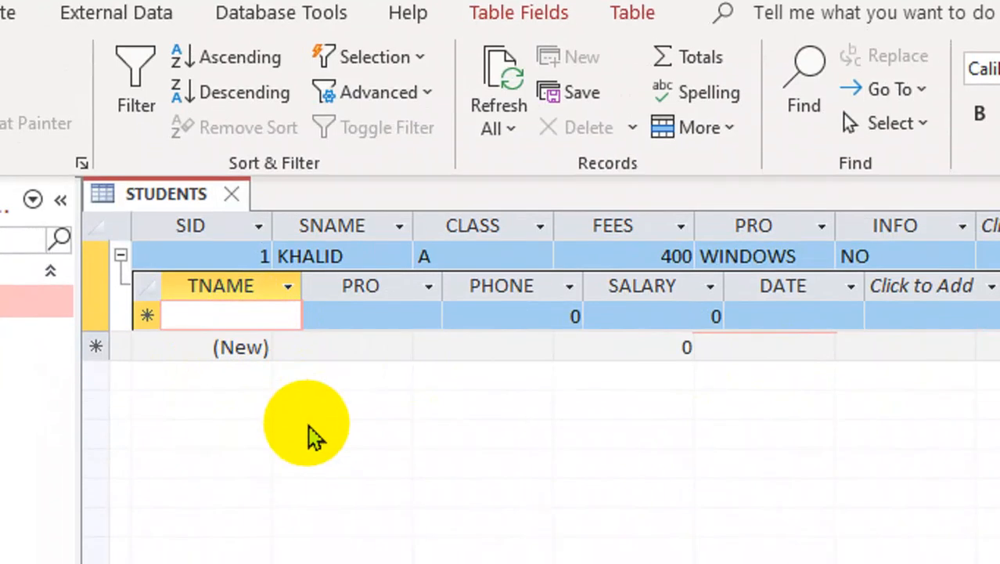
text(TE)
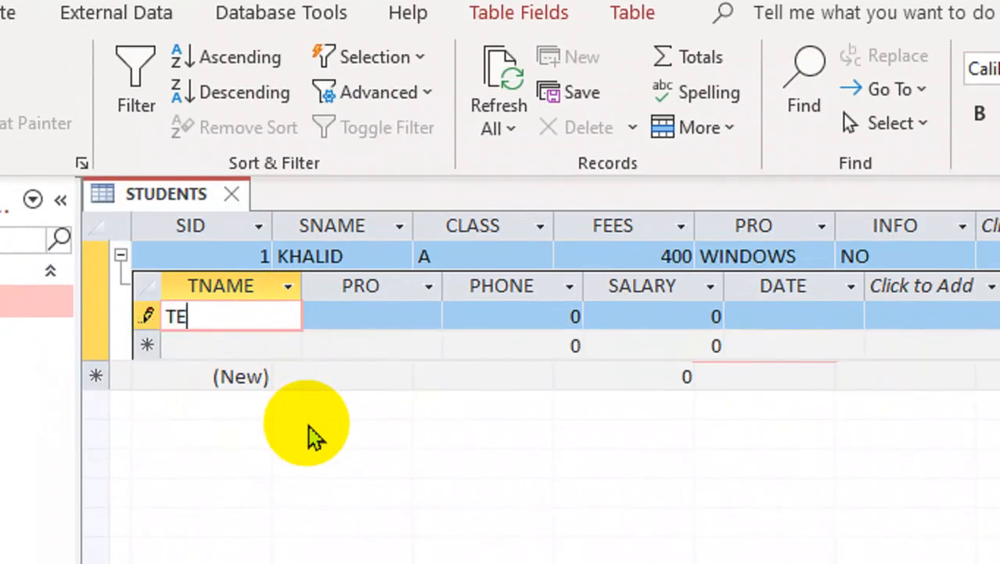
key(BackSpace)
key(BackSpace)
text(KA)
key(BackSpace)
key(BackSpace)
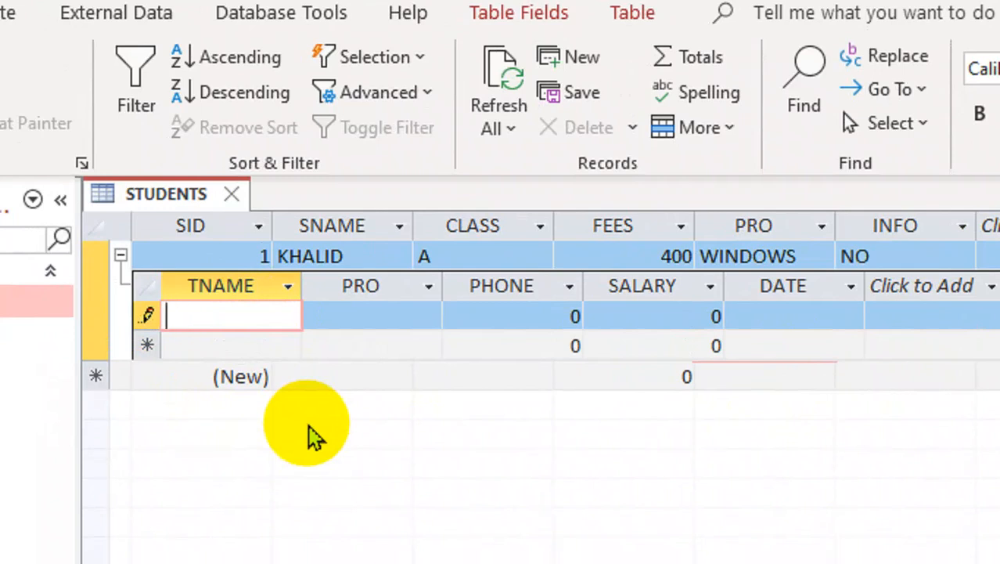
text(HEKMAT)
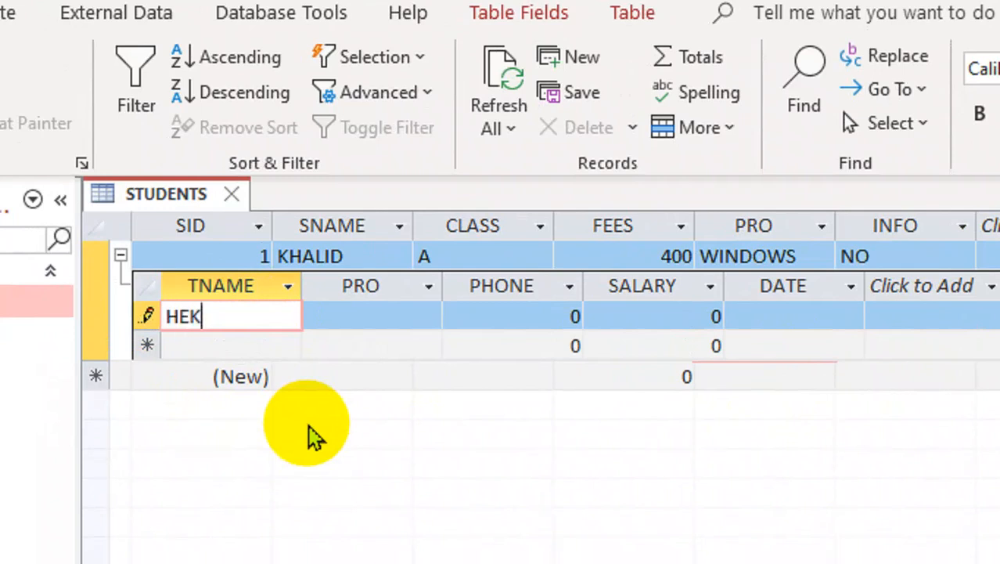
key(Tab)
text(WINDOWS)
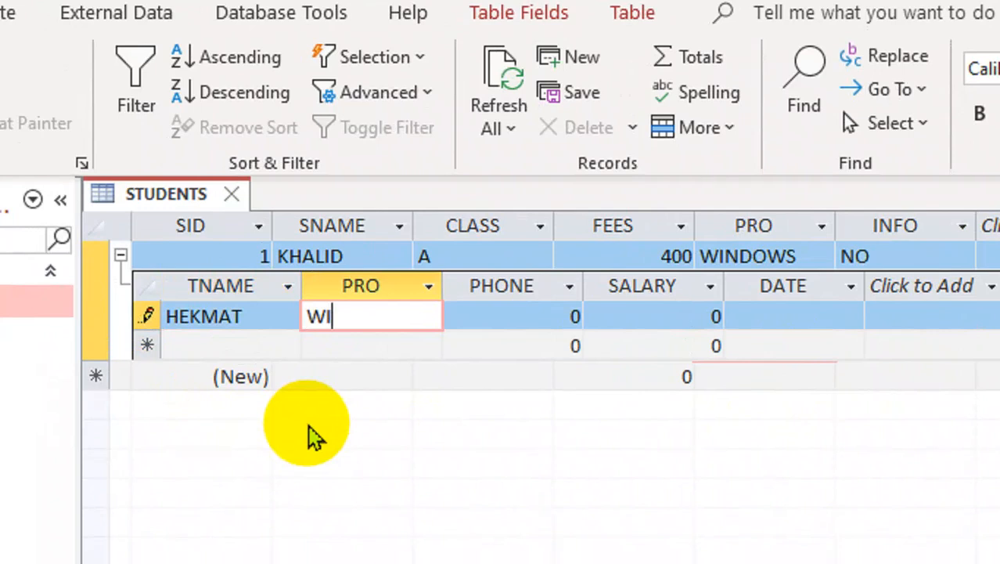
key(Tab)
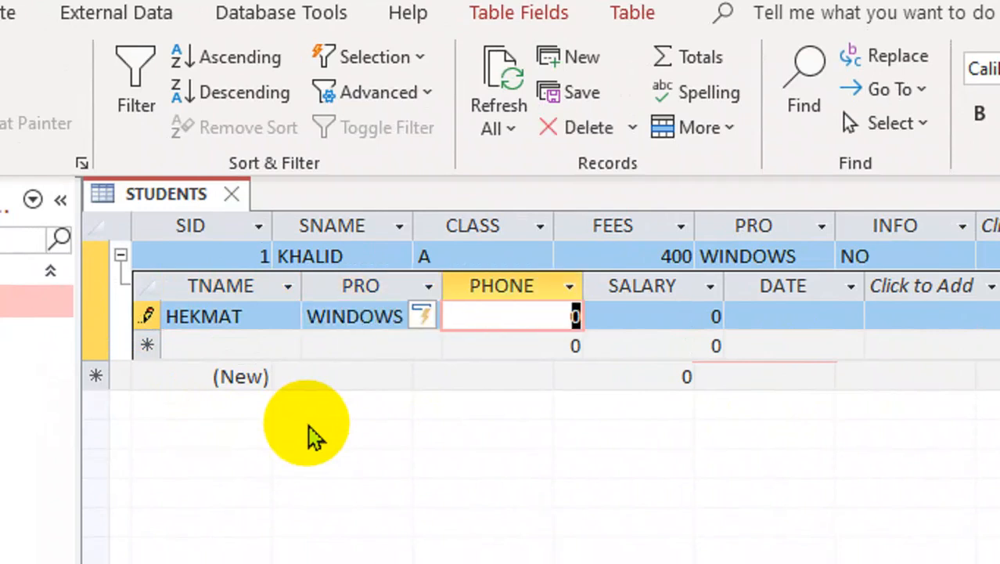
Step: Enter the teacher's phone number and set SALARY to 90000 in the related record
text(03434543)
key(Tab)
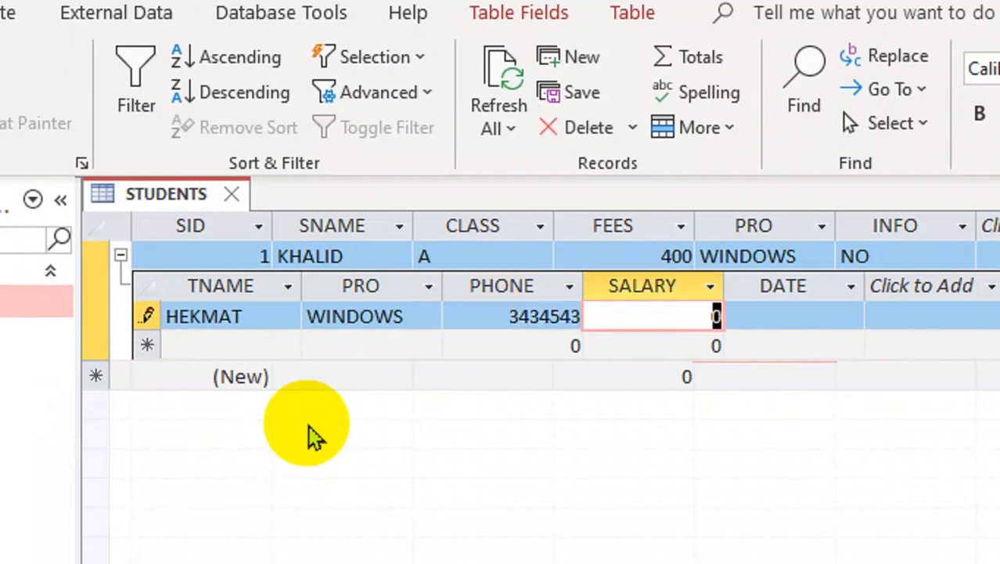
text(90000)
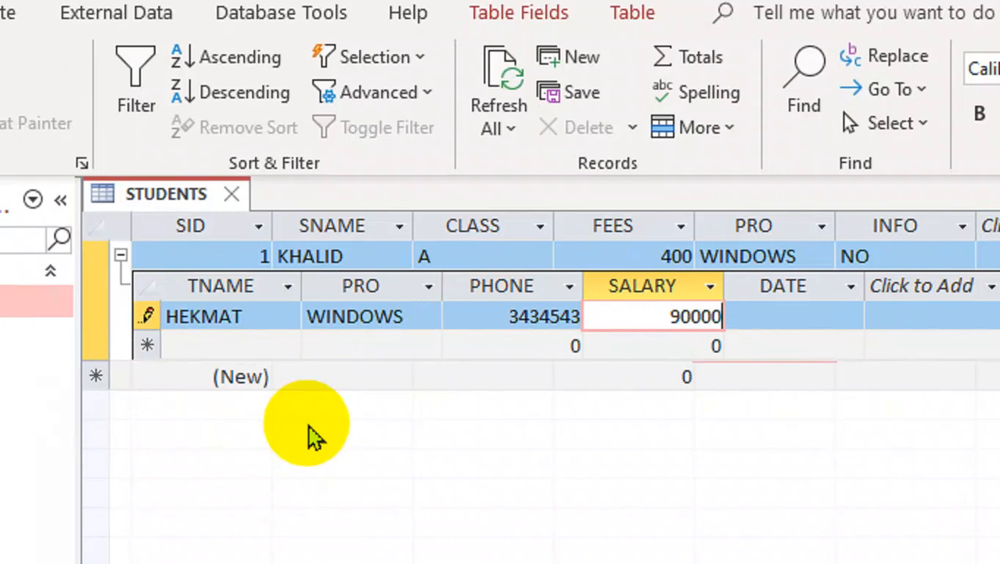
Step: Set the first student's related teacher SALARY to 9000 and DATE to 4/3/2024, then collapse the related record
key(BackSpace)
key(Tab)
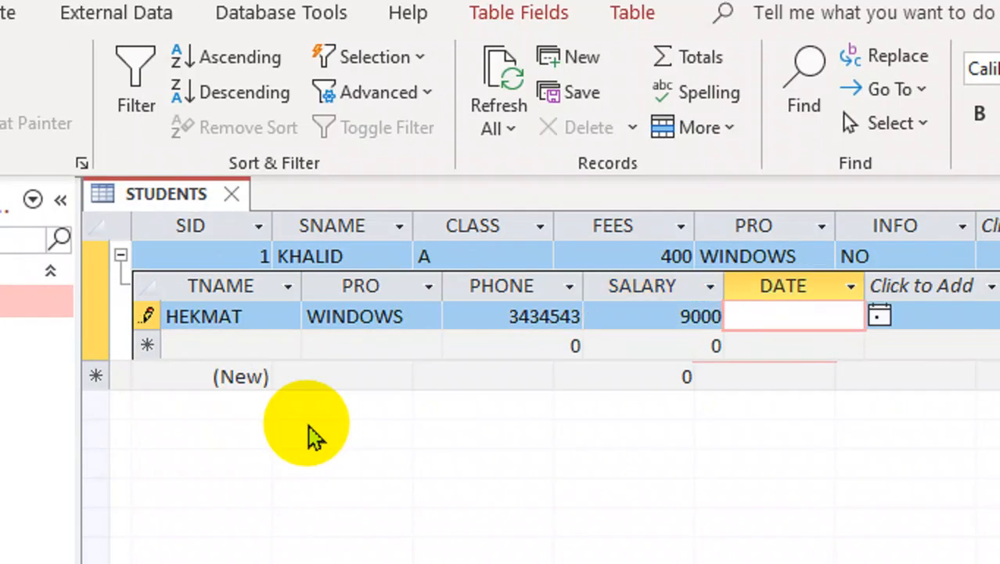
text(4/3/)
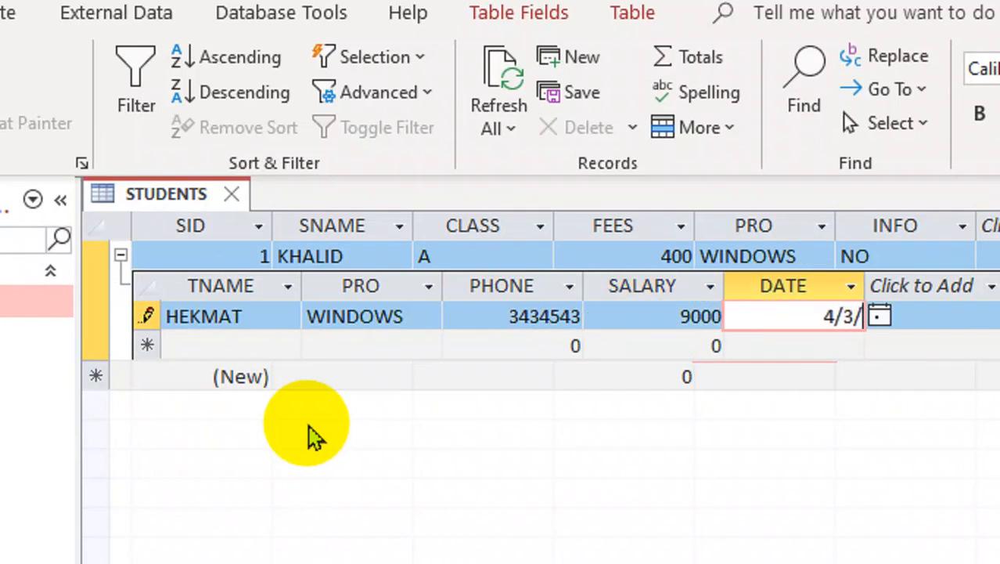
text(2025)
key(BackSpace)
text(4)
key(Tab)
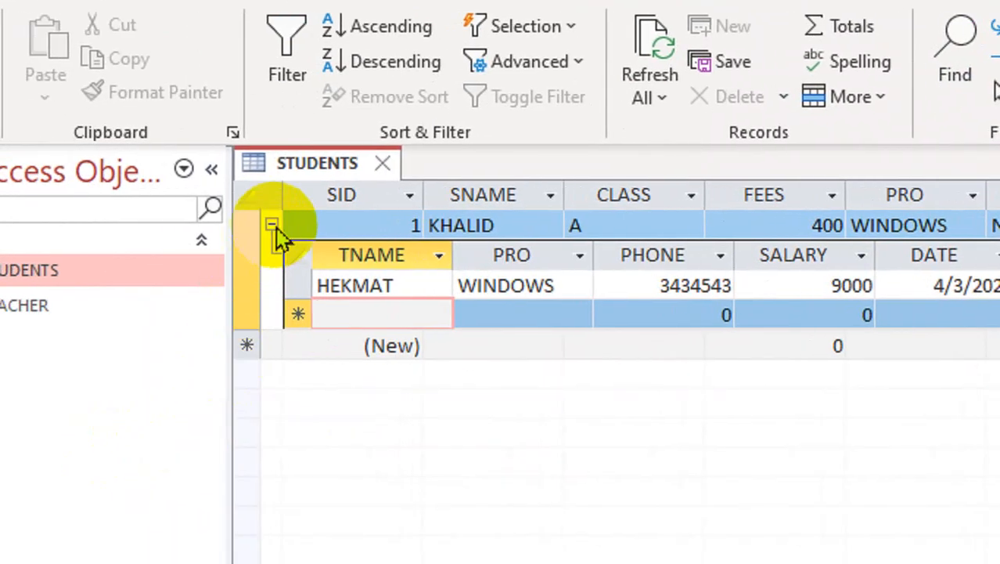
click(272, 224)
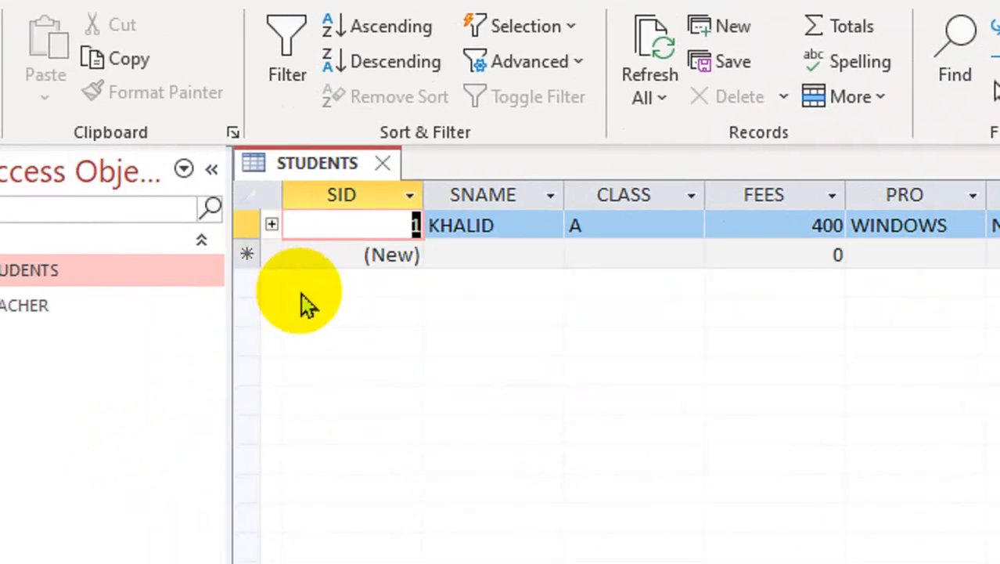
Step: Add a second student record with the student's name, CLASS B and FEES 700
click(469, 254)
text(UMAR)
key(Tab)
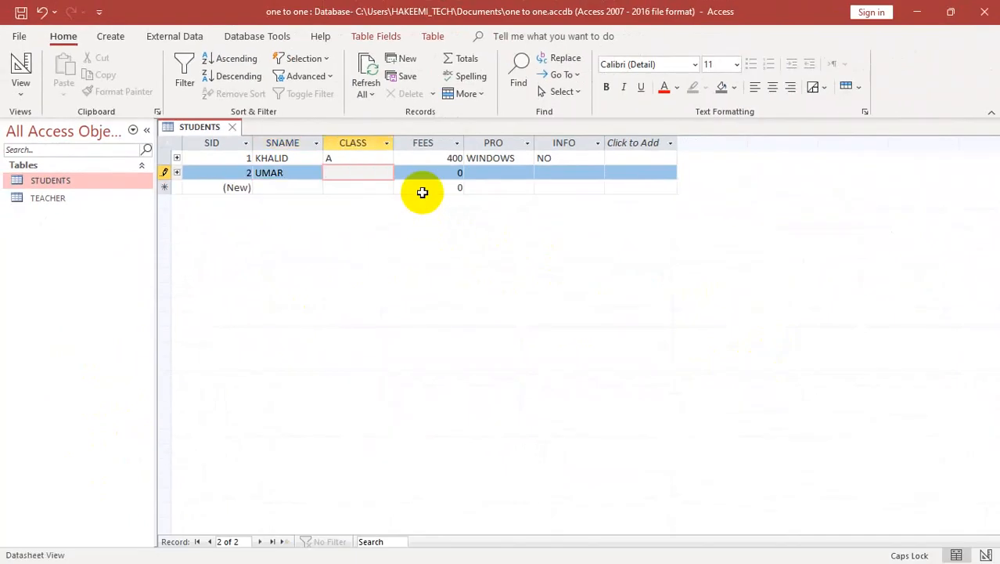
key(Tab)
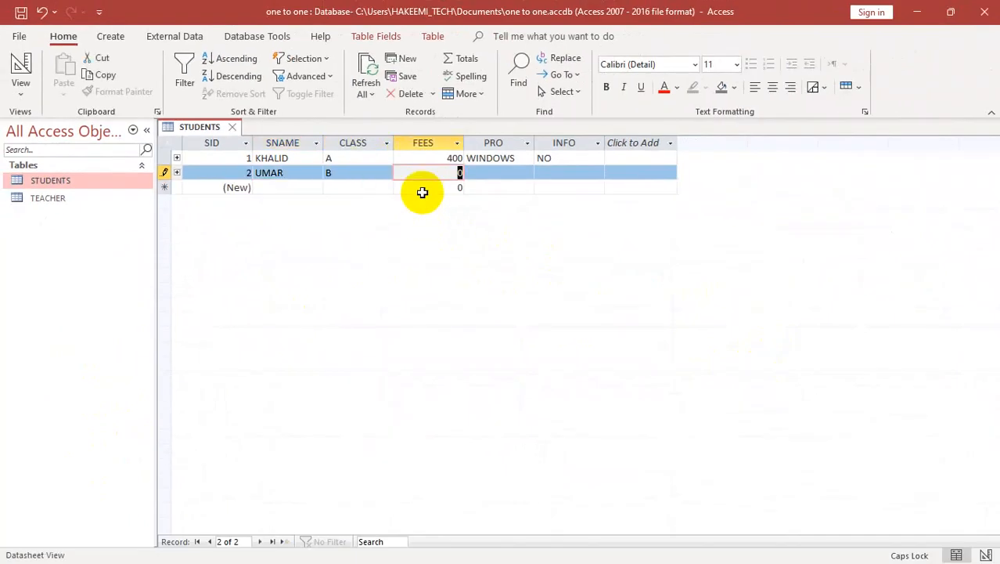
text(7000)
key(Tab)
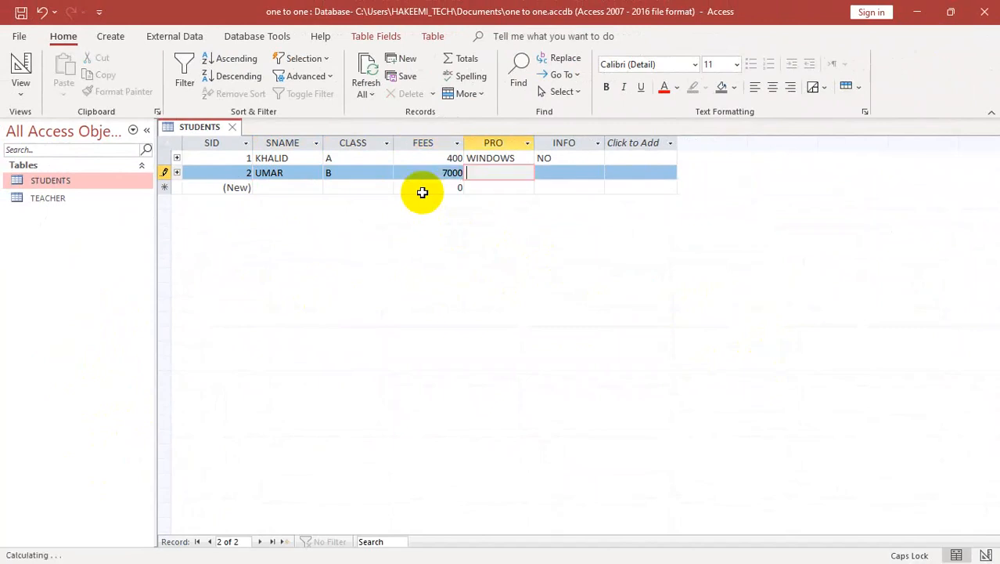
key(shift+Tab)
text(700)
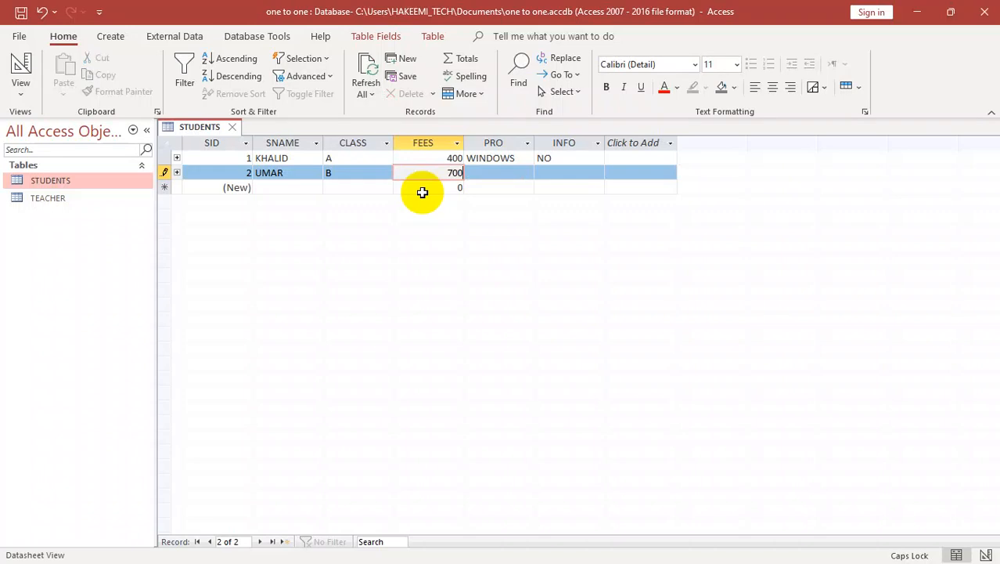
Step: Fill in the second student record's PRO as WOD and INFO as NO
key(Tab)
text(WI)
key(BackSpace)
text(OD)
key(Tab)
text(NO)
key(Tab)
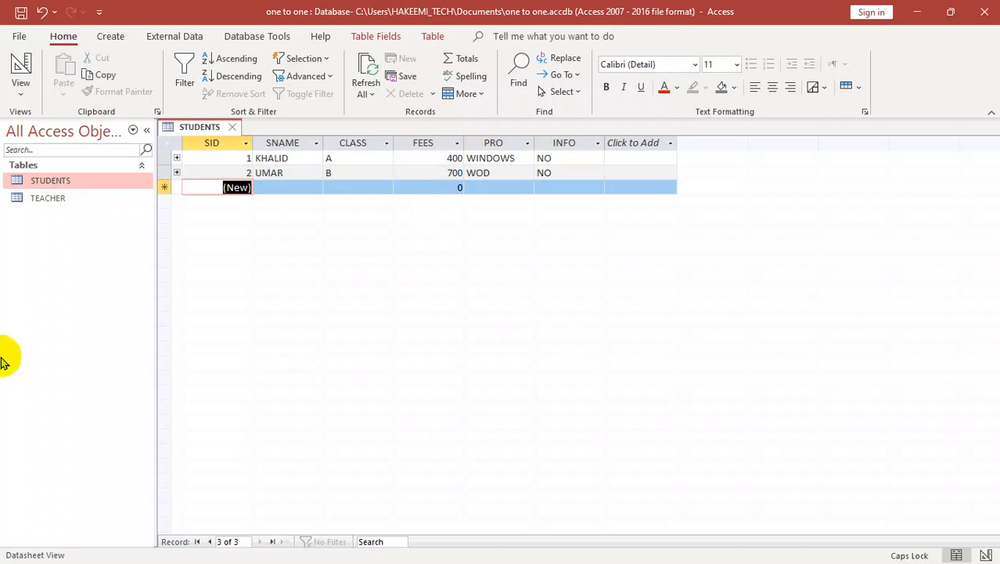
Step: Expand the second student's related teacher record and enter the teacher's name, EXCEL as PRO, and the phone number
click(177, 172)
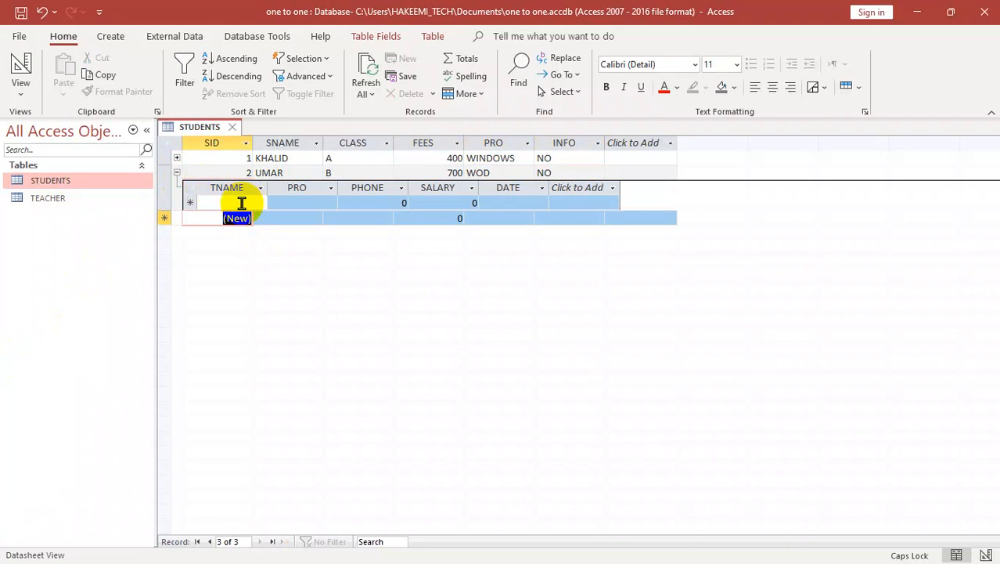
click(241, 203)
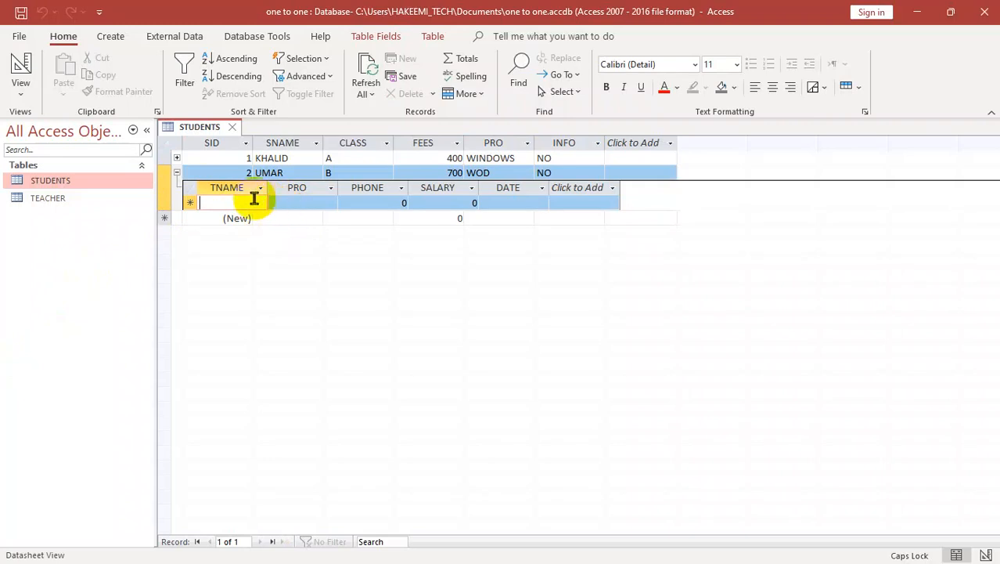
text(FAZLI)
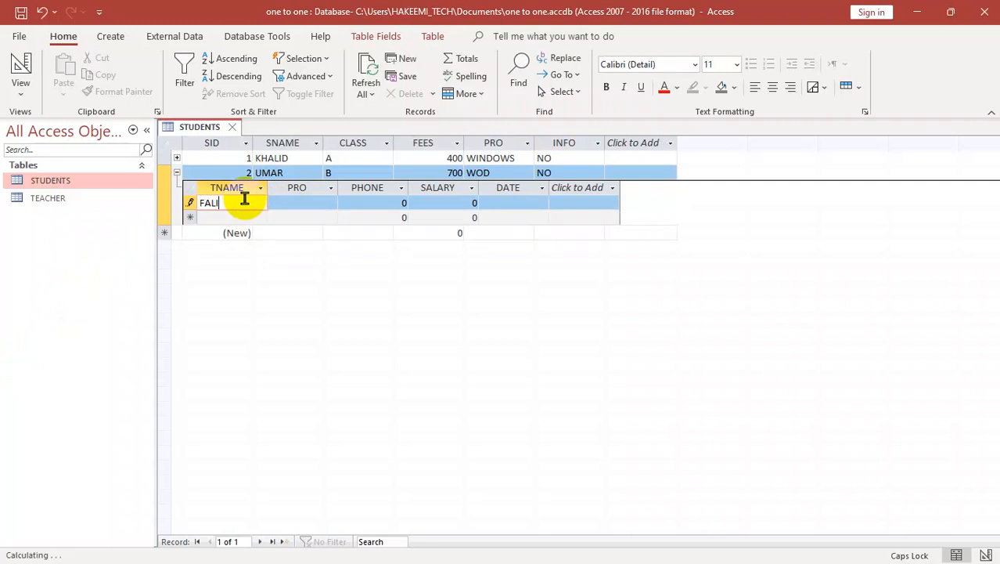
key(Tab)
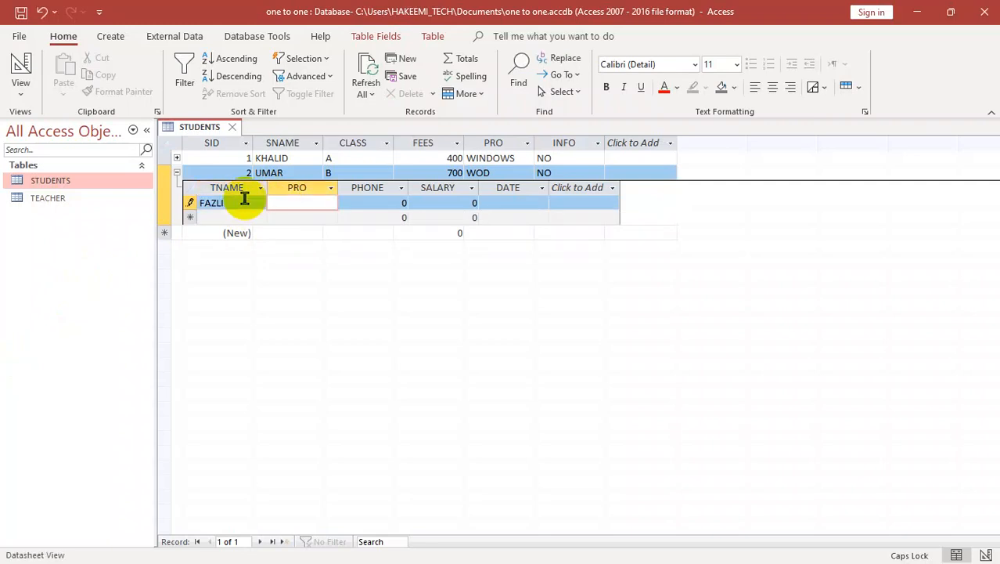
text(EXCEL)
key(Tab)
text(3434543)
key(Tab)
Step: Set the second student's related teacher SALARY to 12000 and DATE to 5/2/2024, then collapse the related record
text(12000)
key(Tab)
text(5/2/2024)
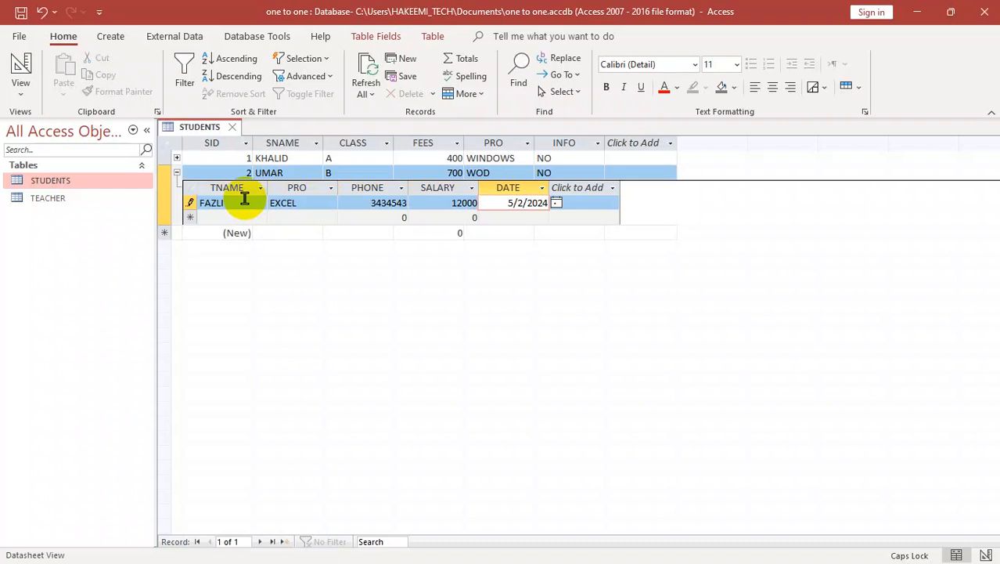
key(Tab)
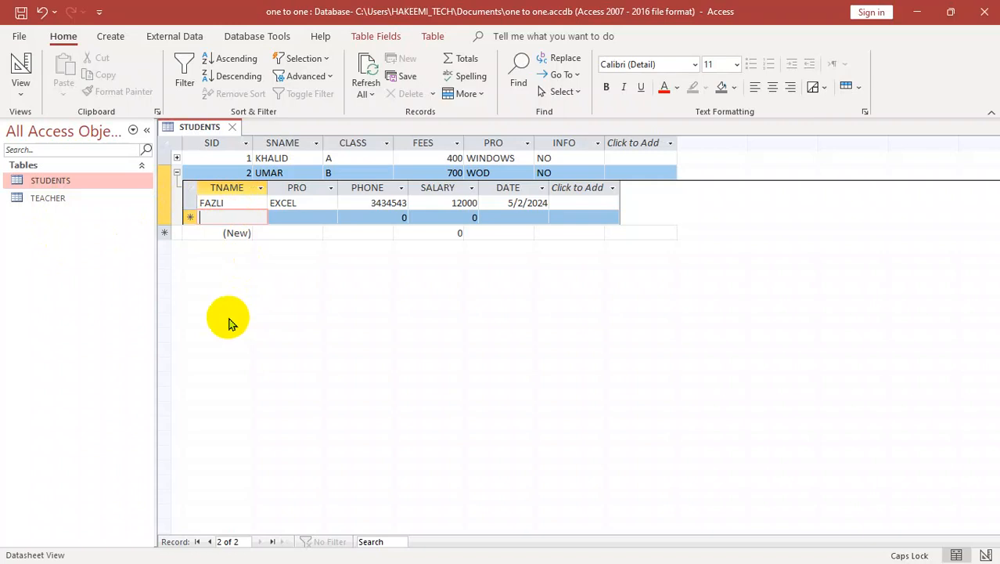
click(177, 172)
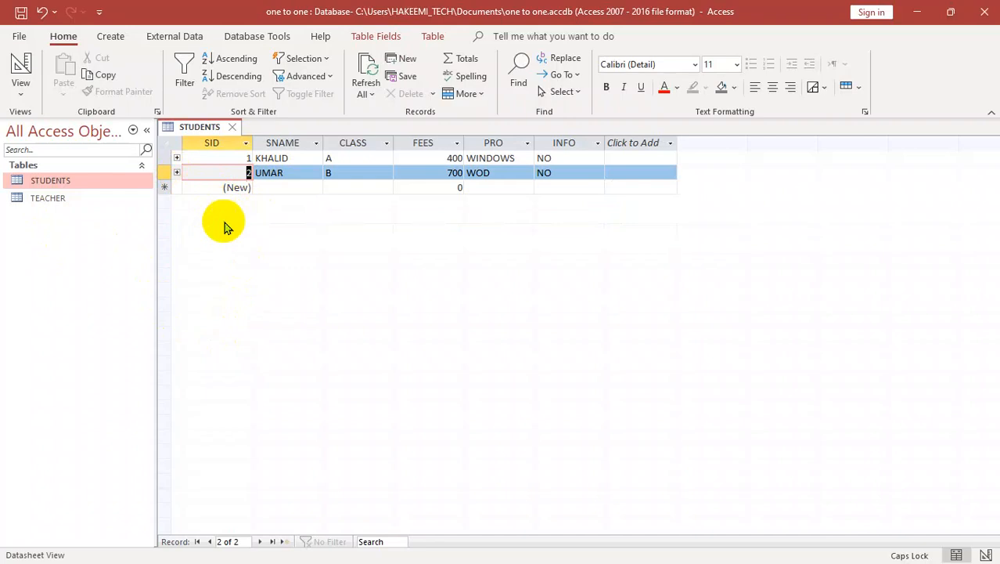
Step: Close STUDENTS, examine the first TEACHER record's related student in the TEACHER table, and close it
key(ctrl+w)
double_click(60, 197)
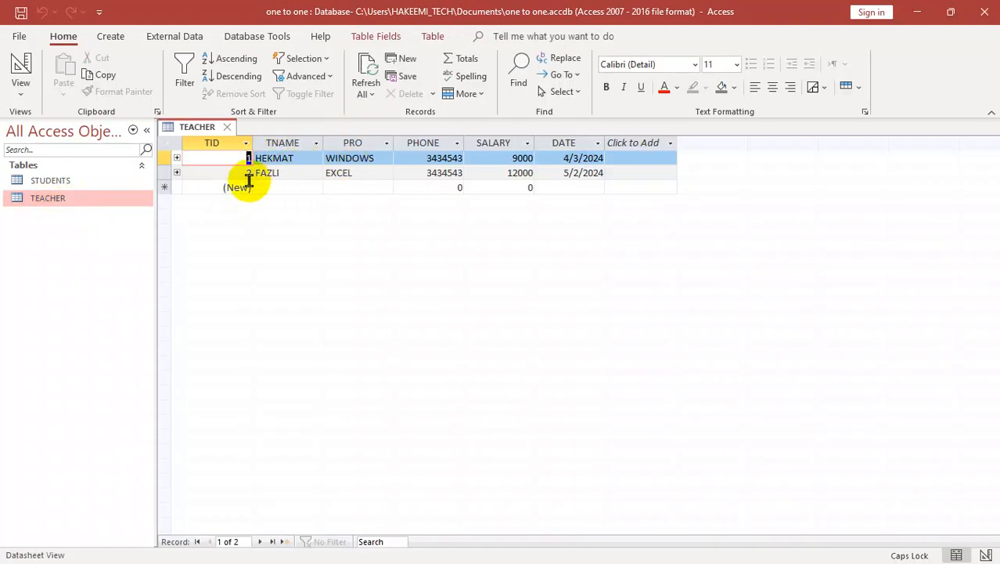
click(176, 158)
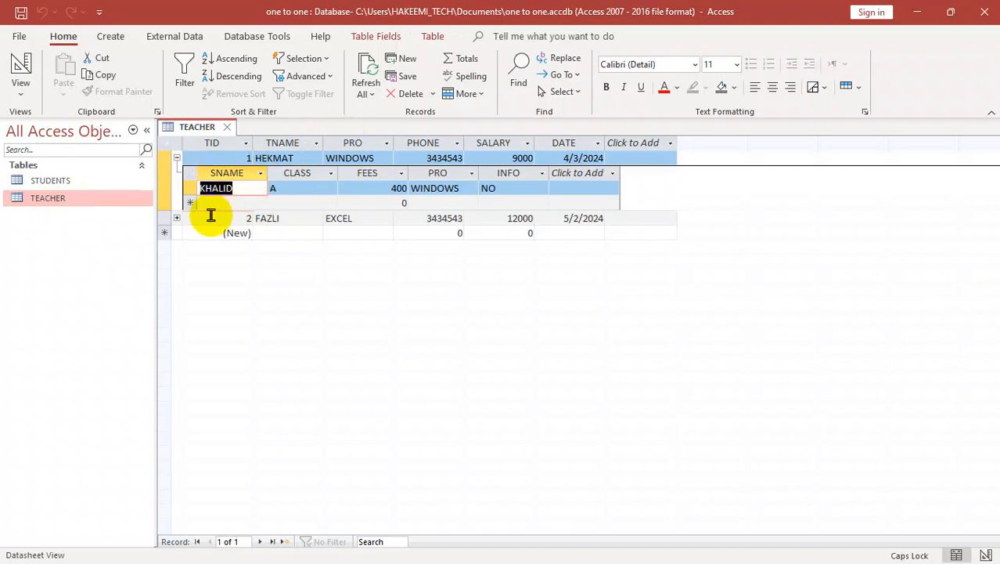
key(ctrl+w)
Step: Reopen the STUDENTS table and add a third student record with the student's name and CLASS A
double_click(60, 179)
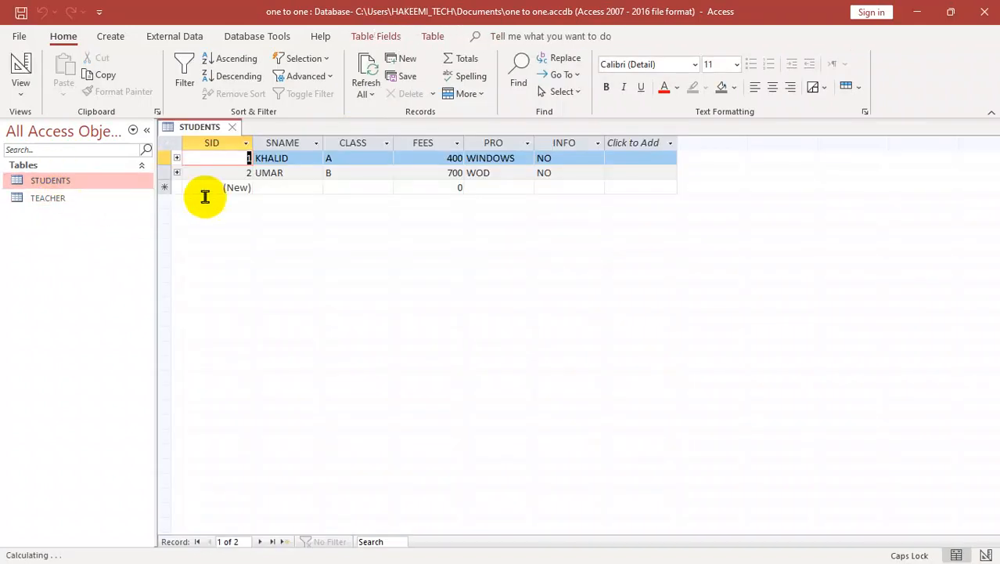
click(306, 188)
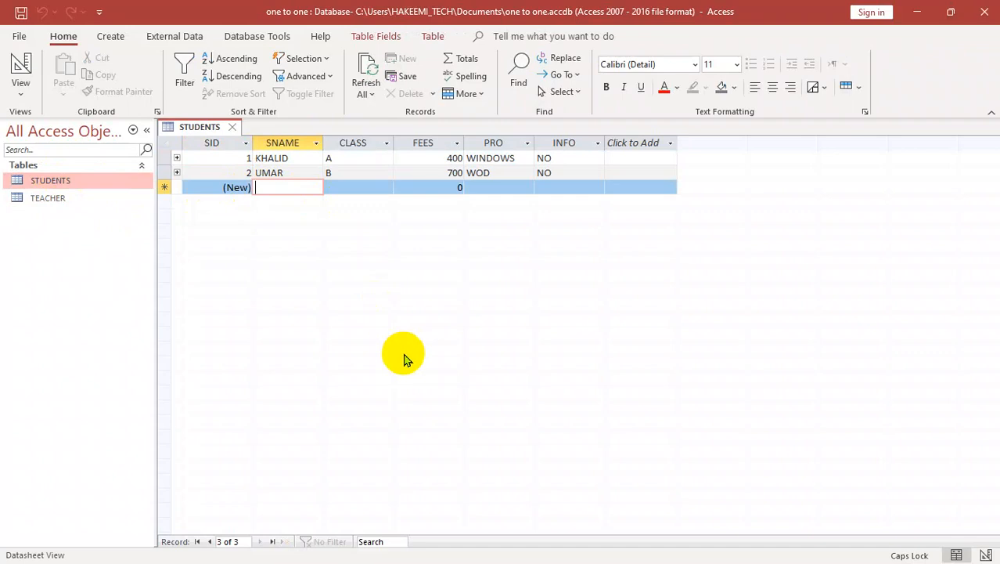
text(KH)
key(BackSpace)
key(BackSpace)
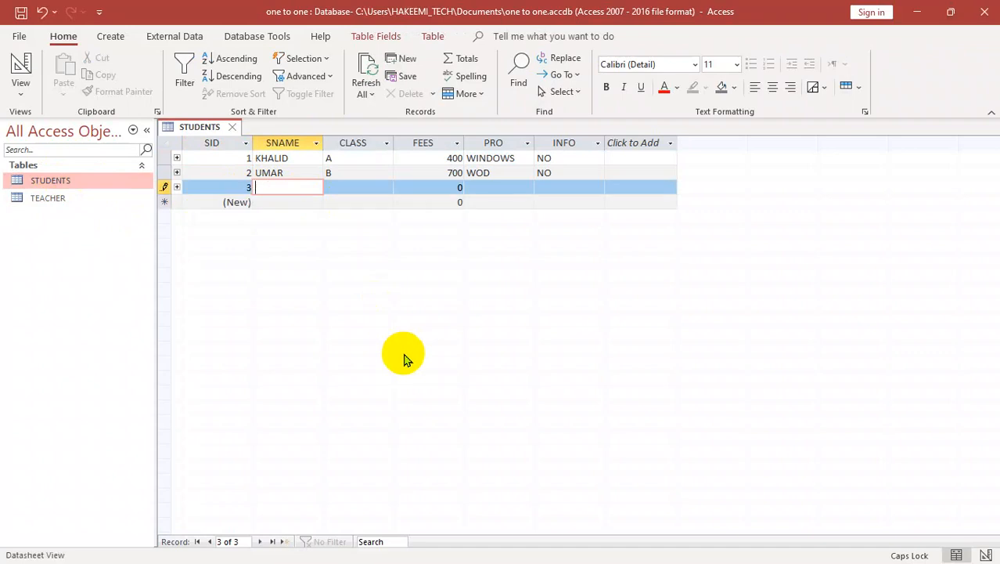
text(USMAN)
key(Tab)
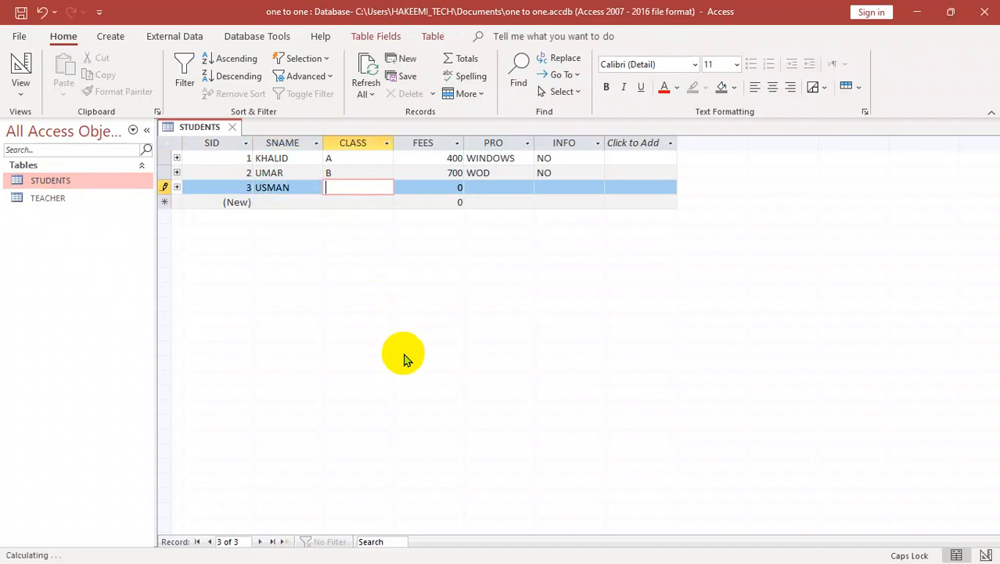
text(A)
key(Tab)
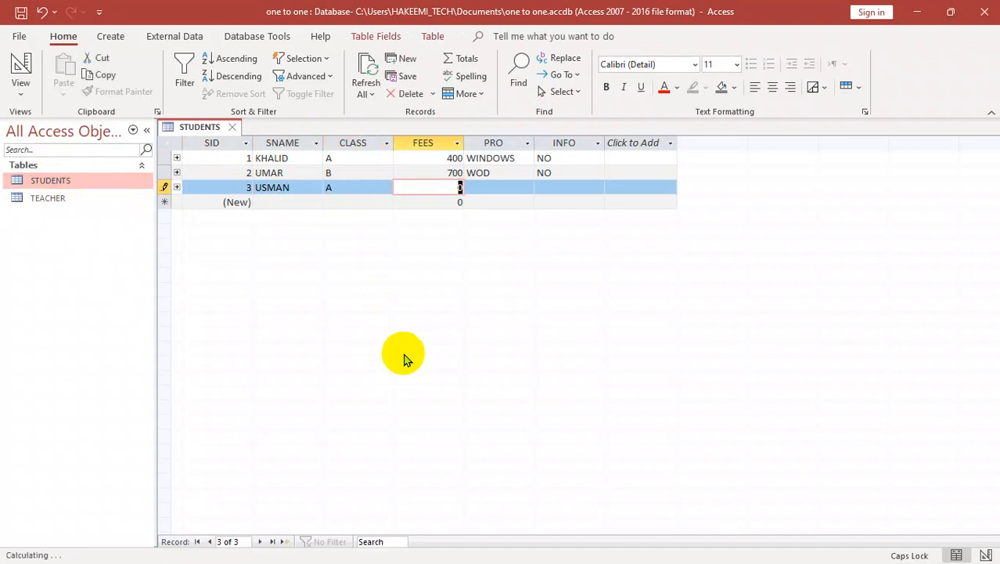
Step: Fill in the third student record's FEES as 400, PRO as WINDOWS and INFO as NO
text(400)
key(Tab)
text(WOR)
key(BackSpace)
key(BackSpace)
text(INDOWS)
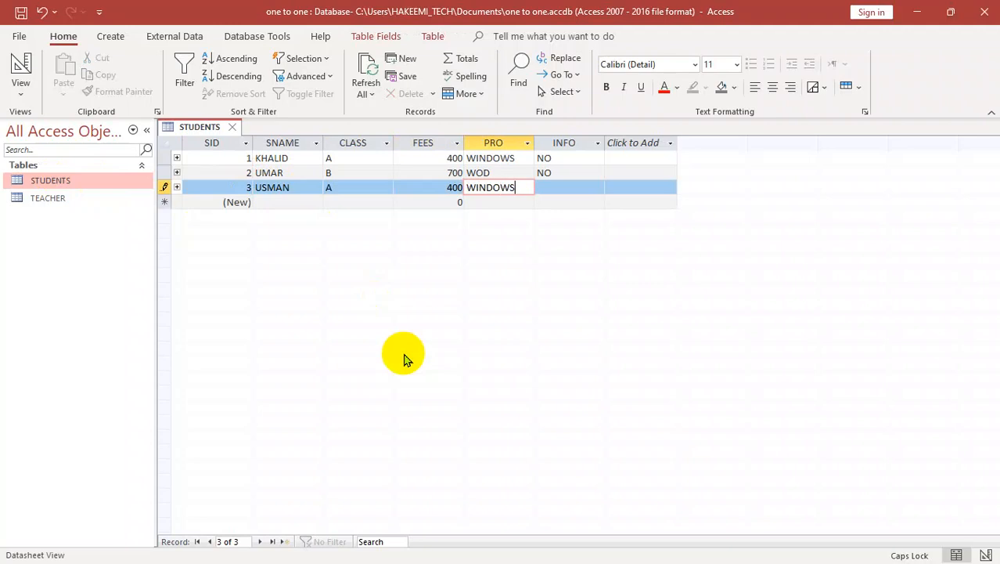
key(Tab)
text(NO)
key(Tab)
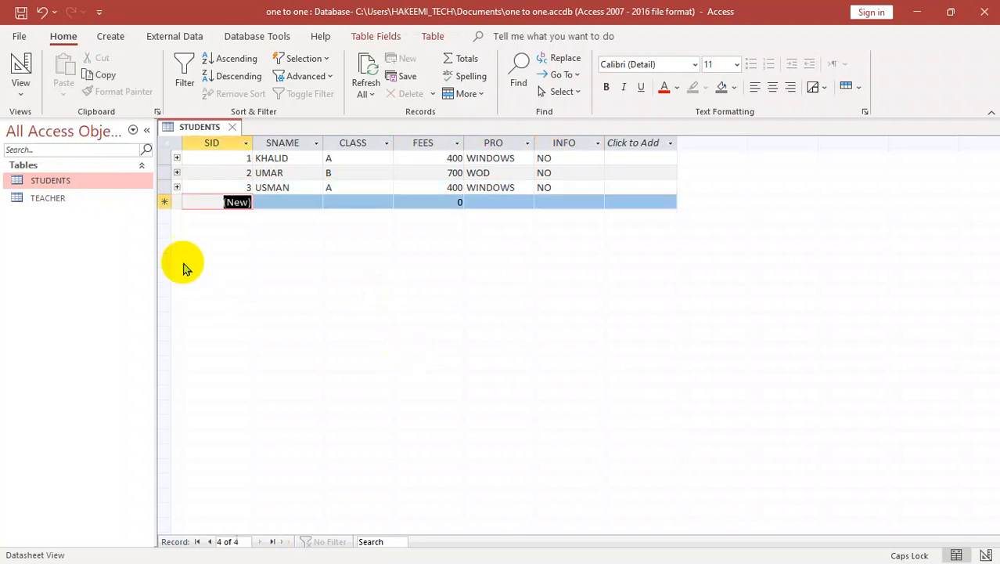
Step: Expand the third student's related teacher record and enter the teacher's name and WINDOWS as PRO
click(177, 187)
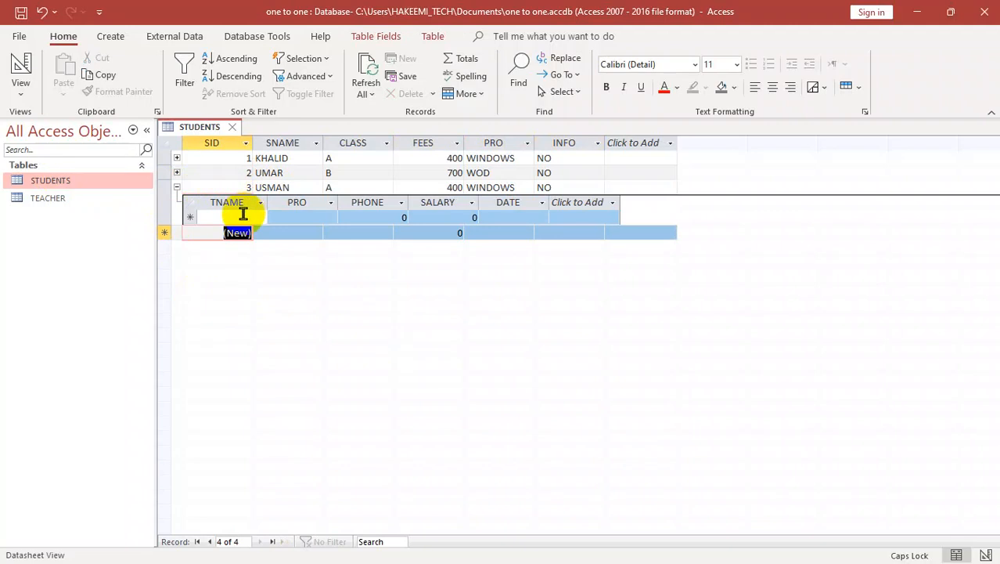
click(243, 216)
text(HEKMAT)
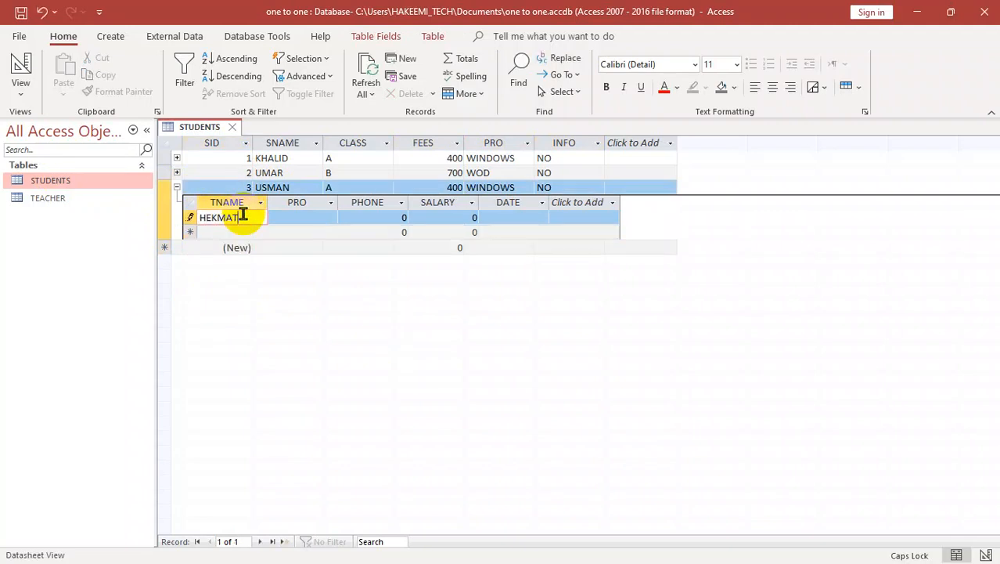
key(Tab)
text(WINDOWS)
key(Tab)
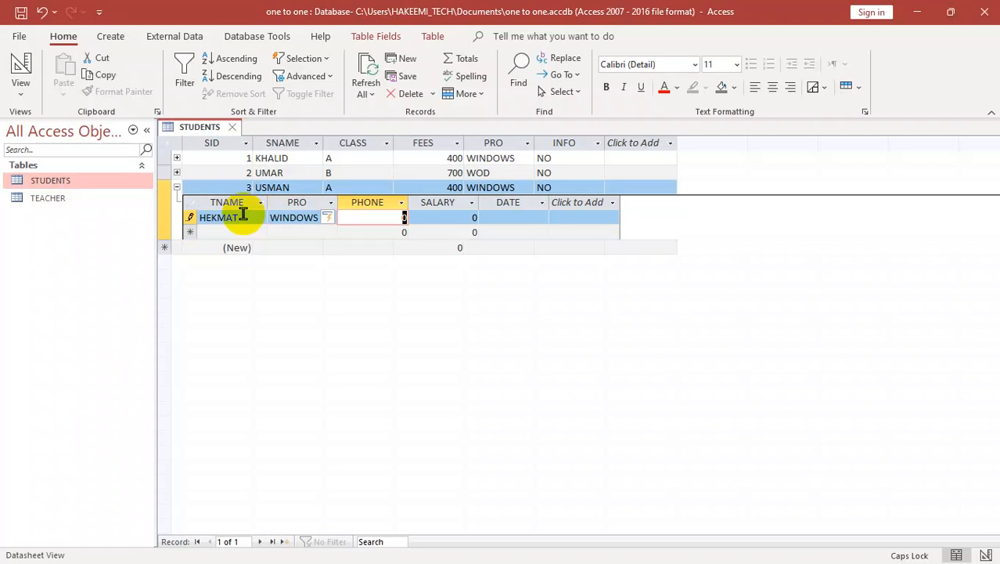
Step: Enter the third student's related teacher phone number, SALARY 9000 and DATE 4/3/2024
text(343453)
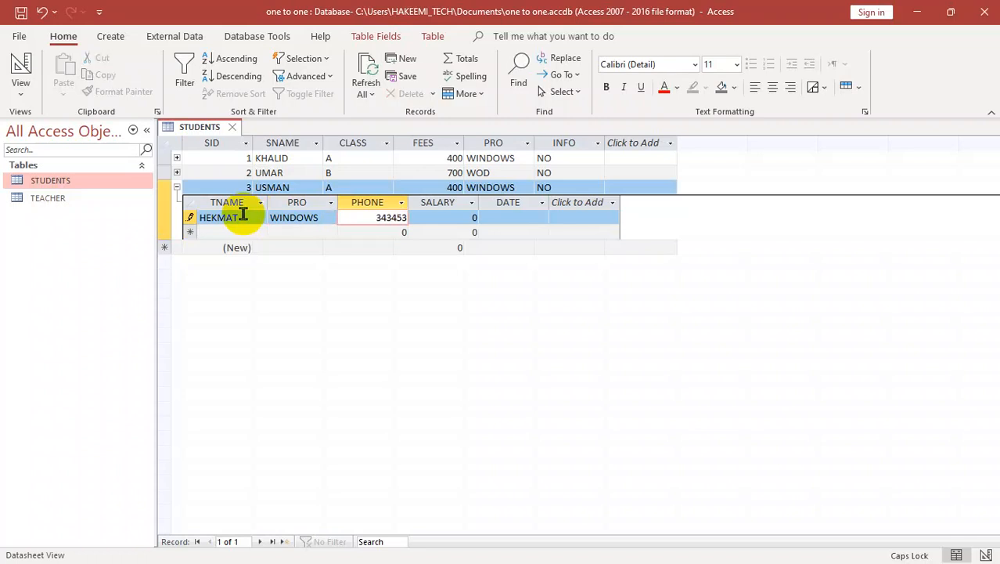
key(Tab)
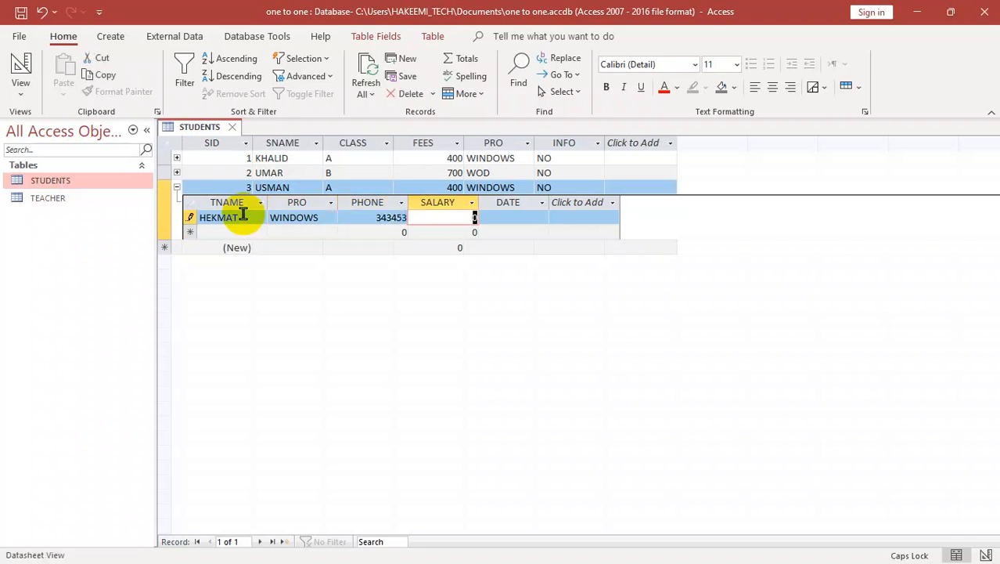
text(4)
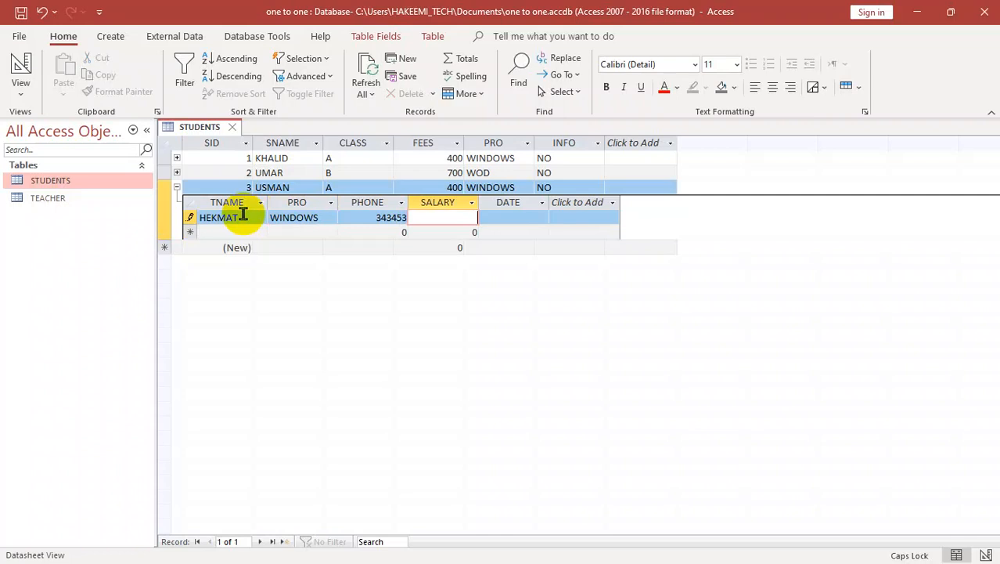
key(Tab)
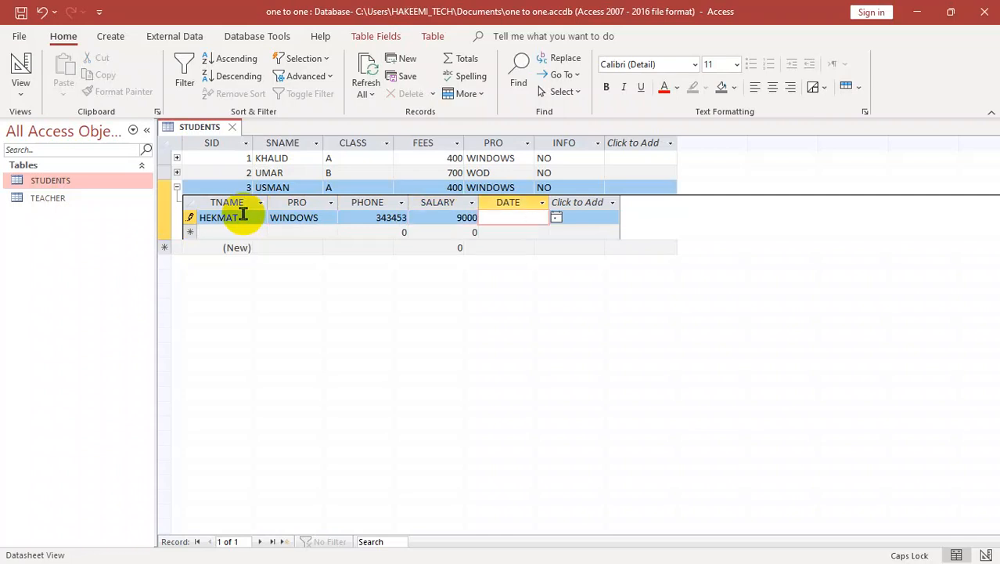
text(4/3/2024)
key(Tab)
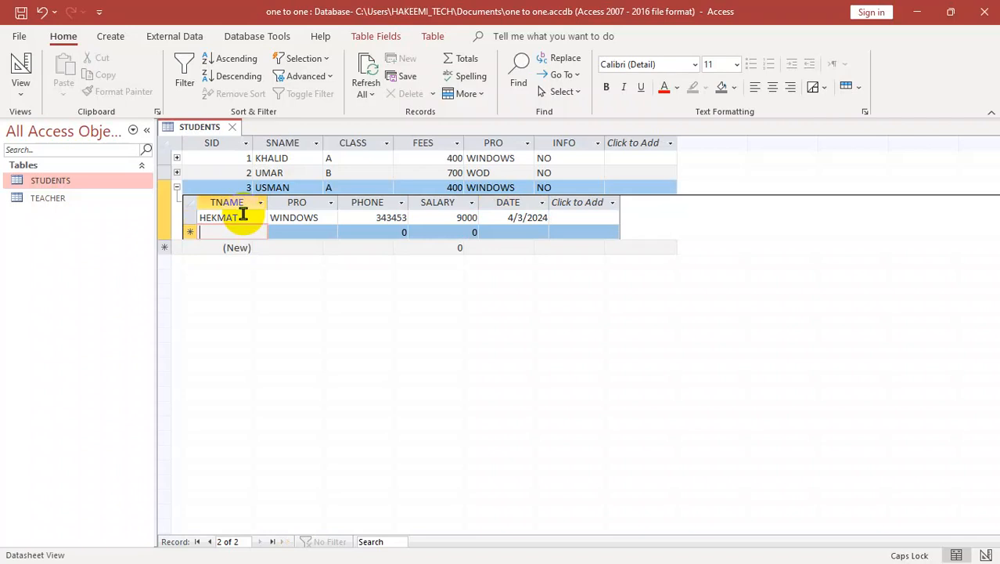
Step: Close the STUDENTS table and open the TEACHER table to review the teacher records
key(ctrl+w)
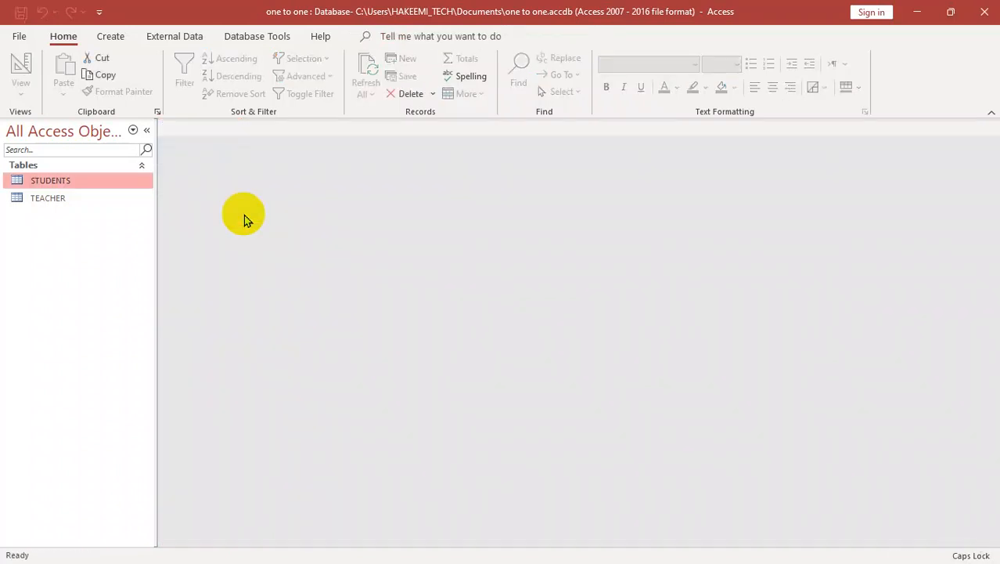
double_click(53, 199)
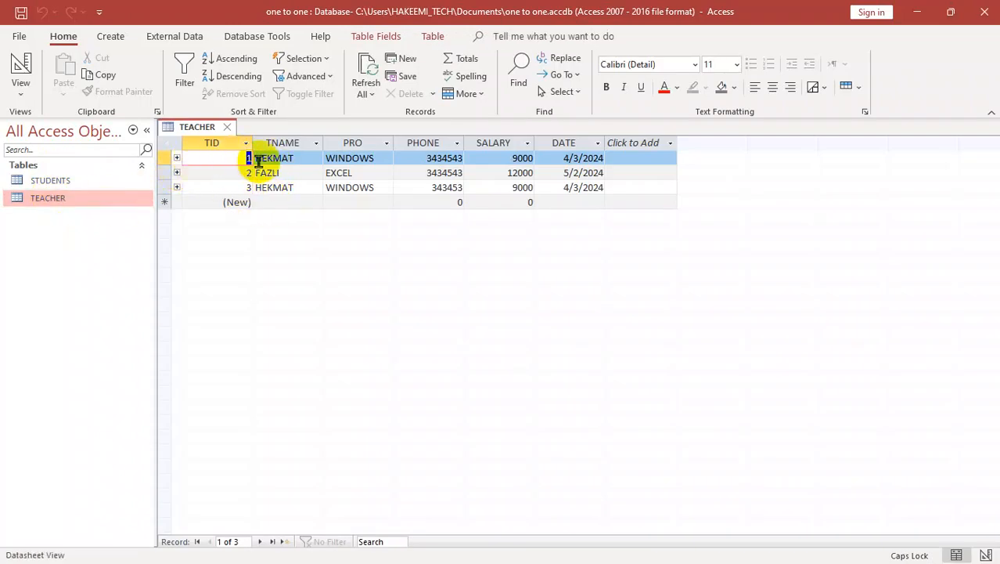
Step: Compare the first and third records in the TEACHER table and close the table
click(268, 188)
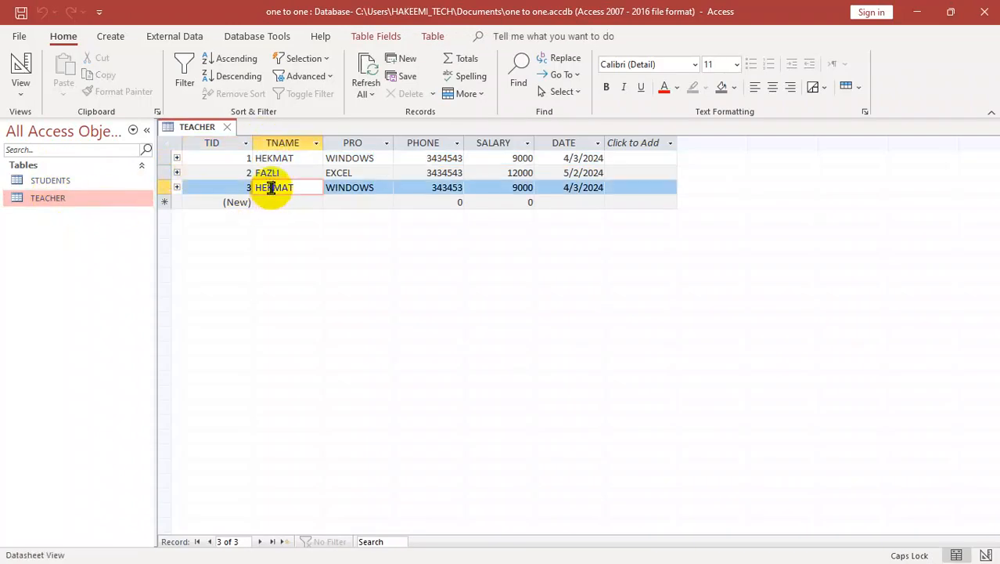
click(270, 159)
click(278, 188)
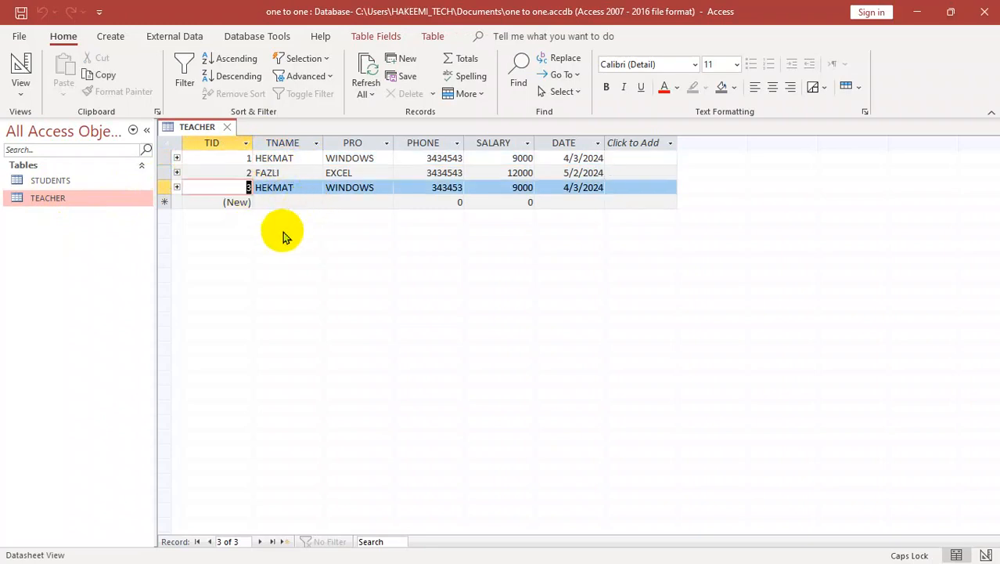
key(ctrl+w)
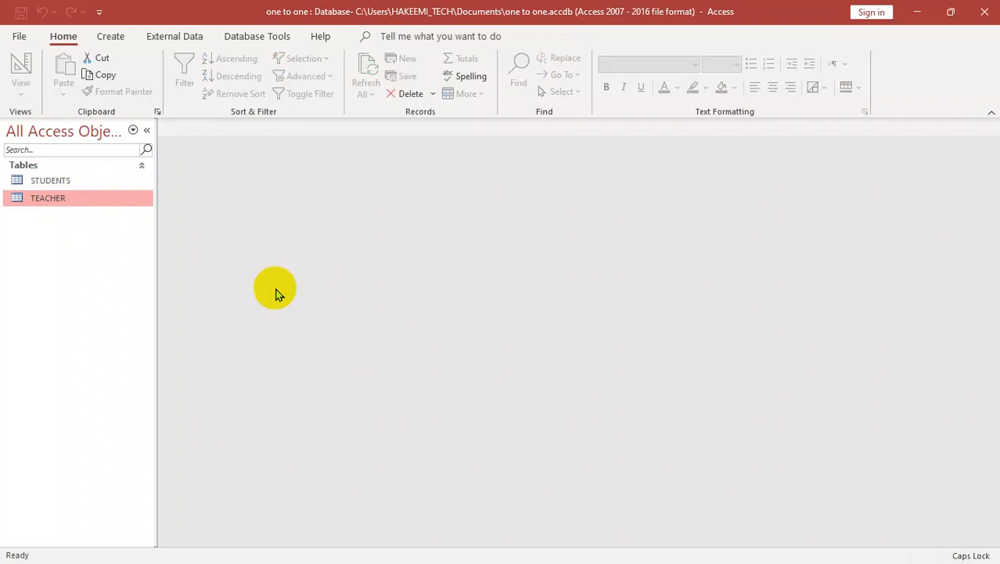
Step: Create a new table in Design view with a first field CID of type AutoNumber
click(110, 37)
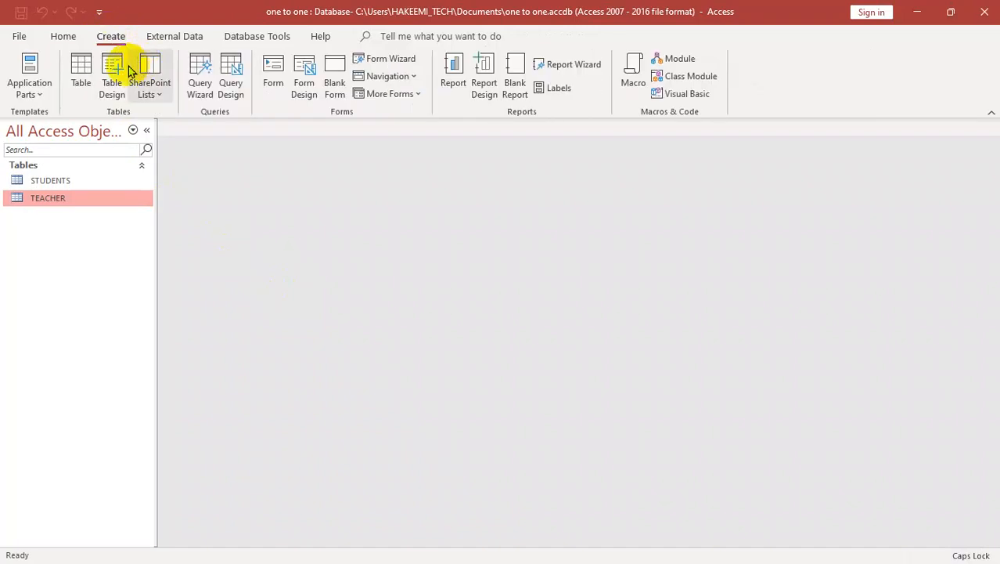
click(125, 77)
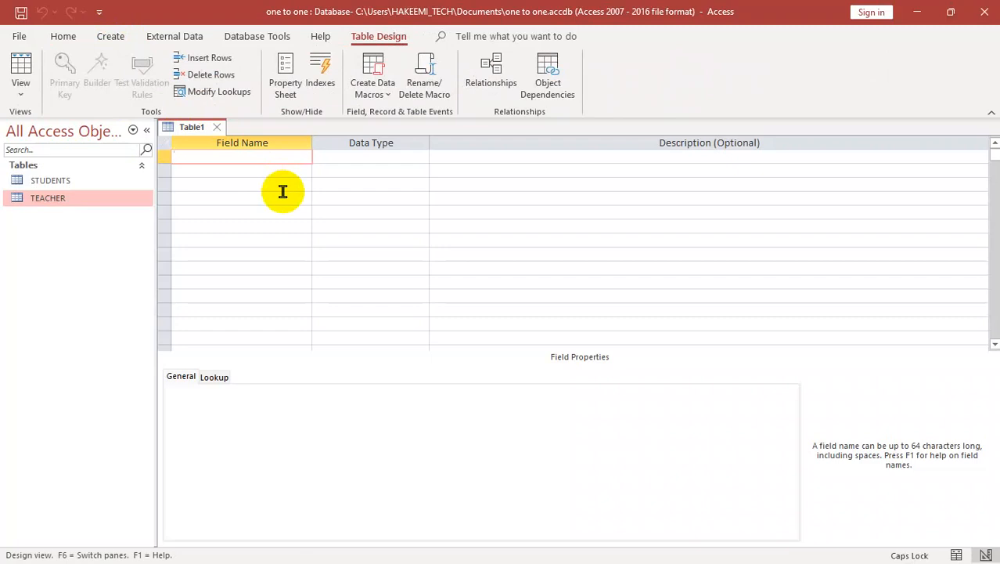
key(Caps_Lock)
text(c)
key(Caps_Lock)
key(Return)
key(Return)
key(Return)
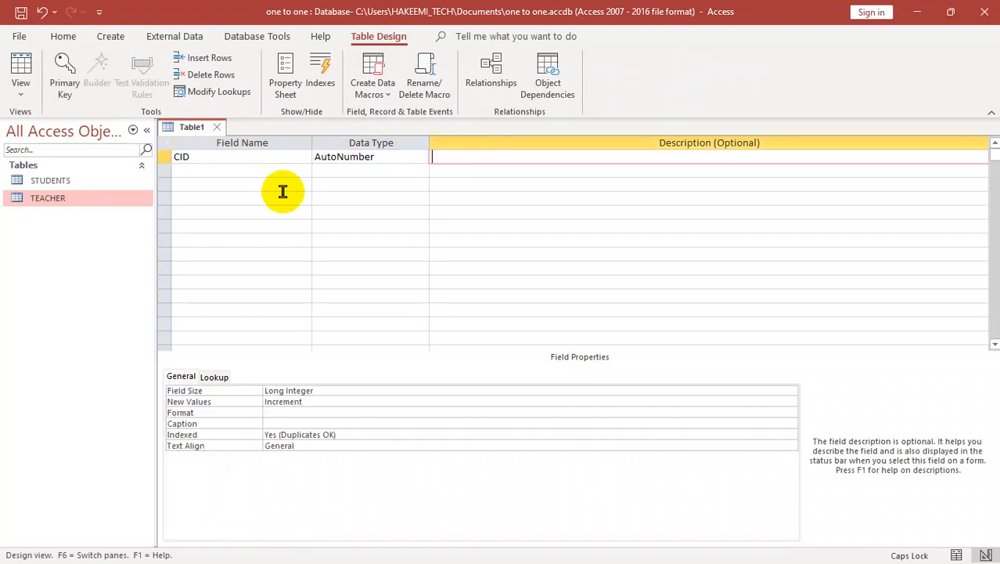
Step: Add a CNAME field with the Short Text data type below CID
text(CNAME)
key(Return)
key(Return)
key(Return)
Step: Add a PHONE field below CNAME and set its data type to Number
text(PHONE)
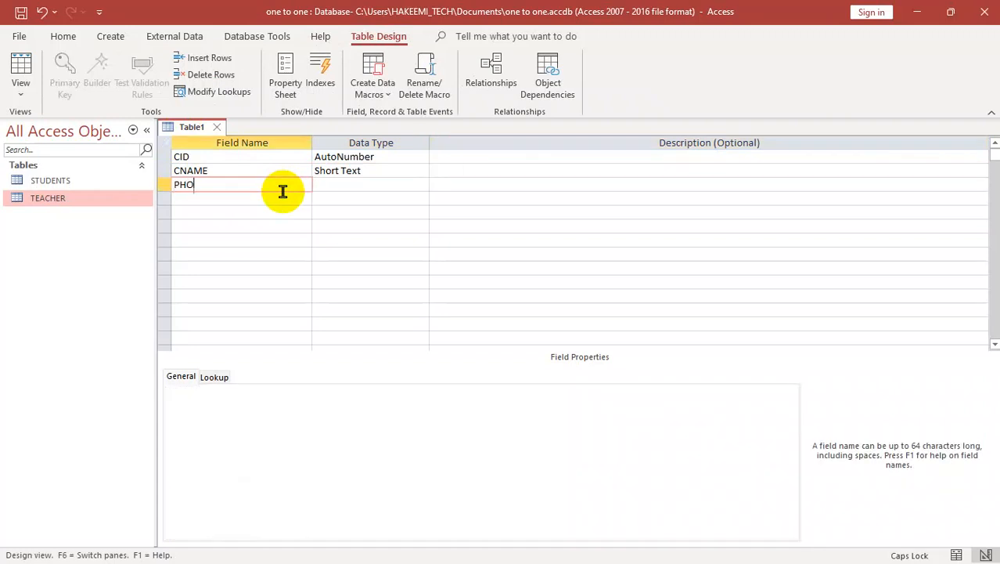
key(Return)
key(Return)
key(Return)
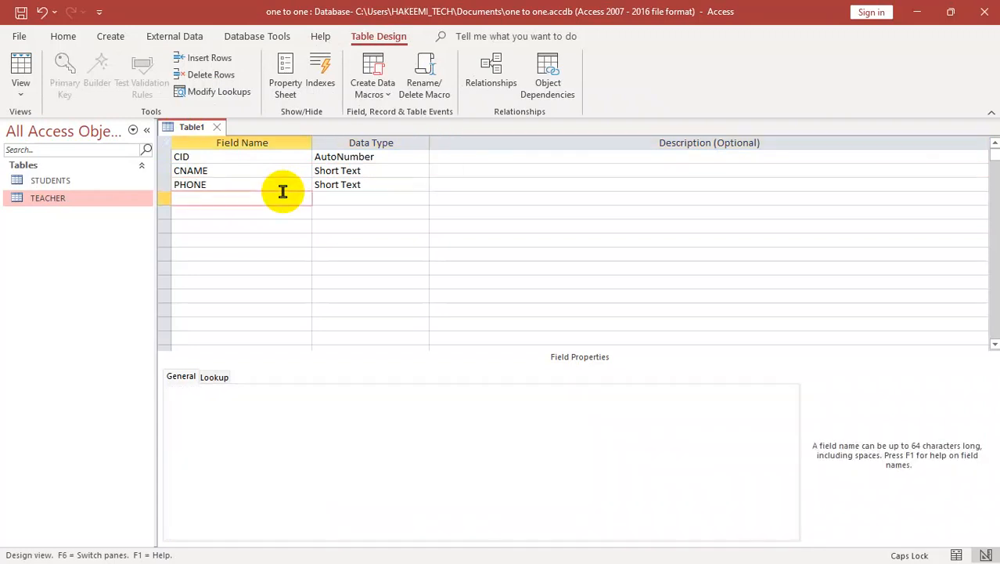
key(shift+Tab)
key(shift+Tab)
text(n)
key(Return)
key(Return)
Step: Add a field named PROINCE with the Short Text data type below PHONE
text(PROCI)
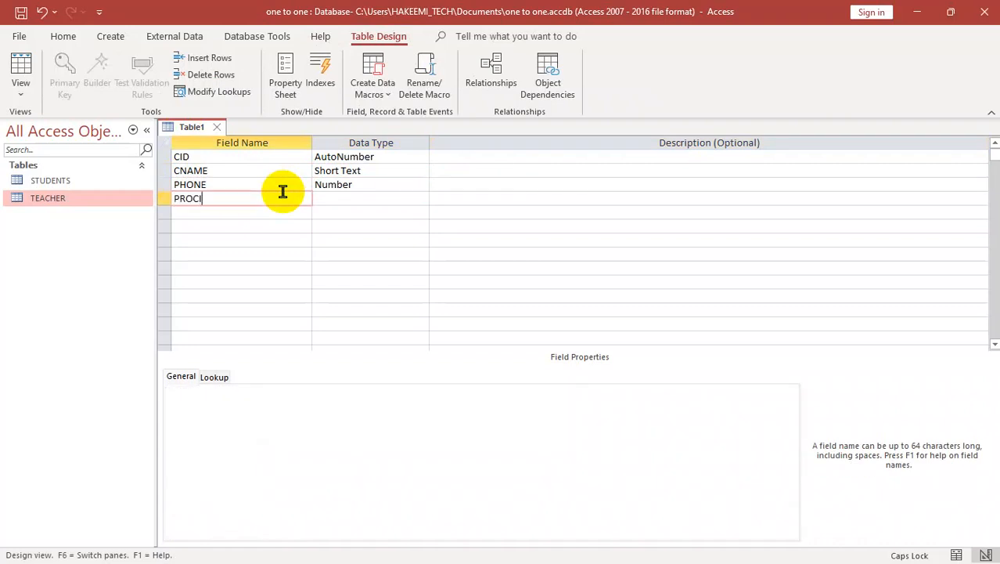
key(BackSpace)
key(BackSpace)
key(BackSpace)
text(INCE)
key(Return)
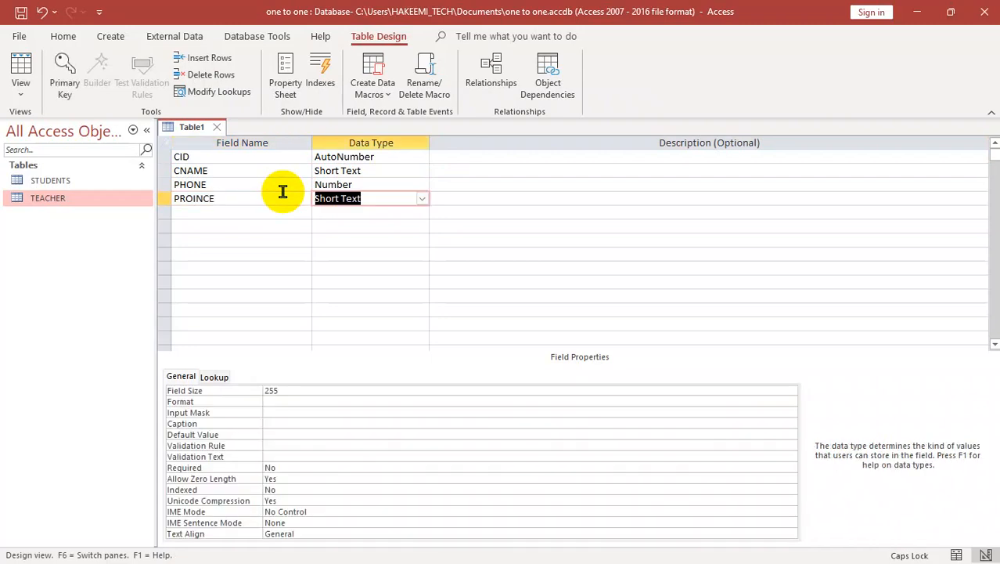
key(Return)
key(Return)
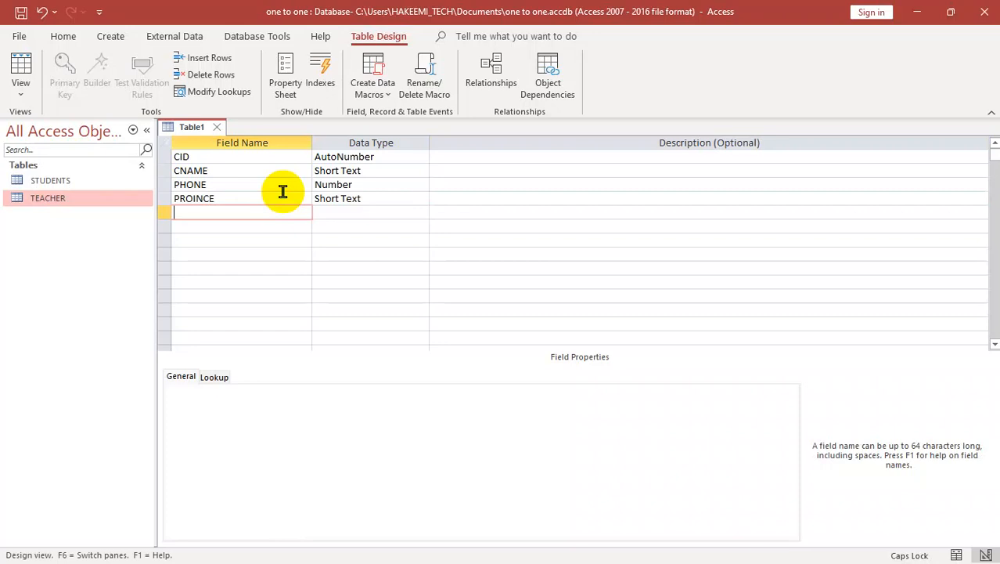
Step: Add a DATE field below PROINCE and set its data type to Date/Time
text(DA)
key(Return)
click(446, 331)
text(d)
key(Return)
key(Return)
Step: Close the new table, saving it as COSTOMER without creating a primary key
key(ctrl+w)
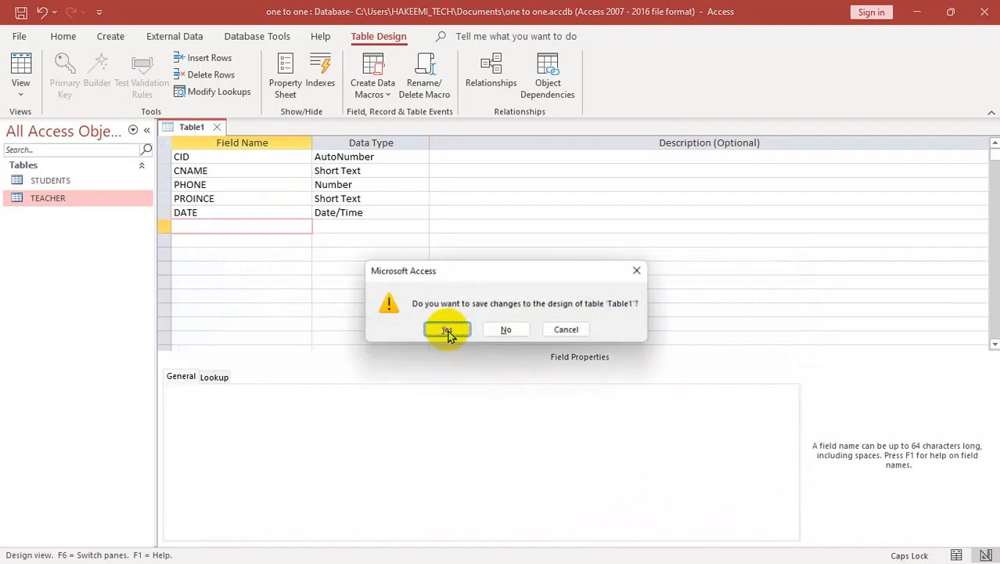
click(447, 330)
text(C)
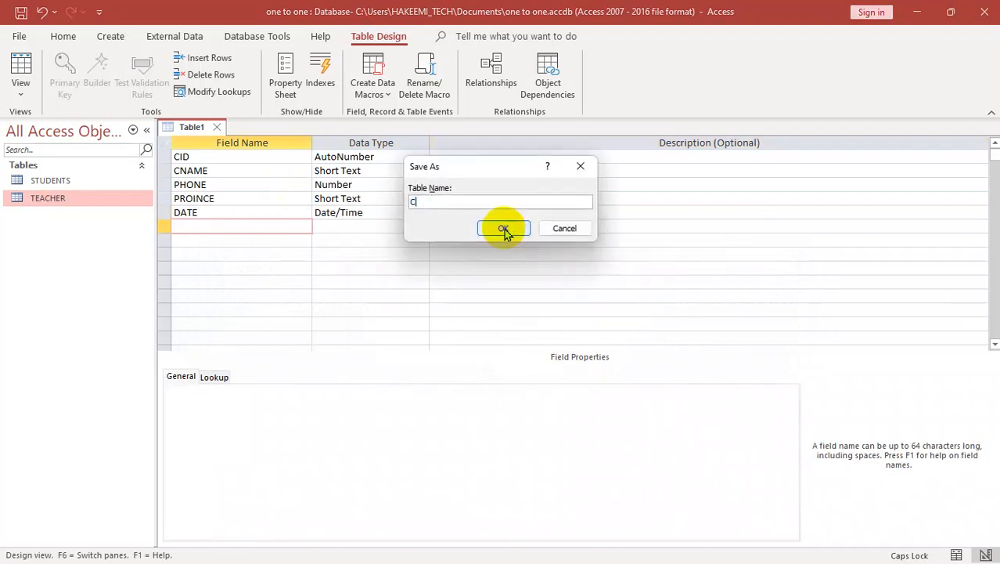
text(OSTOMER)
key(Return)
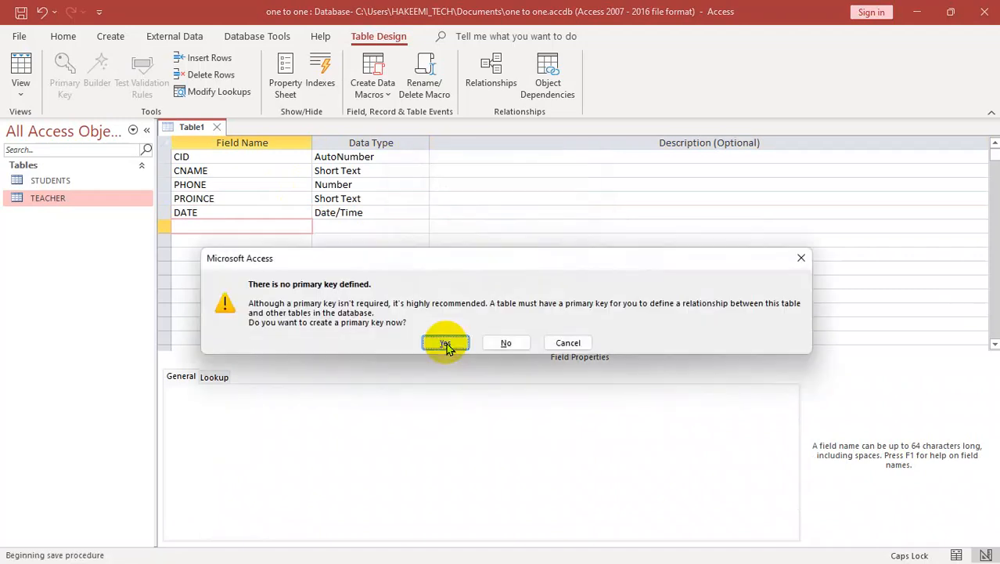
click(507, 343)
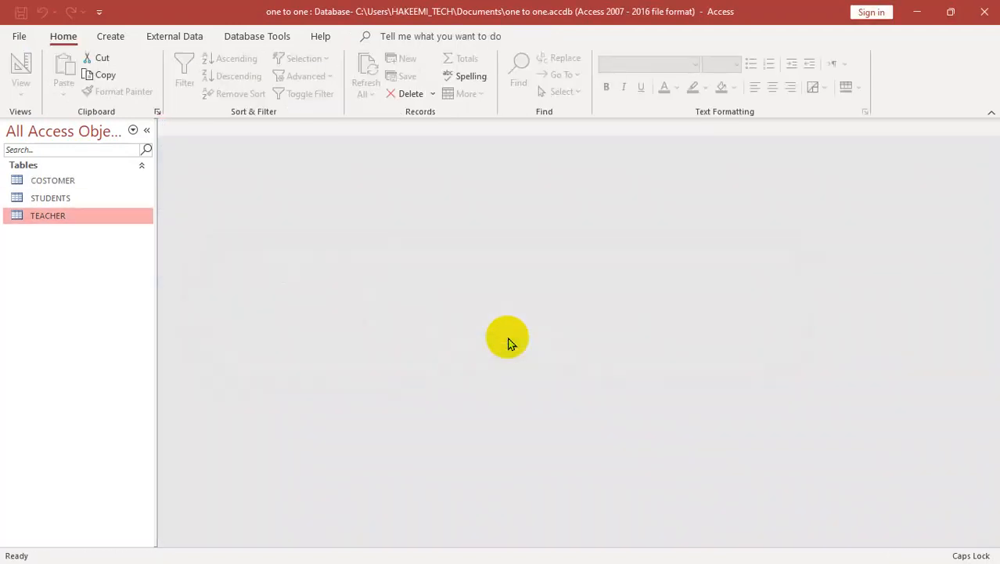
Step: Create another table in Design view with a first field PID of type AutoNumber
click(110, 36)
click(116, 98)
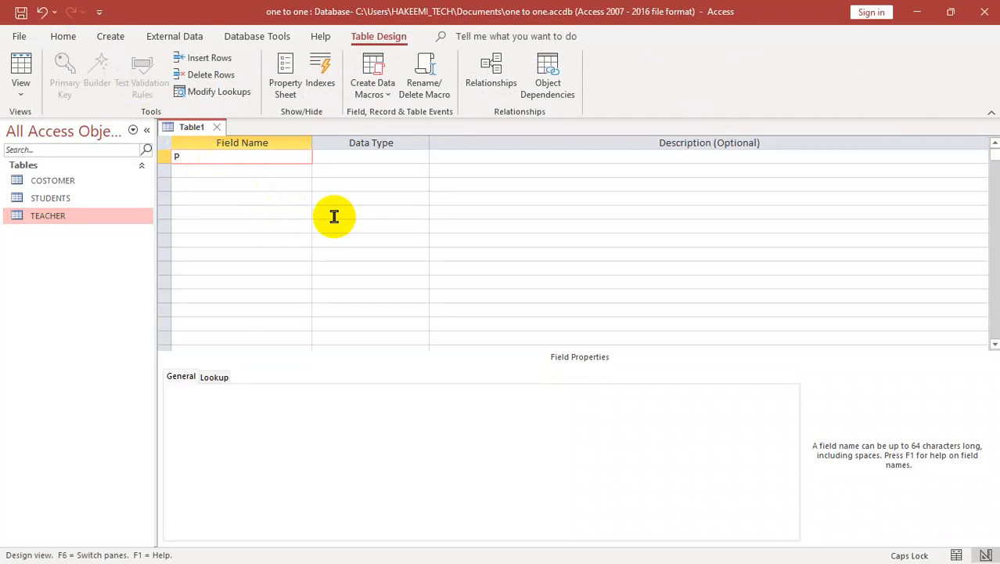
text(PID)
key(Tab)
text(a)
key(Tab)
key(Tab)
Step: Add a PNAME field as Short Text and a PRICE field as Number below PID
text(PNAME)
key(Tab)
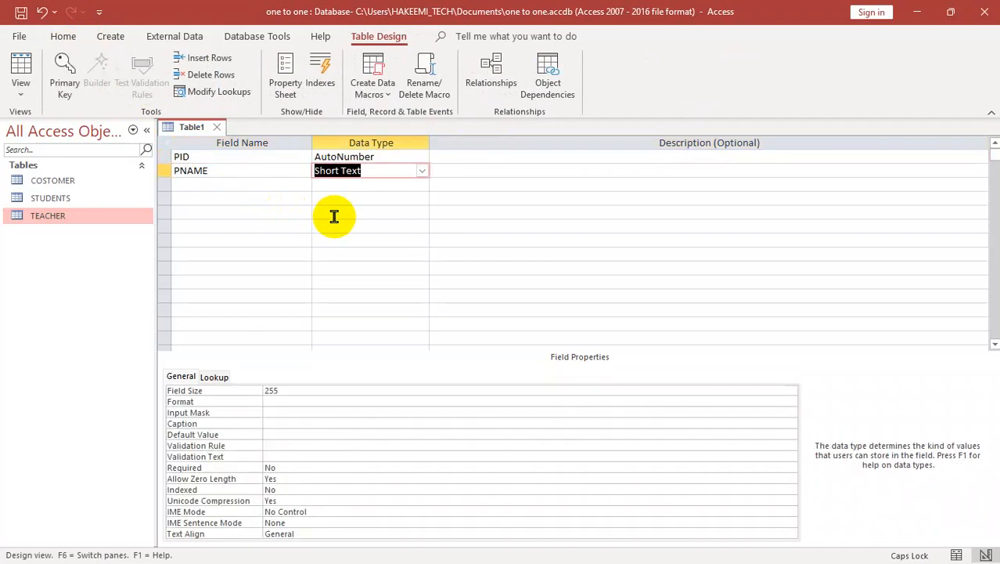
key(Tab)
key(Tab)
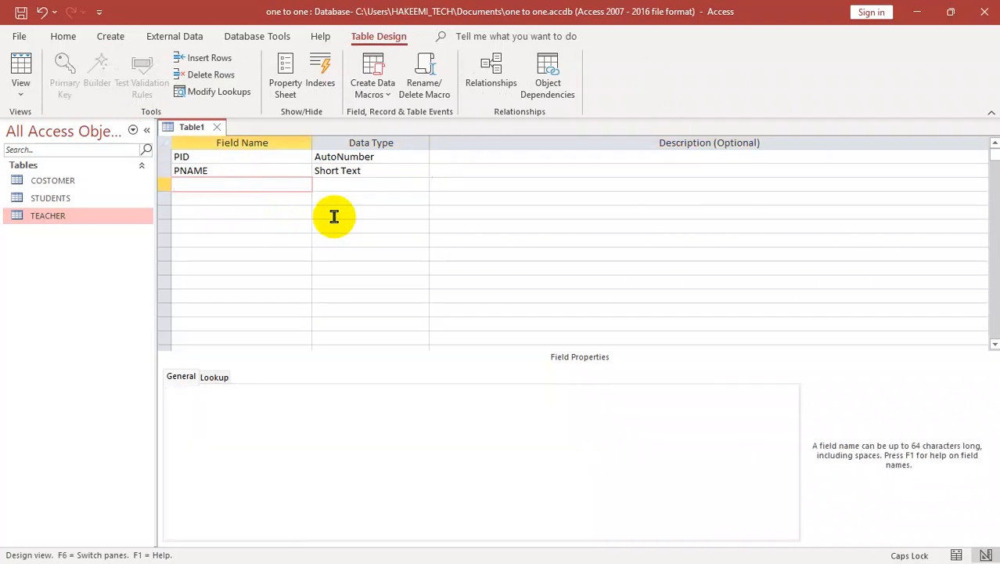
text(PRICE)
key(Tab)
text(Number)
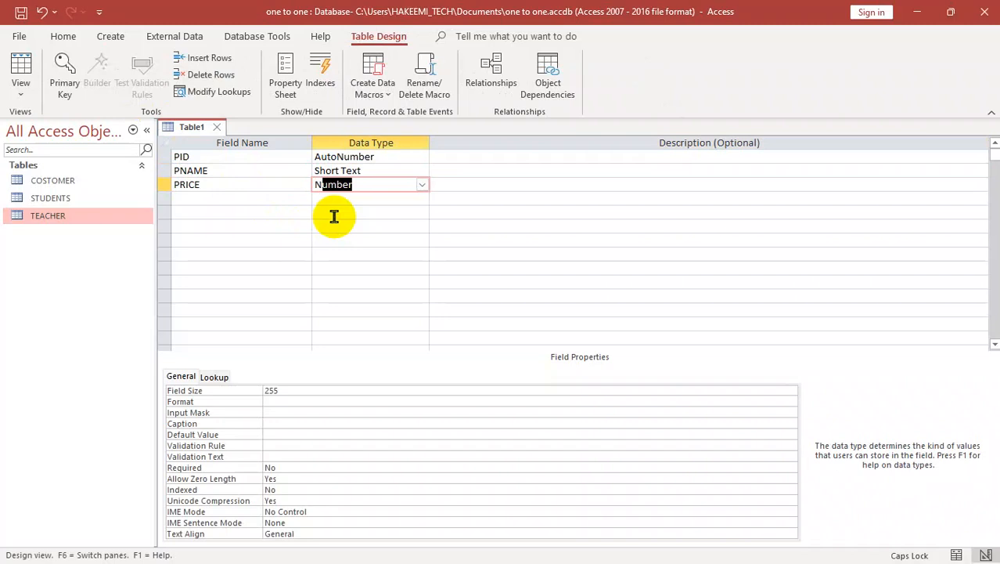
key(Tab)
key(Tab)
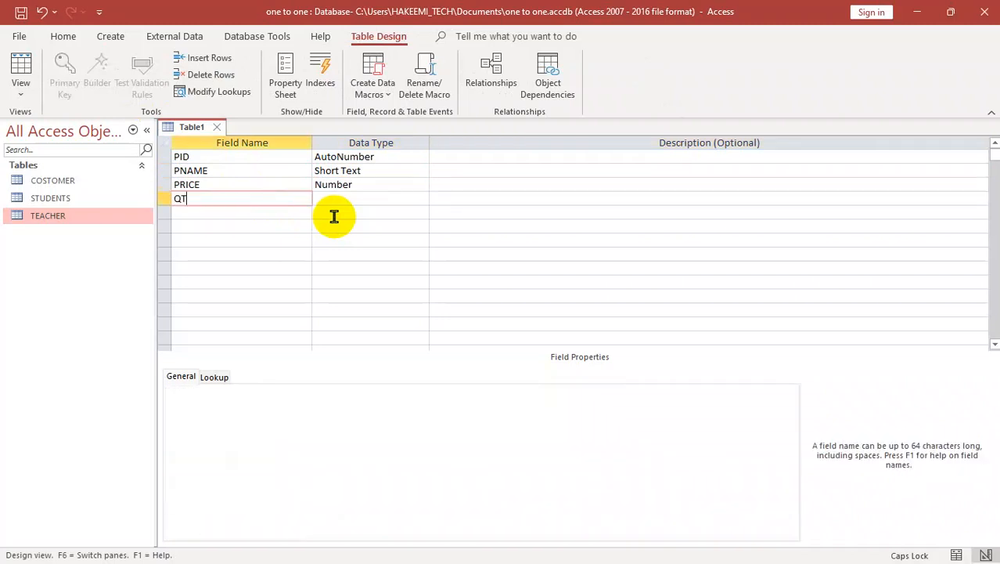
Step: Add a QTY field with the Number data type below PRICE
key(Tab)
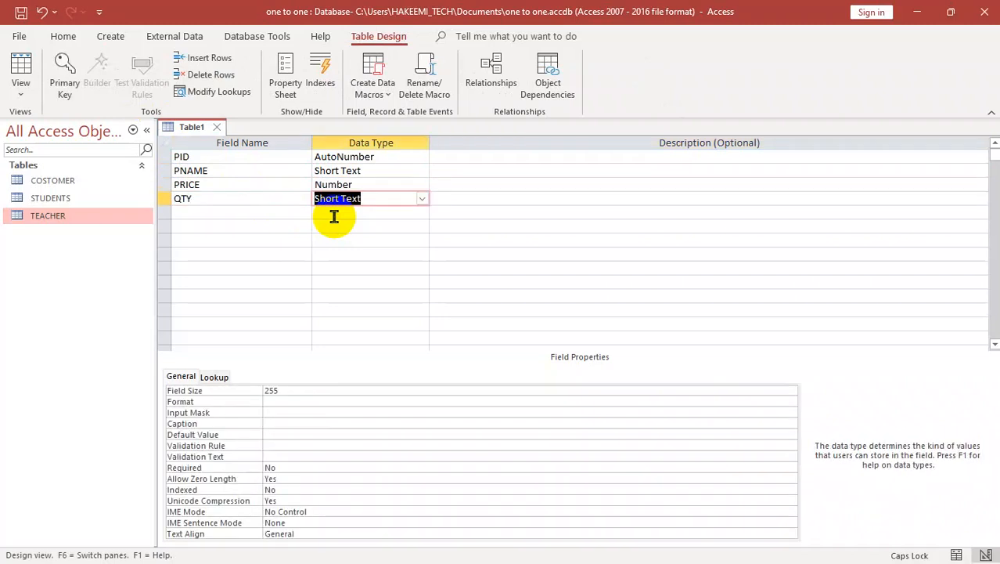
text(Number)
key(Tab)
key(Tab)
Step: Add a TOTAL field of type Calculated with the expression PRICE*QTY
text(TOTAL)
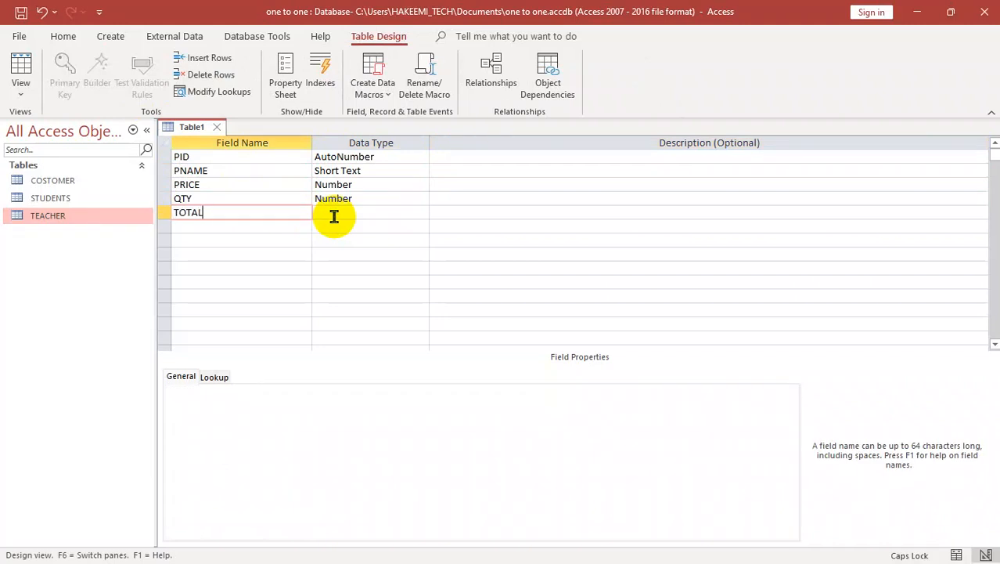
key(Tab)
text(CA)
key(Tab)
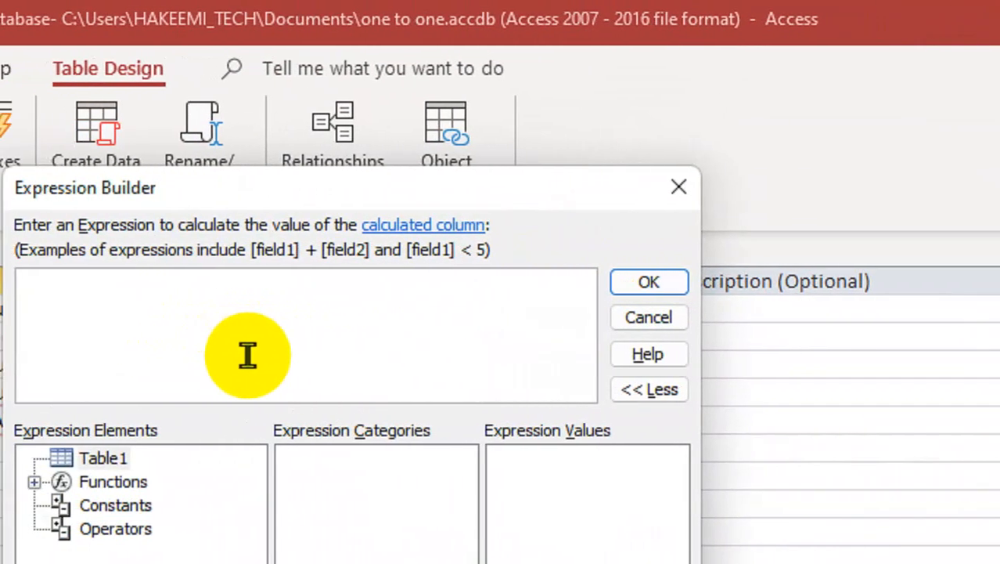
text(PRICE)
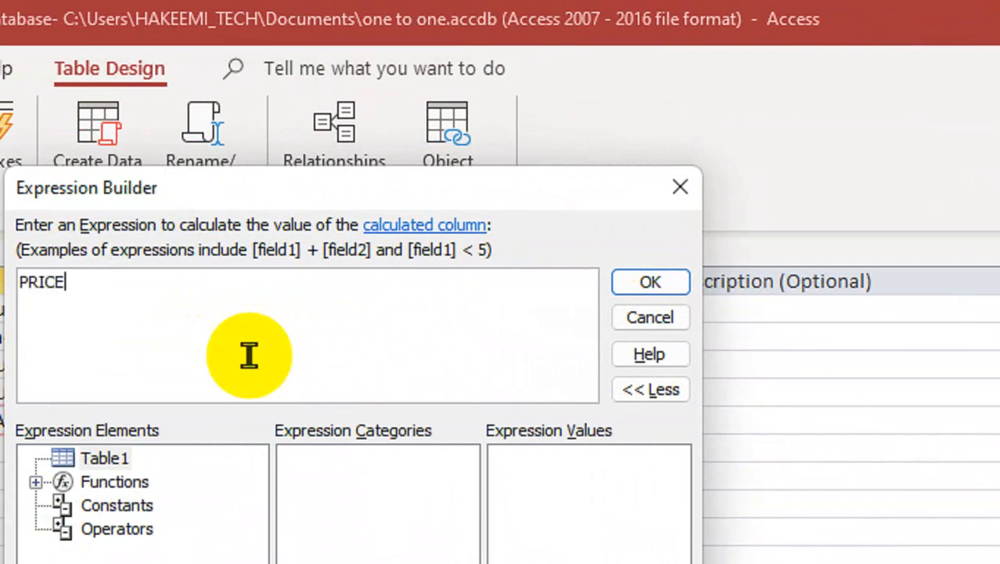
text(*)
text(QTY)
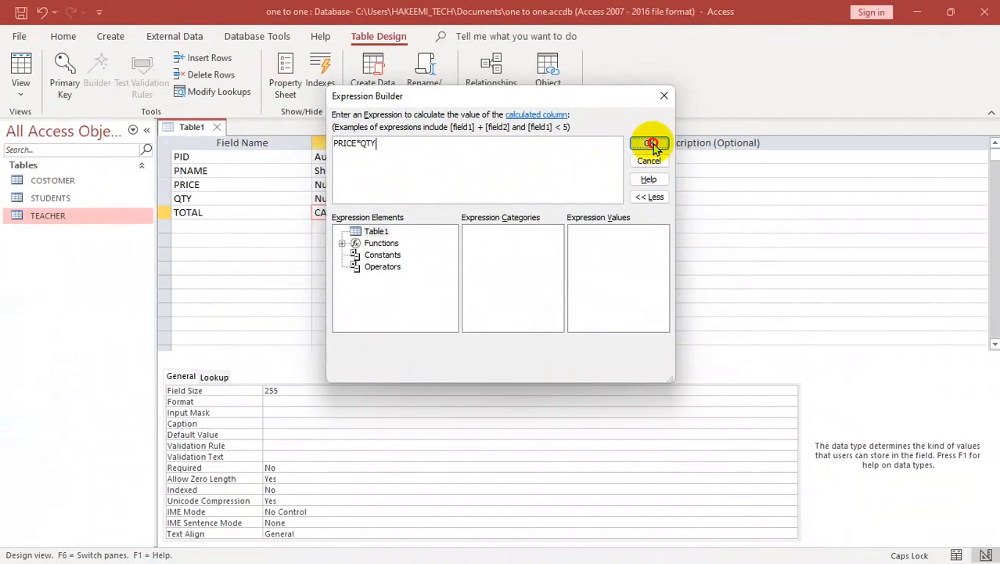
click(673, 282)
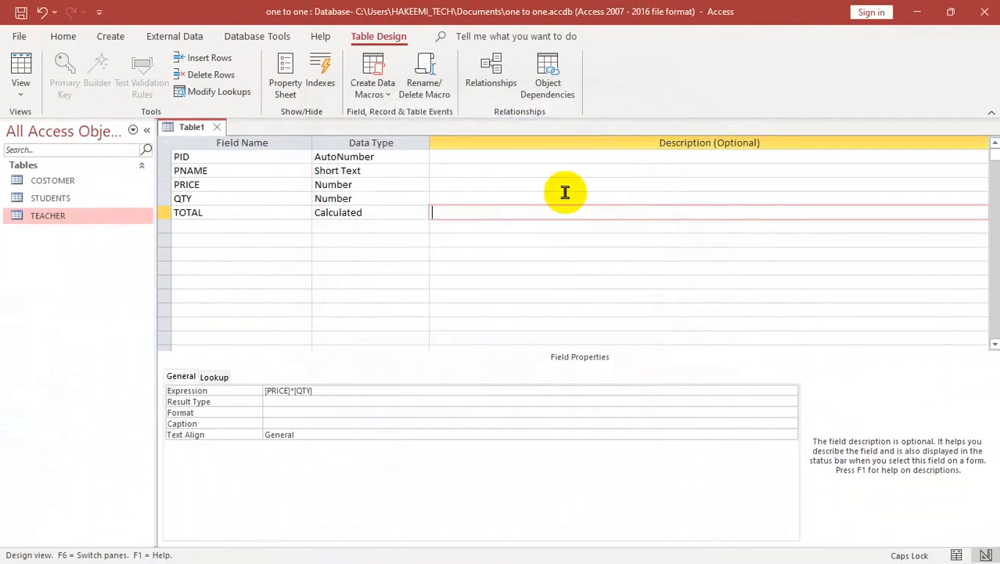
Step: Add a DATE field below TOTAL and set its data type to Date/Time
click(214, 225)
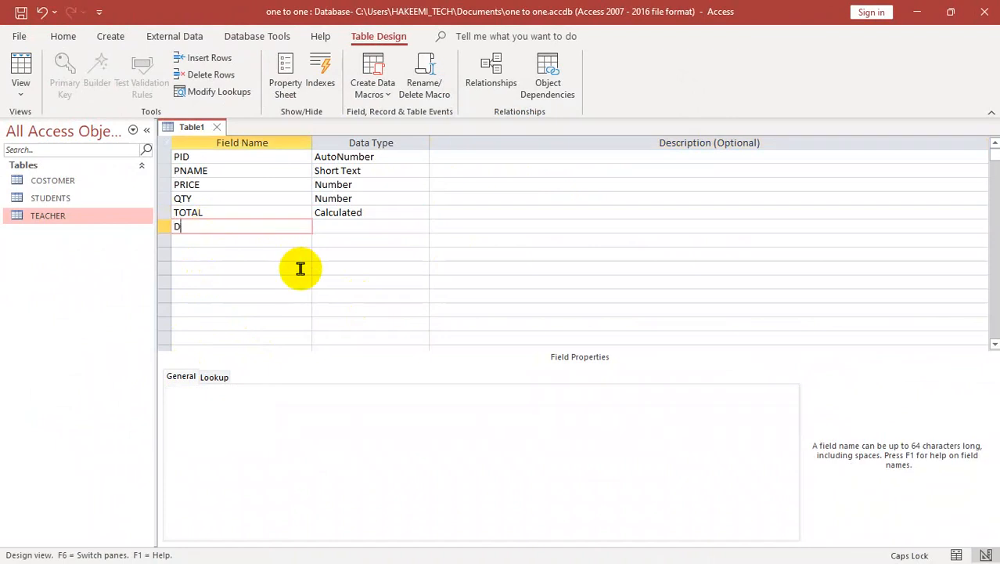
key(Tab)
click(446, 334)
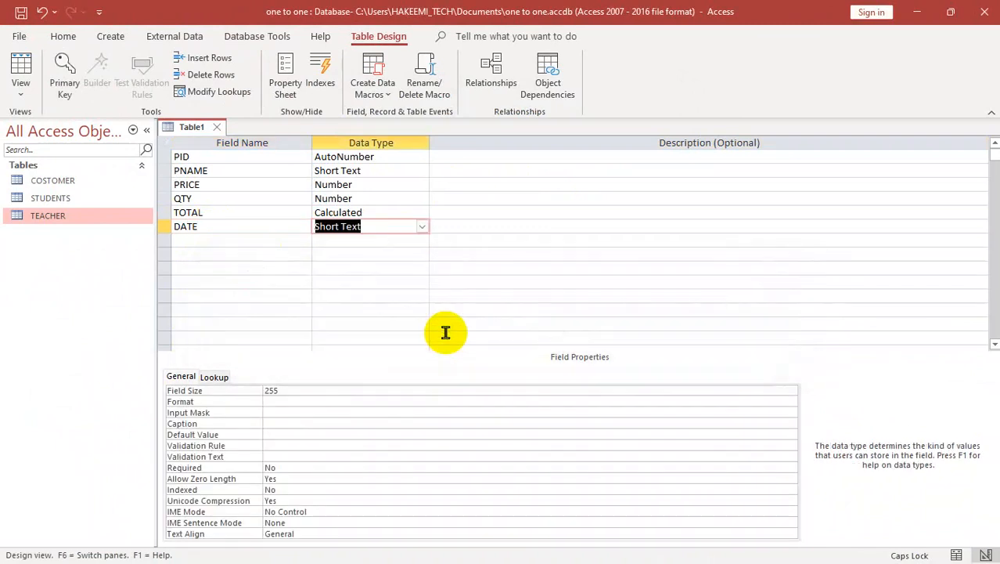
text(d)
key(Tab)
Step: Save the table as SALE without creating a primary key and close it
key(ctrl+s)
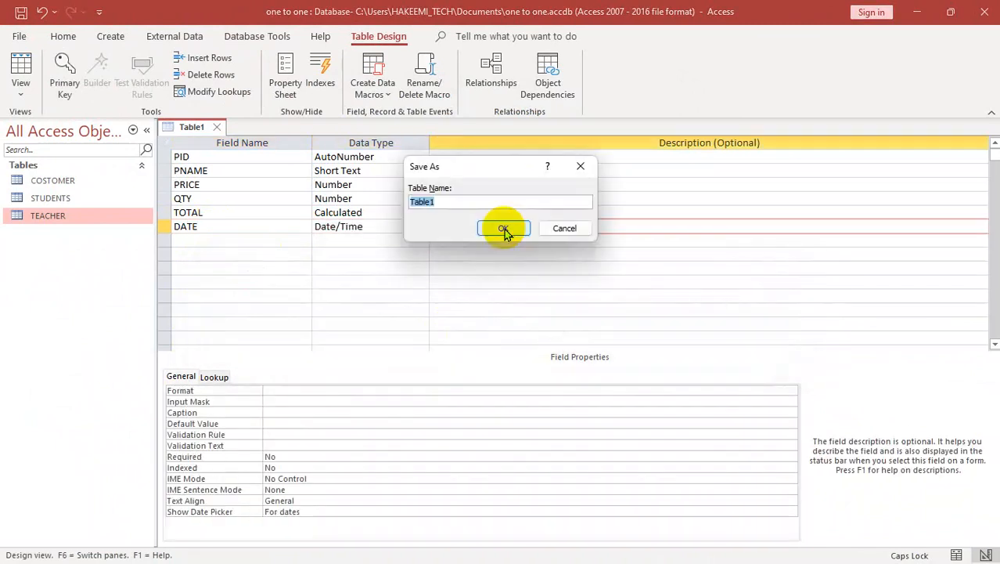
text(SALE)
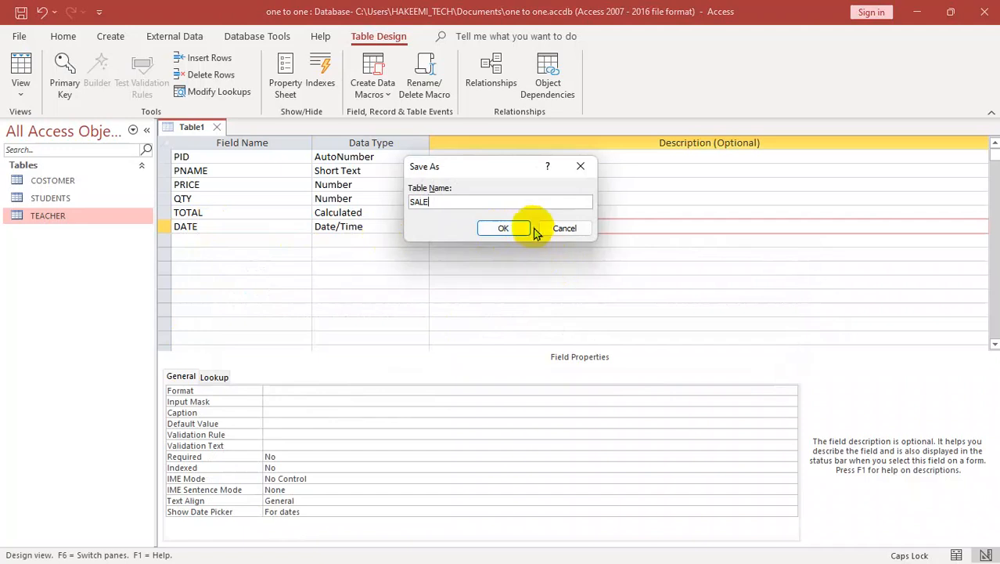
click(505, 228)
click(507, 344)
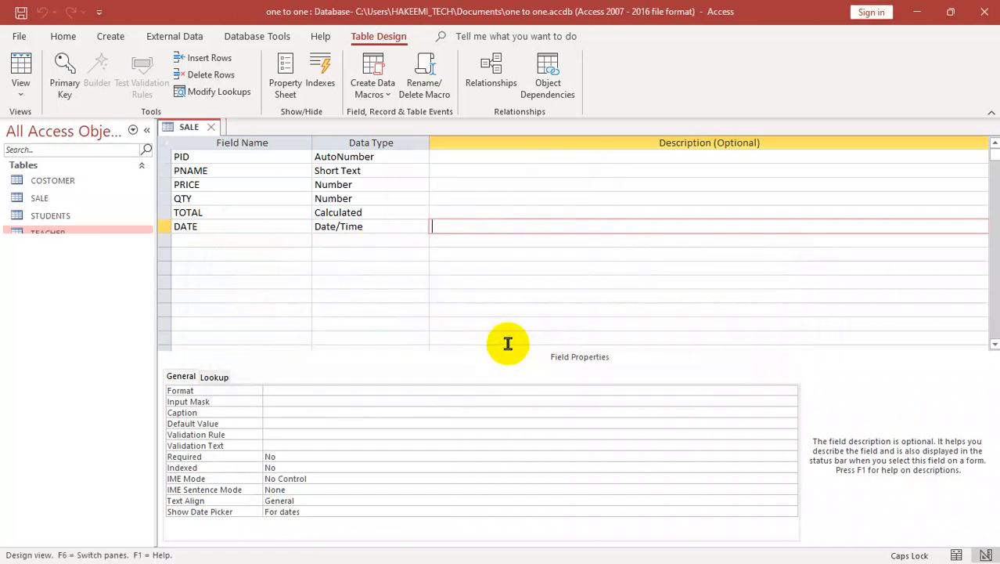
key(ctrl+w)
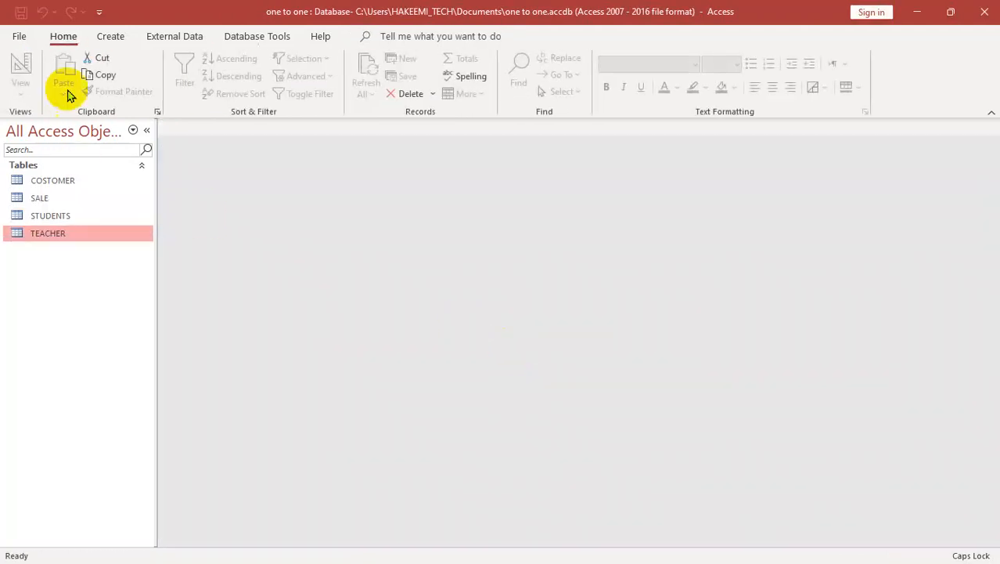
Step: Open the database relationships and move the STUDENTS and TEACHER tables up to the upper edge of the diagram
click(246, 39)
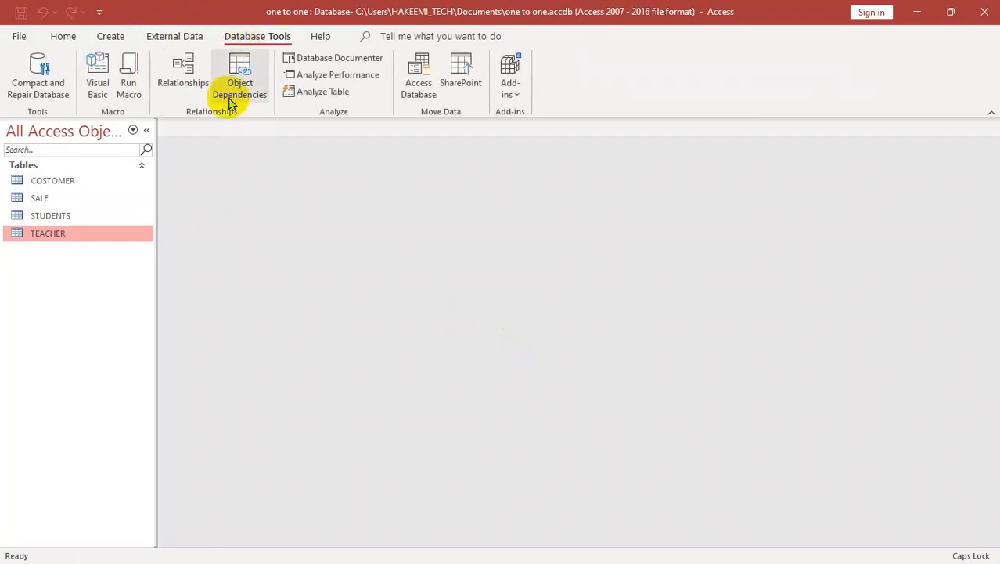
click(184, 72)
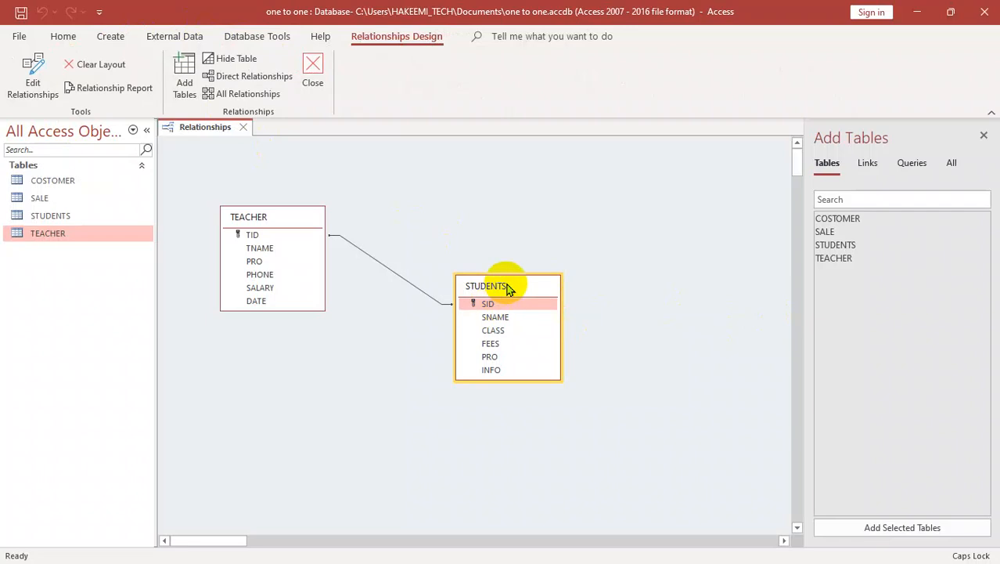
drag(509, 286, 442, 148)
drag(299, 217, 245, 159)
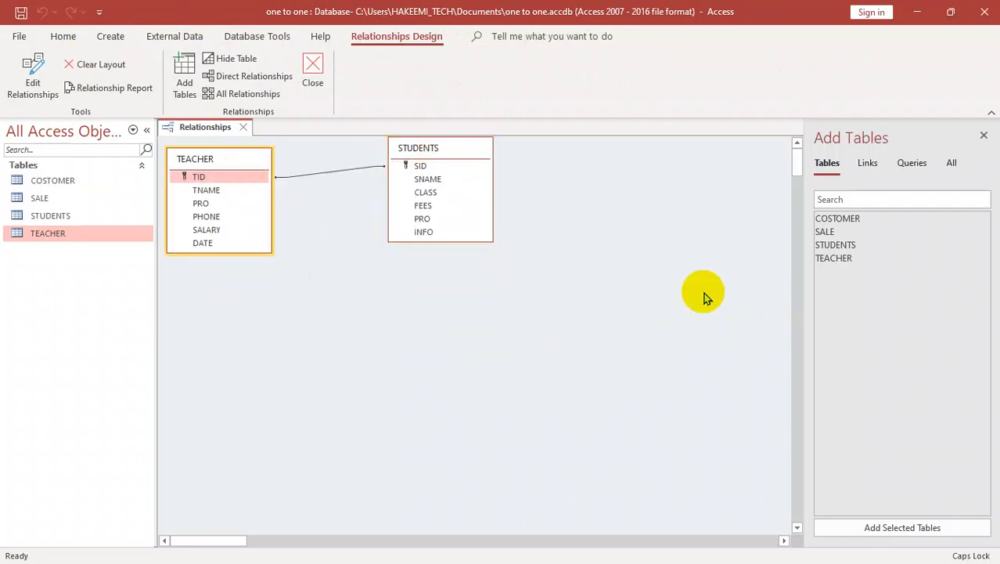
Step: Add the COSTOMER and SALE tables to the relationships diagram and place them side by side below TEACHER and STUDENTS
double_click(839, 219)
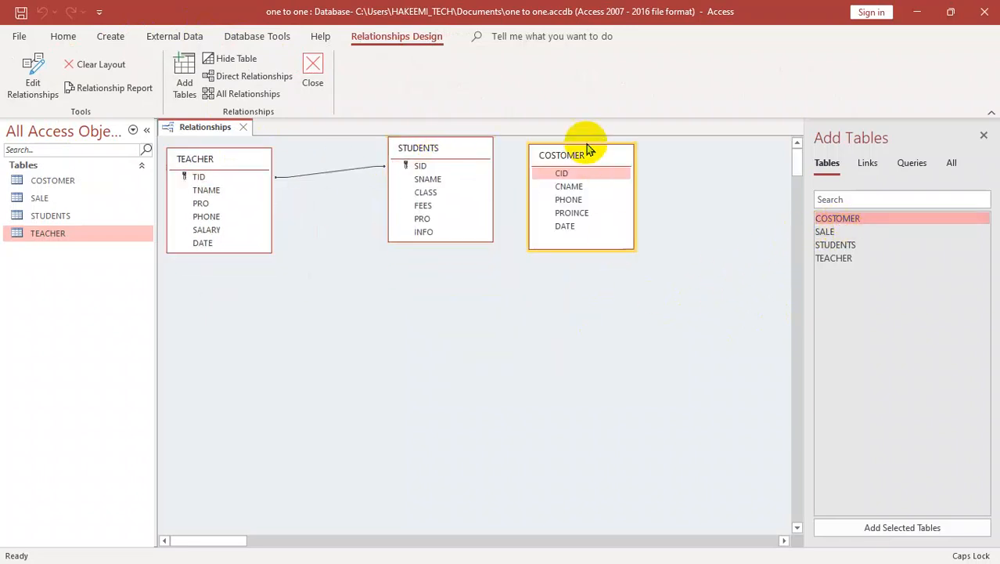
drag(586, 161, 349, 317)
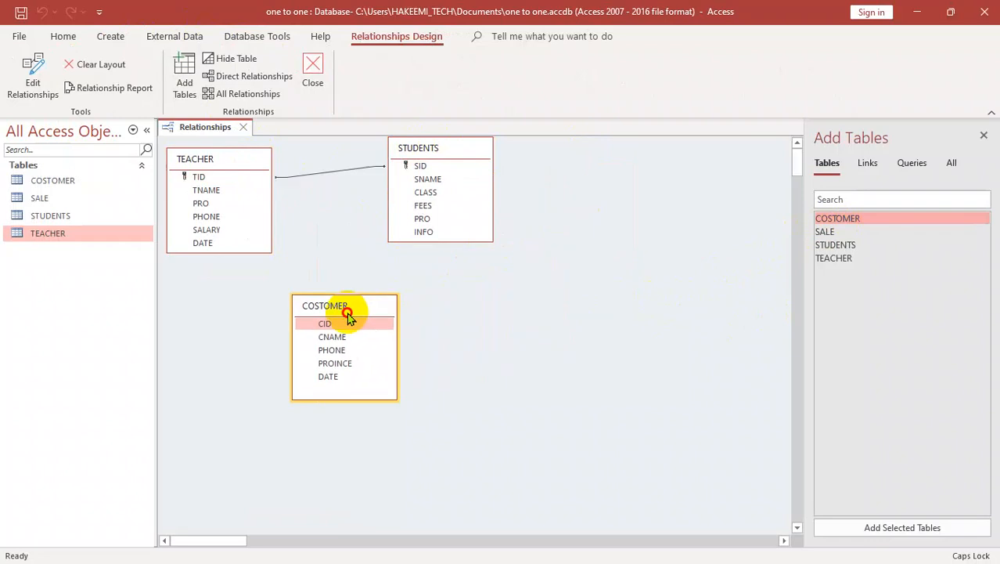
double_click(833, 234)
drag(581, 157, 587, 310)
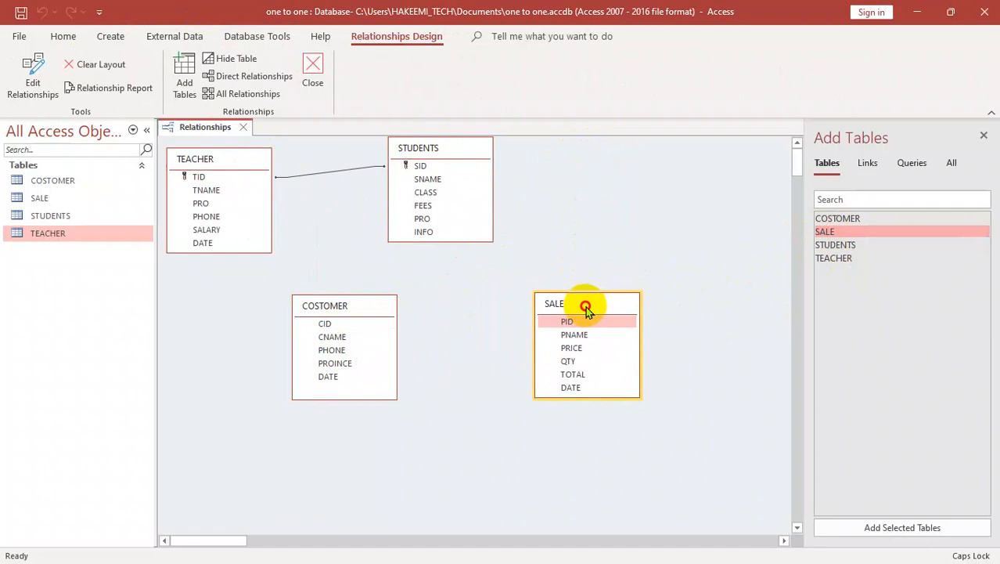
Step: Set PID as the primary key of the SALE table and CID as the primary key of the COSTOMER table
right_click(591, 311)
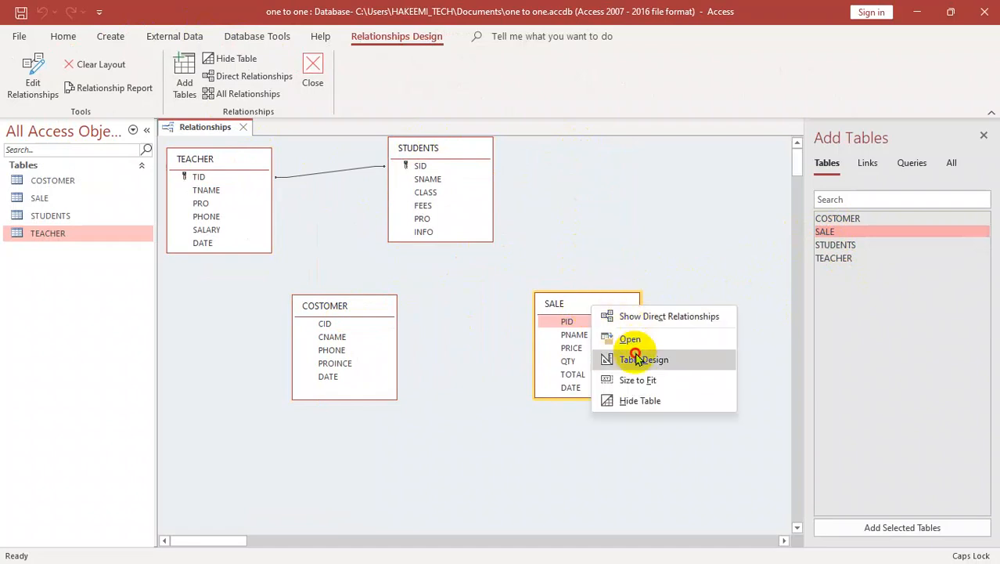
click(634, 357)
click(67, 88)
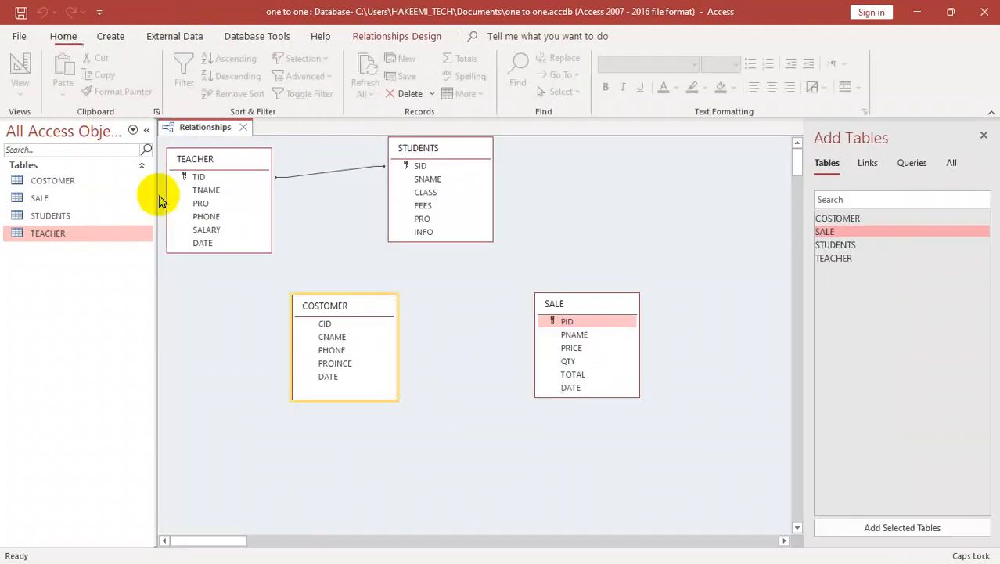
right_click(361, 310)
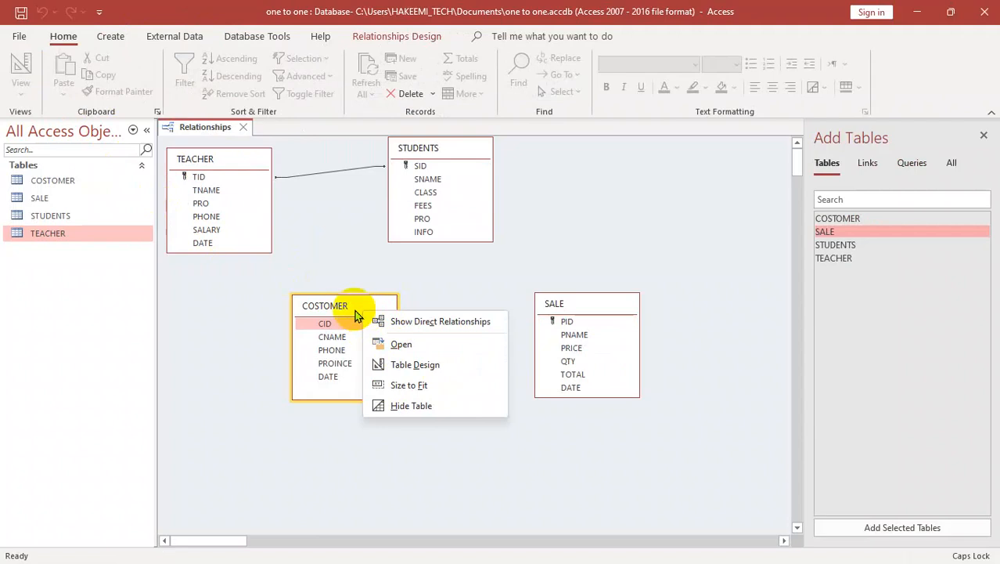
click(420, 366)
click(65, 79)
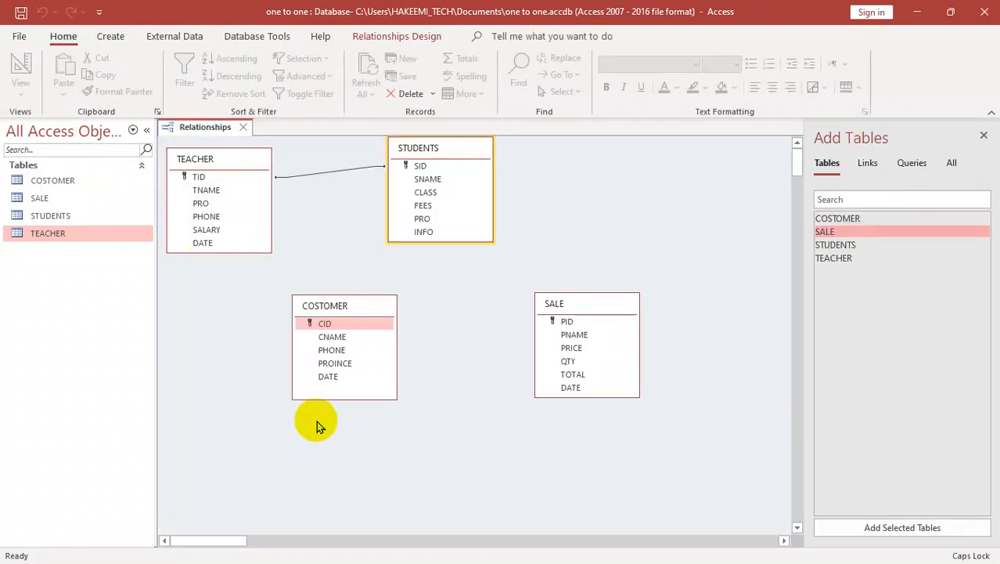
Step: Create a one-to-one relationship from PID in SALE to CID in COSTOMER, shift SALE upward and close the diagram
drag(599, 293, 326, 326)
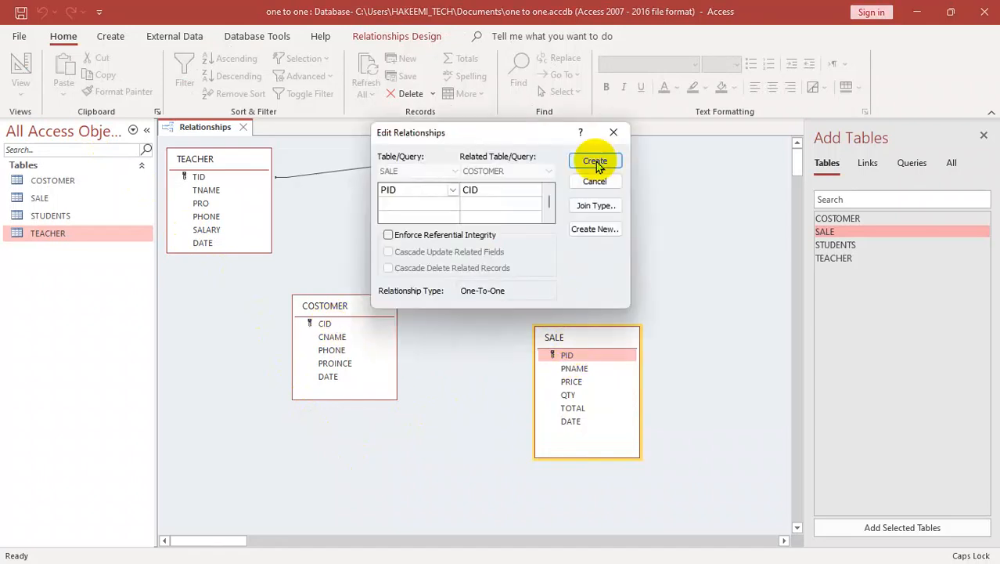
click(595, 161)
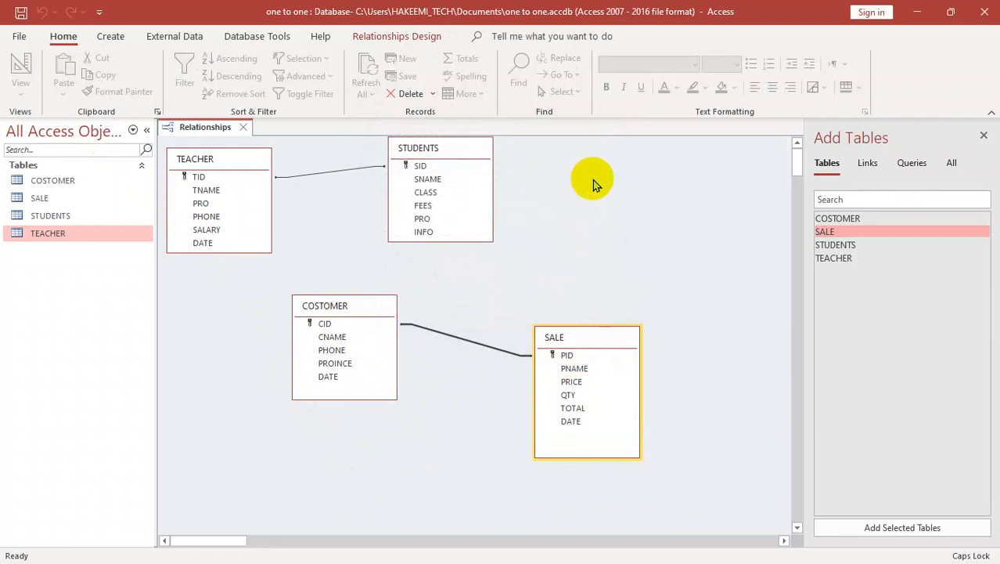
drag(607, 350, 603, 270)
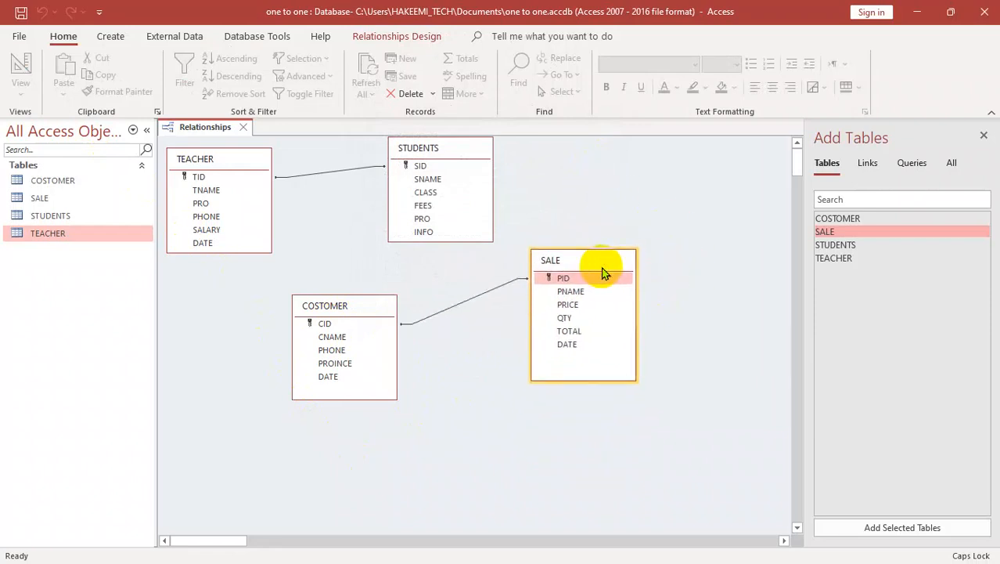
key(ctrl+w)
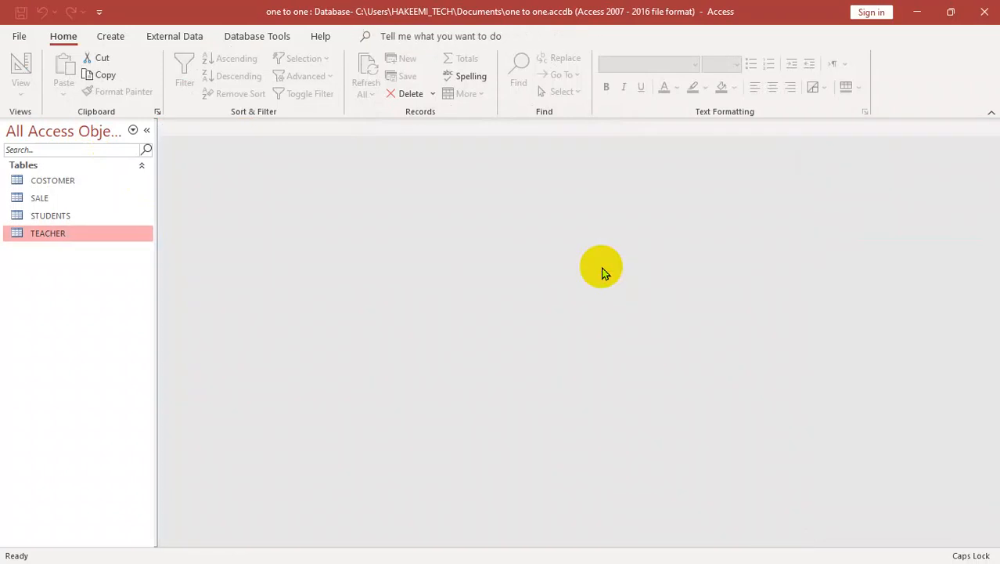
Step: Open the COSTOMER table and add a first record with the customer's name, phone number, province GHAZNI and date 4/4/2025
double_click(66, 184)
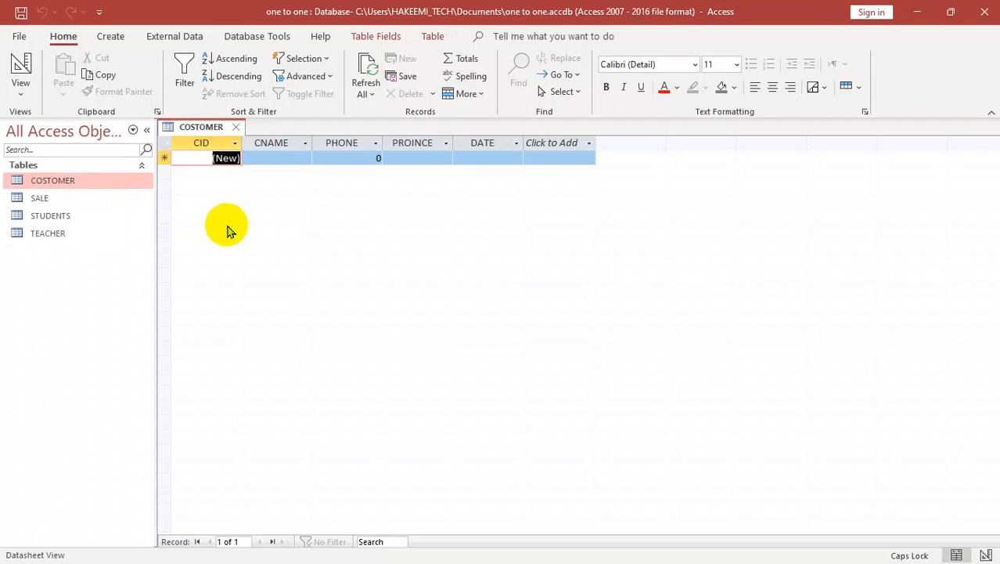
key(Tab)
text(KHAILD)
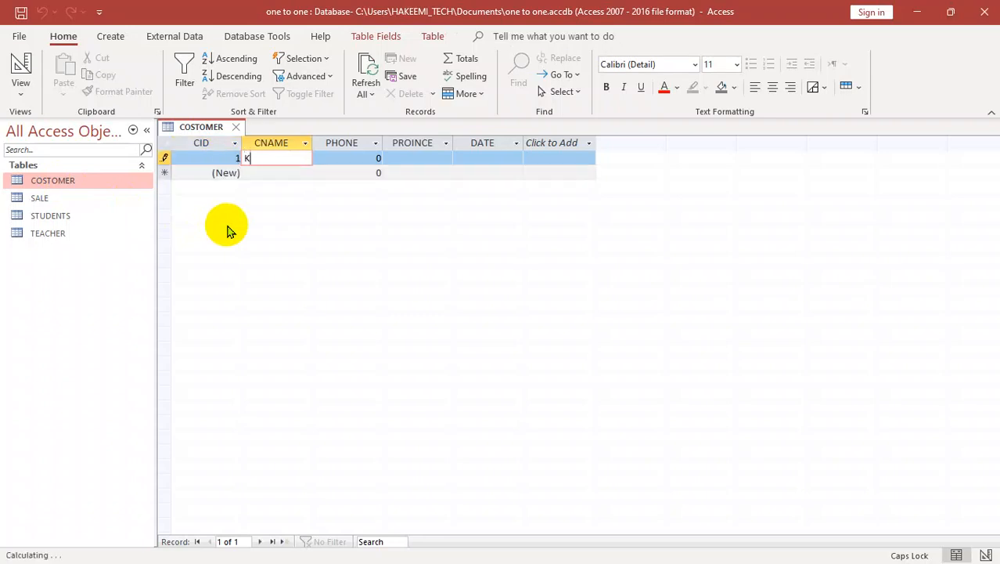
key(Tab)
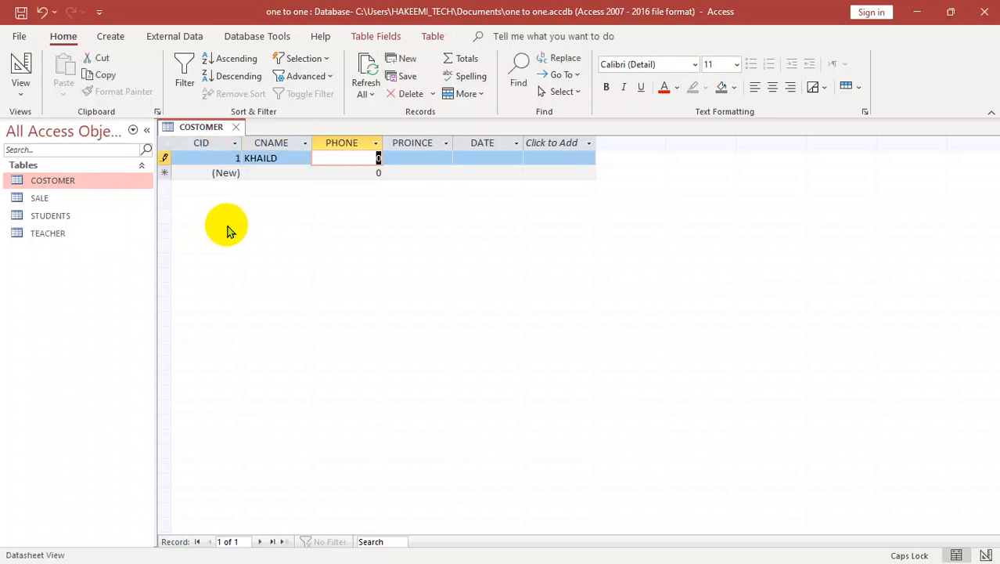
text(3453434)
key(Tab)
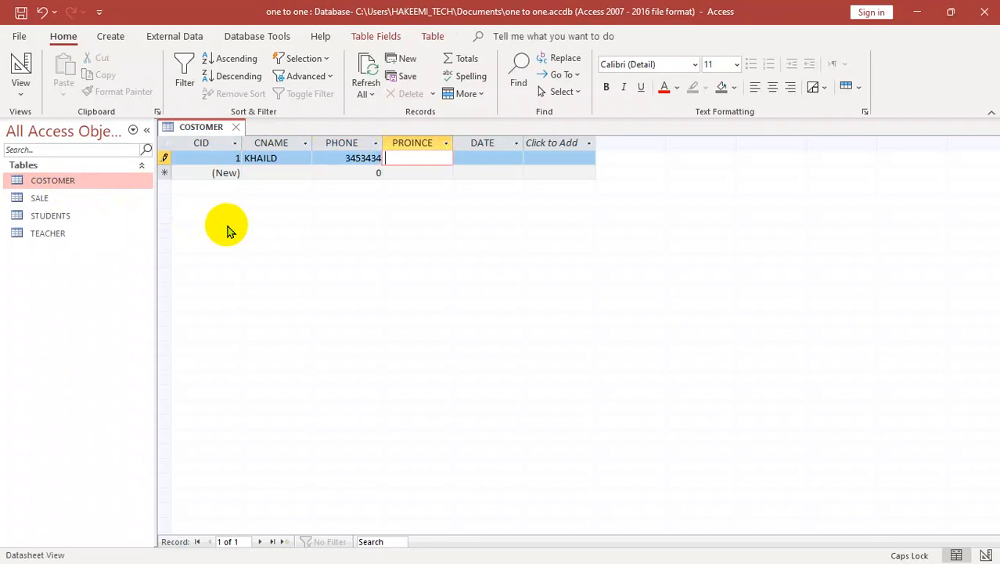
text(GHAZNI)
key(Tab)
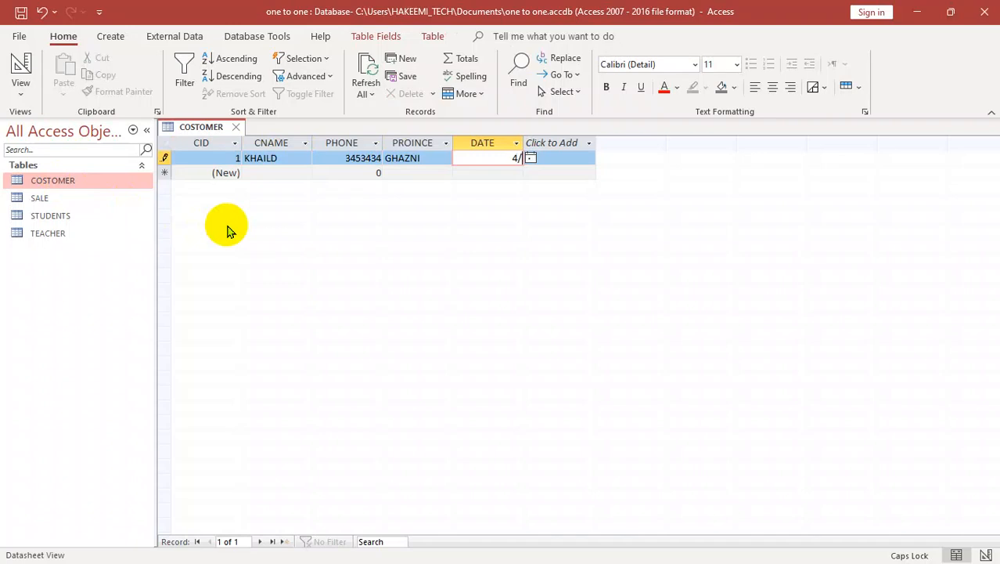
text(4/4/2025)
key(Tab)
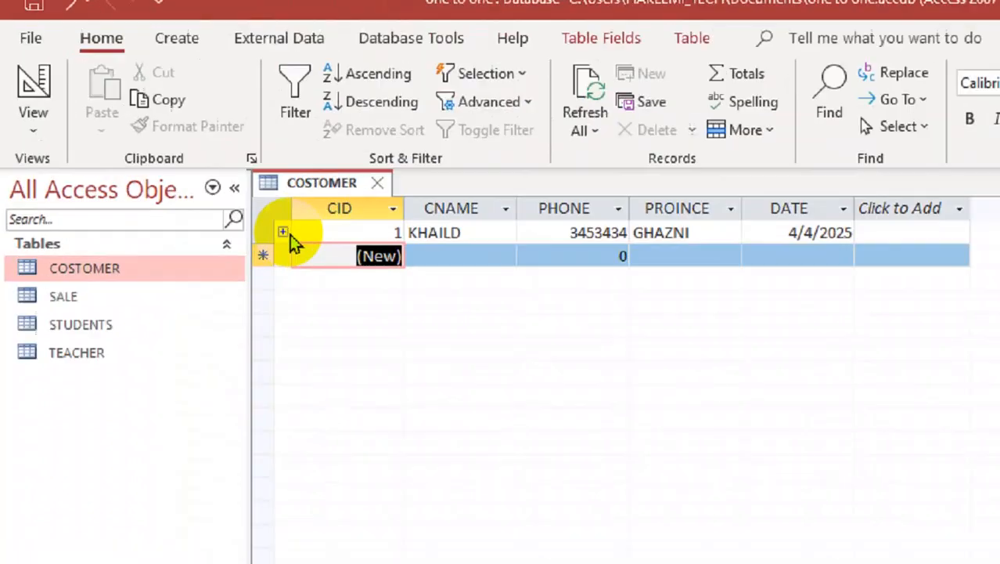
Step: Add a related sale record under the first customer: product COMPUTER, price 4000, quantity 4, date 4/4/2025
click(177, 159)
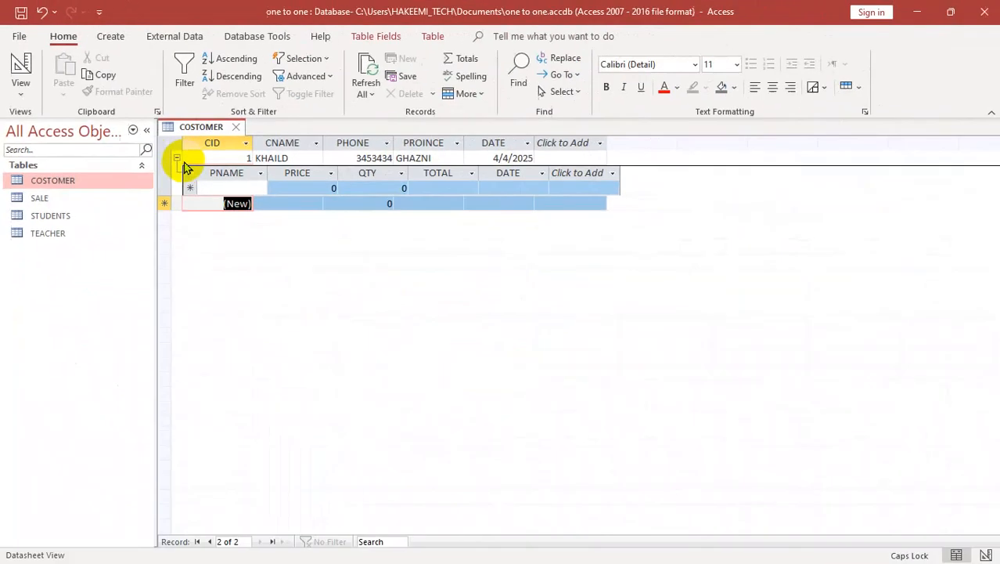
click(492, 342)
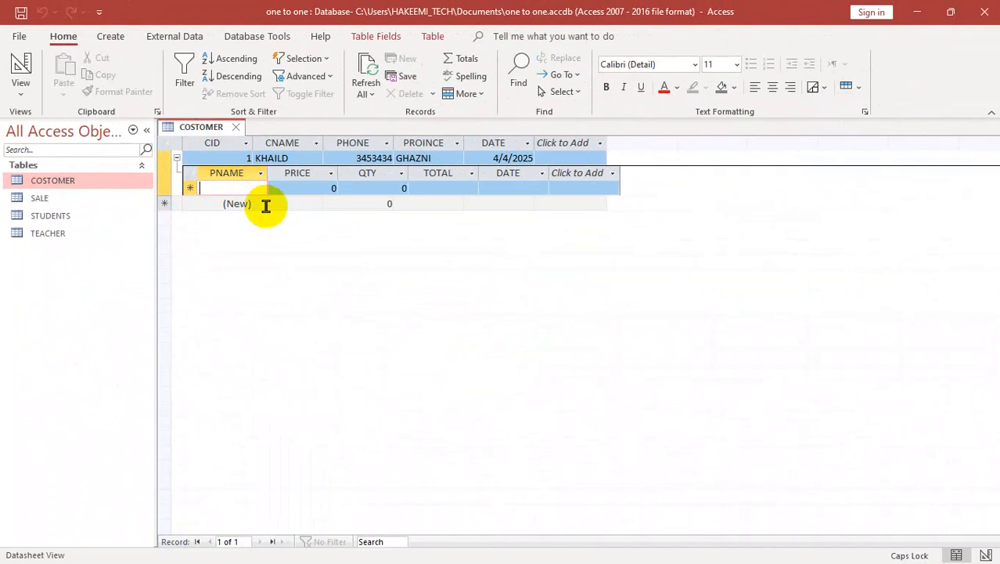
text(COMPUTER)
key(Tab)
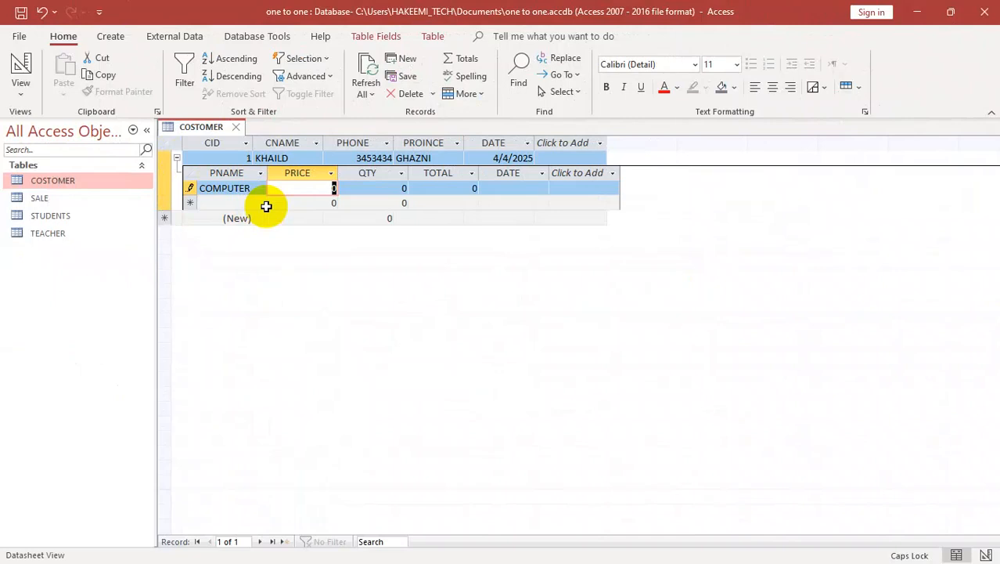
text(4000)
key(Tab)
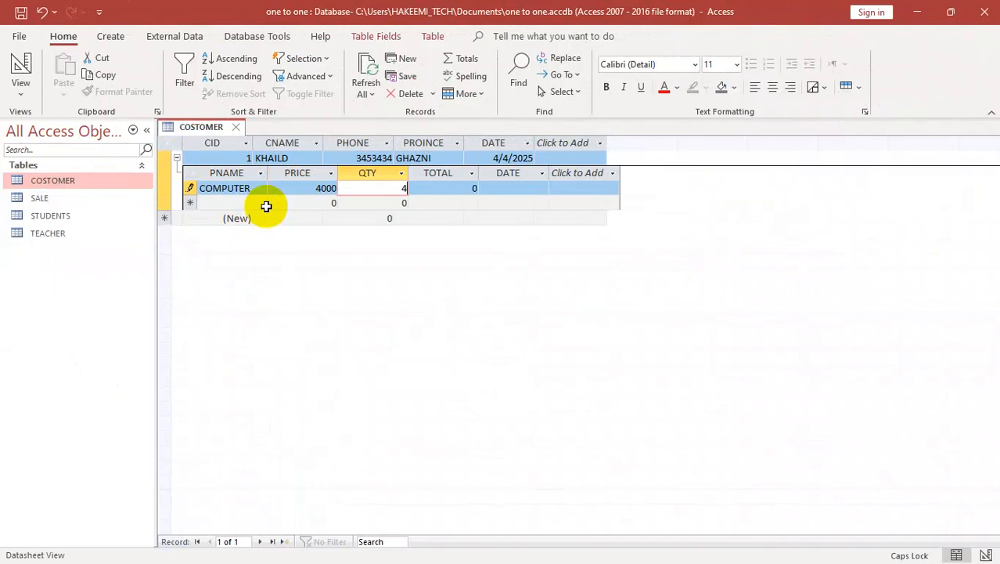
text(4)
key(Tab)
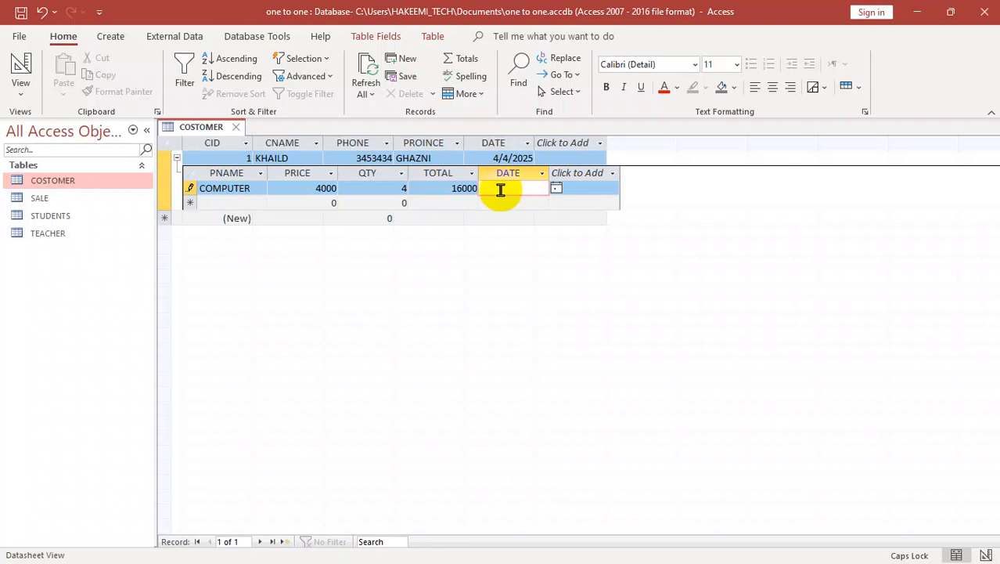
text(4/4/2025)
key(Return)
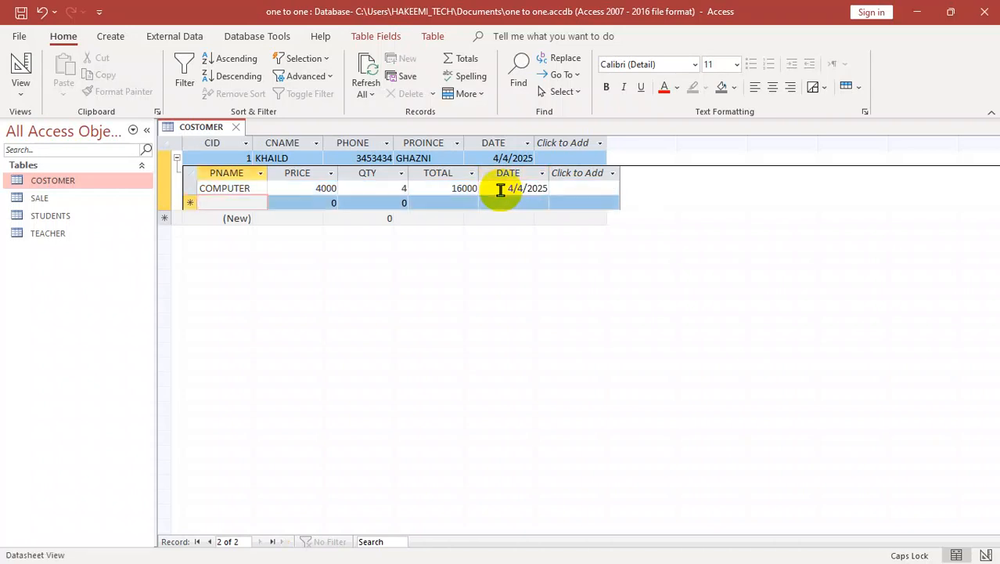
click(177, 158)
Step: Add a second COSTOMER record with the customer's name, phone number, province PAKTIKA and date 5/5/2025
click(286, 173)
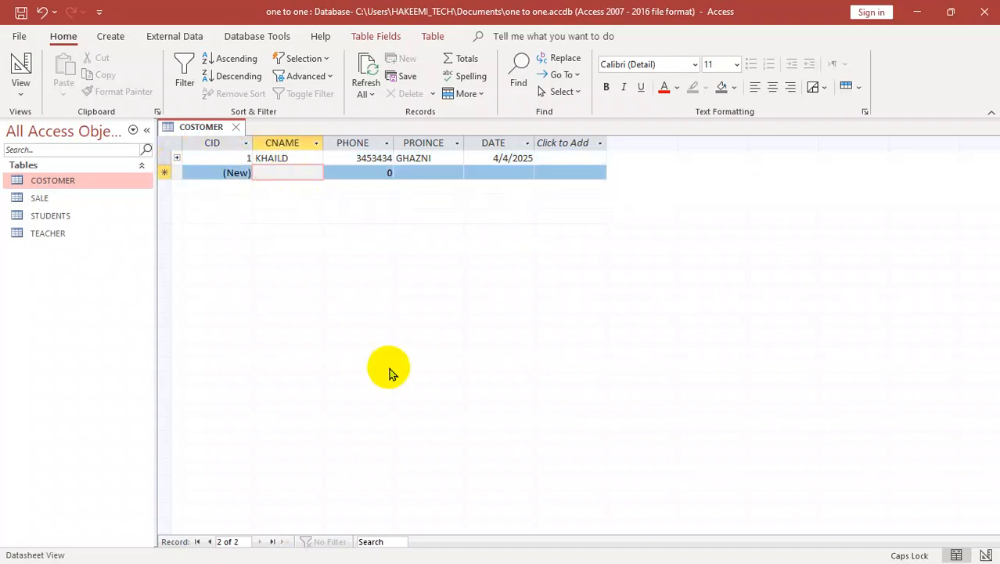
text(UMARKHAN)
key(Tab)
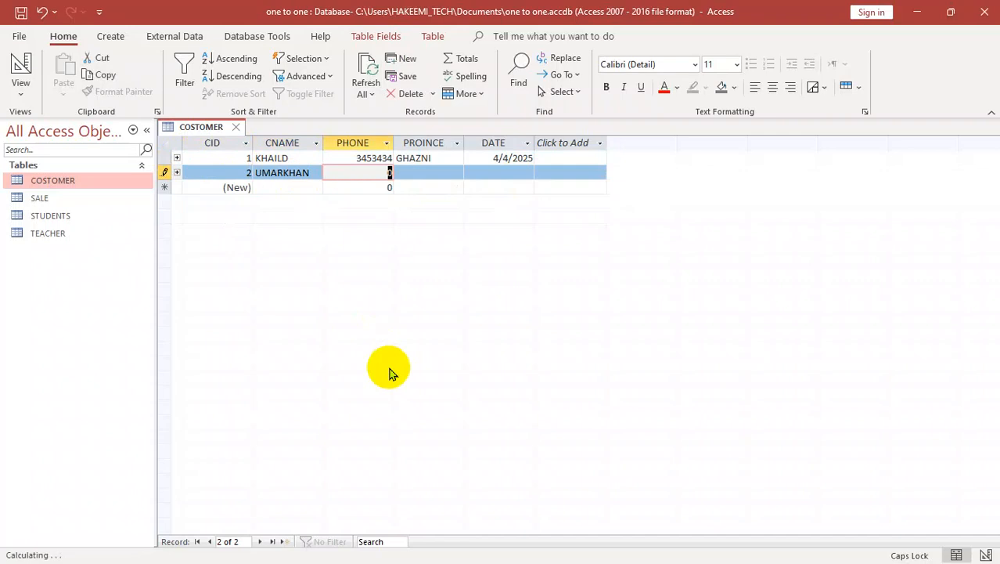
text(343453)
key(Tab)
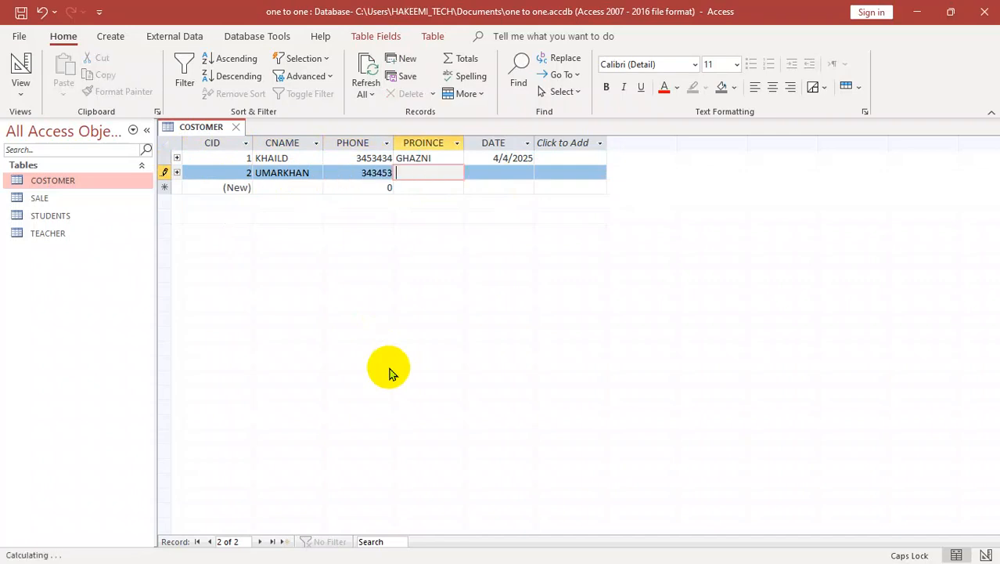
text(PAKITIKA)
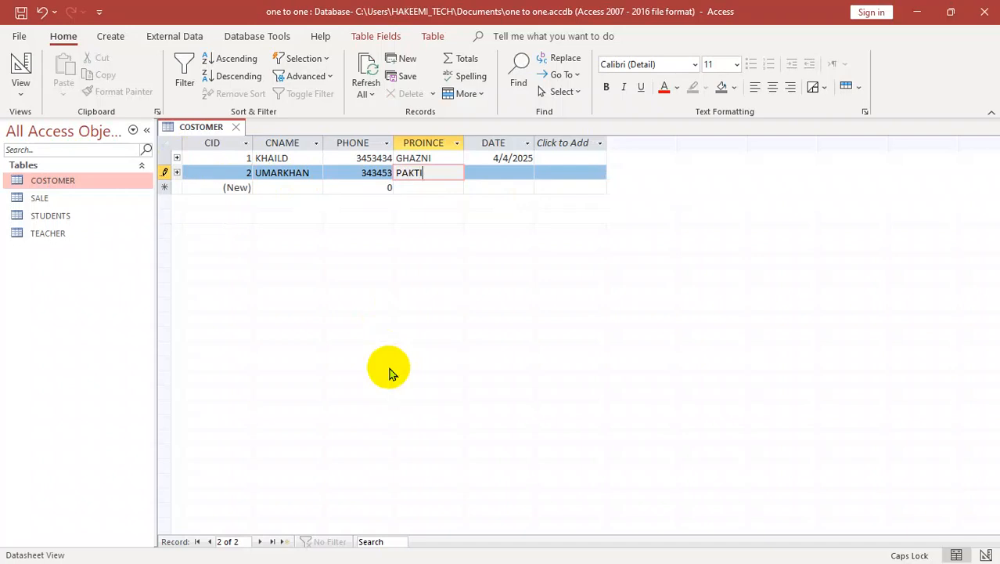
key(Tab)
text(5/5/2025)
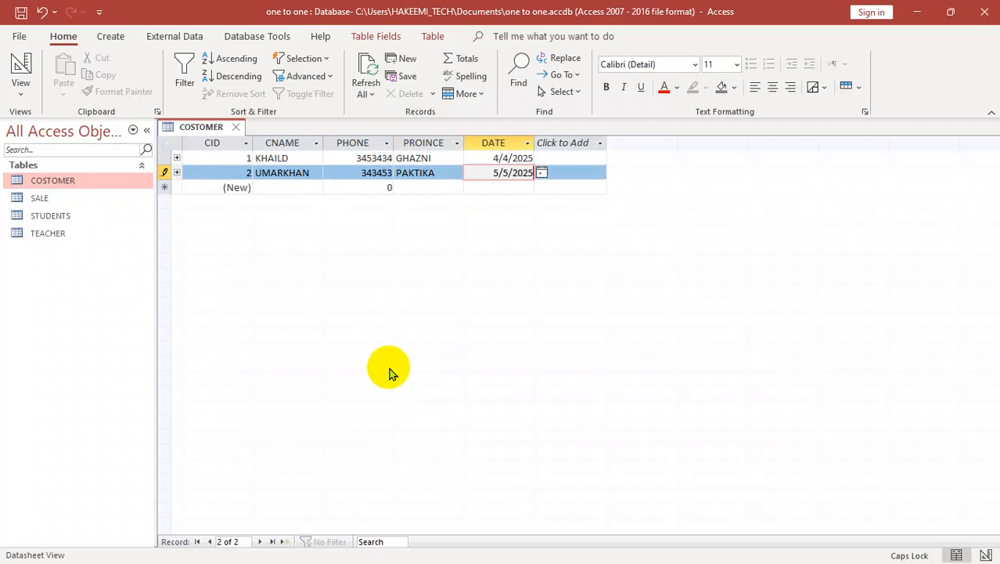
key(Tab)
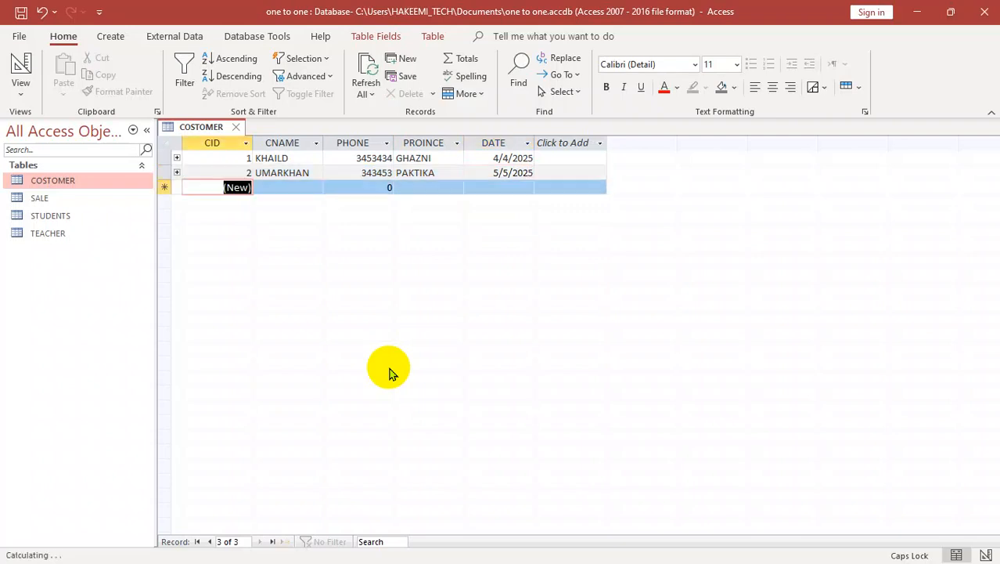
Step: Add a related sale record under the second customer: product KEYBORAD, price 500, quantity 10, date 5/5/2025
click(177, 173)
click(239, 203)
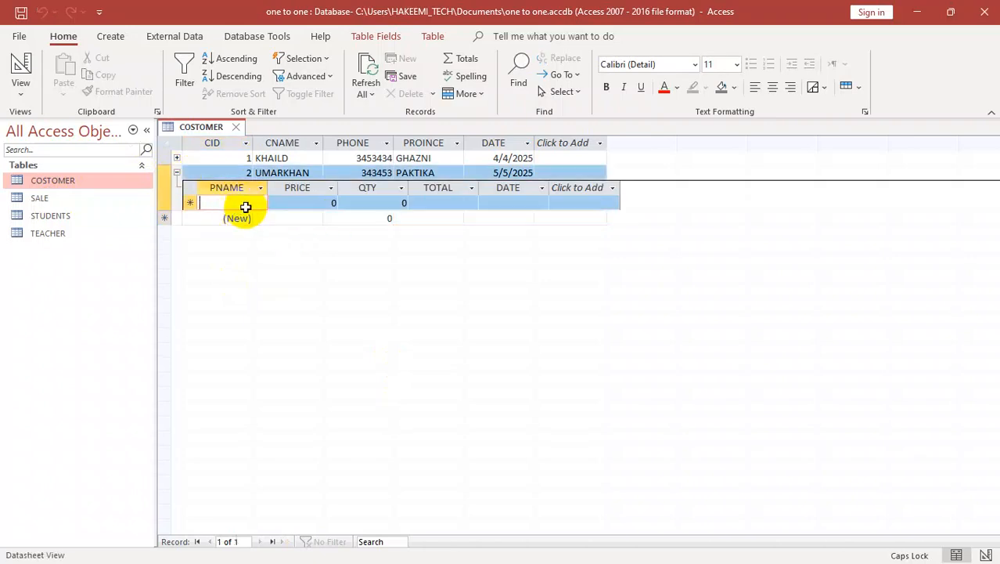
text(KEYBORAD)
key(Tab)
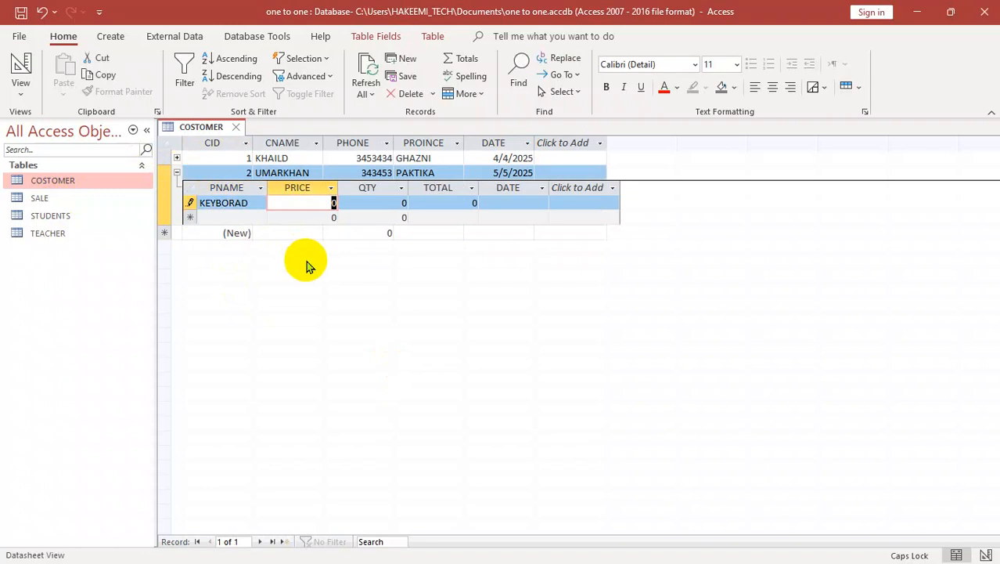
text(500)
key(Tab)
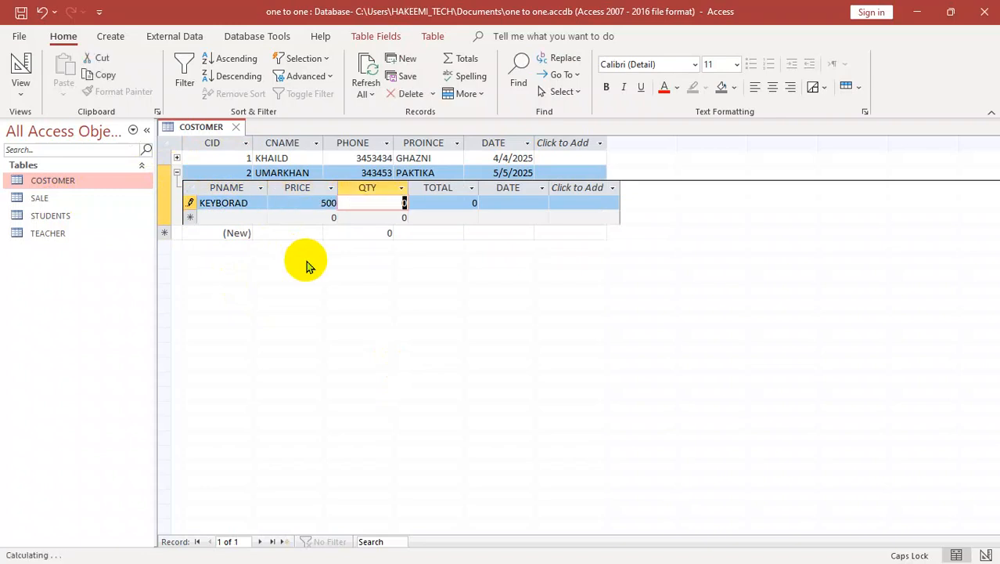
text(10)
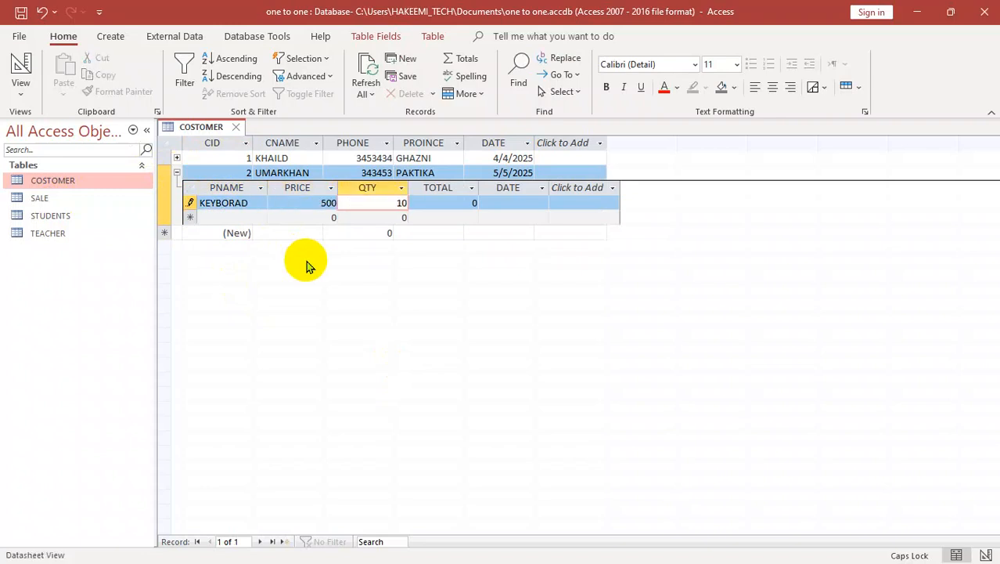
key(Tab)
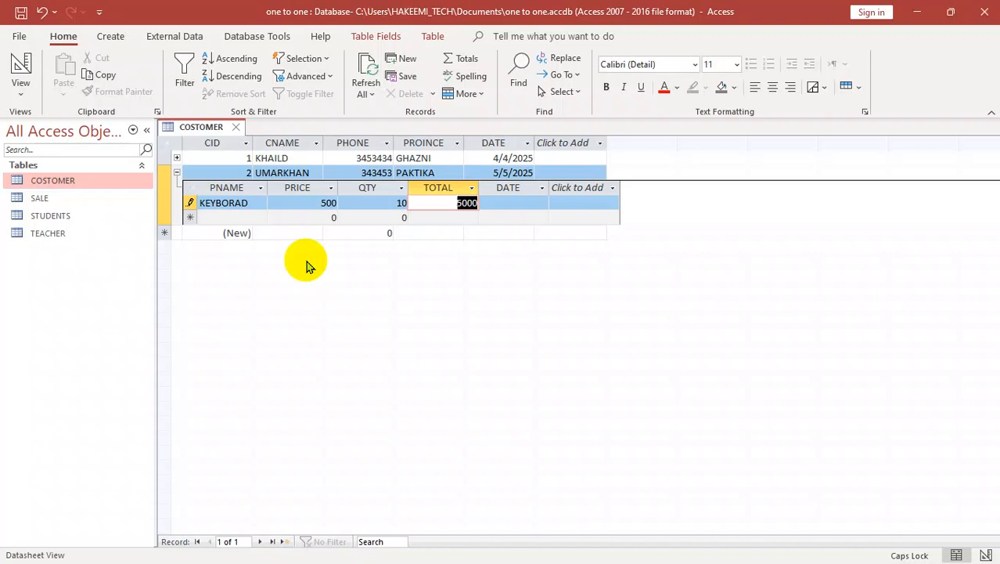
key(Tab)
text(5.)
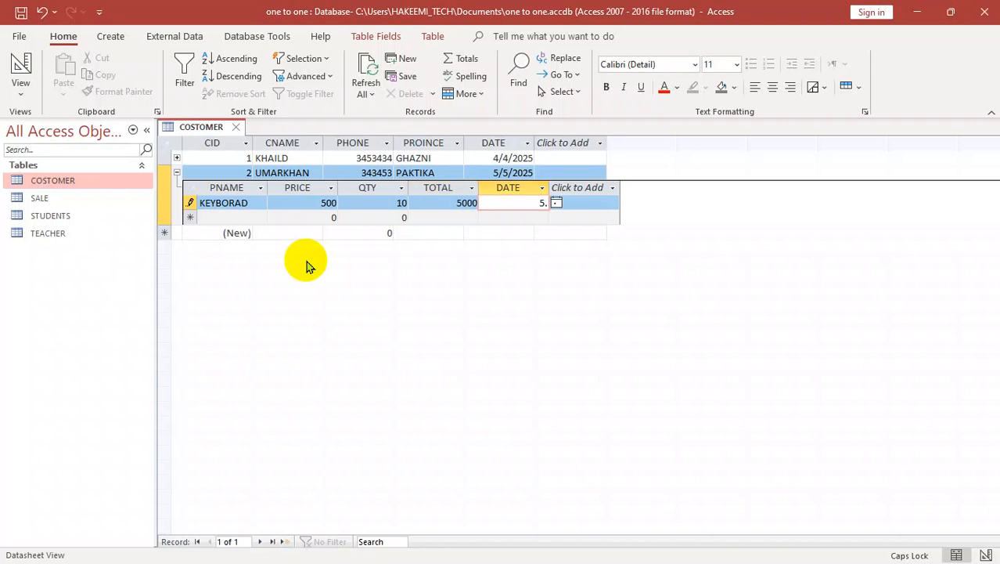
key(BackSpace)
text(//)
text(5)
text(/)
text(2025)
key(Return)
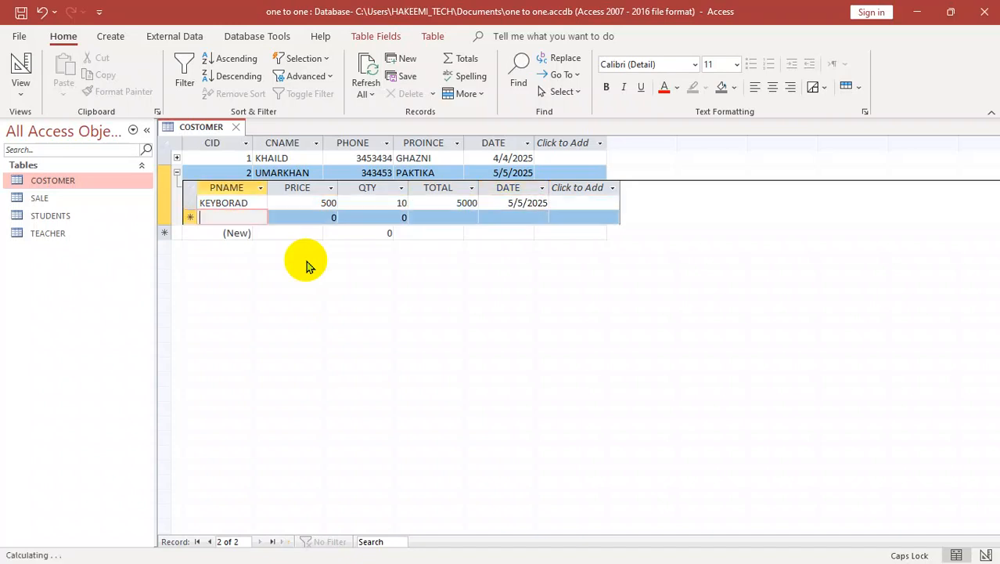
click(177, 172)
Step: Add a third COSTOMER record with the customer's name, phone number, province KABUL and date 5/3/2024
click(258, 188)
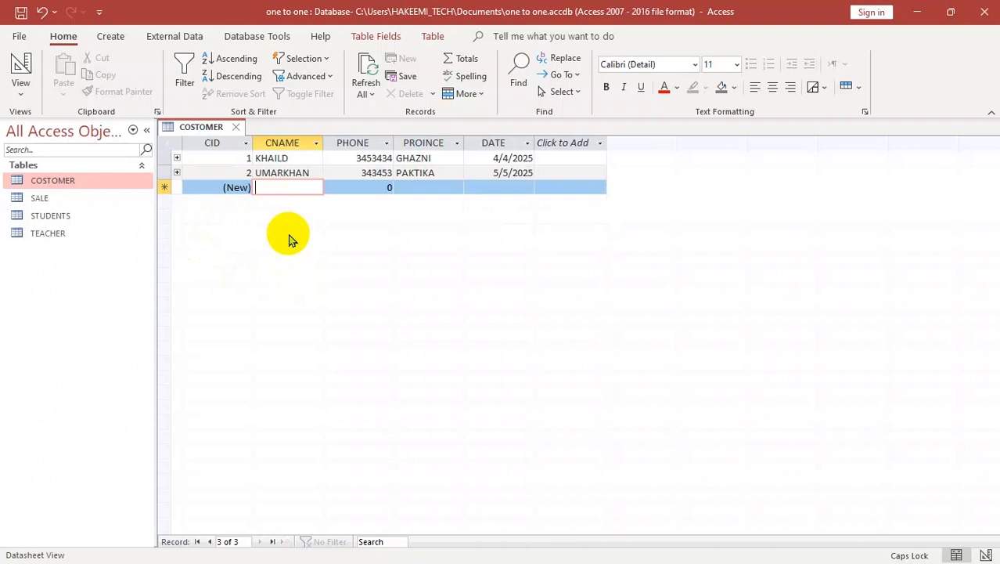
text(KARIM)
key(Return)
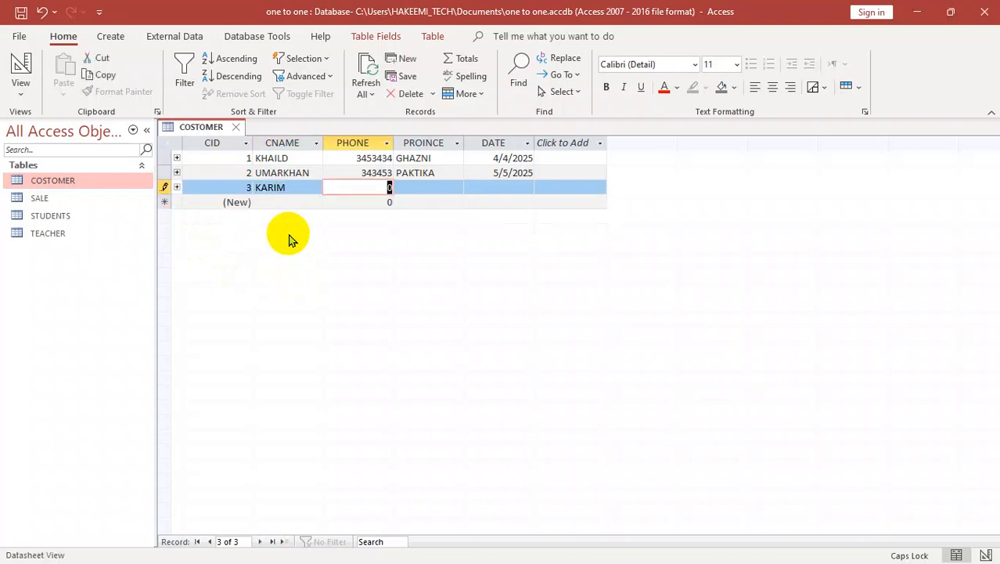
text(3454353)
key(Return)
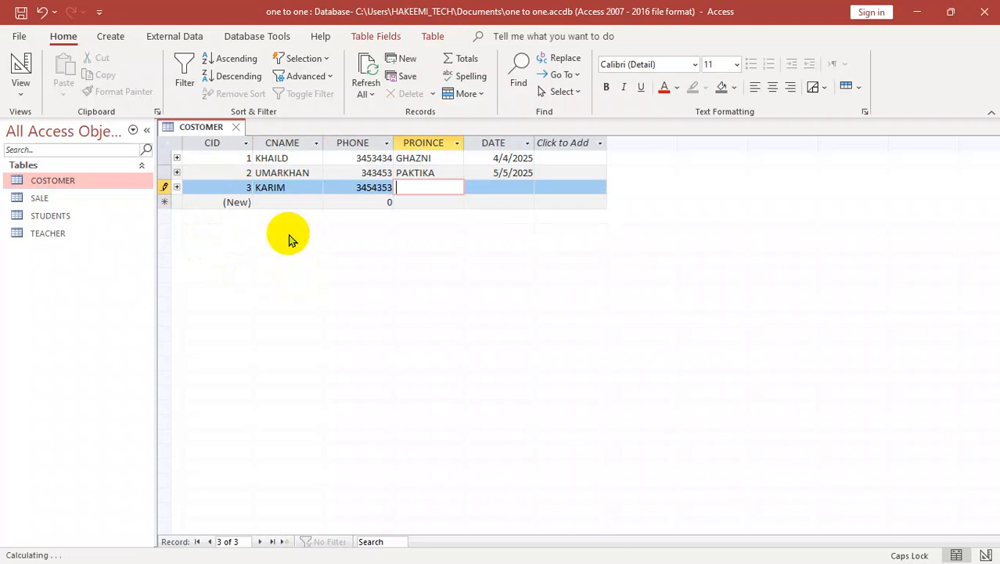
text(KABUL)
key(Return)
text(5/3/)
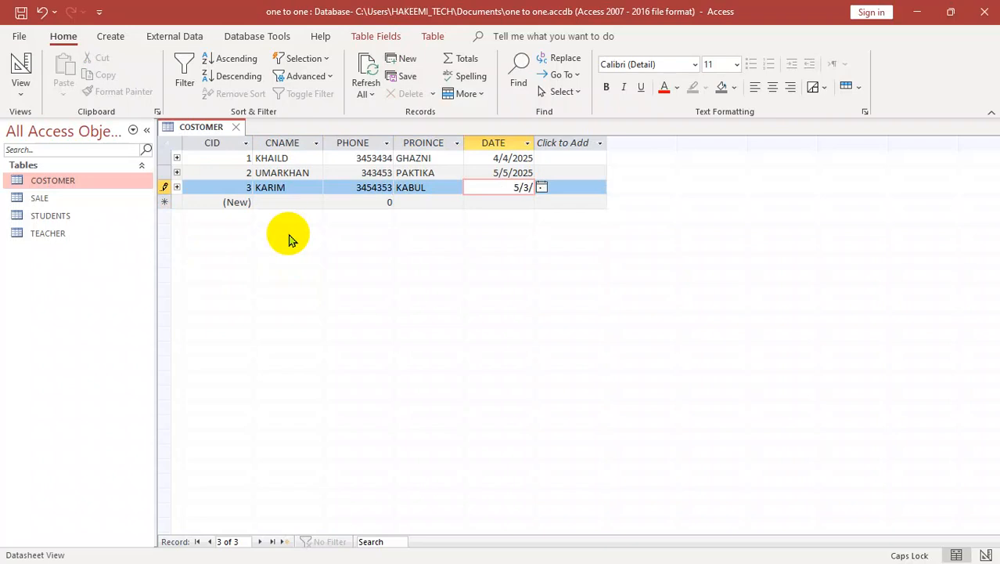
text(2024)
key(Return)
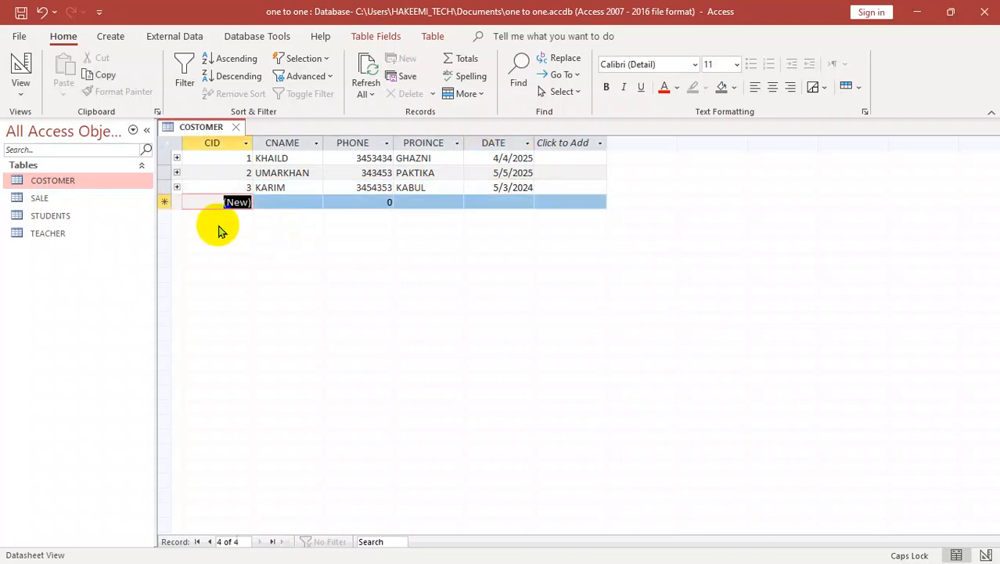
Step: Add a related sale record under the third customer: product COMPUTER, price 8000, quantity 3, date 4/1/2025, and close COSTOMER
click(176, 187)
click(230, 216)
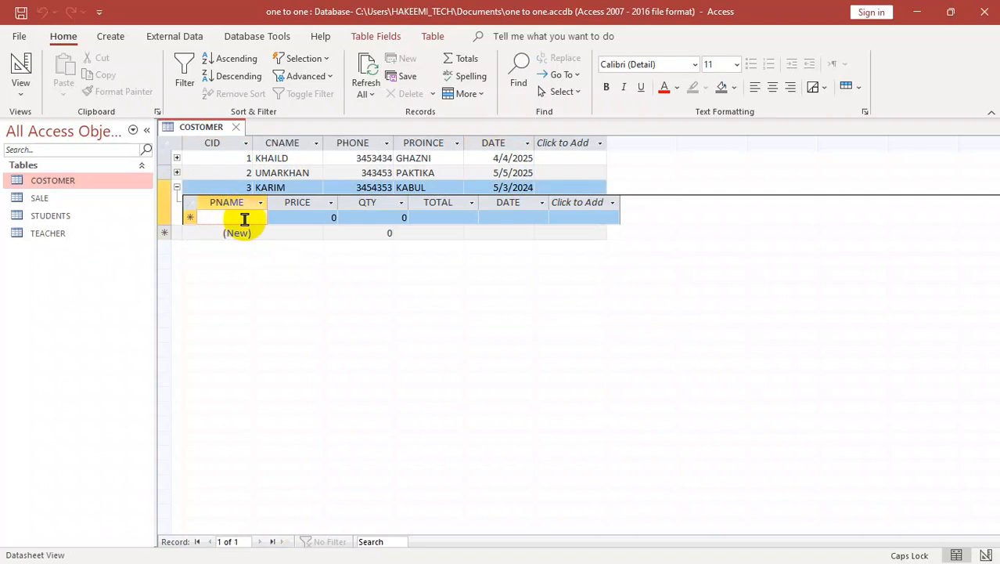
text(COMPUTER)
key(Tab)
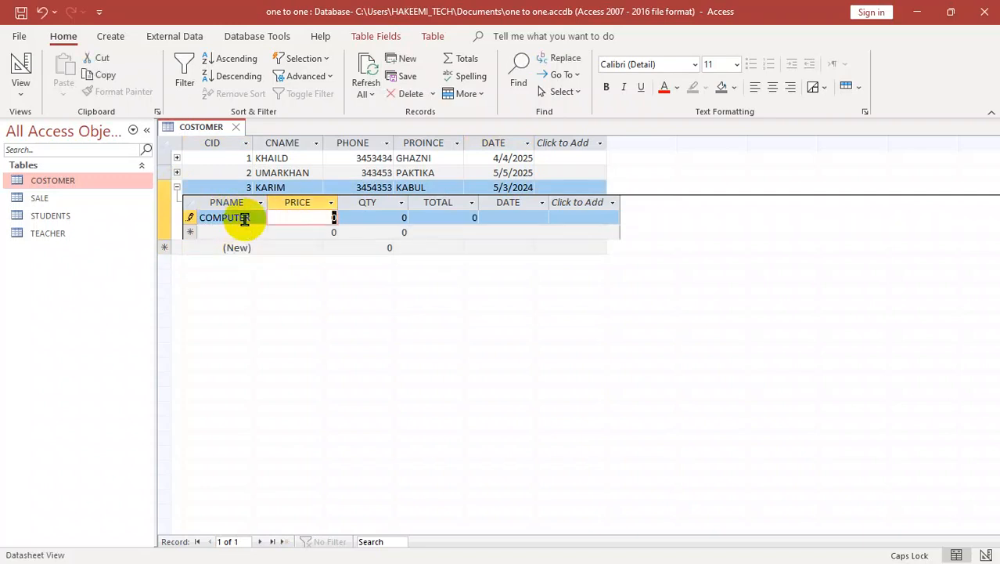
text(8000)
key(Tab)
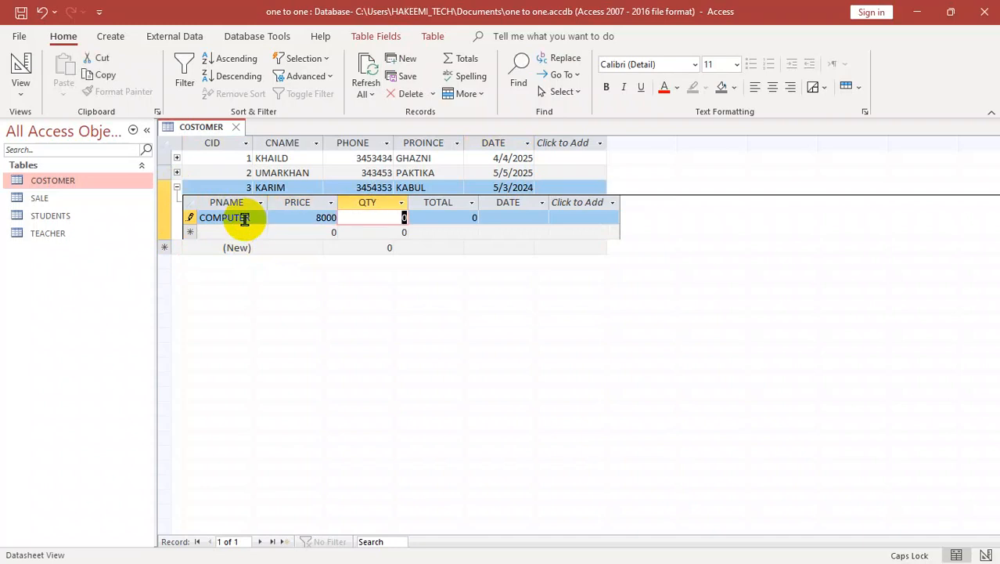
text(3)
key(Tab)
key(Tab)
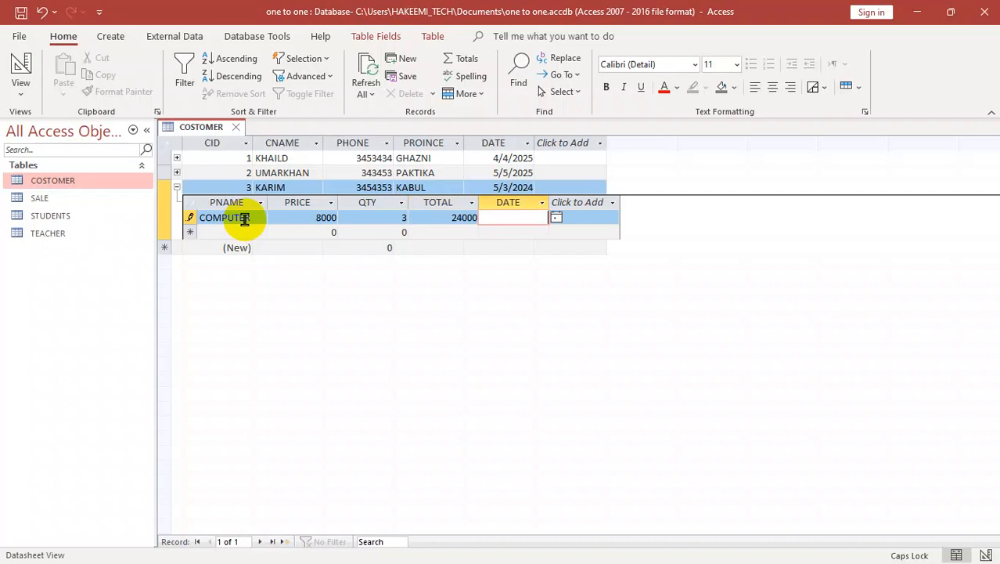
text(4/1/2025)
key(Tab)
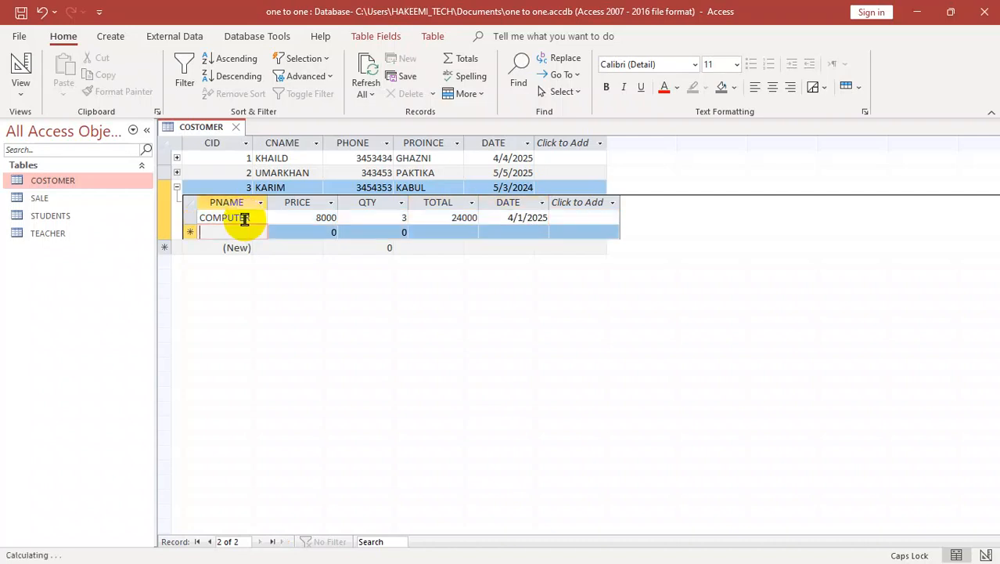
click(177, 187)
key(ctrl+w)
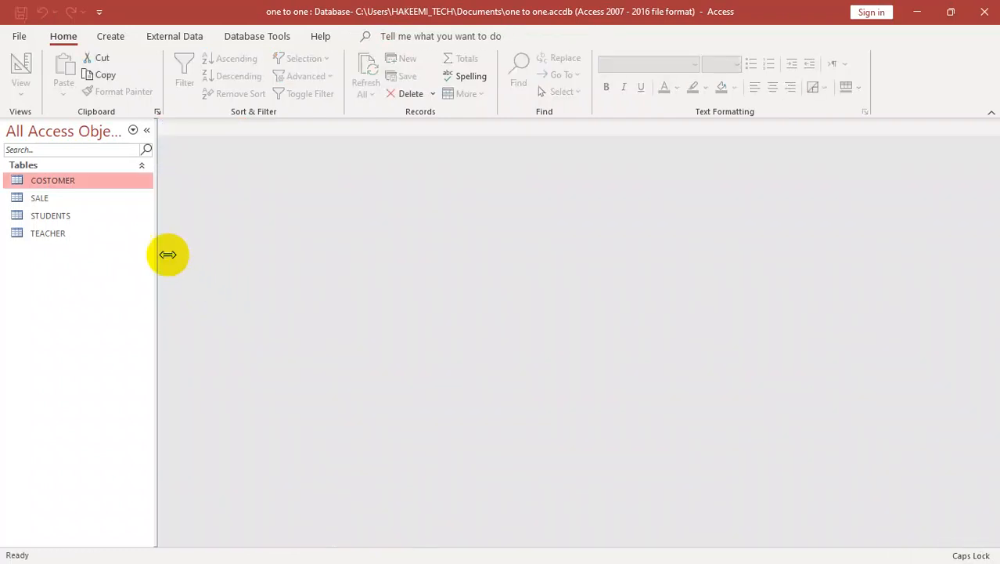
Step: Open the SALE table, examine the related customer record under each of the three sales, and close the table
double_click(39, 201)
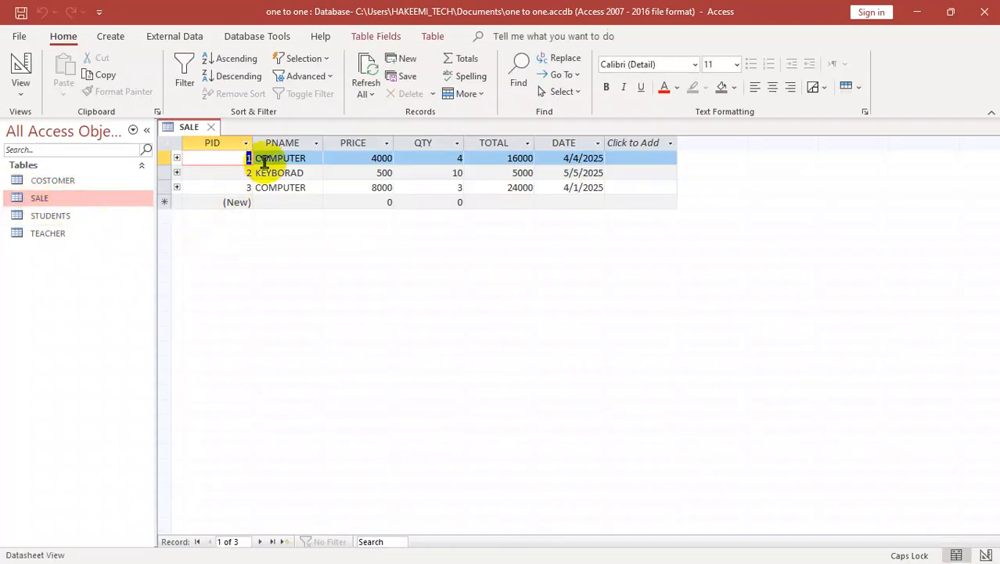
click(177, 158)
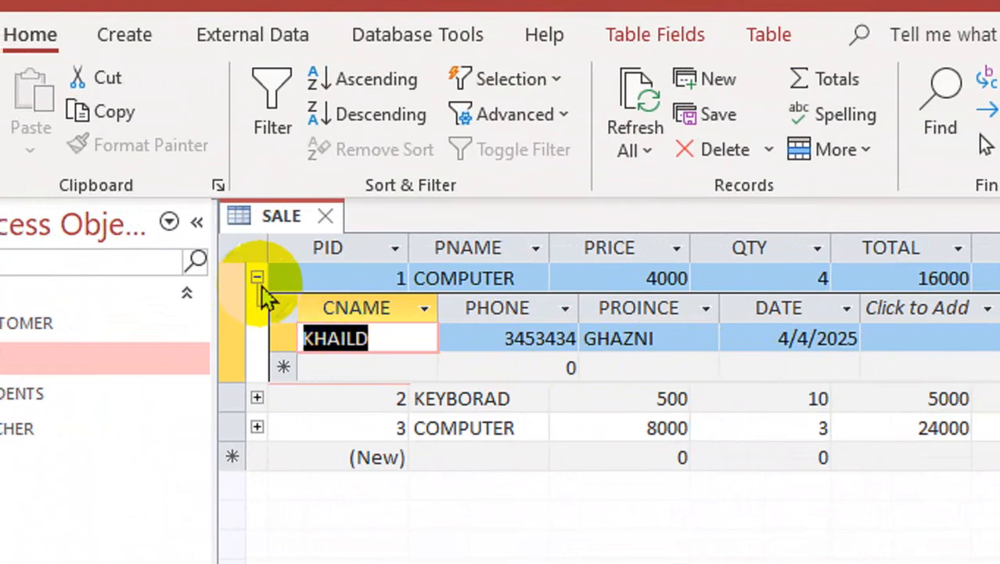
click(268, 277)
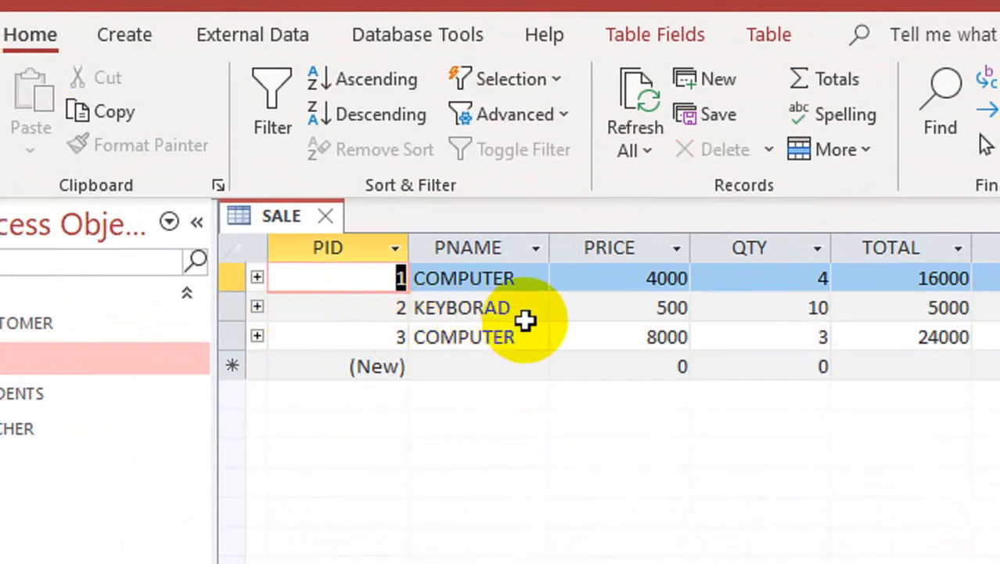
click(270, 307)
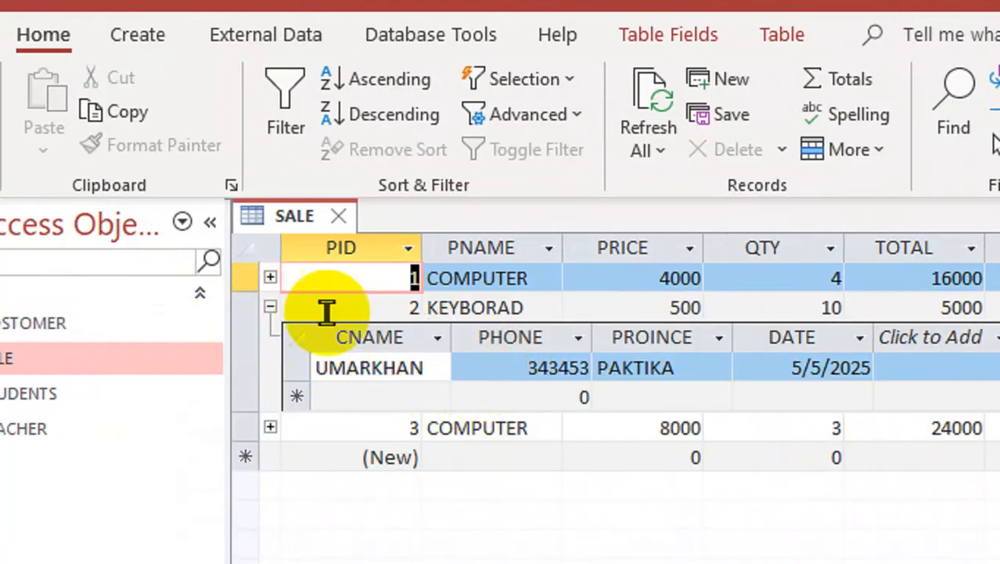
click(270, 307)
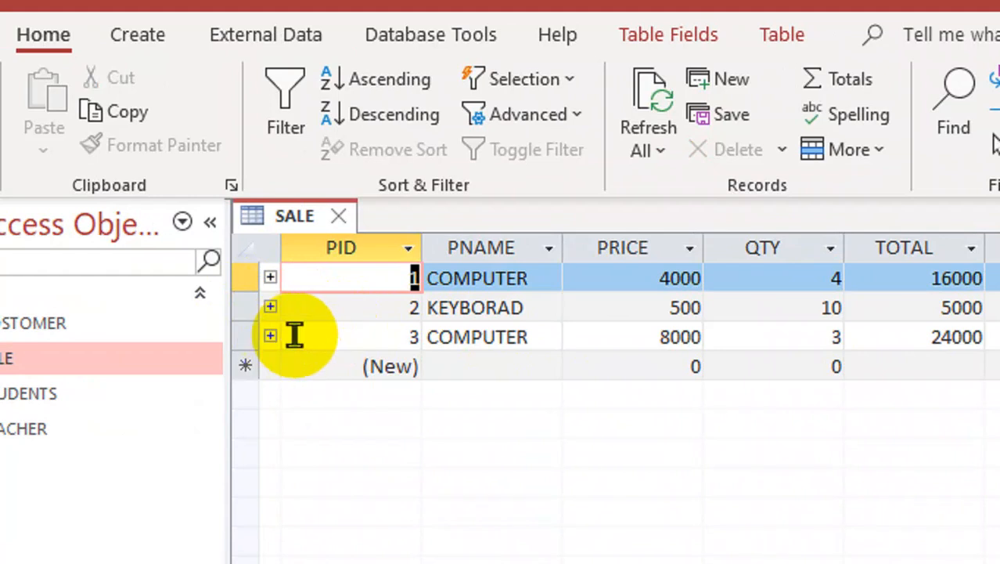
click(272, 337)
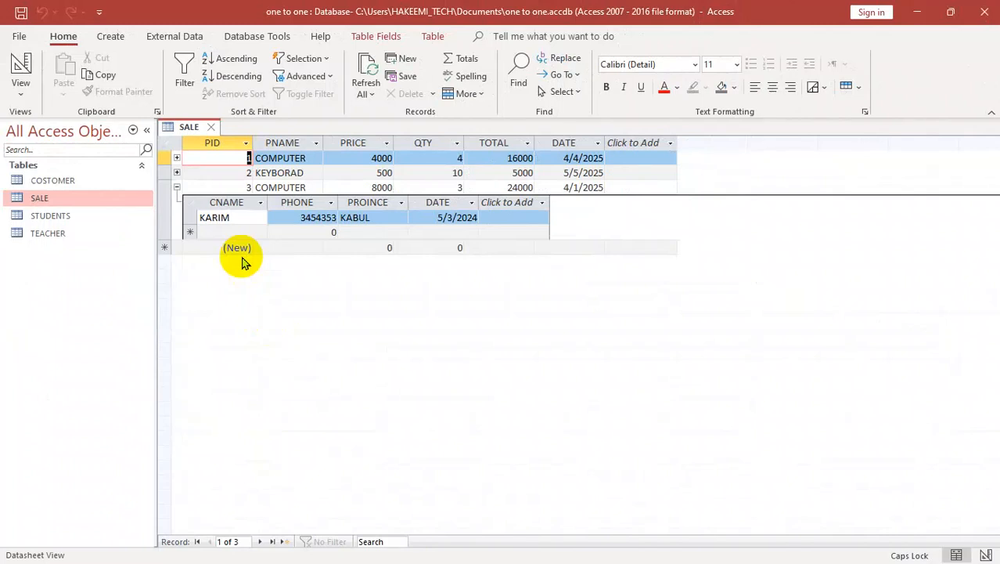
key(ctrl+w)
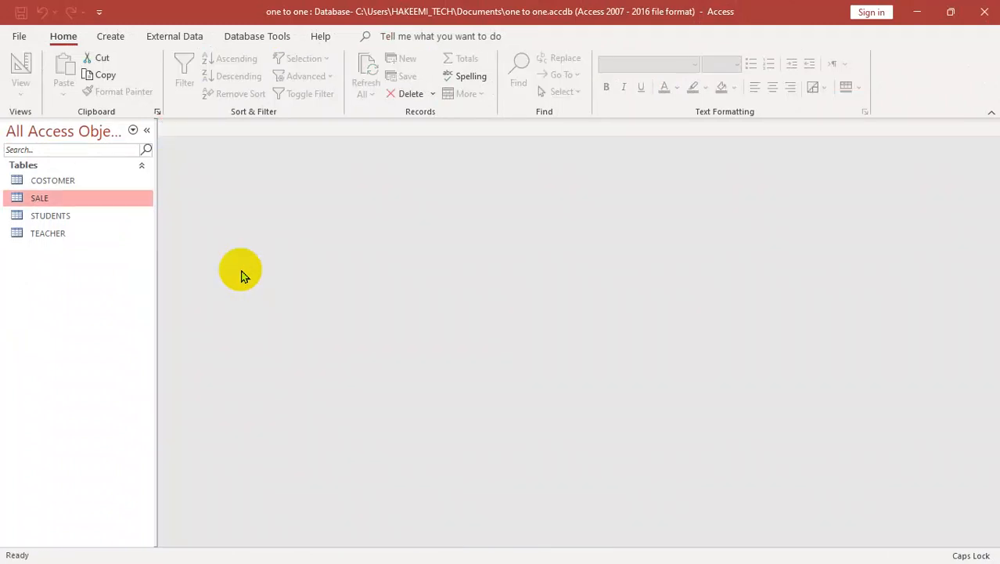
Step: Exit the one to one database and start Access again
click(984, 11)
key(super)
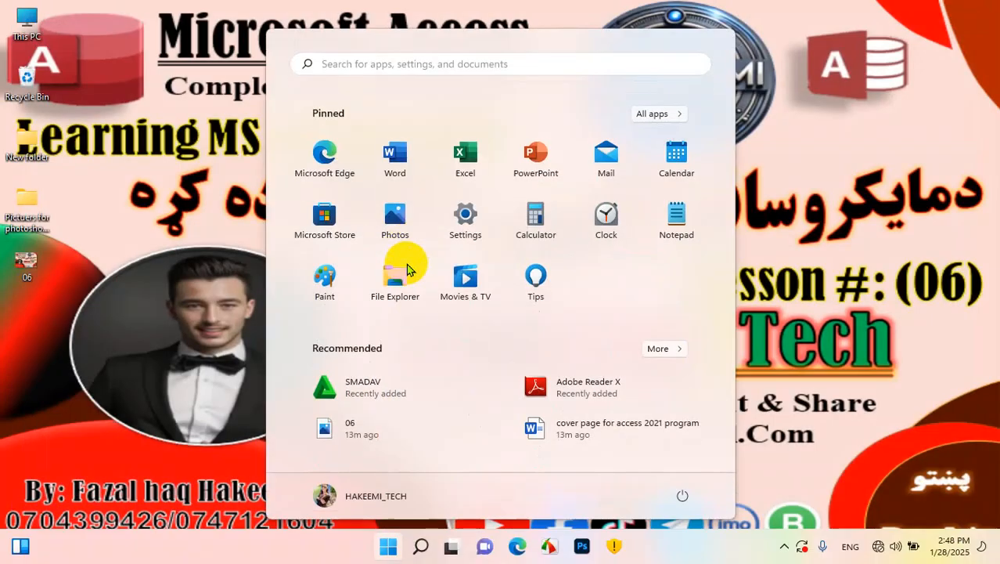
text(ACCess)
key(Return)
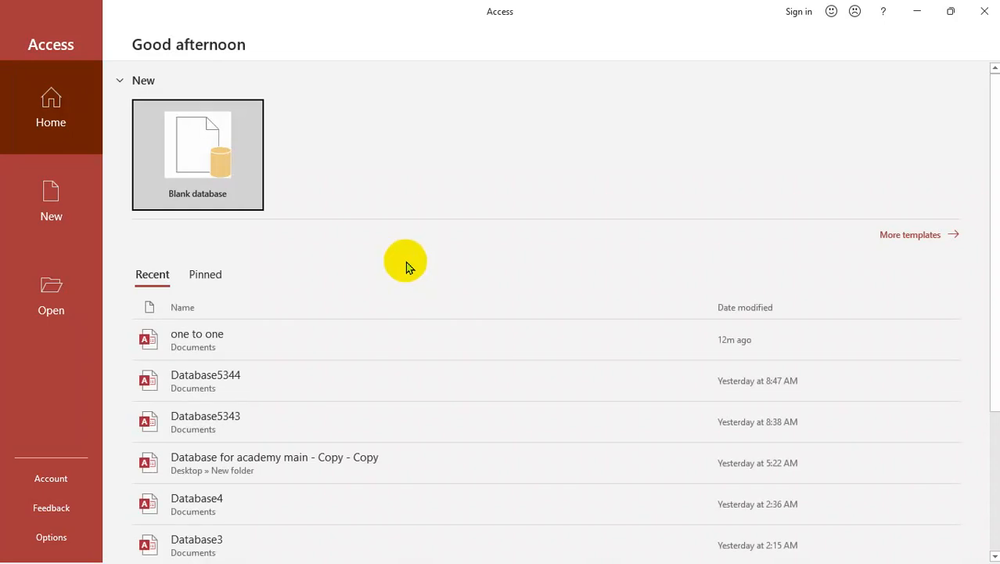
Step: Create a blank database named ONE TO MONEY and close its default table
click(207, 168)
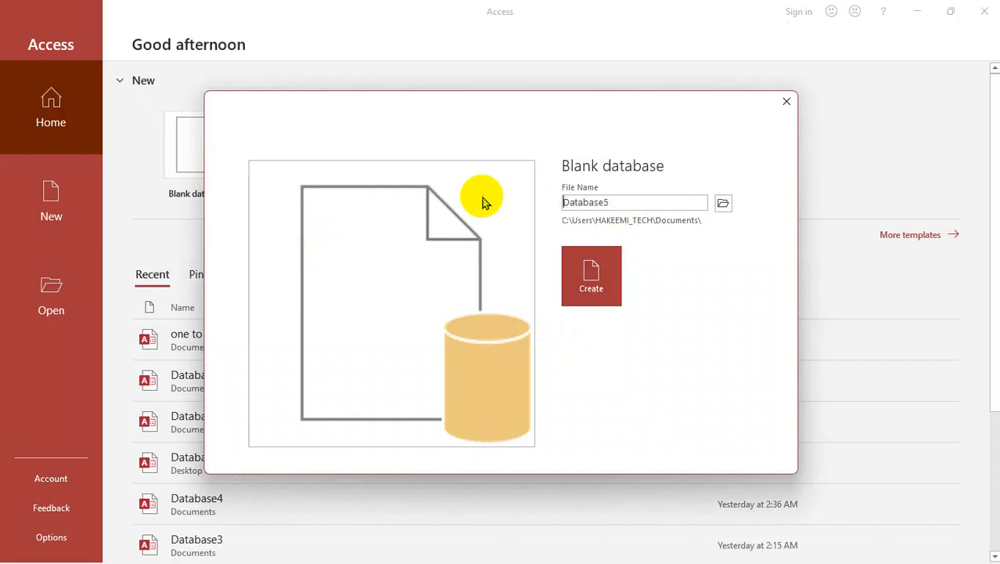
double_click(600, 202)
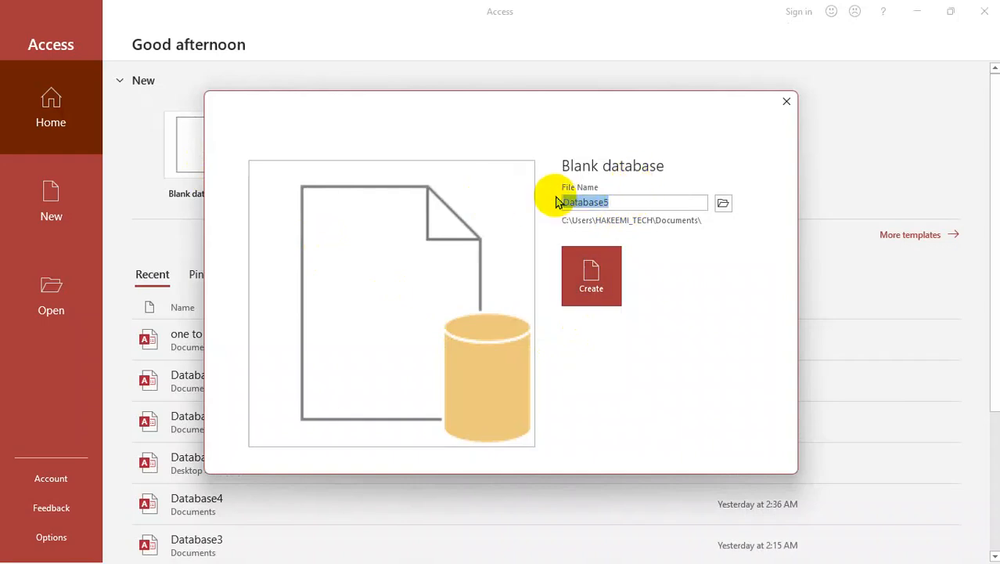
text(ONE TO MONEY)
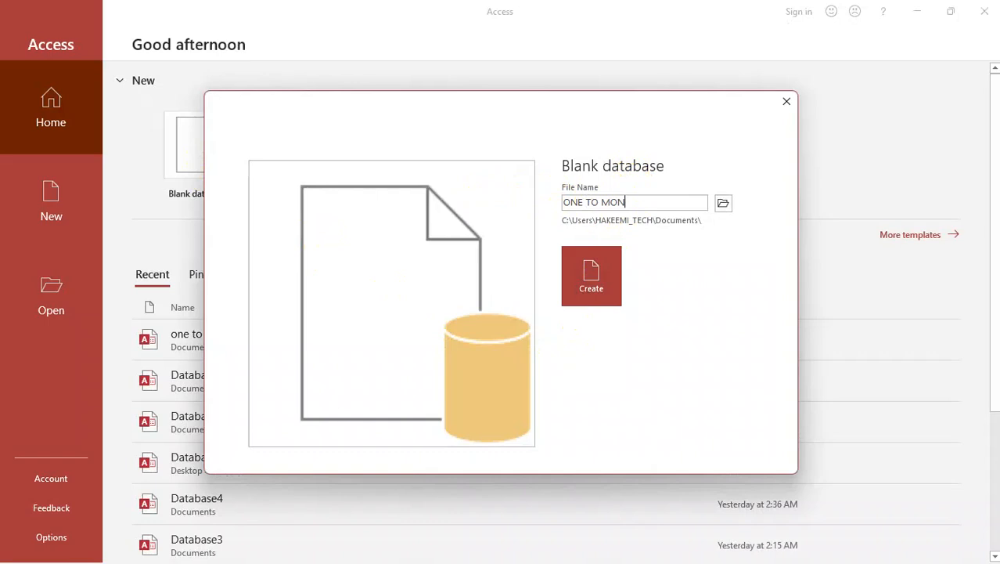
key(Return)
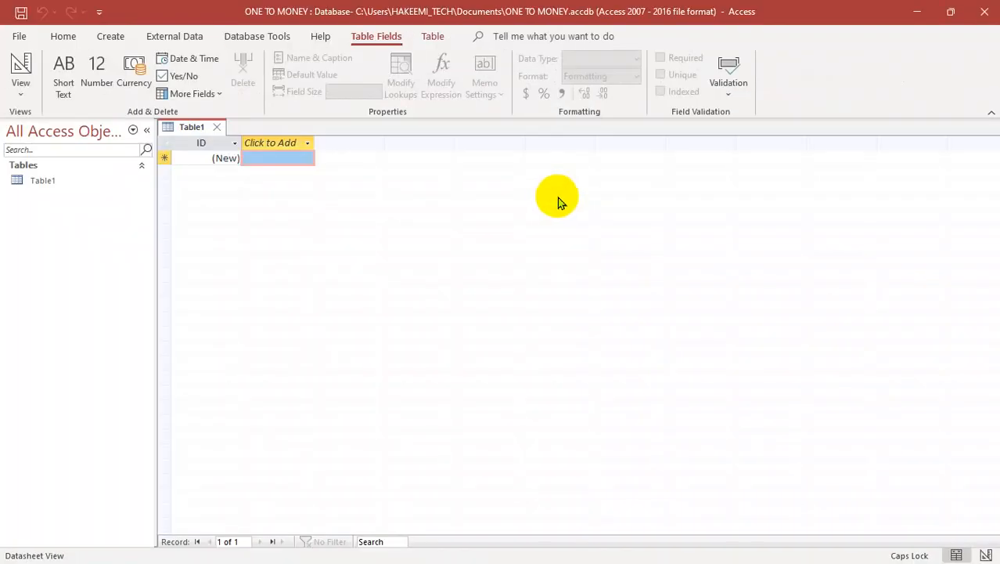
key(ctrl+w)
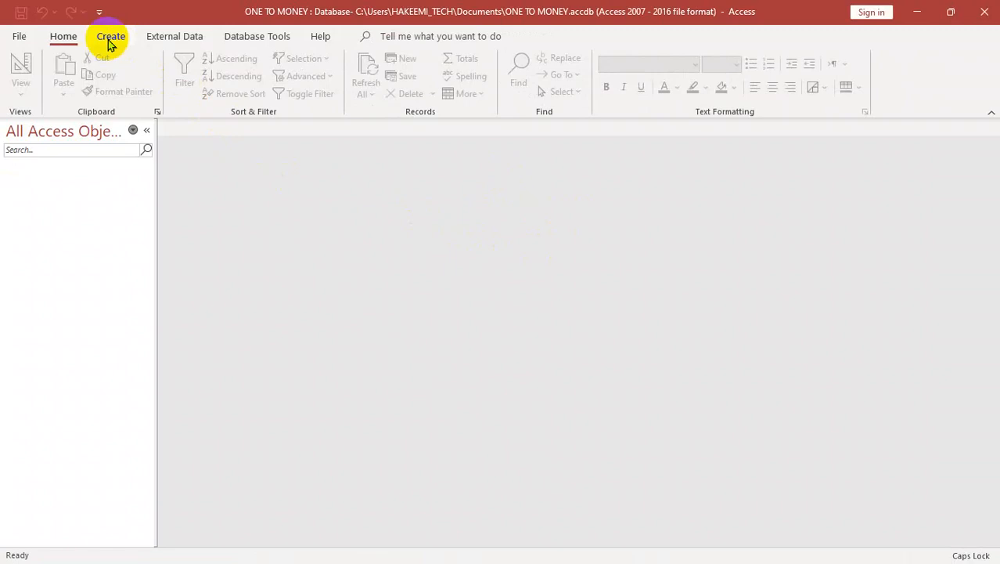
Step: Start a new table in Design view with the fields SID as AutoNumber and SNAME as Short Text
click(110, 37)
click(126, 83)
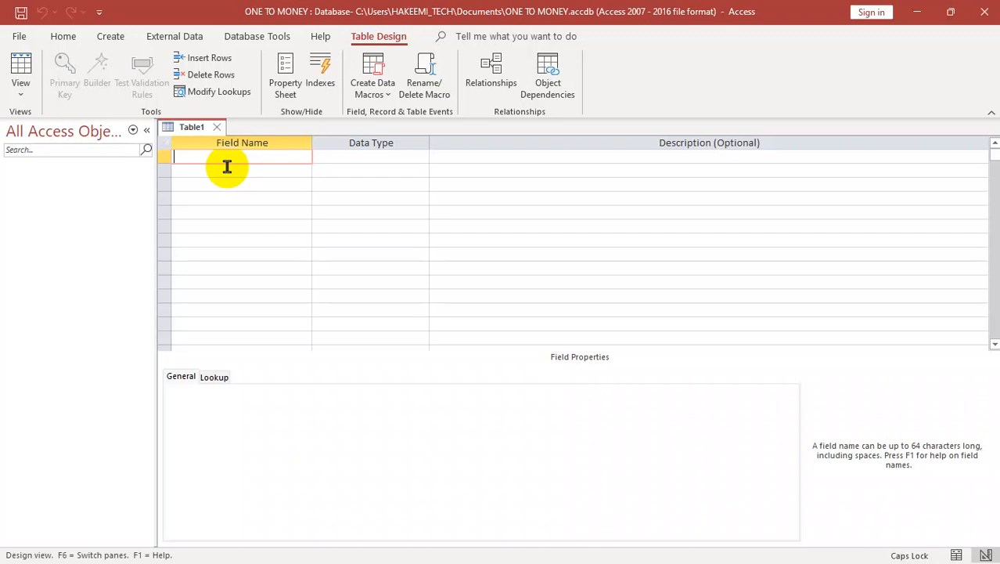
text(SID)
key(Tab)
text(a)
key(Tab)
key(Tab)
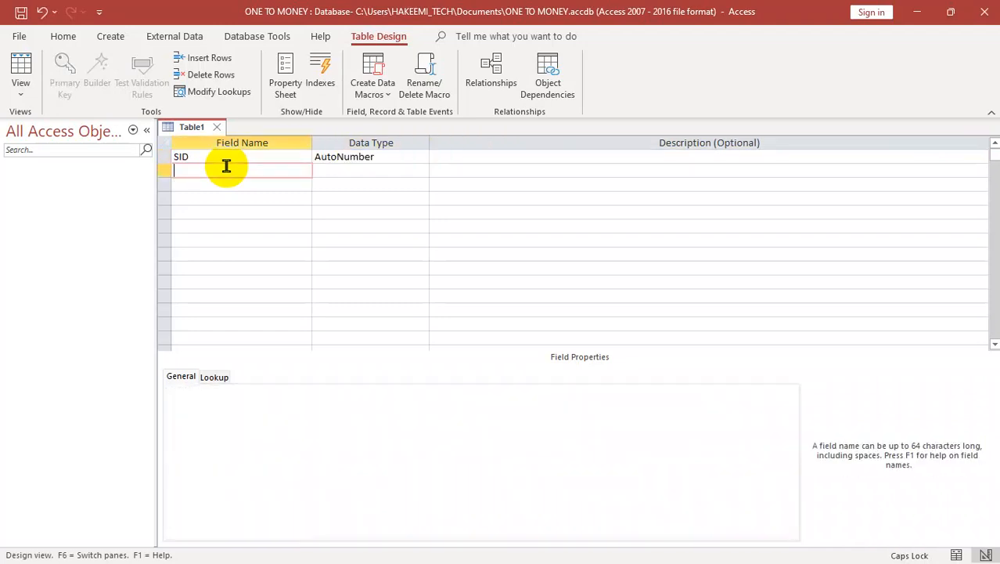
text(SNAME)
Step: Add the fields CALSS and PRO to the table design, both as Short Text
key(Tab)
key(Tab)
key(Tab)
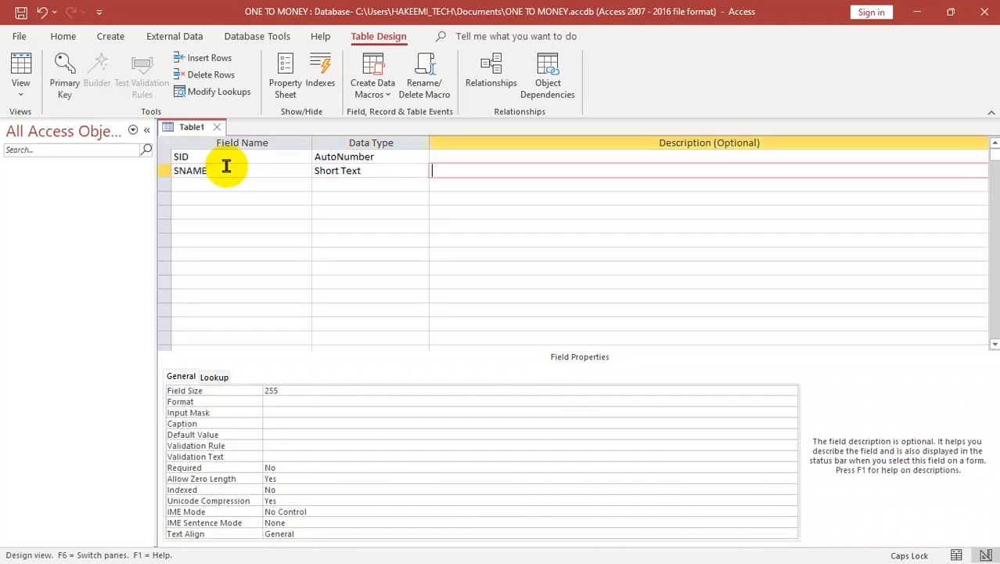
text(C)
key(BackSpace)
text(CALSS)
key(Tab)
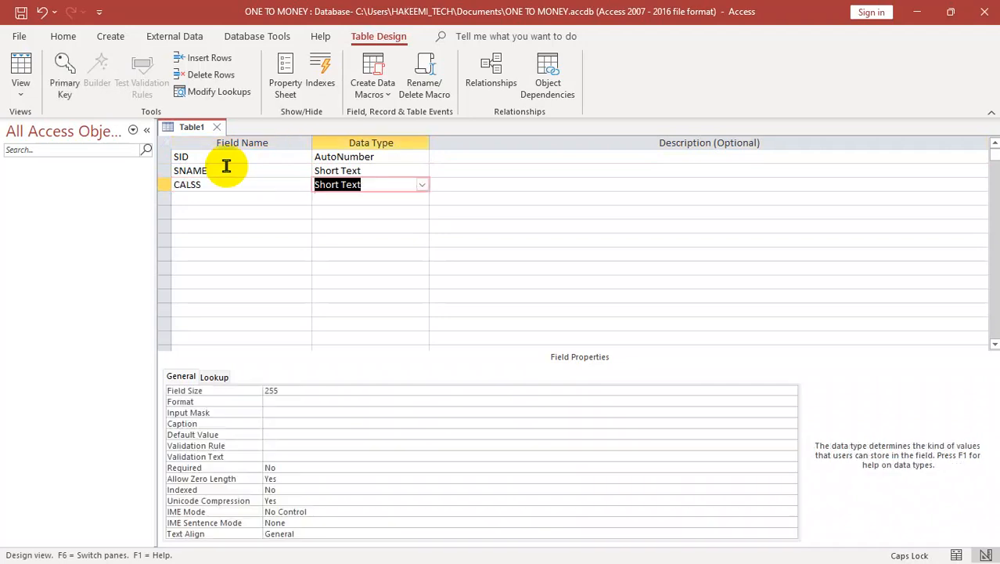
key(Tab)
key(Tab)
text(PRO)
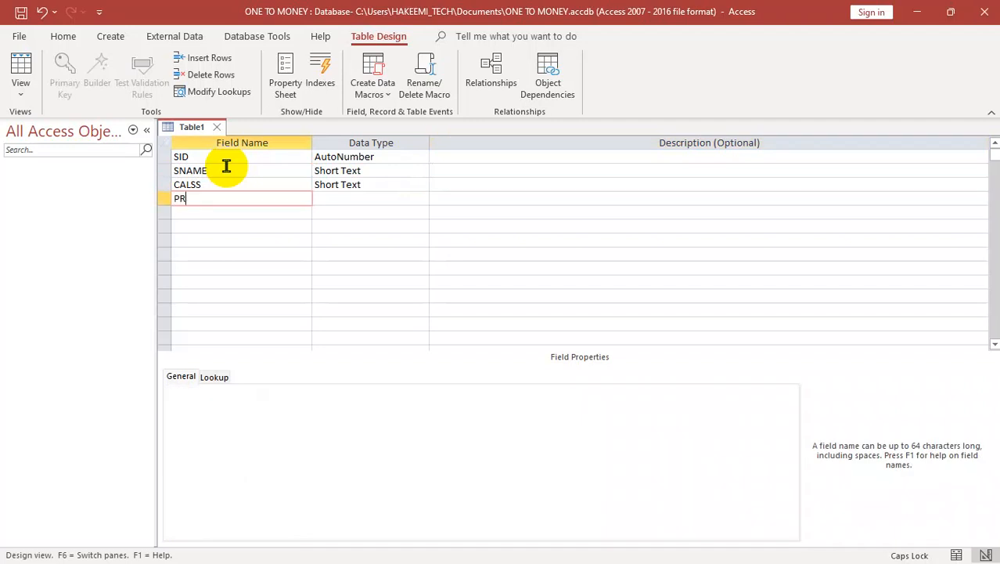
key(Tab)
Step: Add a DATE field with the Date/Time data type below PRO
key(Tab)
key(Tab)
text(DATE)
key(Tab)
key(Tab)
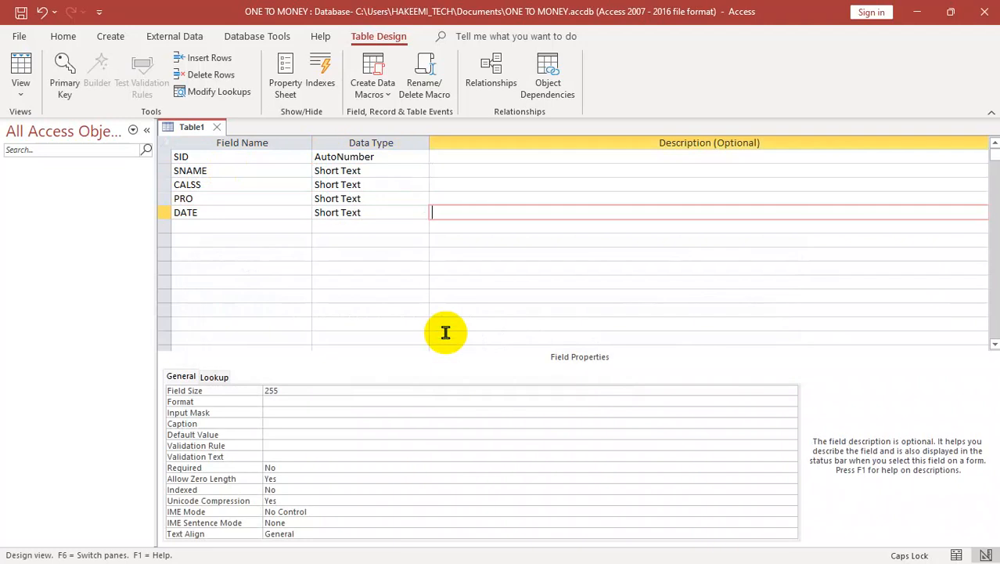
key(shift+Tab)
text(d)
key(Tab)
key(Tab)
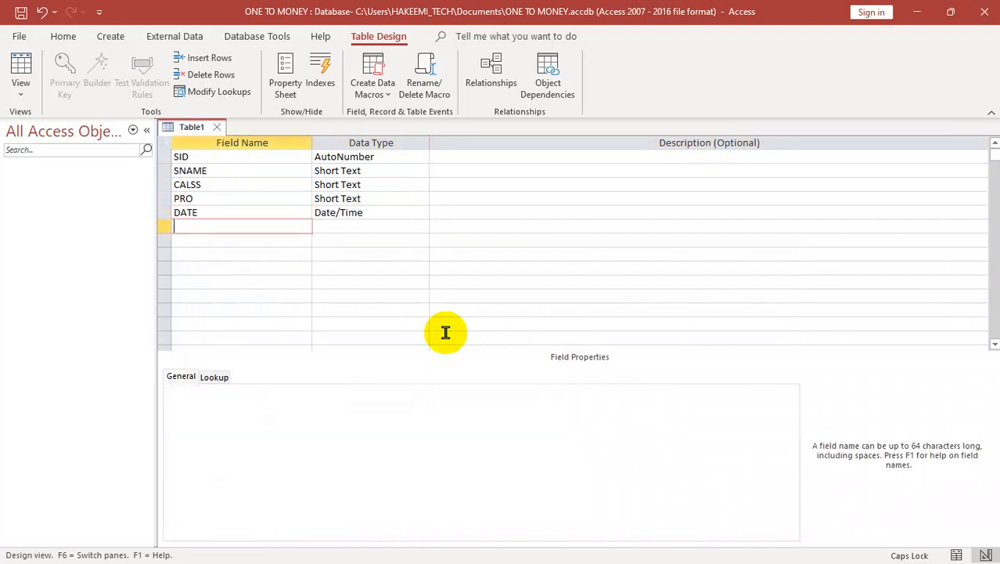
Step: Add the fields FEES and PHONE to the table design, both with the Number data type
text(FEES)
key(Tab)
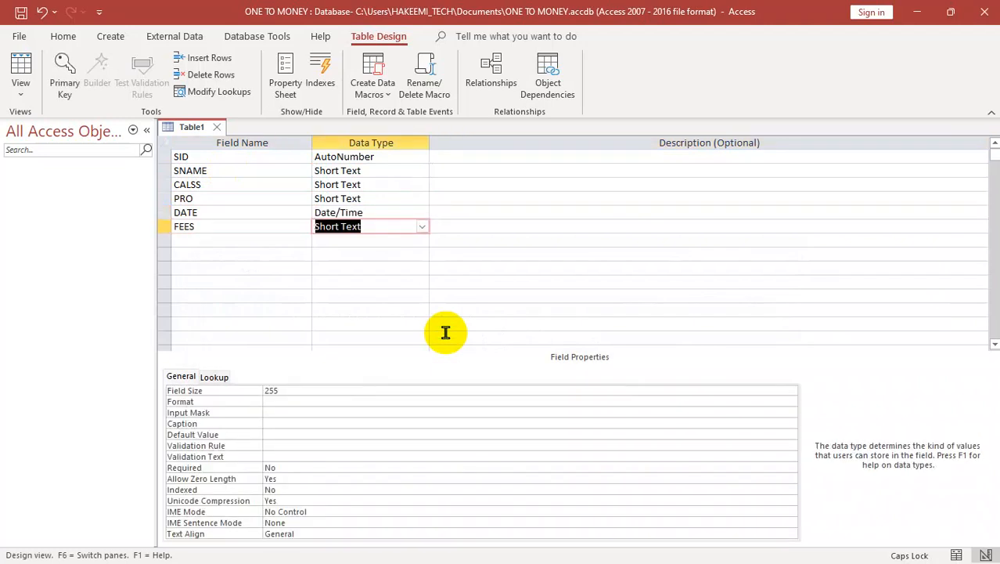
text(n)
key(Tab)
key(Tab)
text(PHONE)
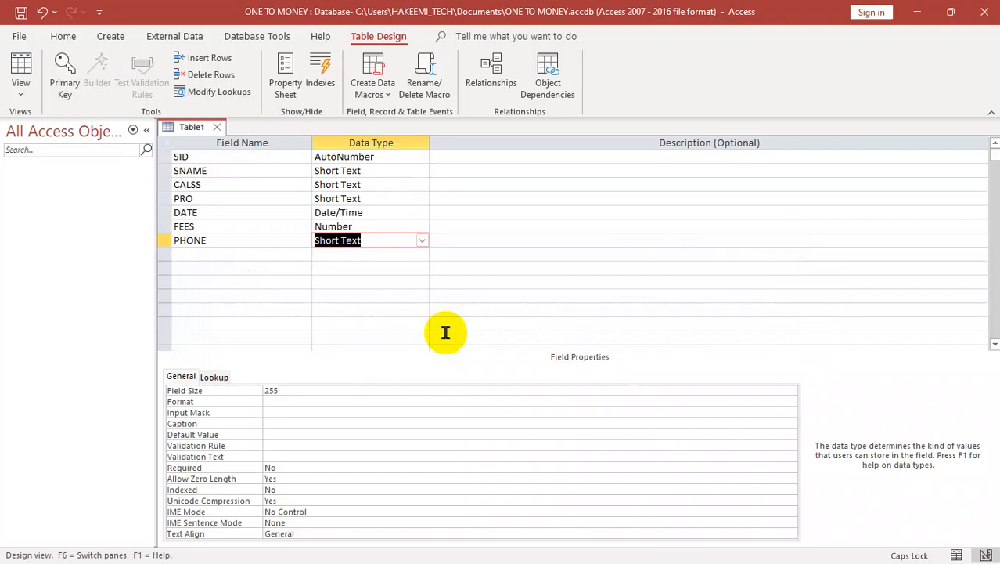
text(M)
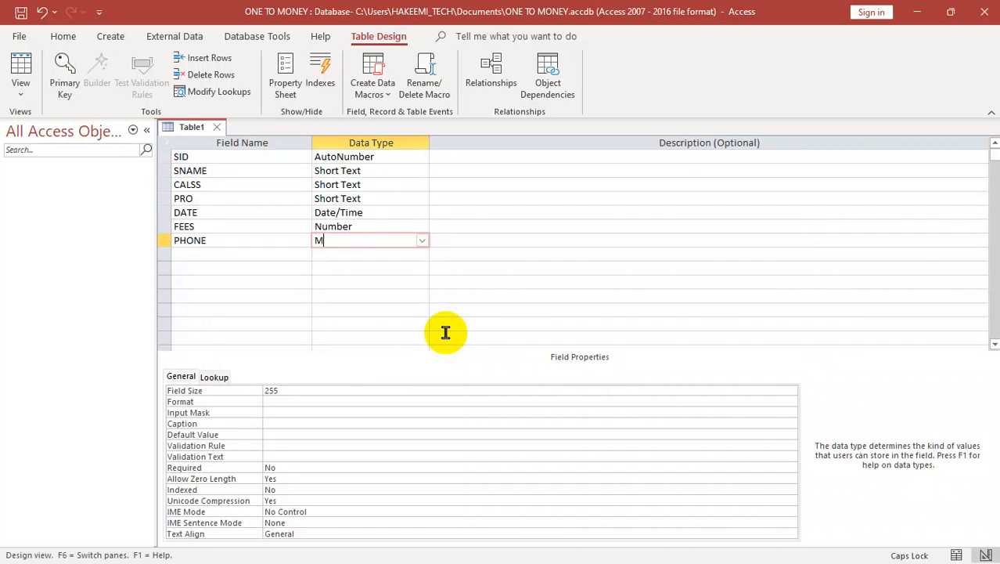
text(Number)
key(Return)
key(Return)
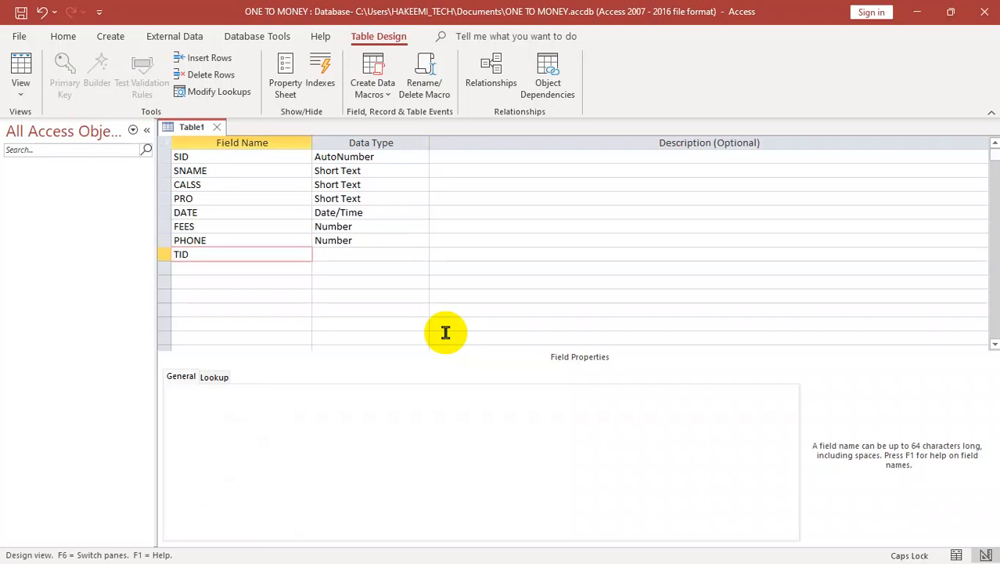
Step: Add a Short Text field TID, then save the table as STUDENTS without a primary key and close it
key(Tab)
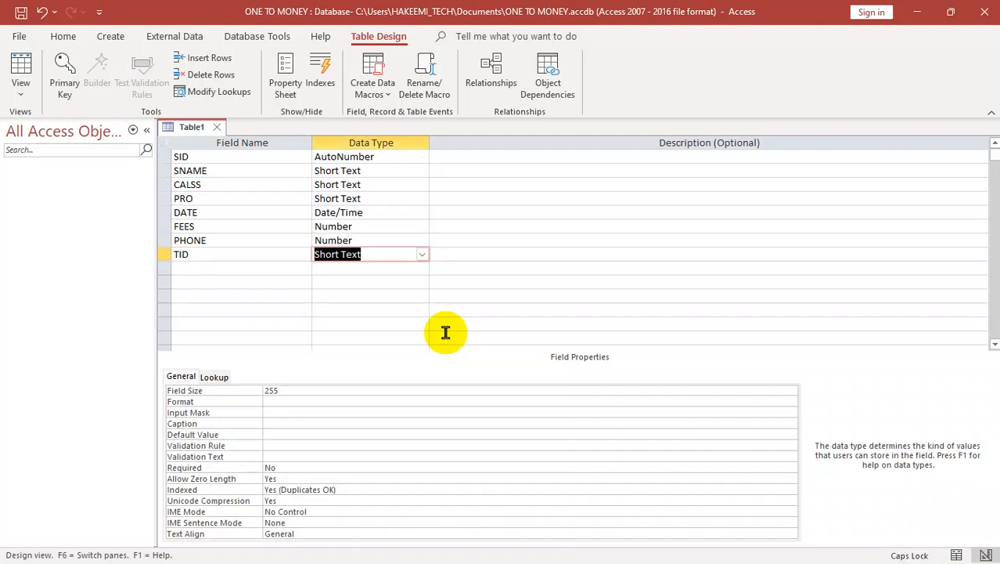
key(Tab)
key(ctrl+s)
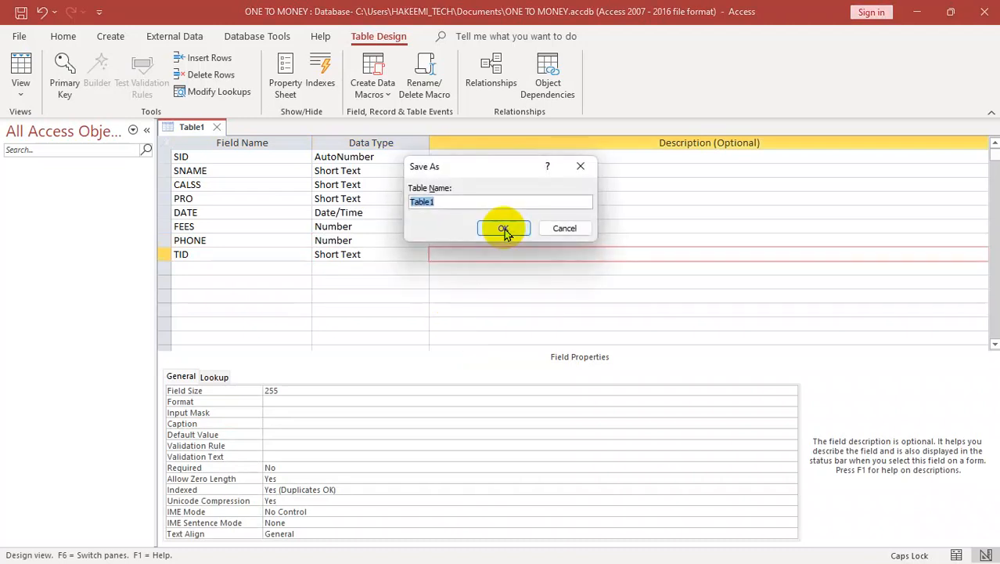
text(STUDENTS)
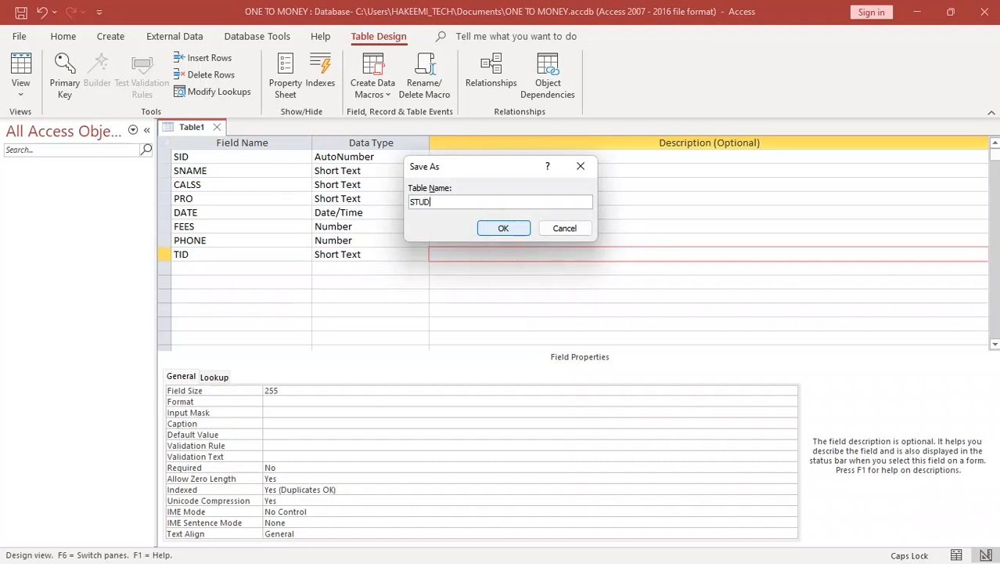
click(504, 230)
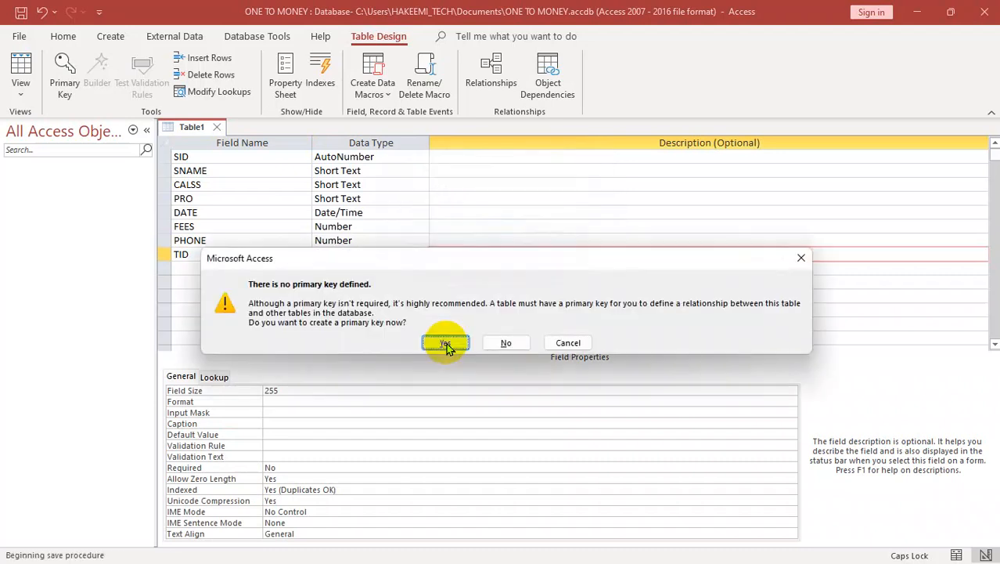
click(506, 343)
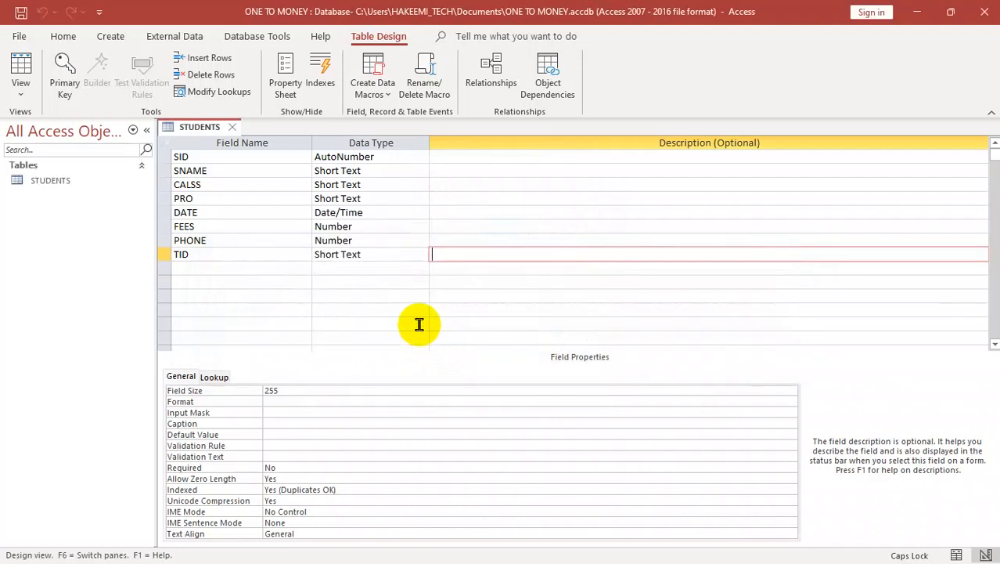
key(ctrl+w)
Step: Start another table in Design view with the fields TID as AutoNumber and TNAME as Short Text
click(109, 37)
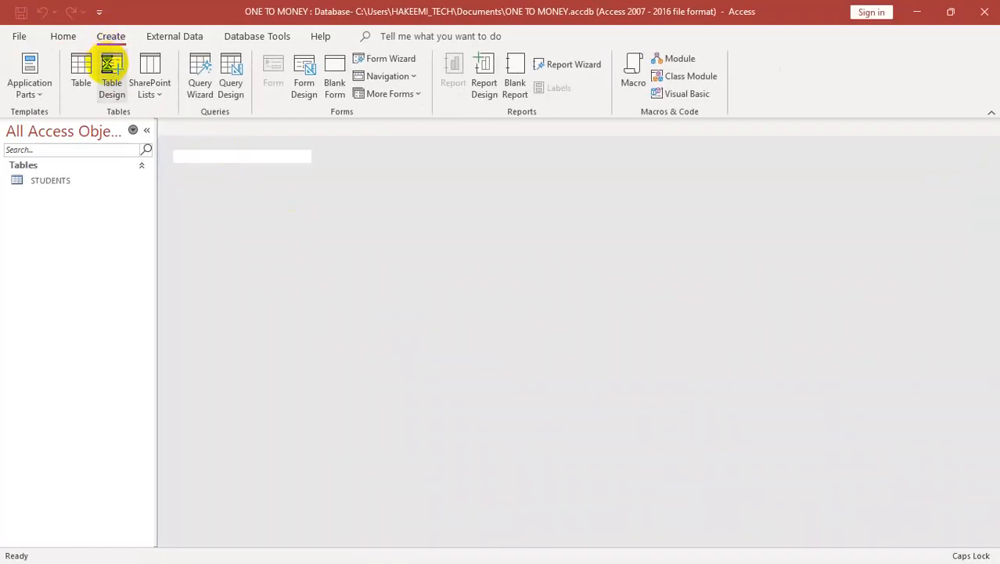
click(112, 67)
text(TID)
key(Tab)
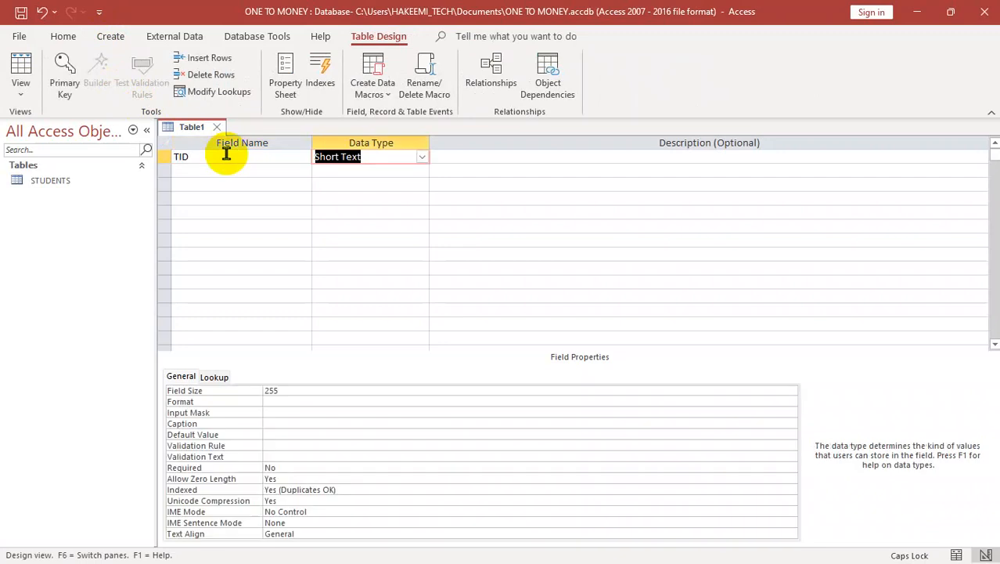
key(Tab)
key(shift+Tab)
text(a)
key(Tab)
key(Tab)
text(TNAME)
key(Tab)
key(Tab)
key(Tab)
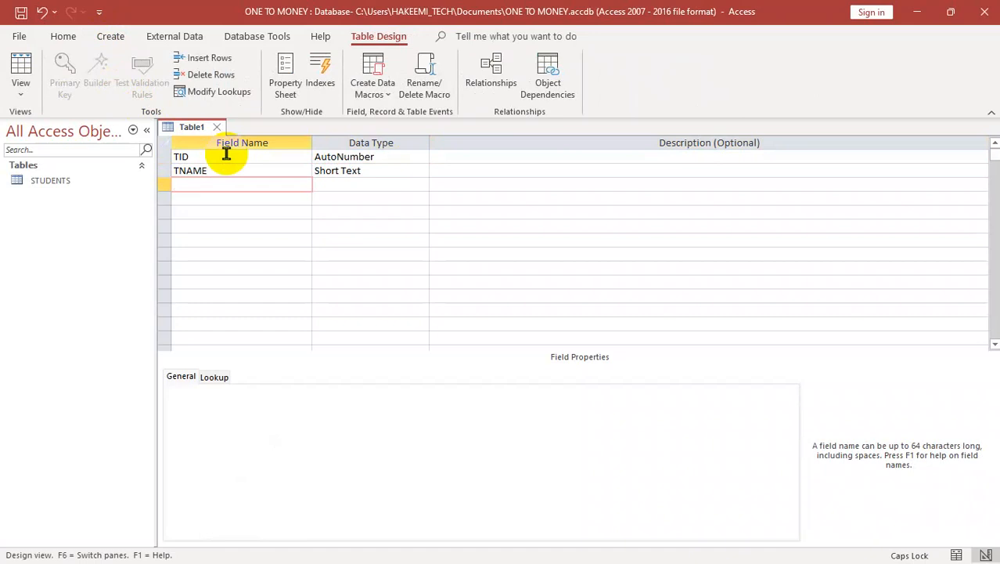
Step: Add the fields PRO as Short Text and DATE as Date/Time below TNAME
text(PRO)
key(Tab)
key(Tab)
key(Tab)
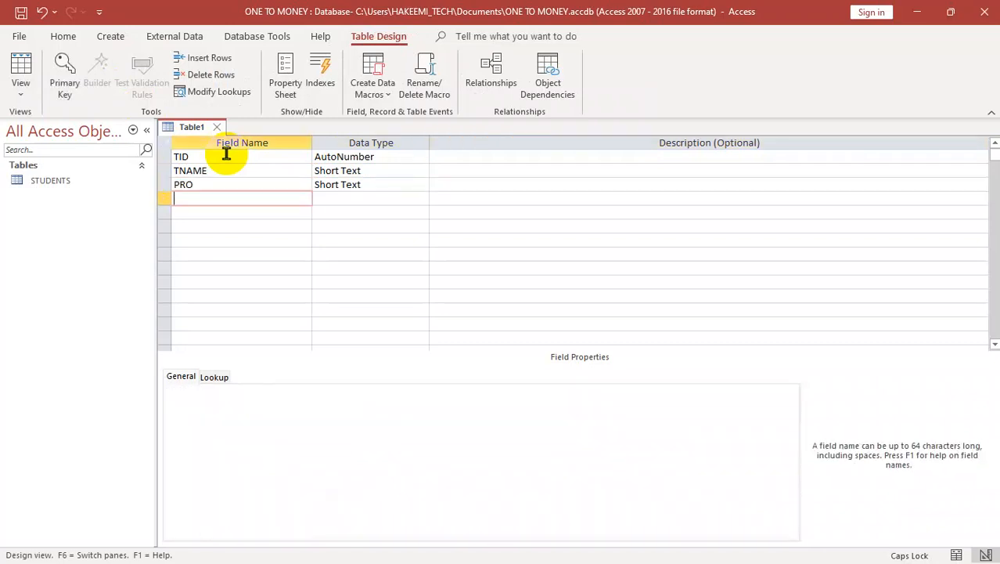
text(DATE)
key(Tab)
click(446, 334)
text(d)
key(Tab)
key(Tab)
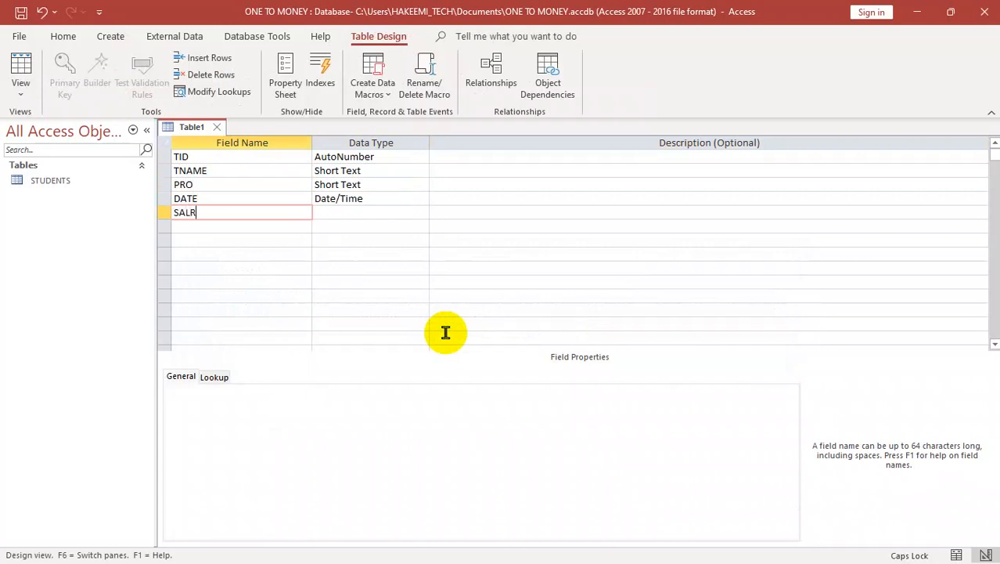
Step: Add the fields SALARY and PHONE below DATE, both with the Number data type
text(SALARY)
key(Tab)
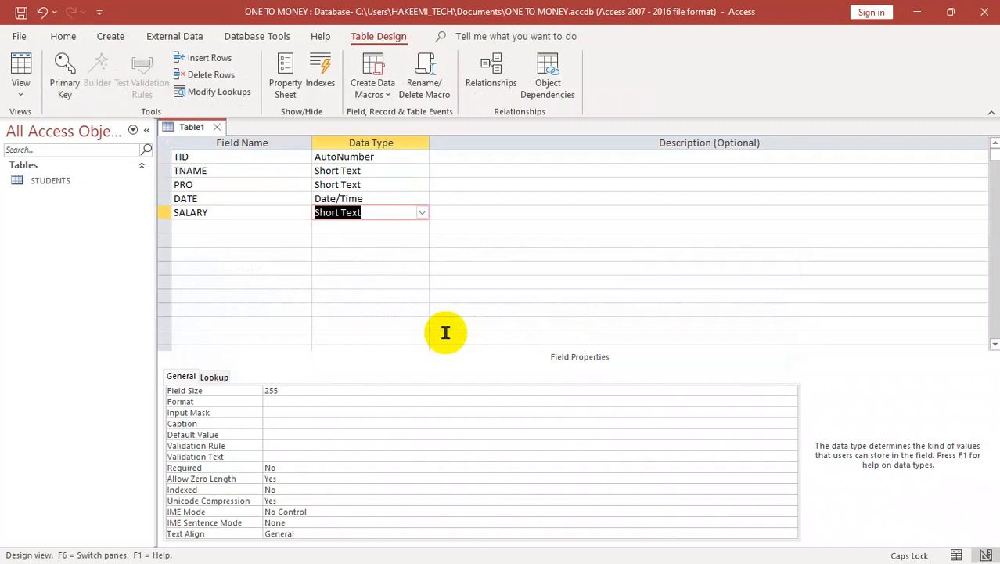
text(n)
key(Tab)
key(Tab)
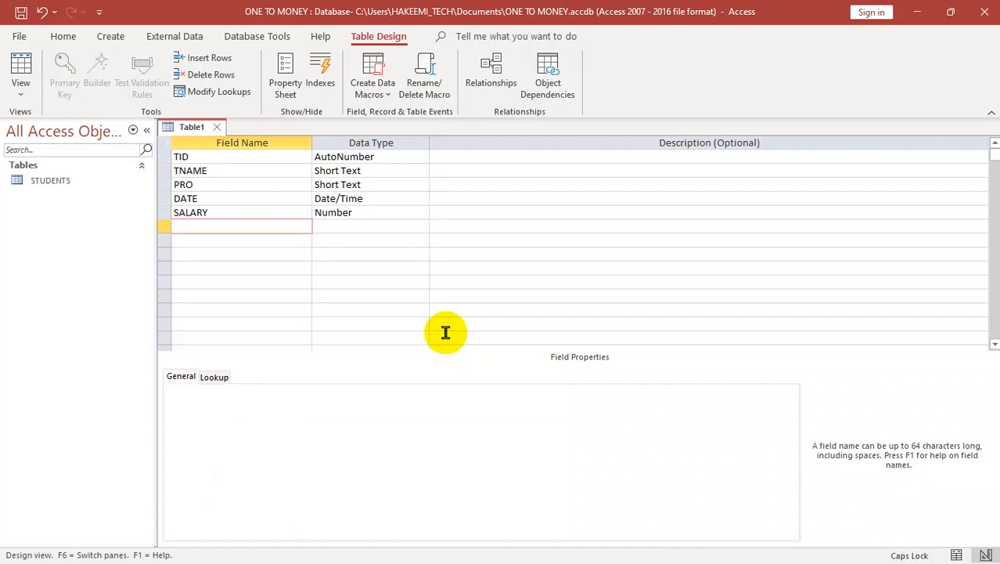
text(PHONE)
key(Tab)
text(n)
key(Tab)
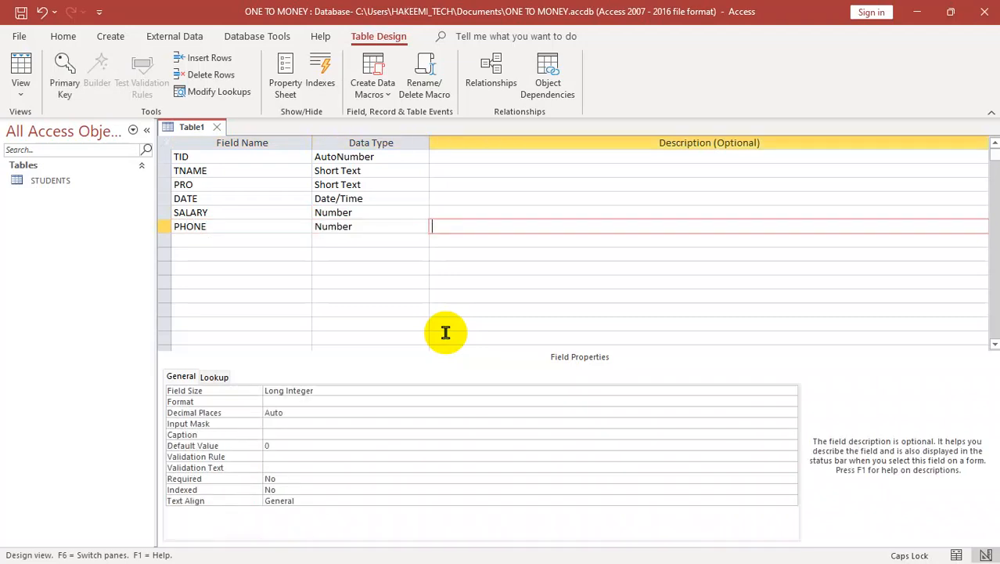
Step: Save the table as TEACHER without a primary key and close it
key(ctrl+s)
text(TE)
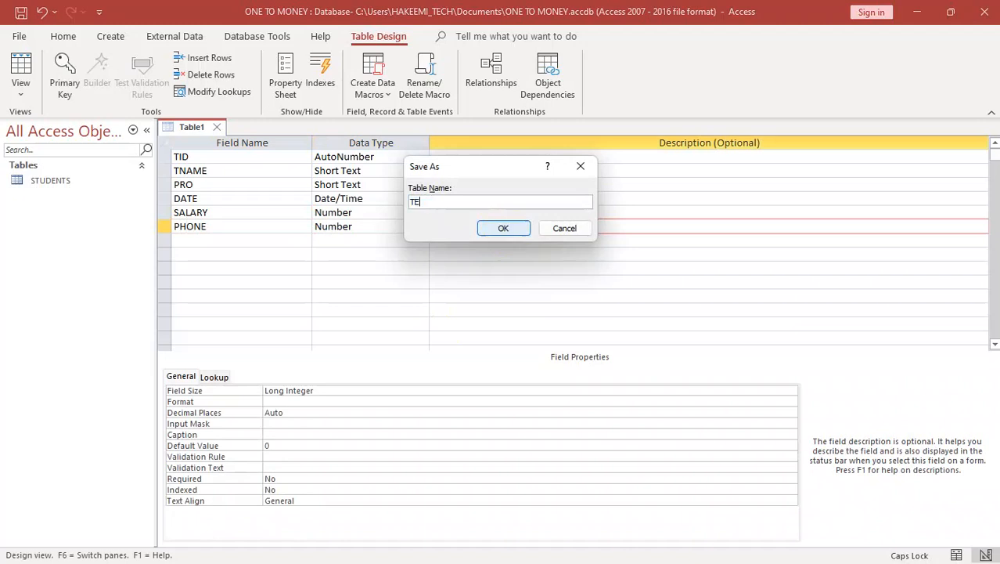
text(ACER)
key(BackSpace)
key(BackSpace)
text(HER)
click(503, 228)
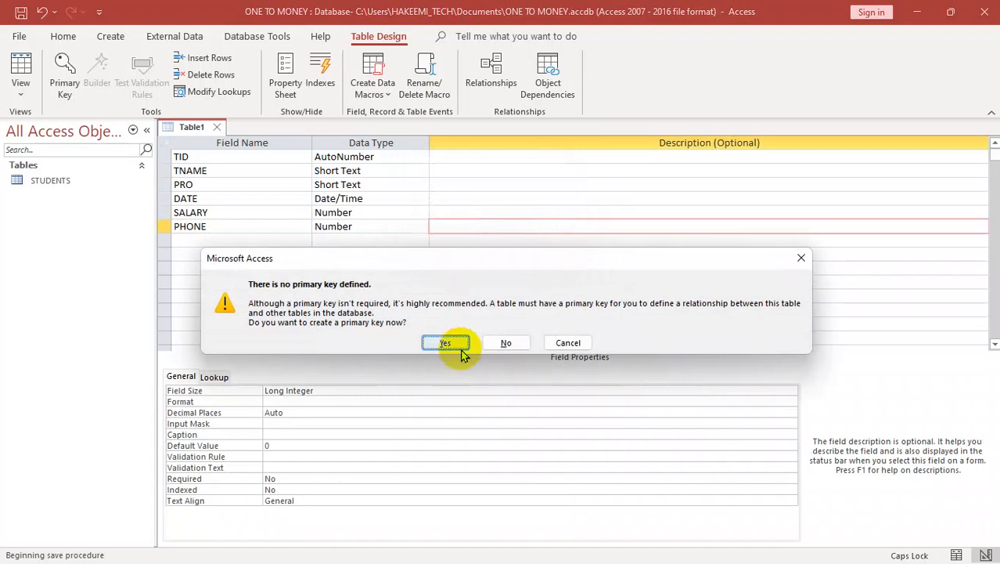
click(507, 343)
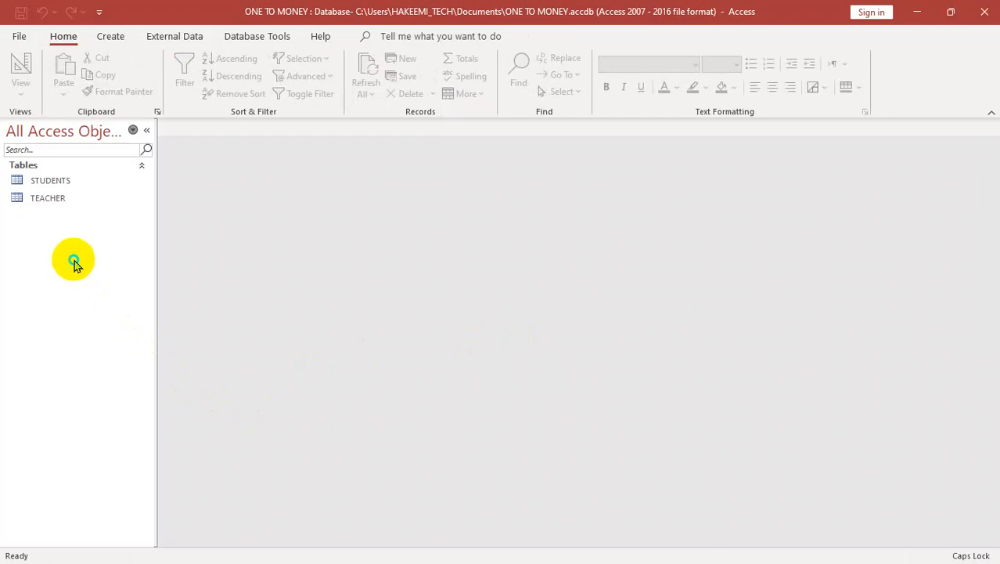
right_click(74, 262)
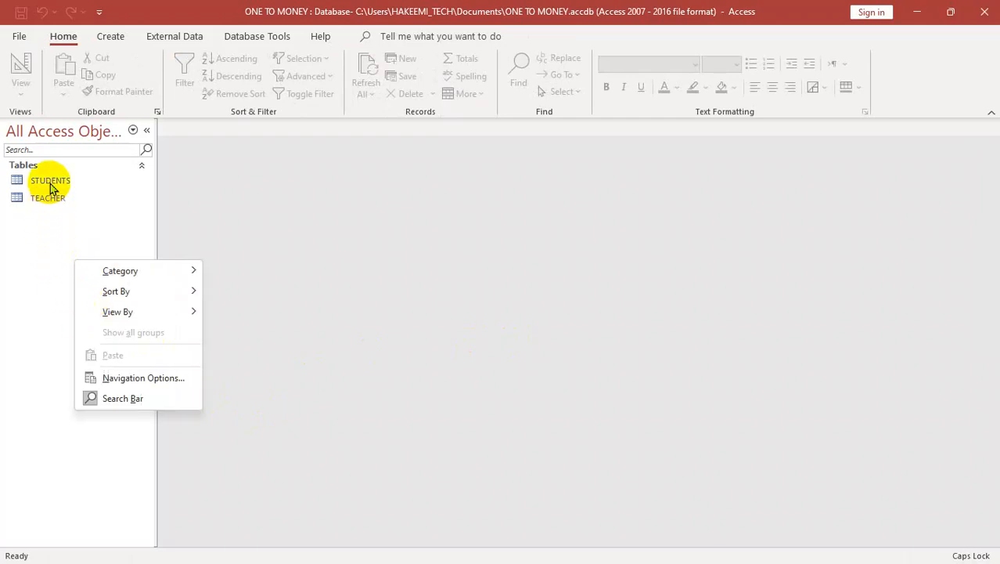
click(51, 231)
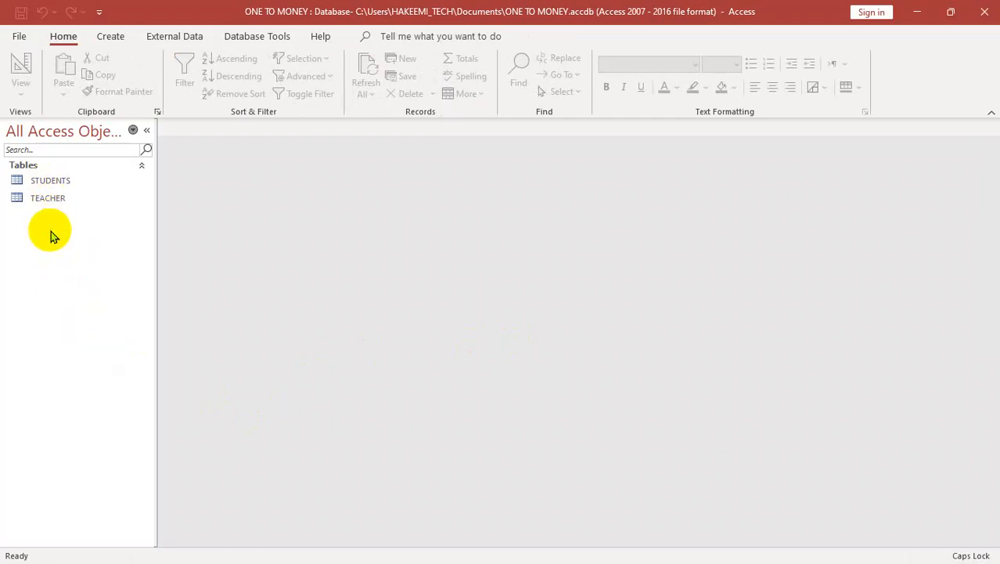
Step: Open the database's Relationships layout and add the STUDENTS and TEACHER tables to it
click(245, 39)
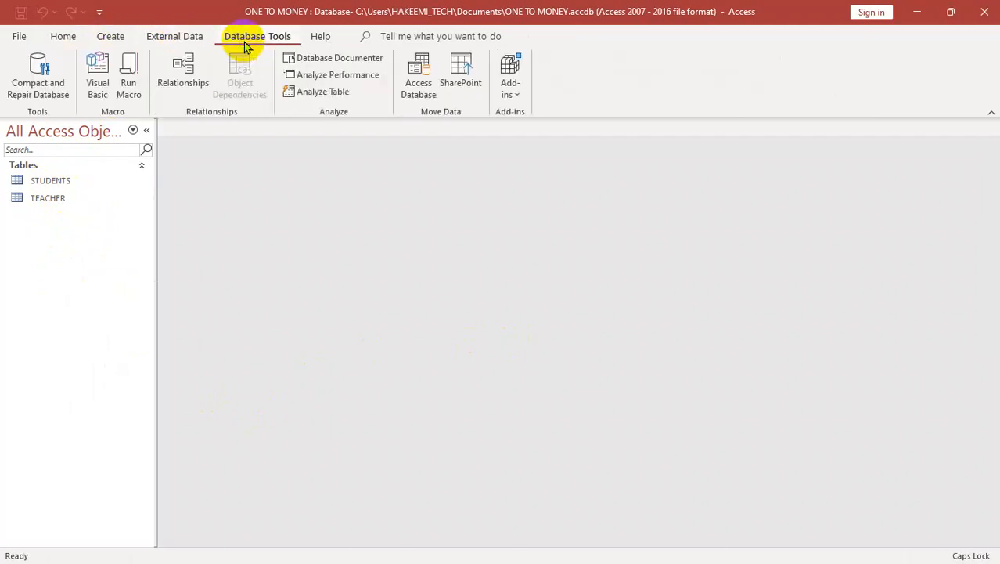
click(174, 89)
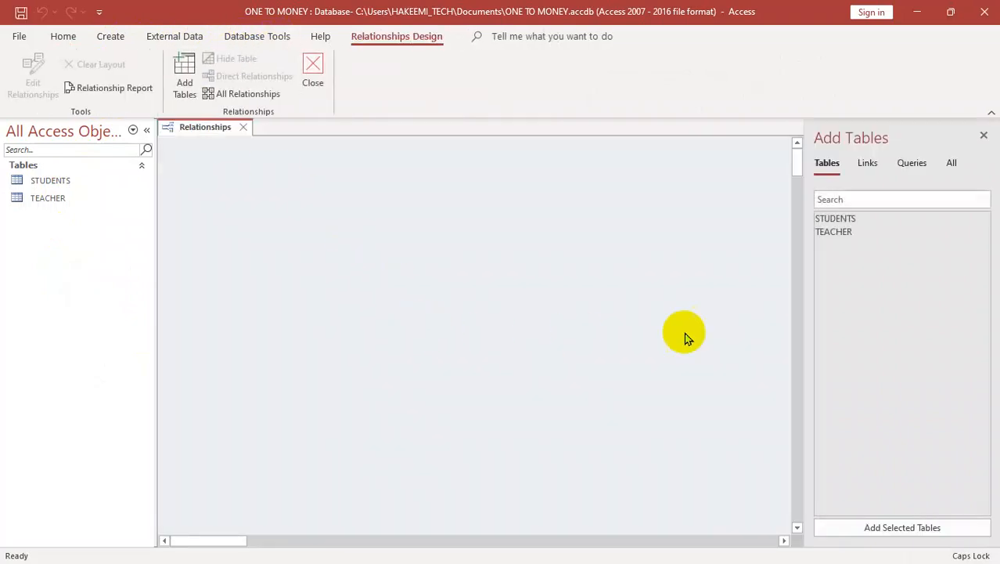
click(841, 220)
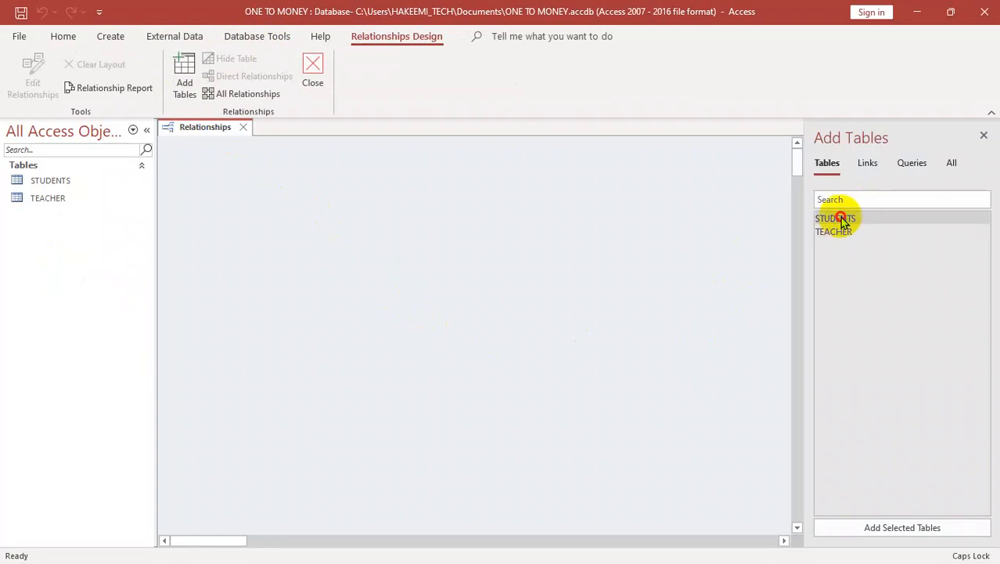
drag(841, 220, 844, 232)
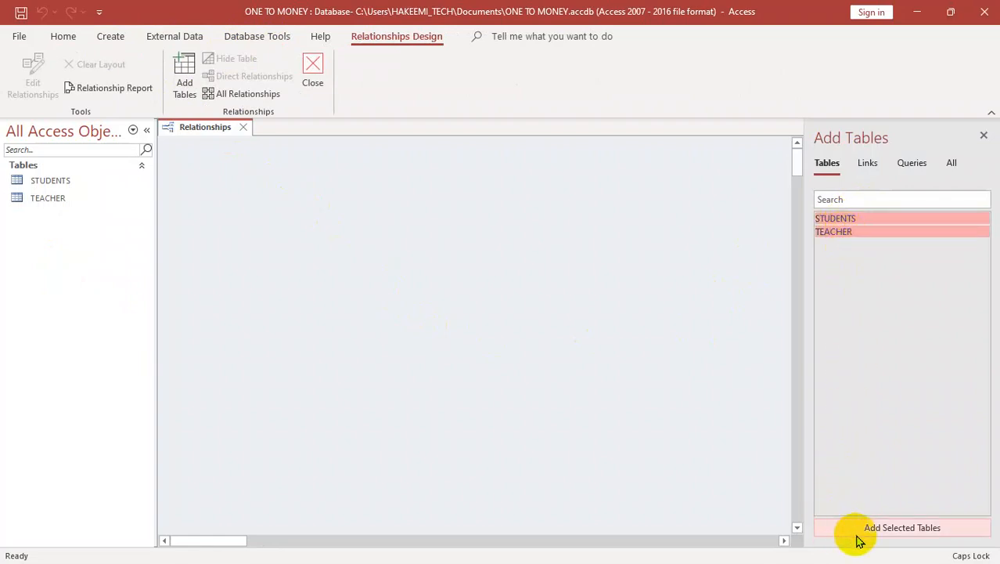
click(893, 527)
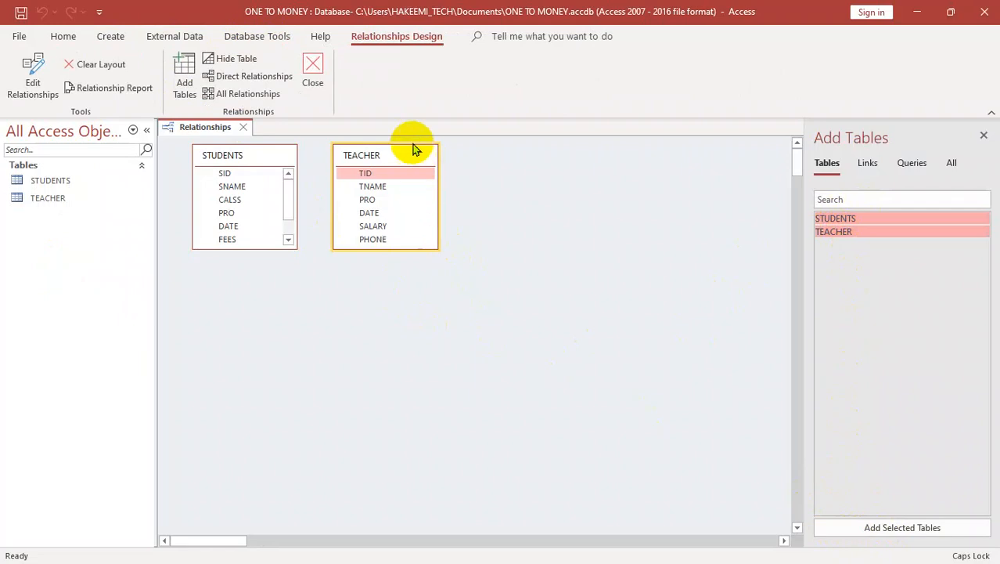
Step: Move the TEACHER table well away from STUDENTS and lengthen both table boxes so all STUDENTS fields show
drag(404, 159, 495, 174)
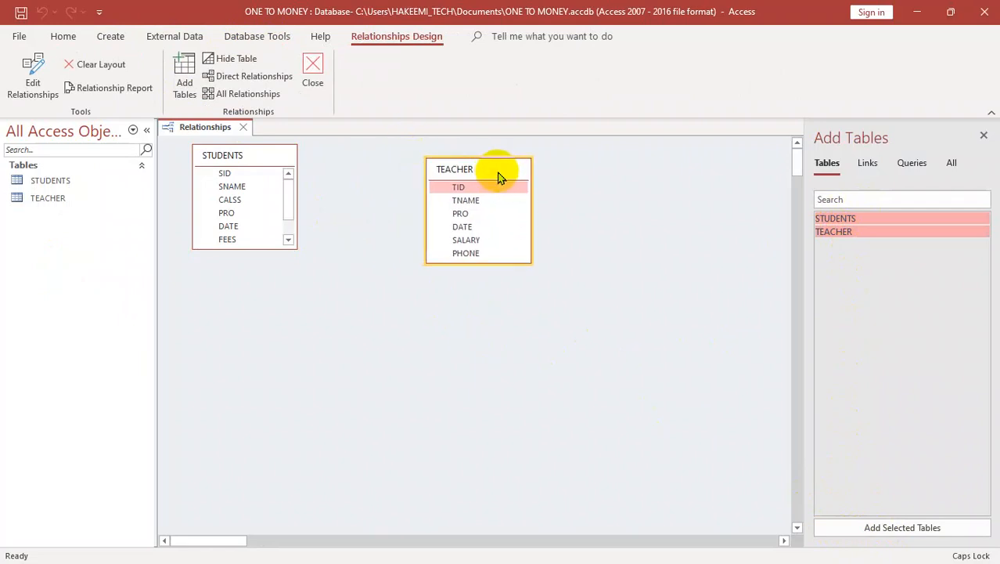
drag(492, 264, 492, 311)
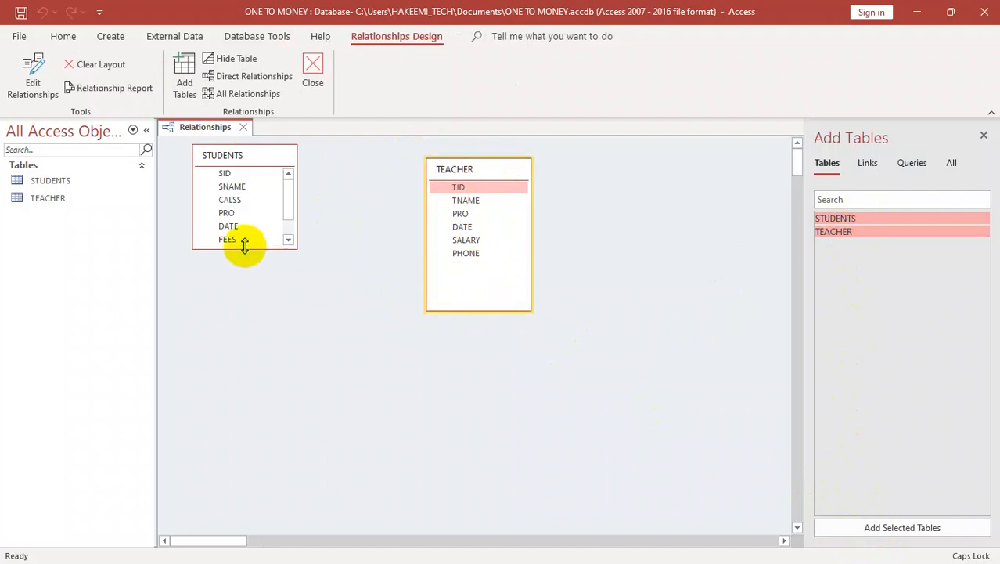
drag(248, 248, 246, 284)
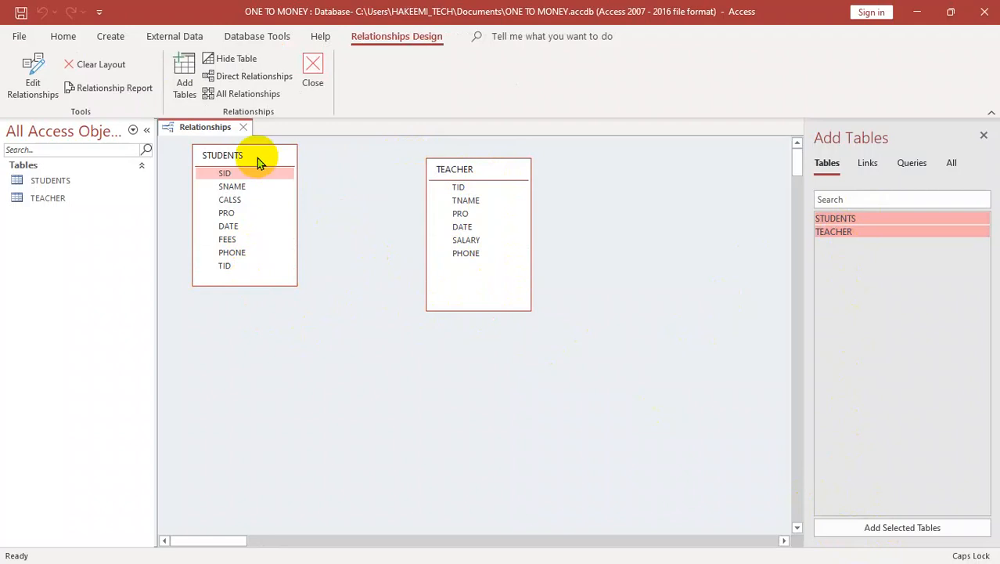
click(455, 171)
drag(455, 170, 552, 216)
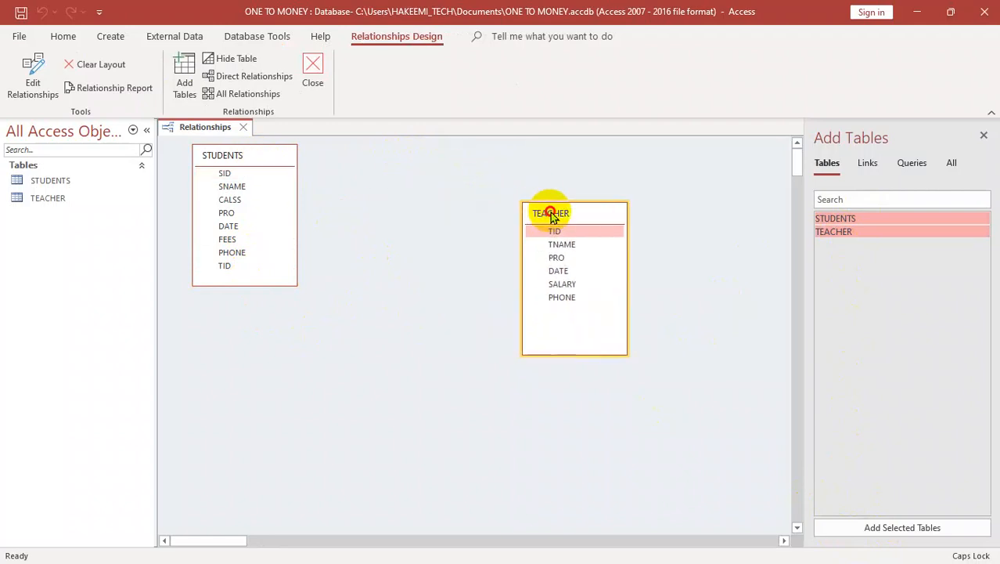
Step: Move the STUDENTS table closer to TEACHER and extend the TEACHER box upward
drag(338, 157, 223, 388)
drag(459, 190, 632, 454)
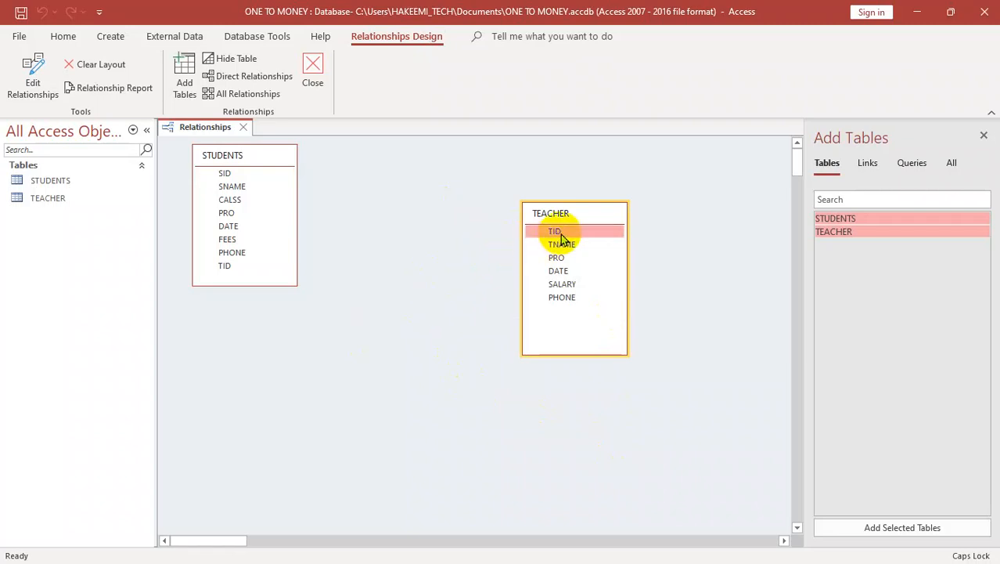
drag(561, 239, 423, 230)
drag(608, 202, 609, 174)
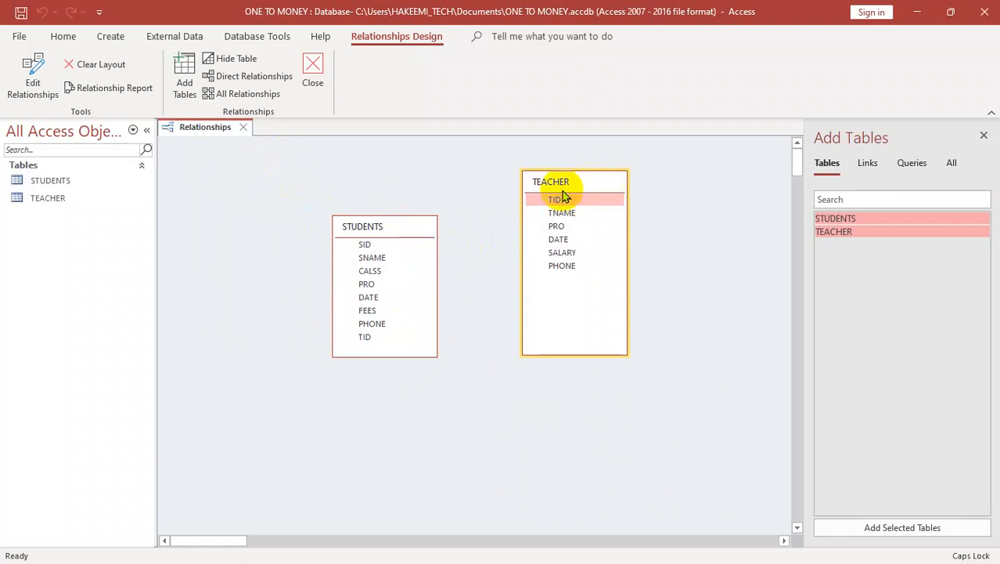
Step: Open the TEACHER table's design, make TID the primary key, and close the table
right_click(579, 189)
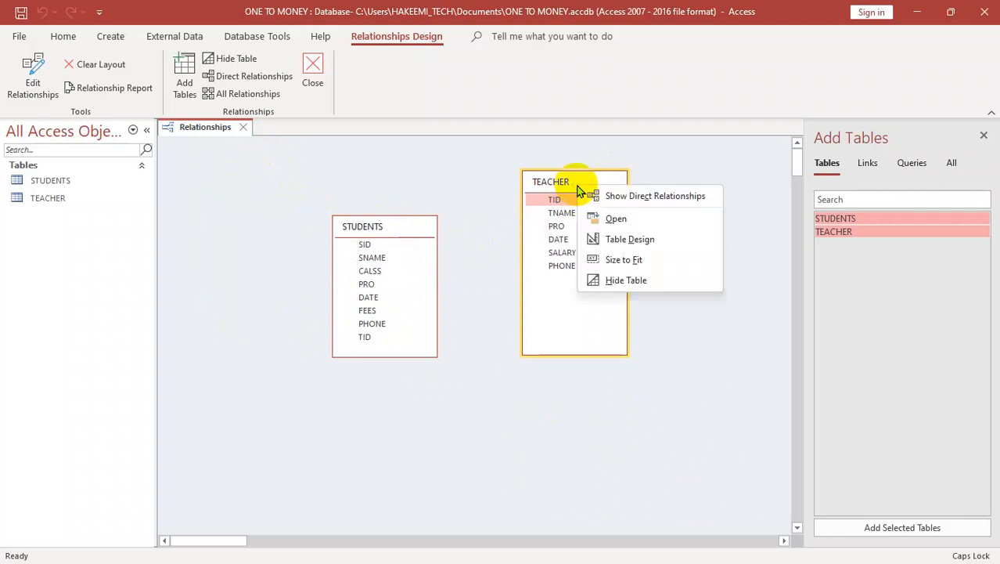
click(622, 248)
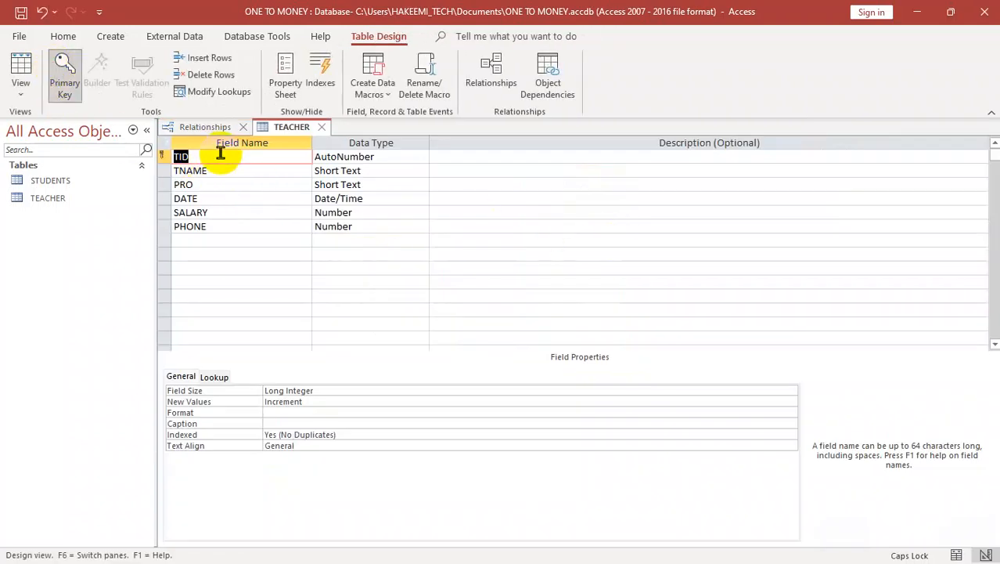
key(ctrl+w)
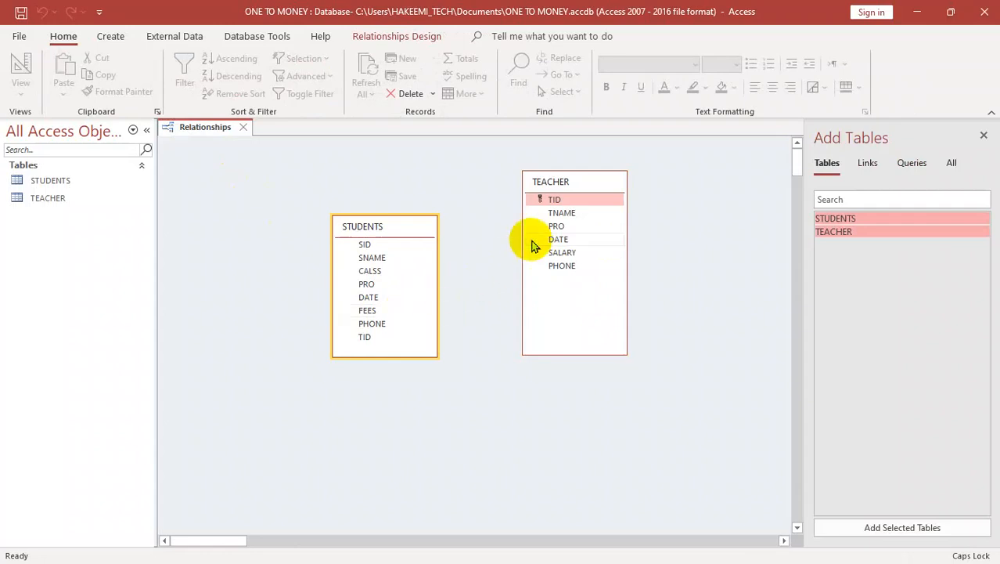
Step: Create a TID-to-TID relationship from TEACHER to STUDENTS without referential integrity and delete it again
drag(543, 205, 368, 343)
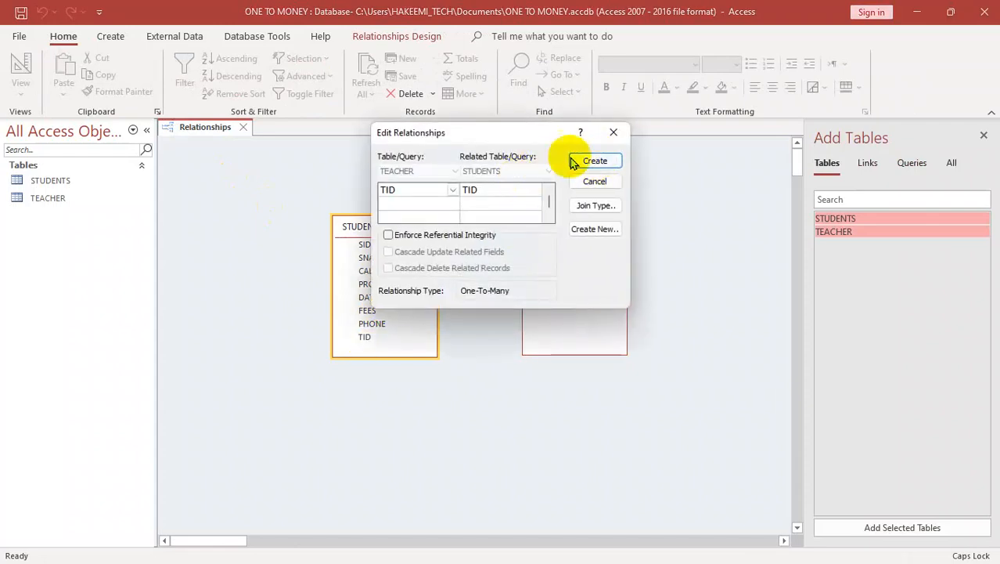
click(587, 162)
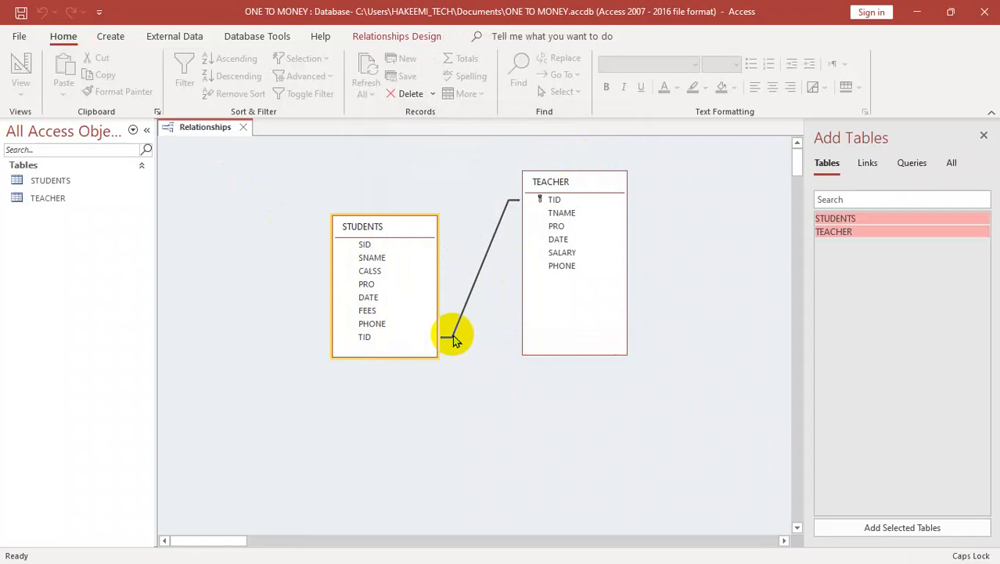
right_click(477, 283)
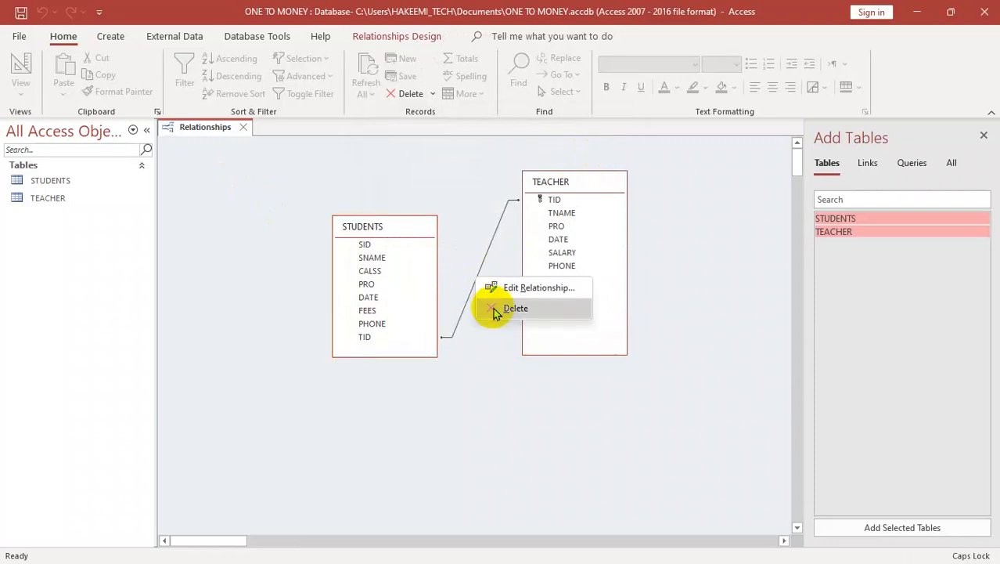
click(494, 308)
click(476, 330)
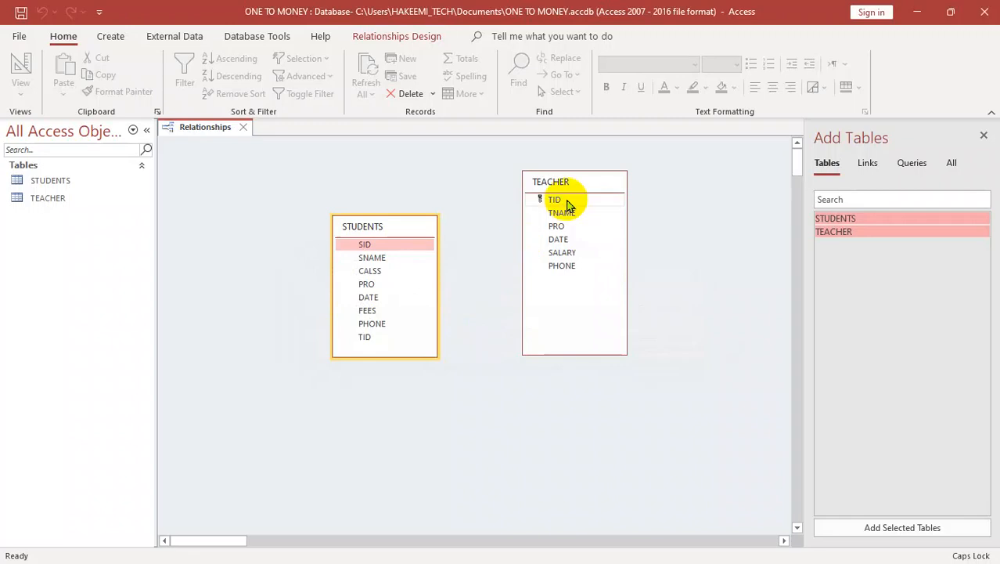
drag(548, 201, 369, 337)
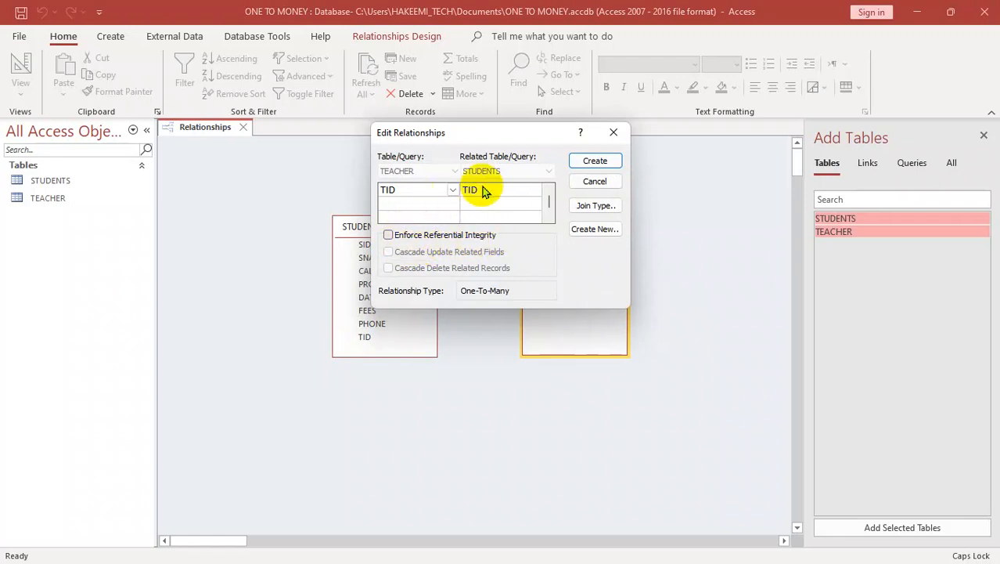
click(391, 235)
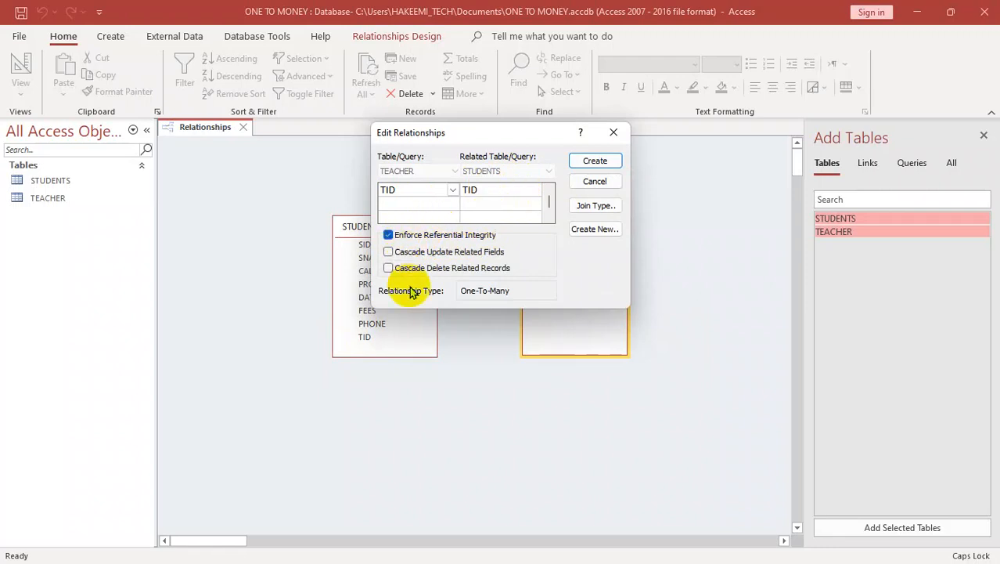
click(614, 133)
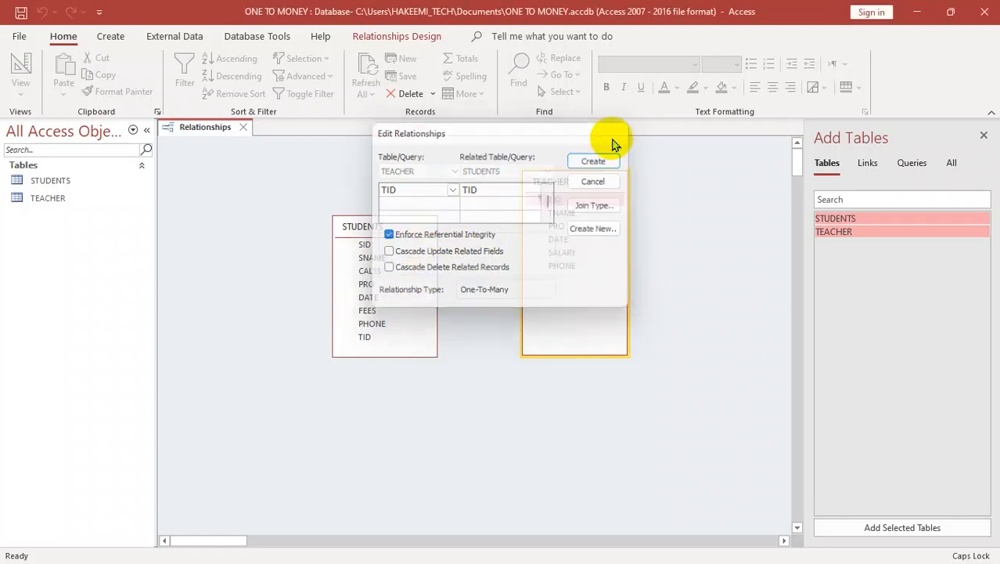
Step: Create a relationship from TEACHER's TID to STUDENTS' CALSS without referential integrity and delete it again
drag(542, 198, 369, 271)
click(596, 164)
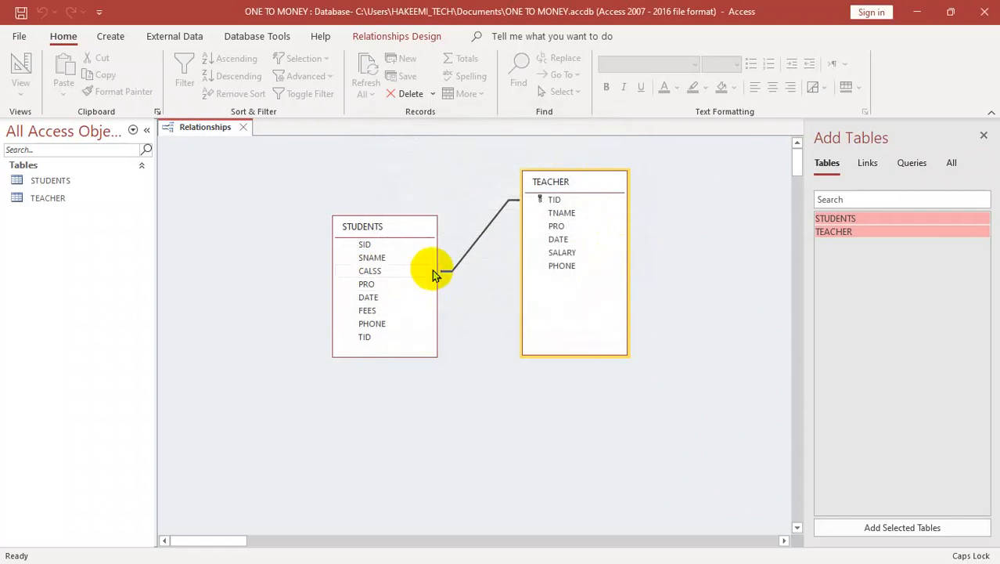
right_click(459, 267)
click(487, 292)
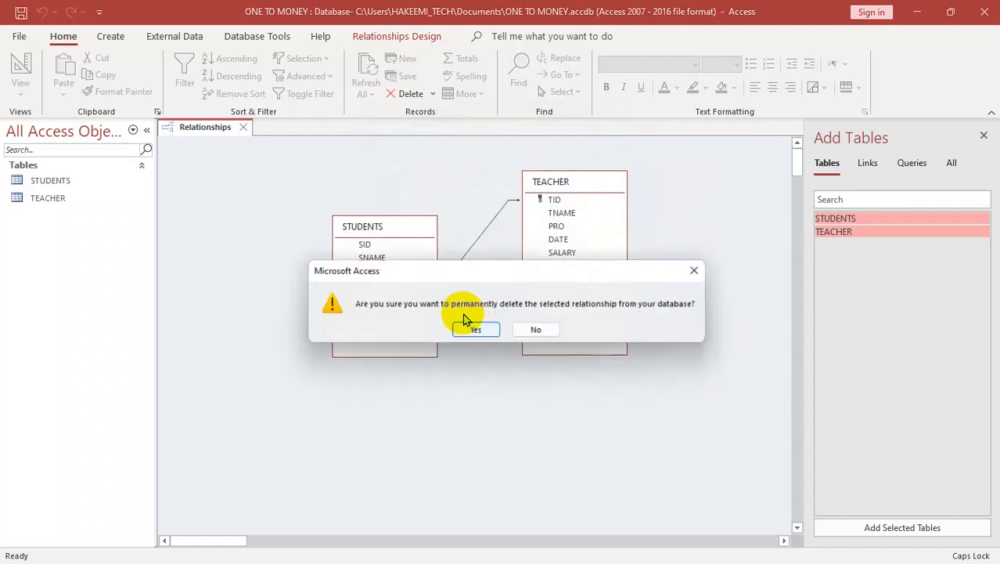
click(472, 328)
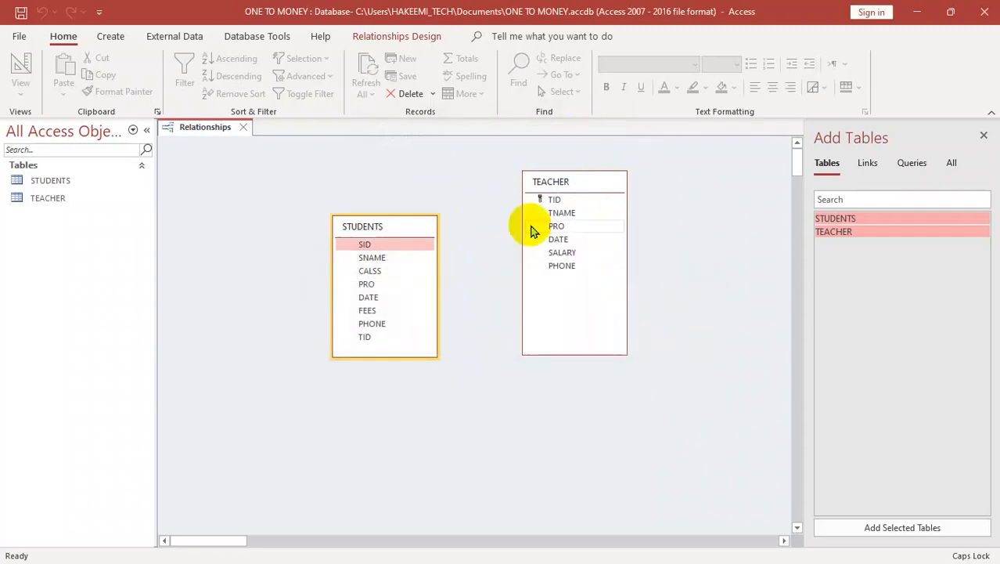
drag(545, 200, 500, 251)
drag(387, 329, 368, 337)
click(597, 160)
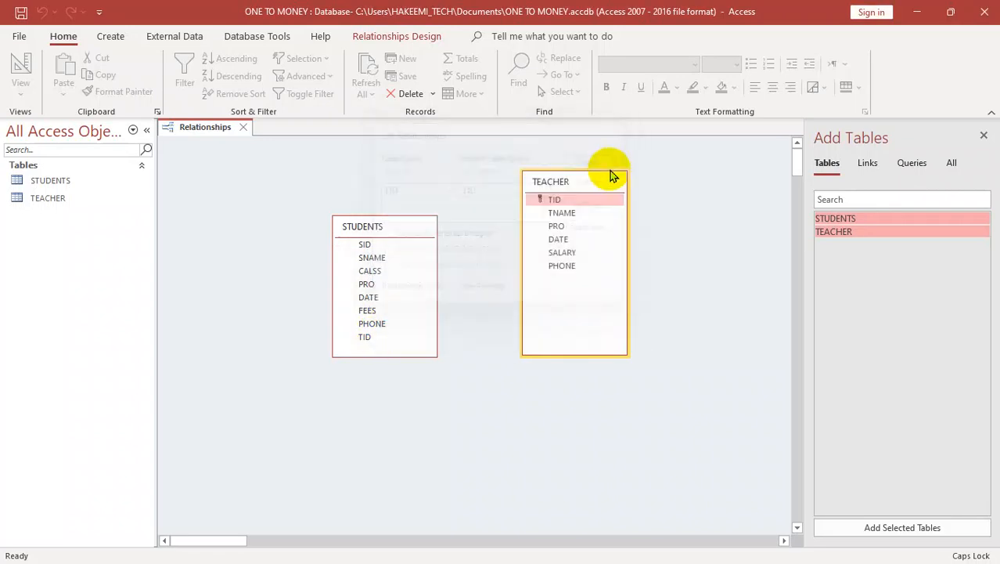
Step: Try to relate TEACHER's TID to STUDENTS' CALSS with referential integrity enforced, and dismiss the relationship dialog
drag(556, 198, 370, 270)
click(418, 235)
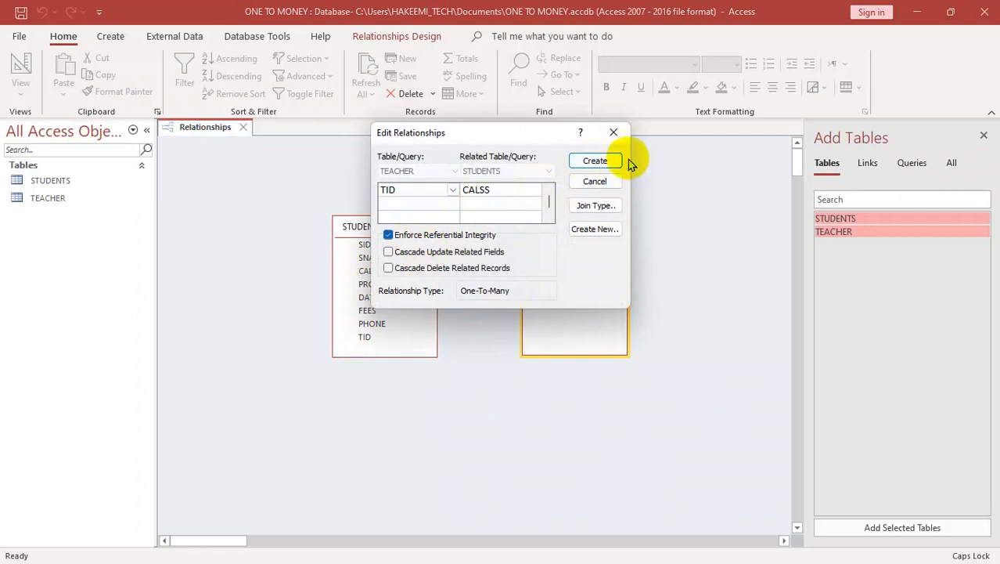
click(614, 160)
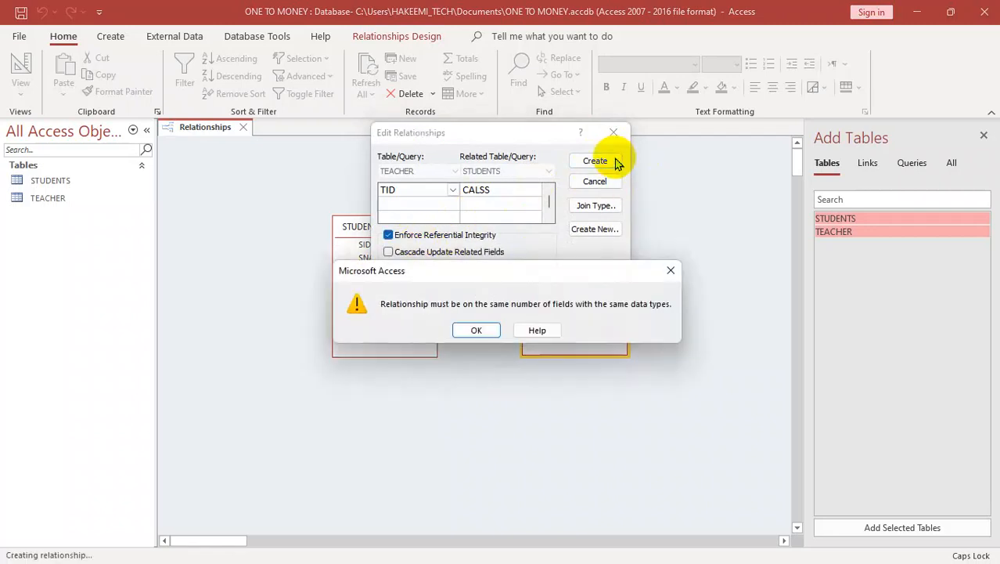
click(492, 332)
click(612, 132)
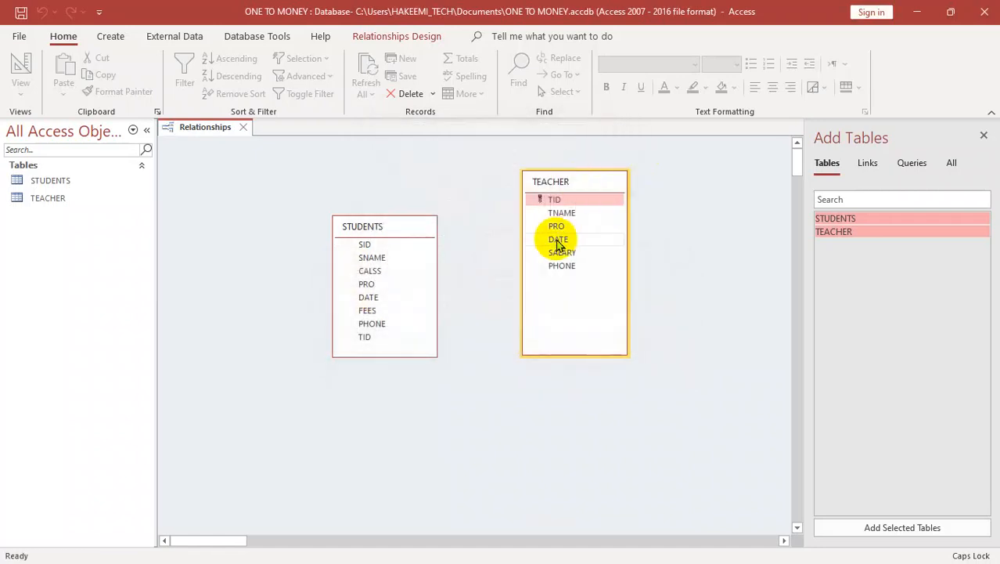
Step: Try to relate TEACHER's TID to STUDENTS' TID with referential integrity enforced, and dismiss the relationship dialog
drag(540, 208, 365, 337)
click(417, 235)
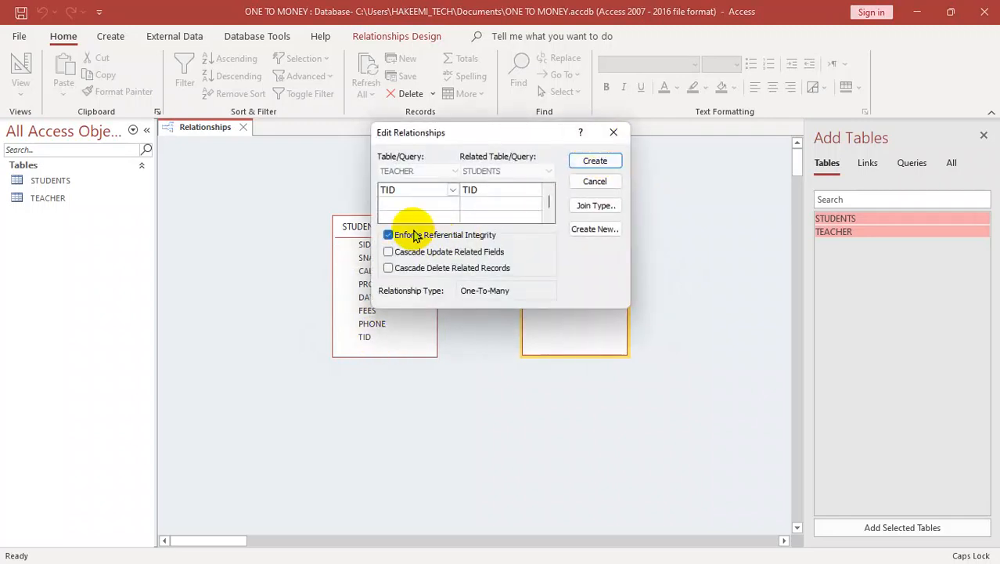
click(593, 160)
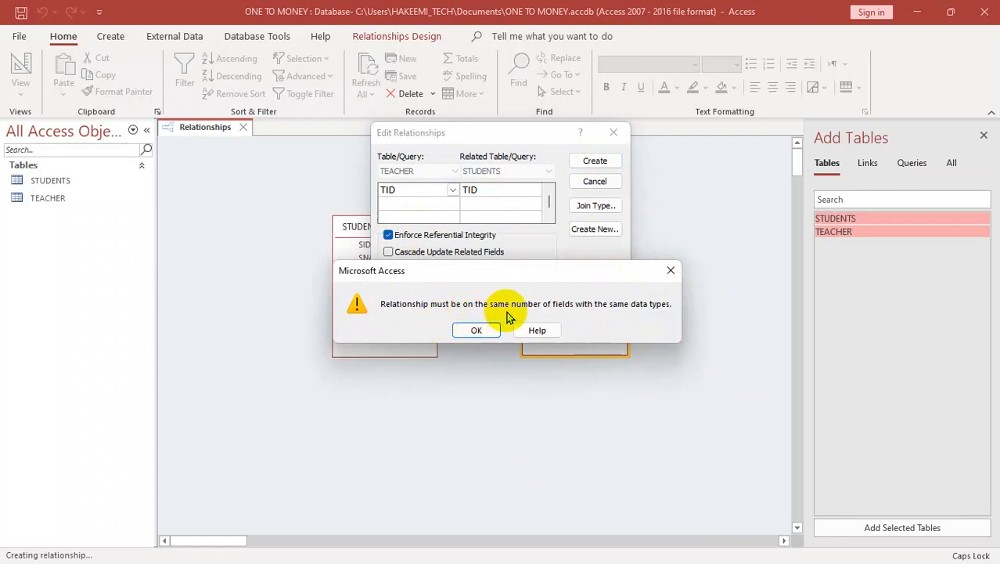
click(670, 271)
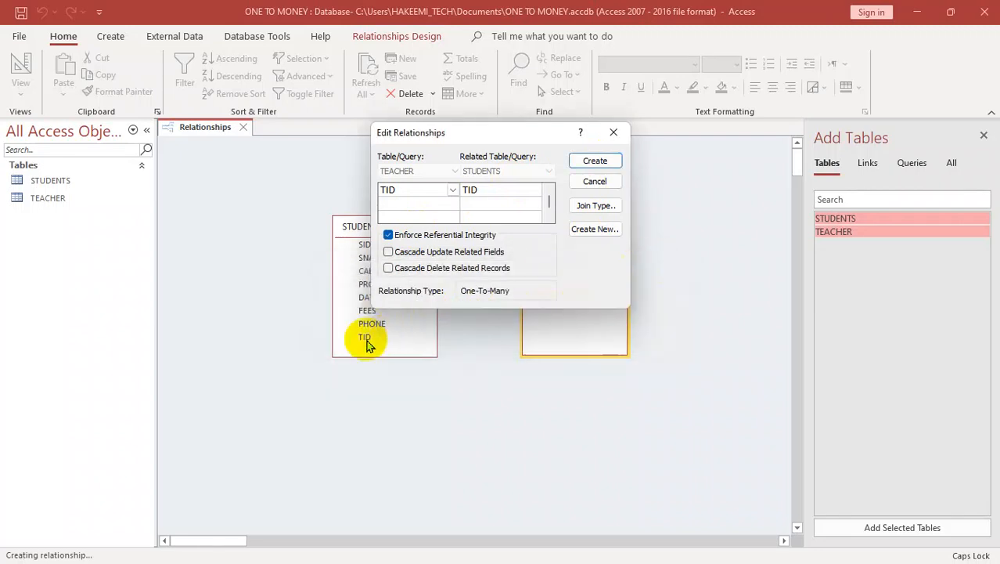
click(614, 132)
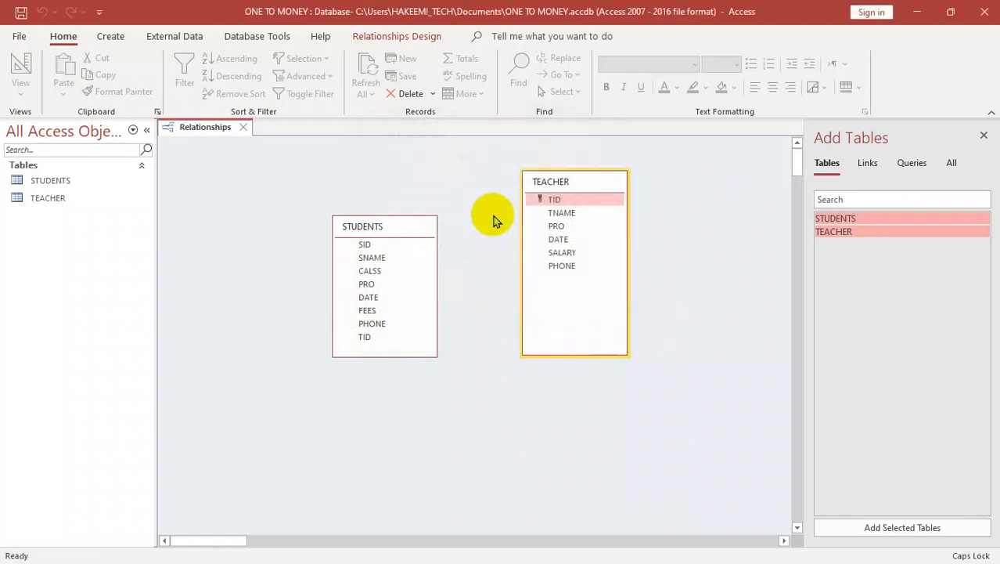
Step: Change the data type of the TID field in the STUDENTS table's design to Number and return to the relationships layout
right_click(394, 228)
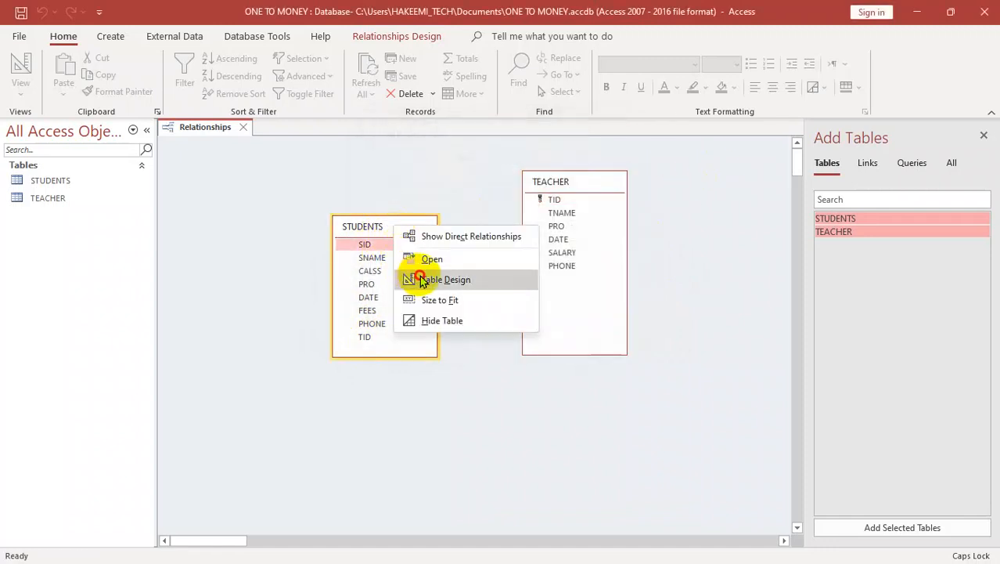
click(409, 278)
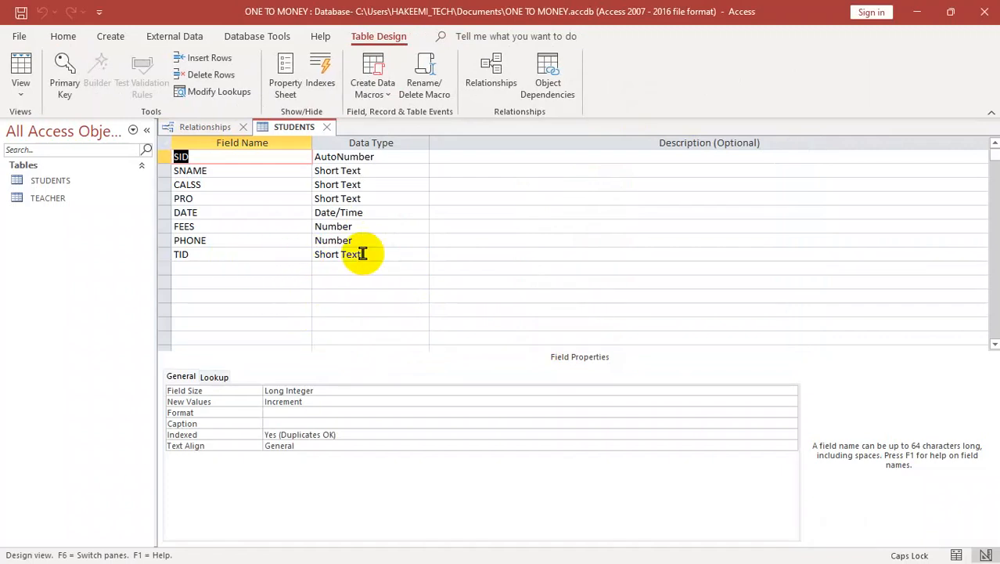
click(389, 252)
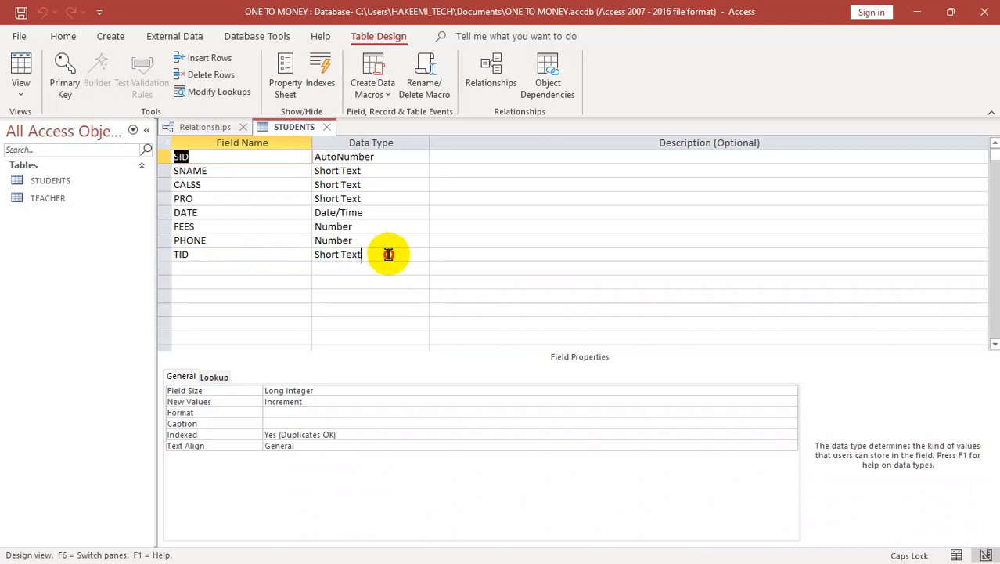
click(422, 255)
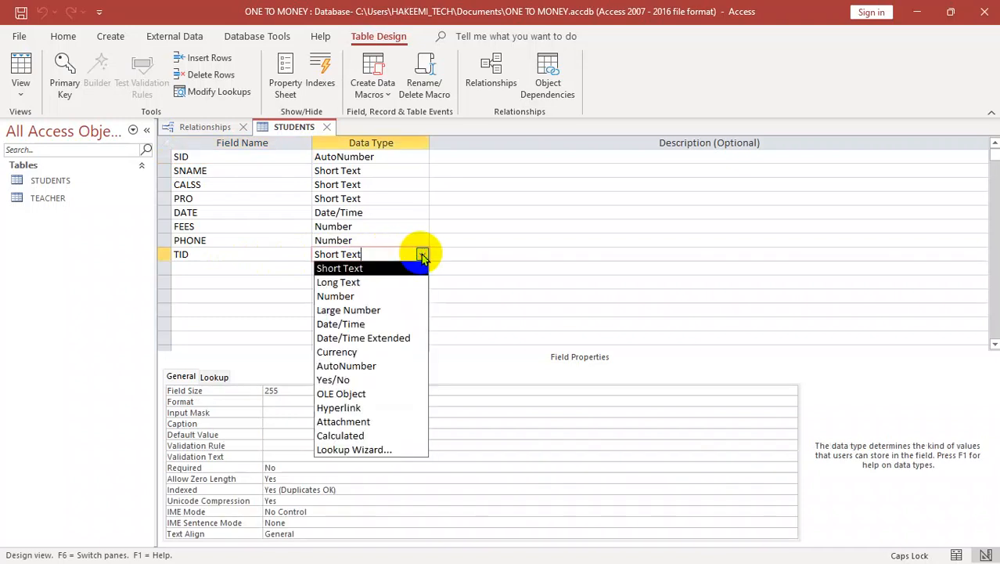
click(342, 299)
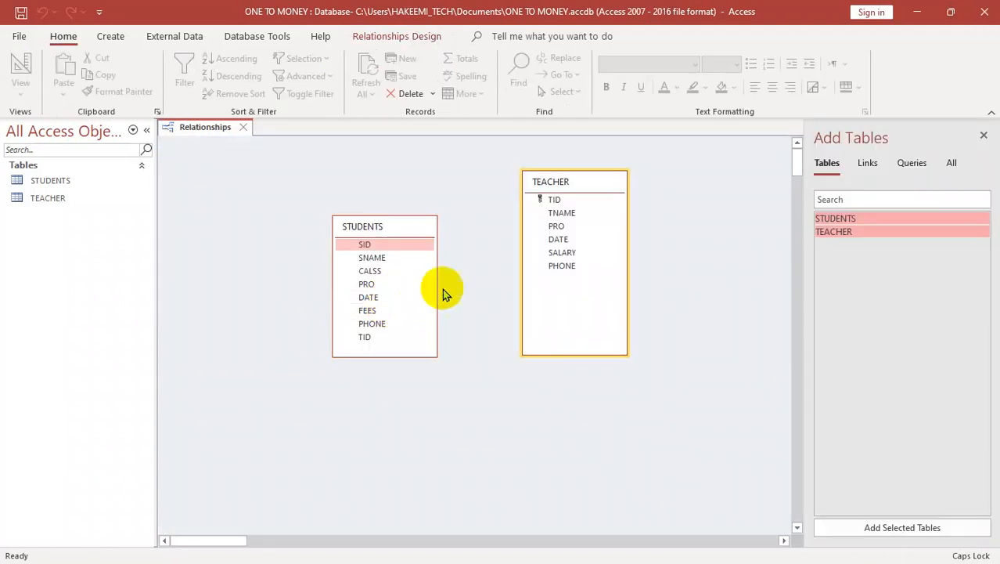
Step: Create a one-to-many relationship from TEACHER's TID to STUDENTS' TID with referential integrity enforced
drag(555, 200, 366, 337)
click(409, 234)
click(595, 160)
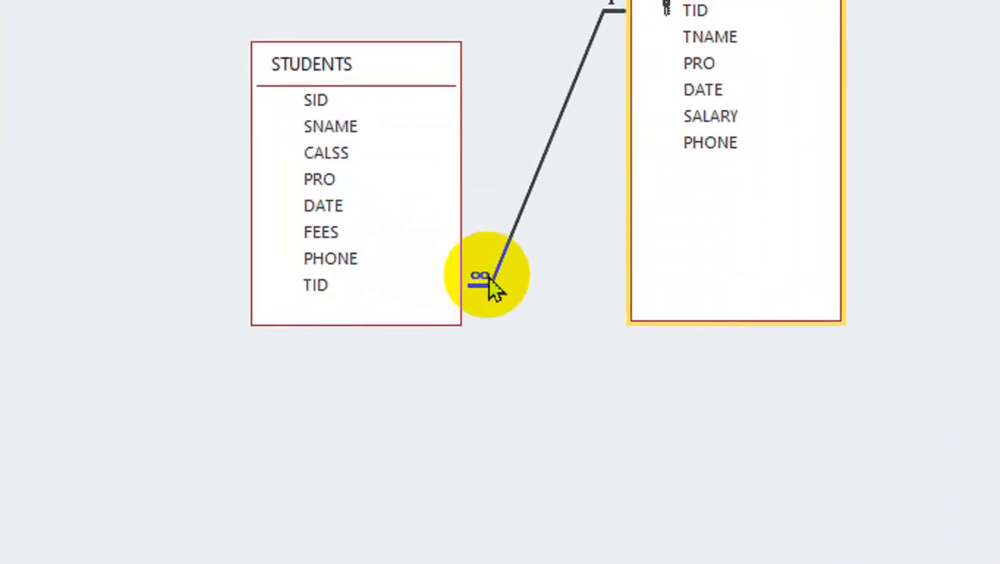
Step: Reposition the STUDENTS table slightly farther from TEACHER in the relationships layout
drag(424, 83, 252, 157)
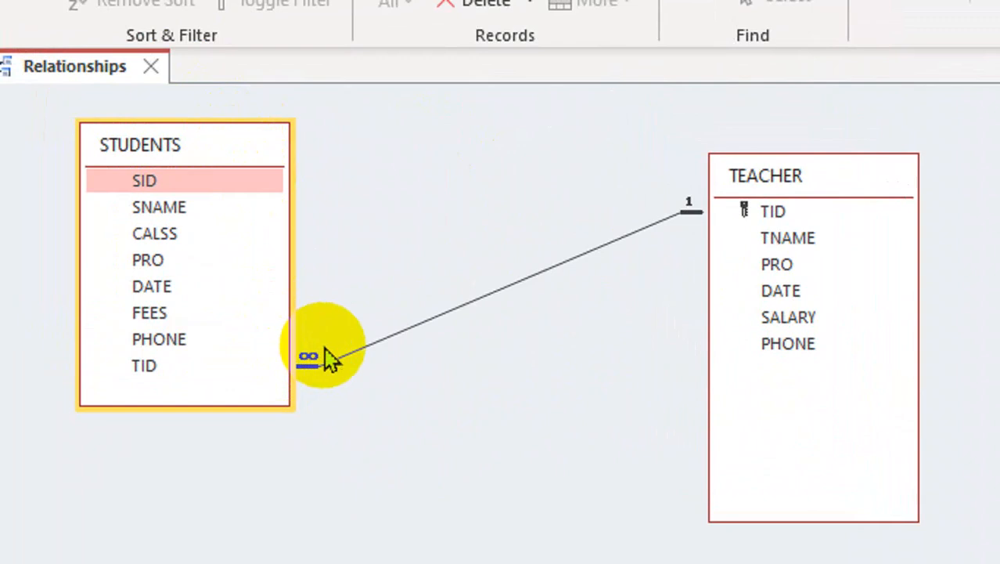
drag(230, 149, 397, 232)
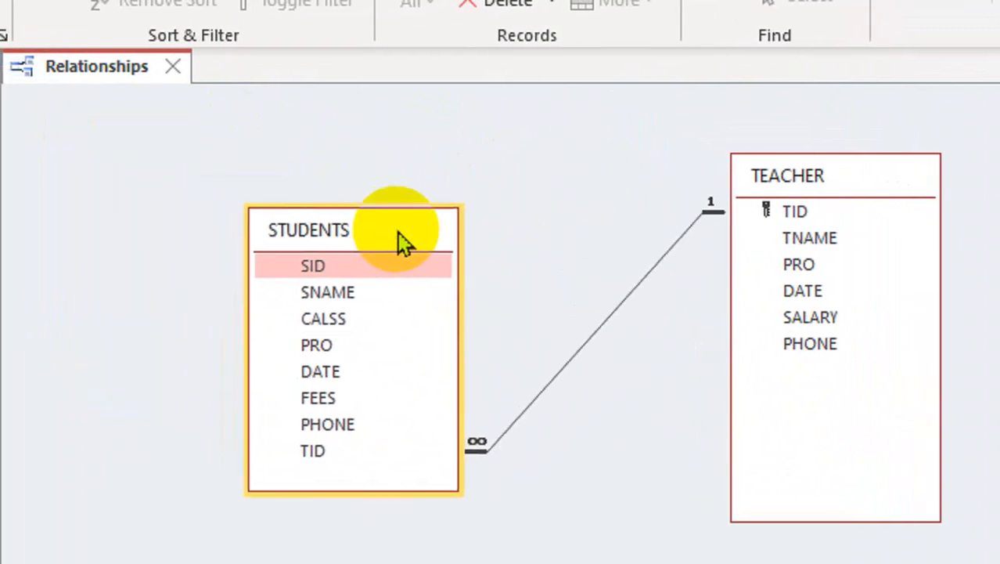
Step: Delete the one-to-many relationship between the TEACHER and STUDENTS tables
right_click(599, 333)
right_click(598, 332)
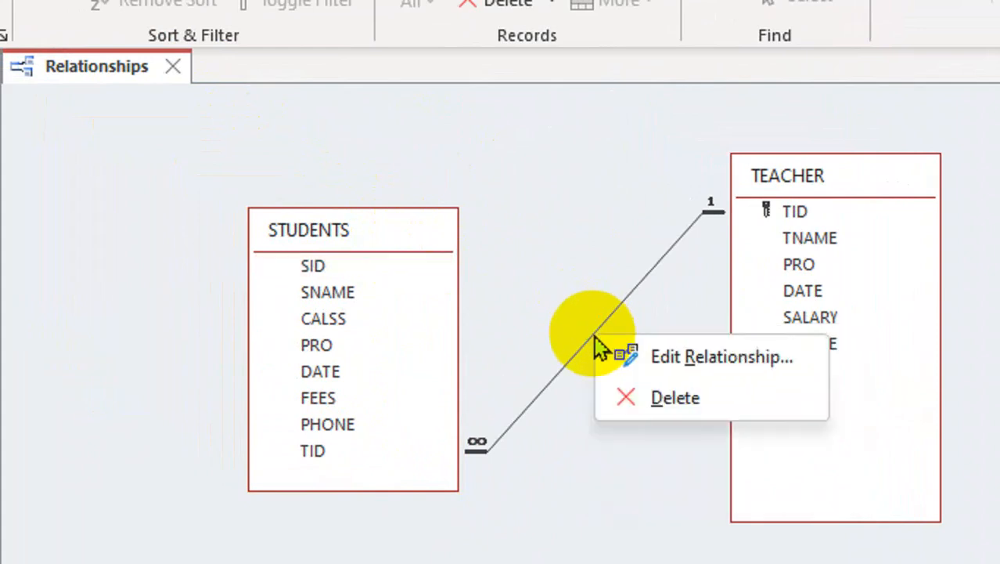
click(611, 395)
click(641, 429)
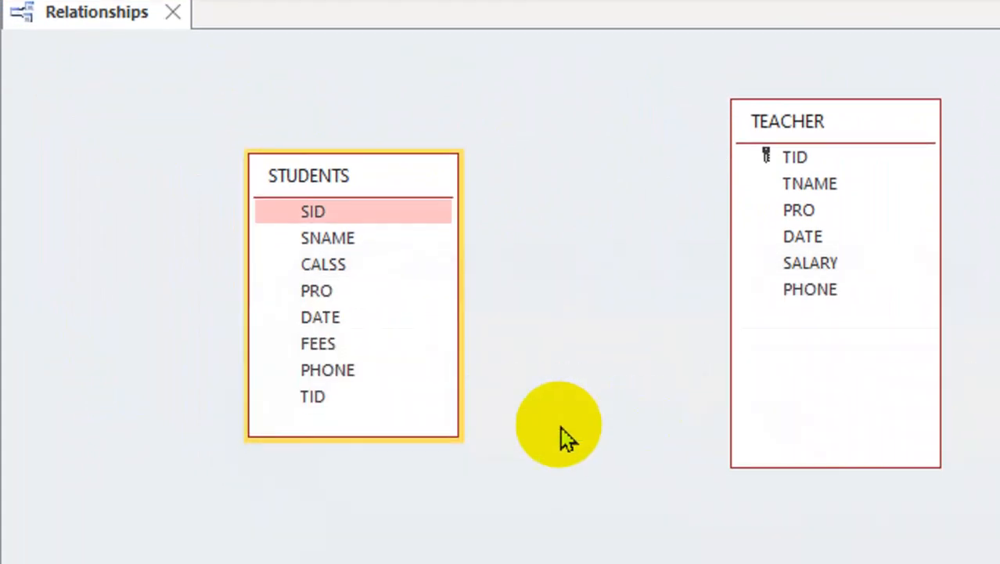
Step: Relate the TID field of TEACHER to the TID field of STUDENTS
drag(742, 160, 250, 407)
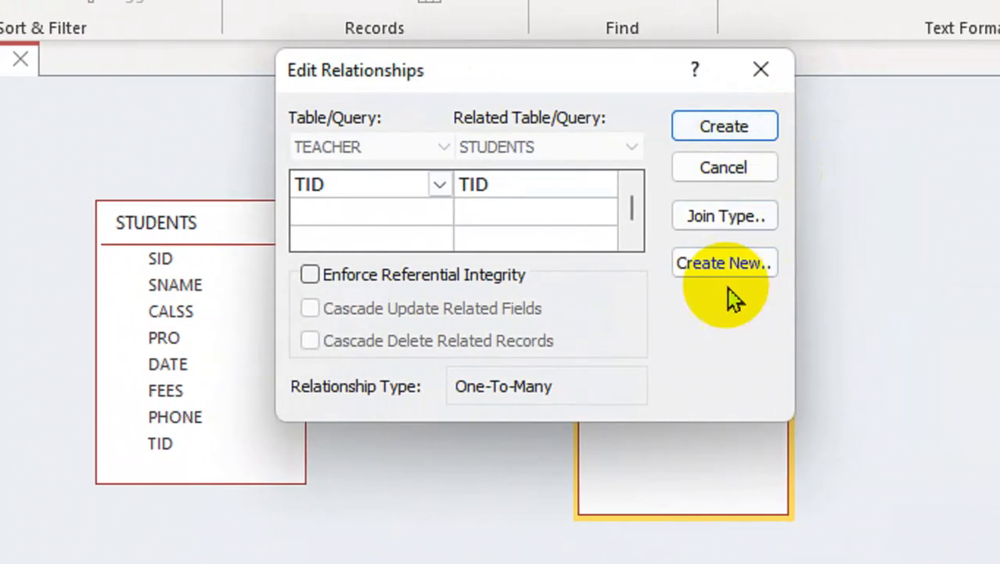
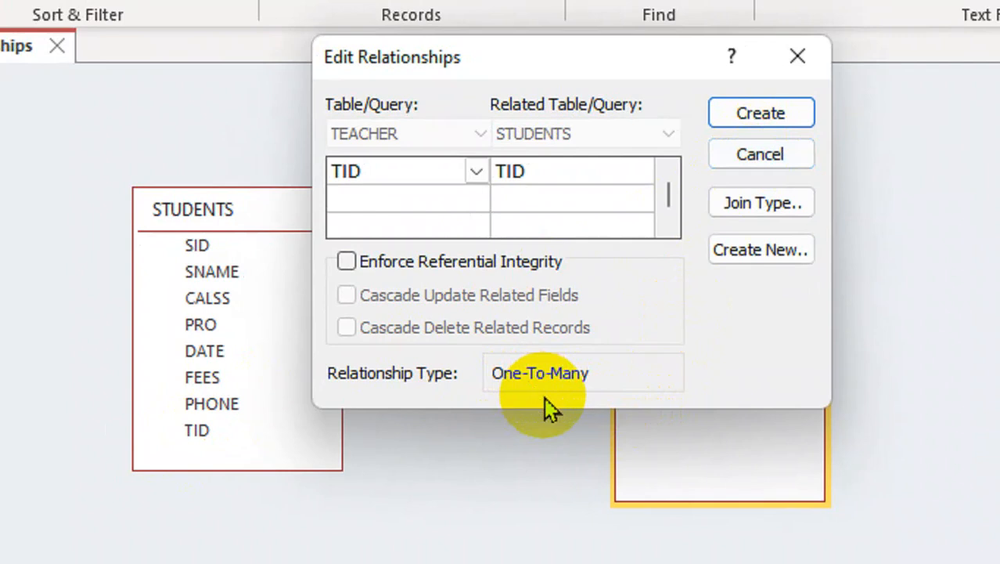
Step: Create the TEACHER–STUDENTS relationship with referential integrity, cascade update and cascade delete enabled, and close the relationships layout
click(347, 266)
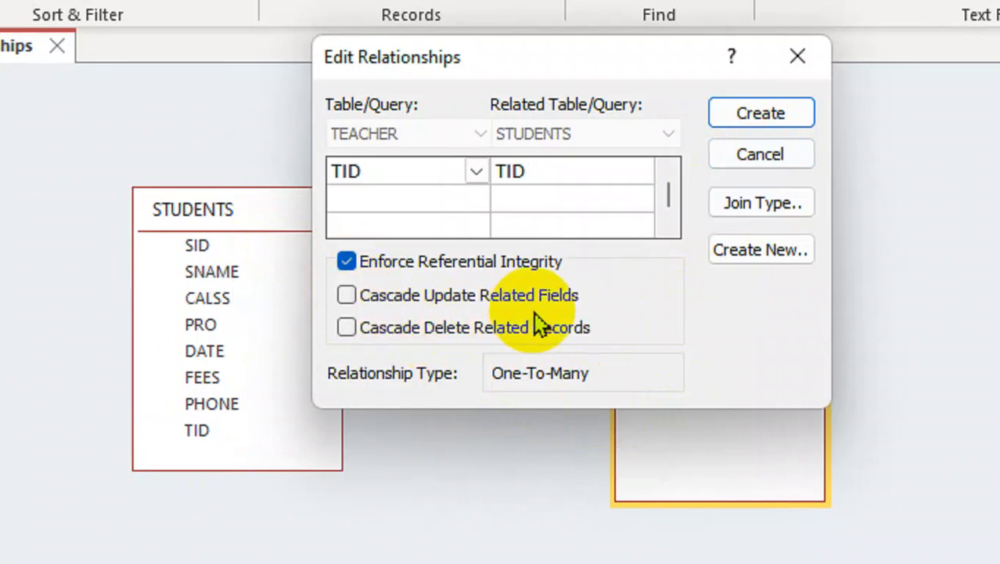
click(352, 297)
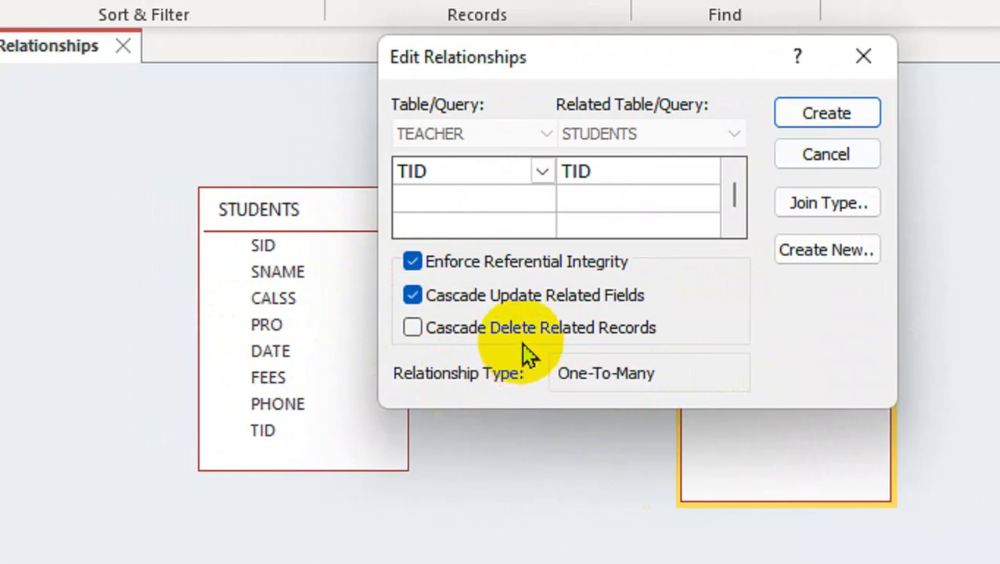
click(438, 336)
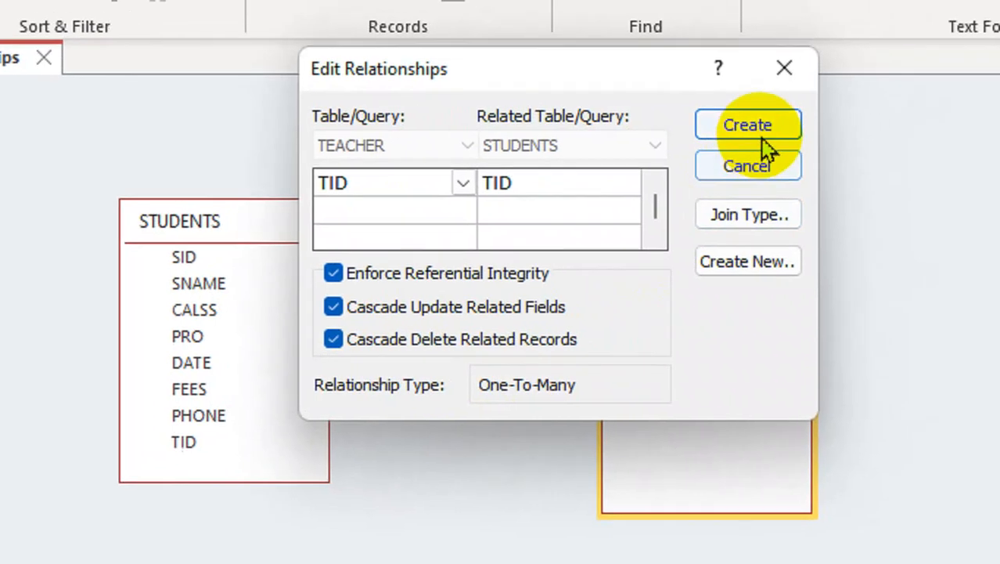
click(829, 115)
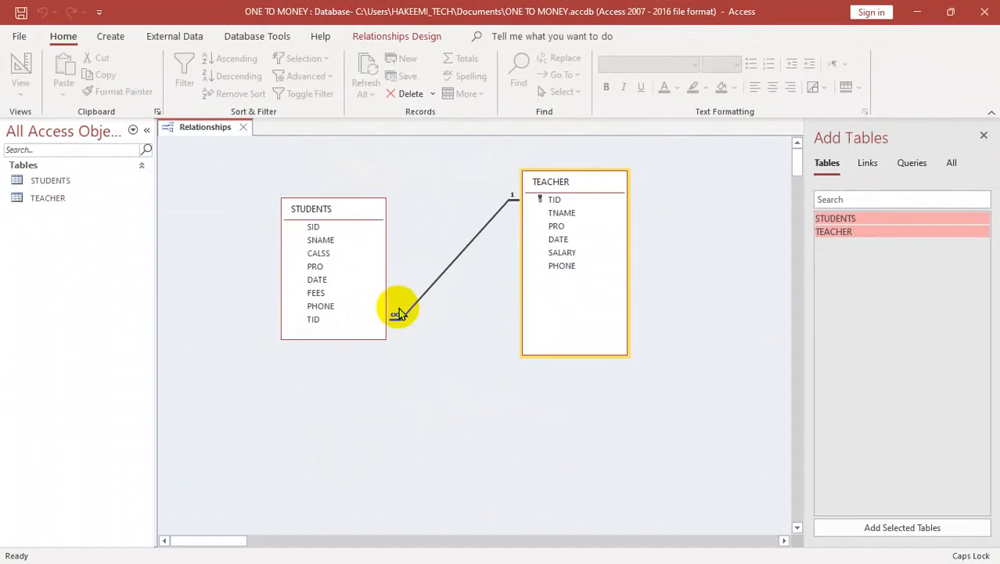
key(ctrl+w)
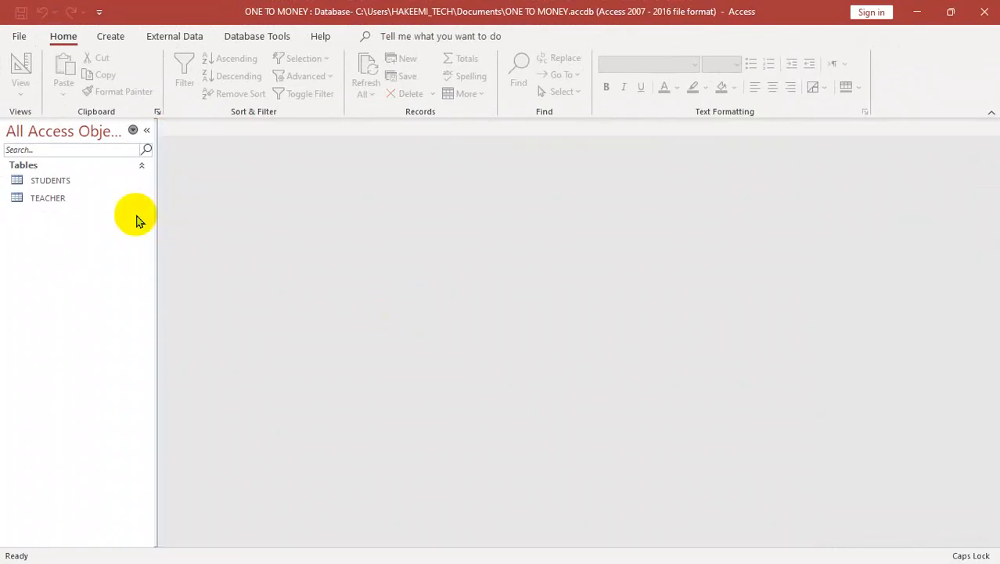
double_click(78, 185)
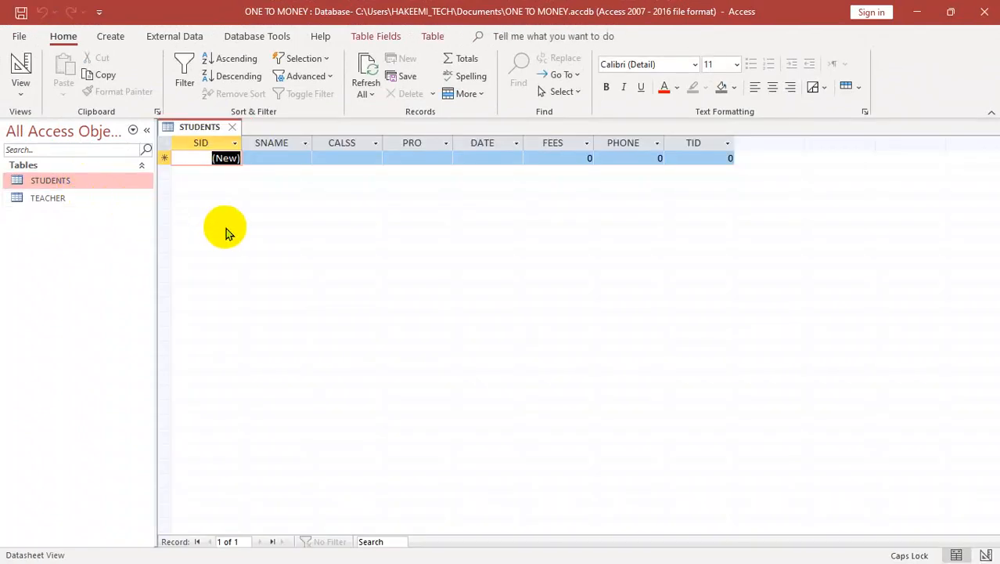
key(Tab)
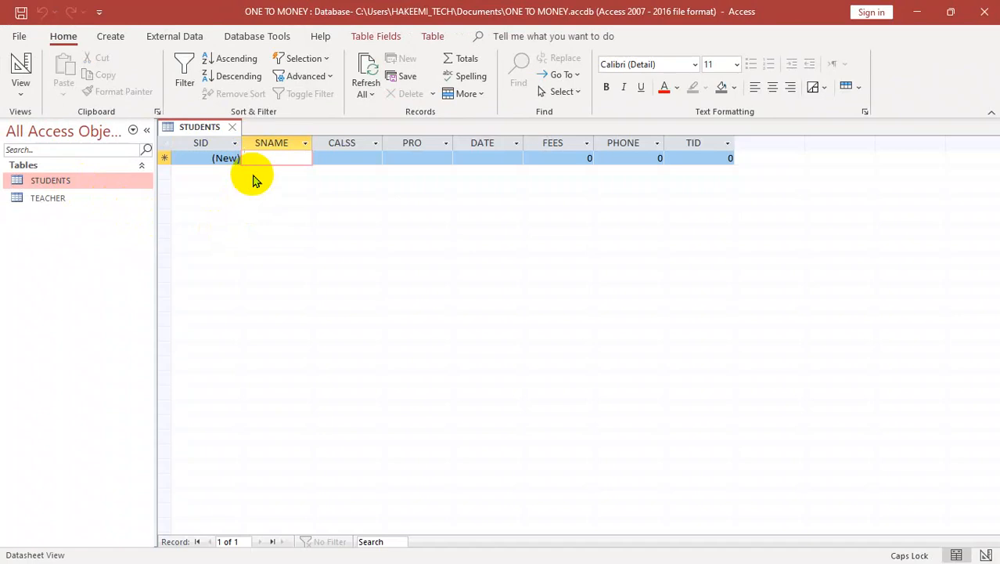
text(KHAILD)
key(Tab)
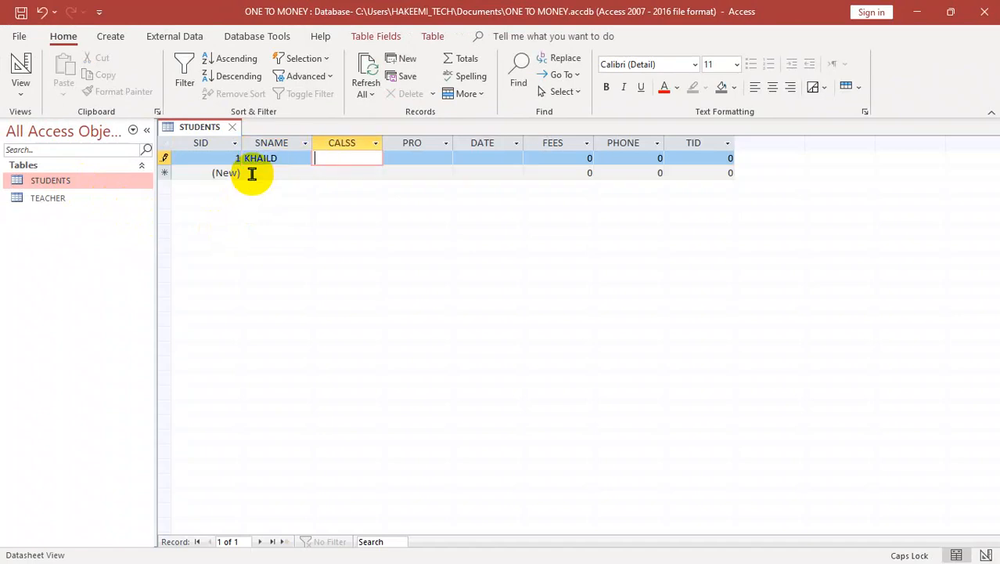
text(A)
key(Tab)
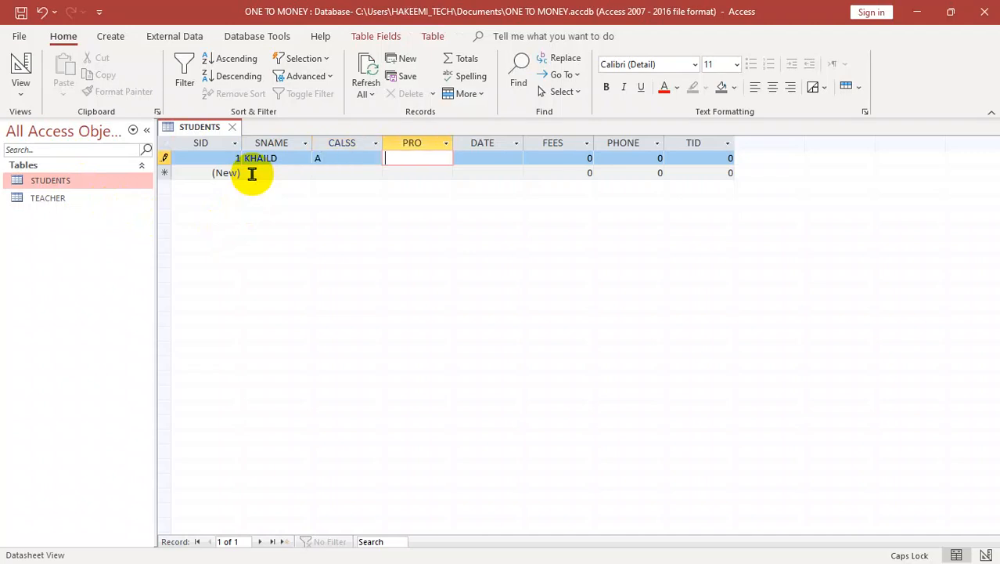
text(WINDOWS)
key(Tab)
text(4/3/2025)
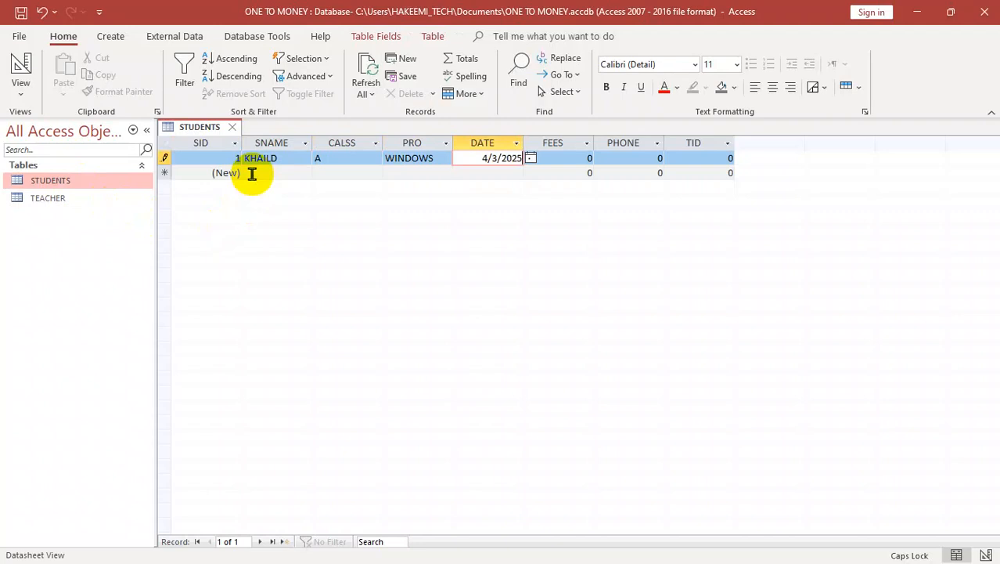
key(Tab)
text(400)
key(Tab)
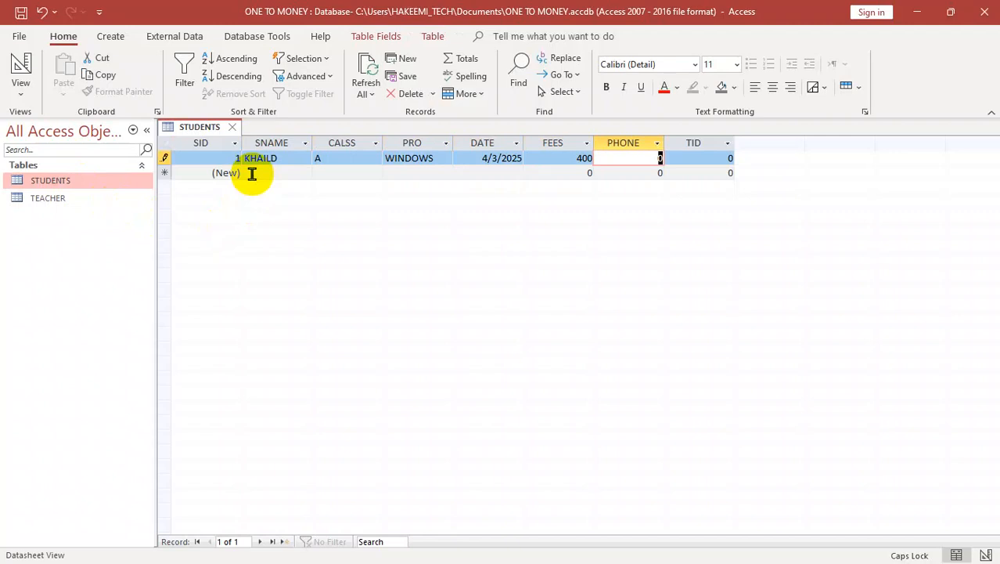
text(043345)
key(Tab)
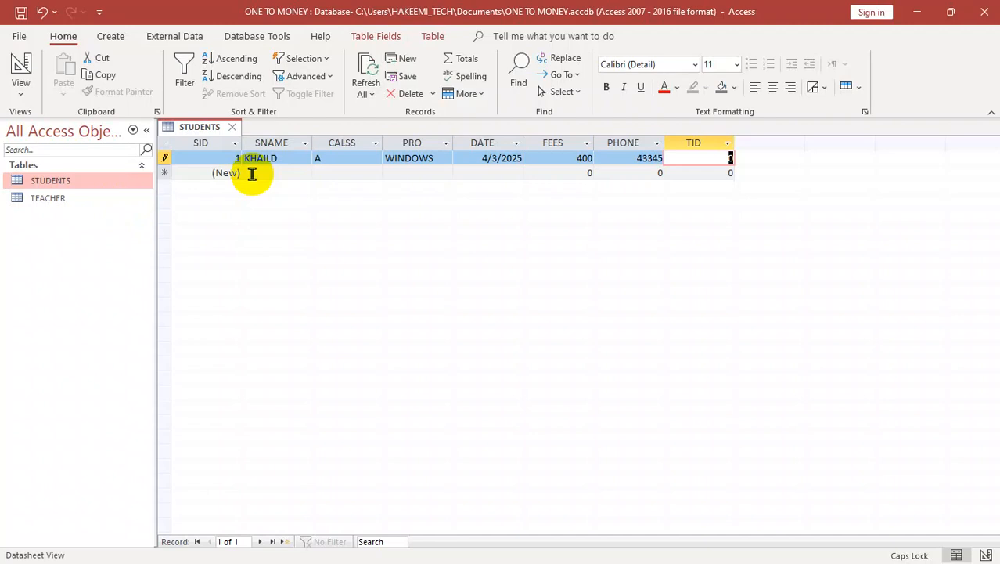
key(Escape)
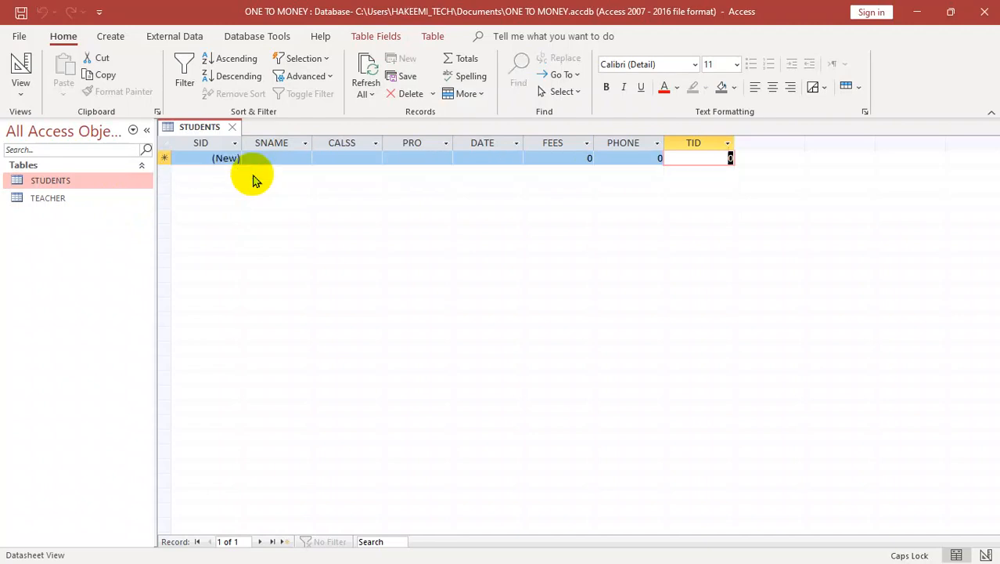
key(ctrl+w)
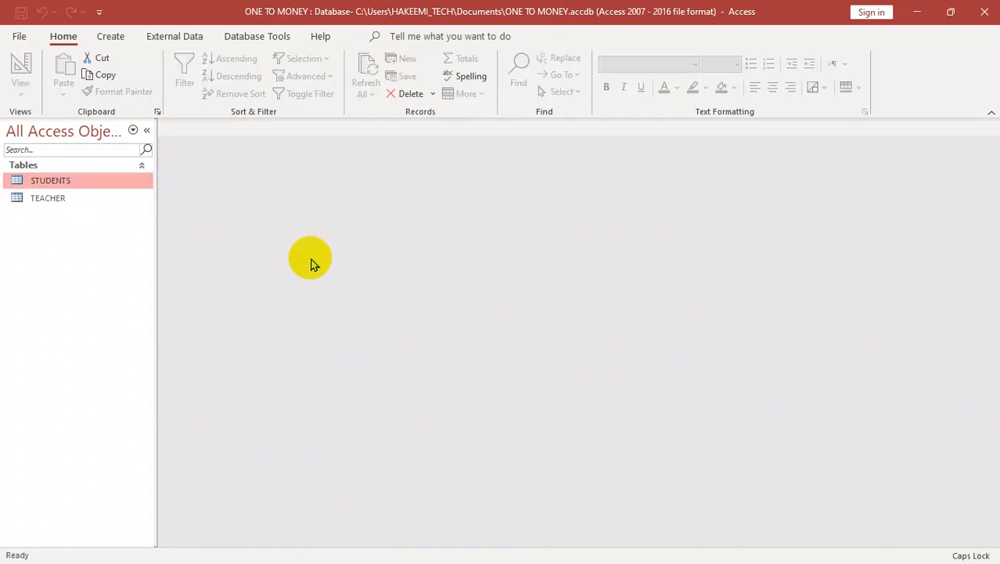
Step: Open the TEACHER table and start its first record with the teacher's name and ENGLISH as PRO
click(72, 205)
double_click(73, 205)
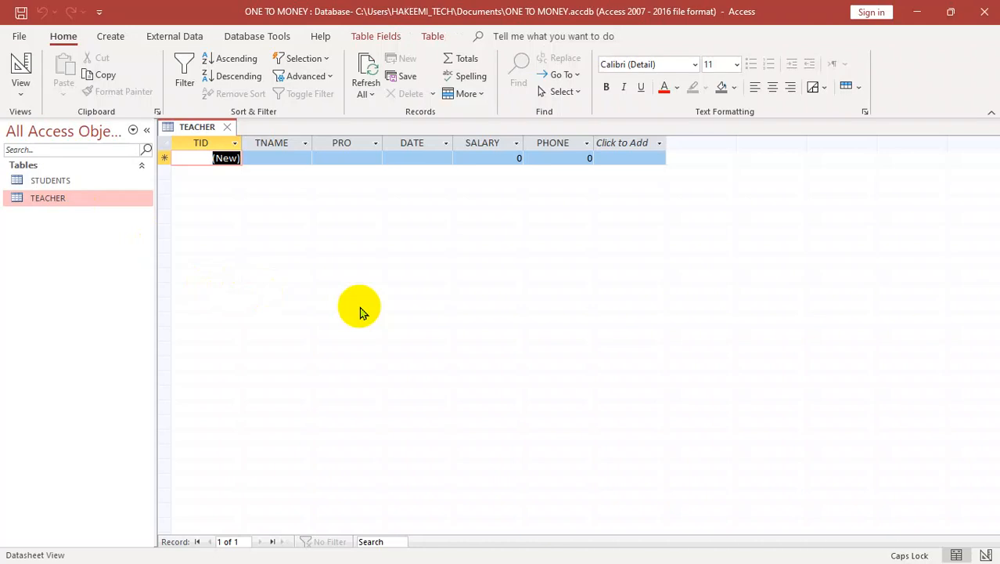
key(Tab)
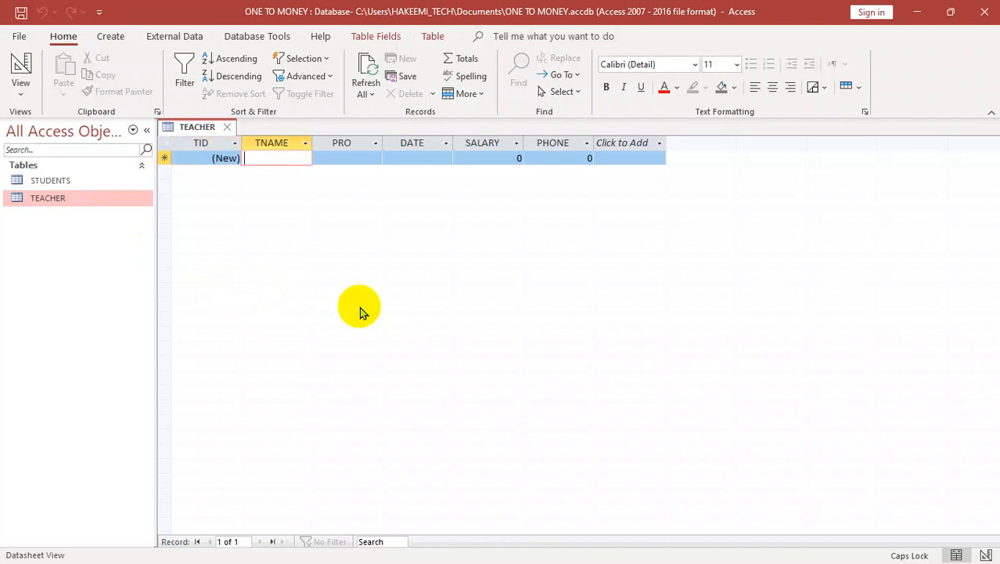
text(HAKMAT)
key(Tab)
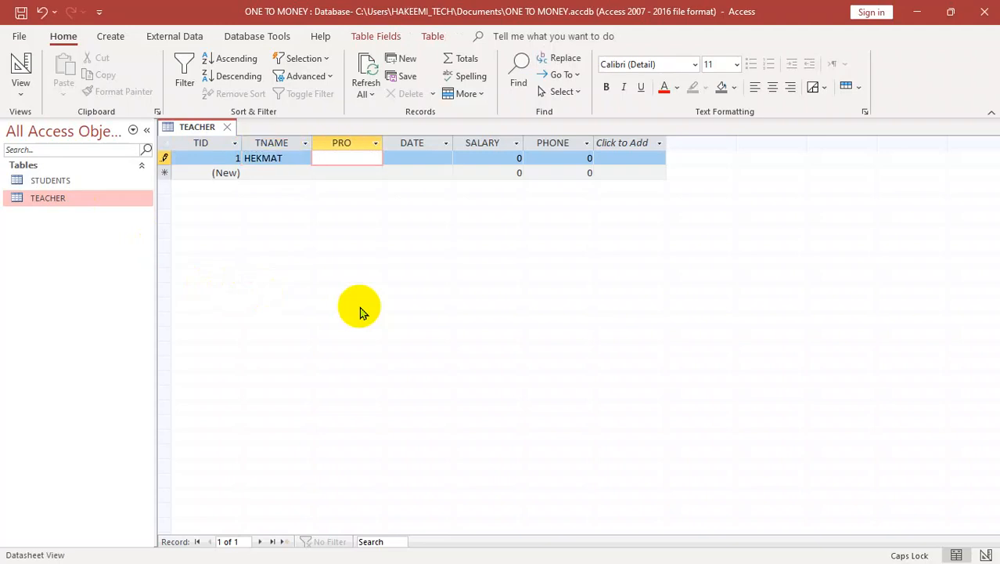
text(ENB)
text(ISH)
key(Tab)
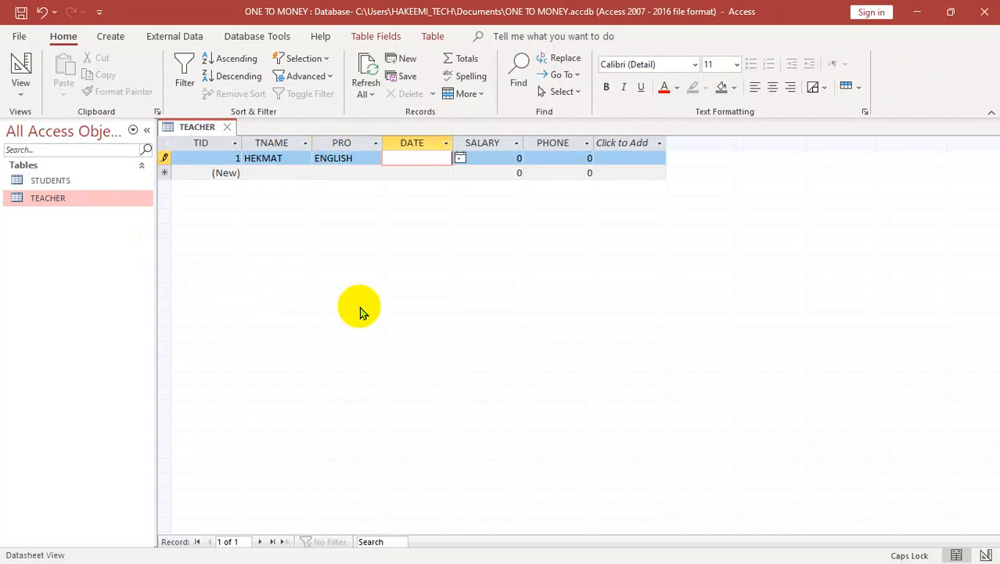
Step: Complete the first teacher record with date 2/2/2022, salary 9000 and the teacher's phone number
text(2/2/2022)
key(Tab)
text(9)
key(Tab)
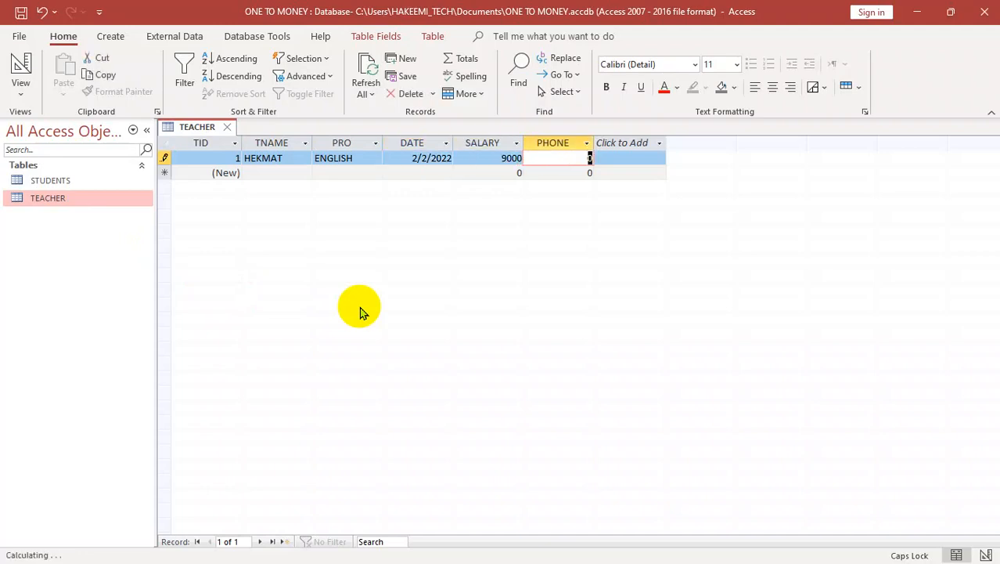
text(334534)
key(Tab)
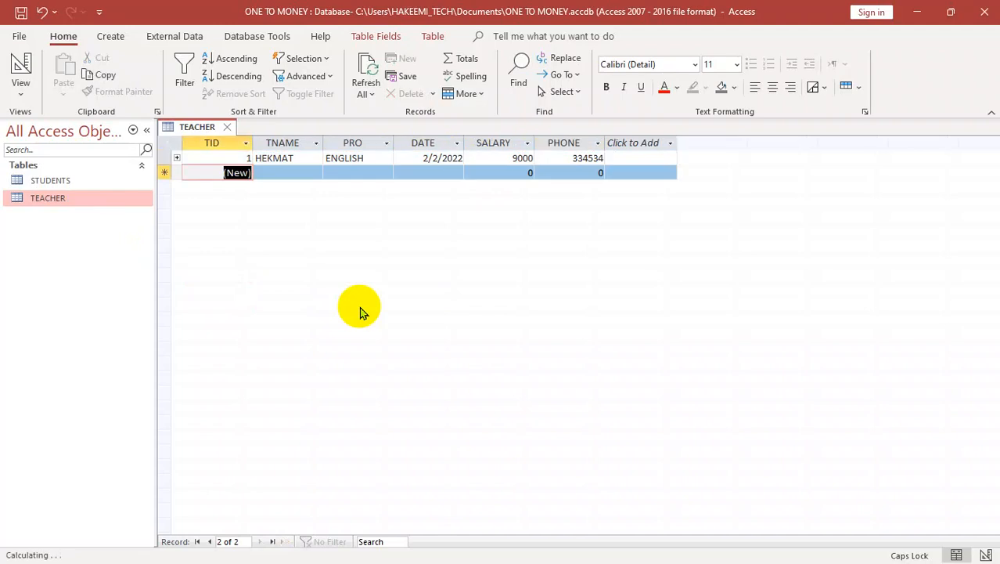
Step: Add a second teacher record with the teacher's name, PRO GRAMMER, date 1/1/2025, salary 12000 and the phone number
key(Tab)
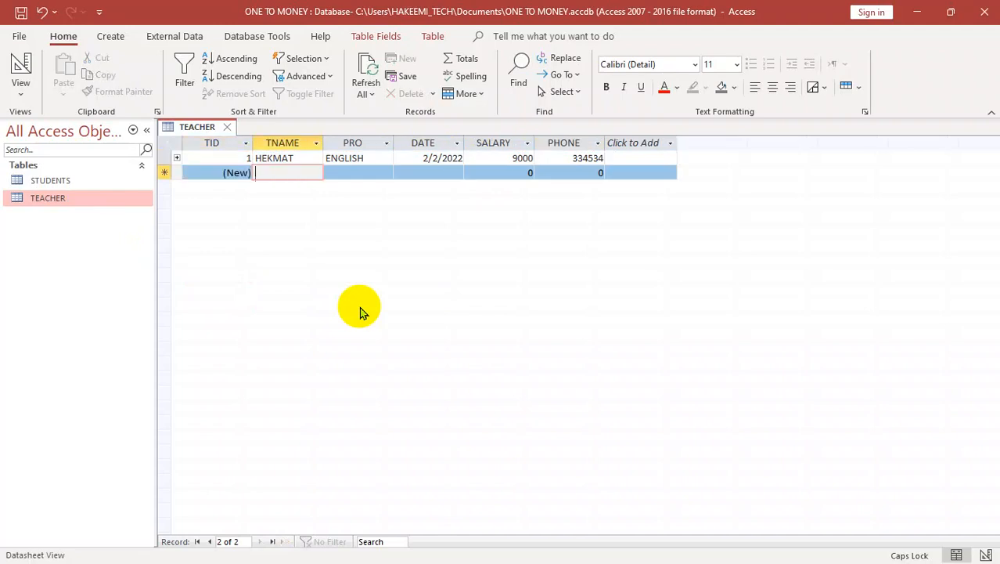
text(FAZAL)
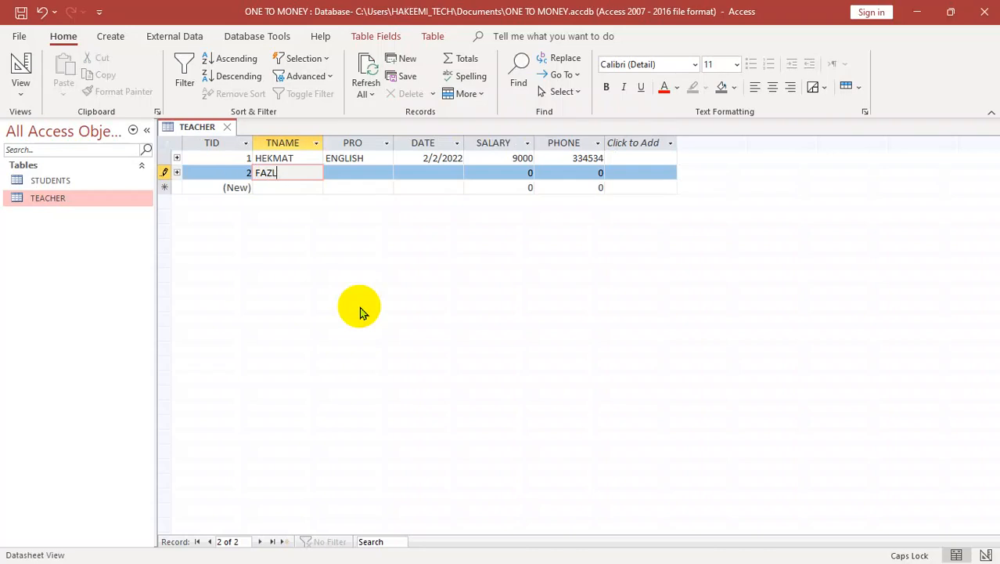
text(I)
key(Tab)
text(GRAMMER)
key(Tab)
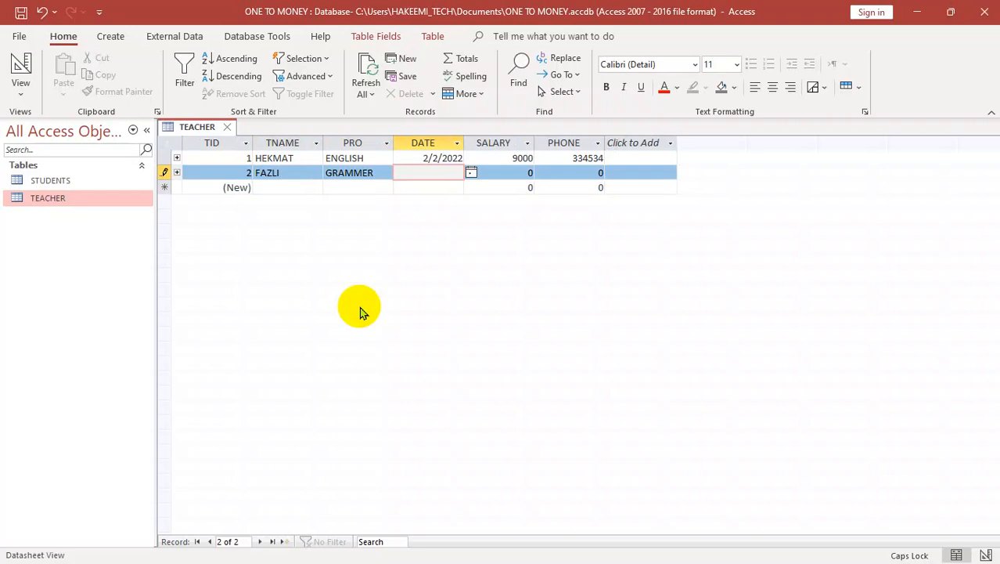
text(1/1/2025)
key(Tab)
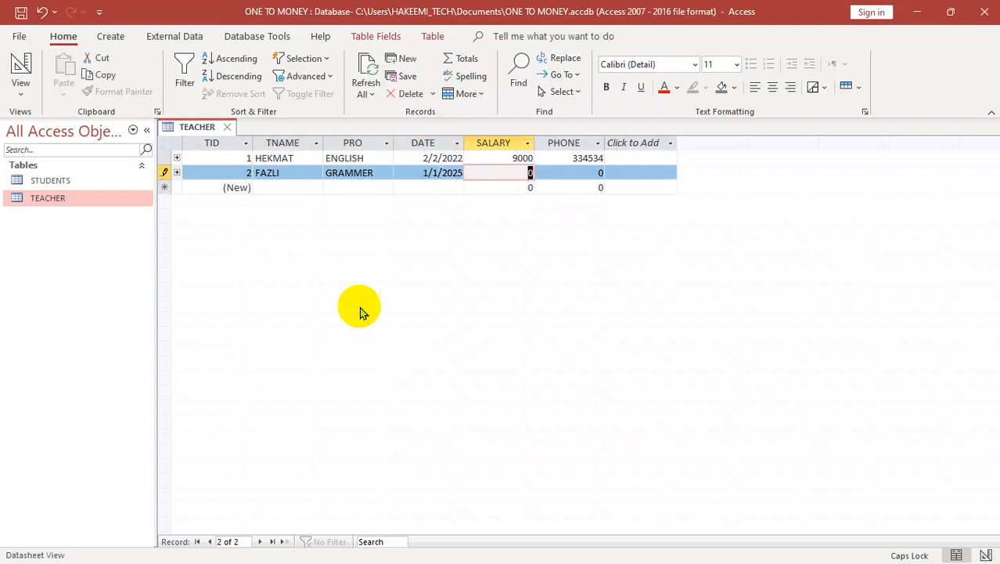
text(12000)
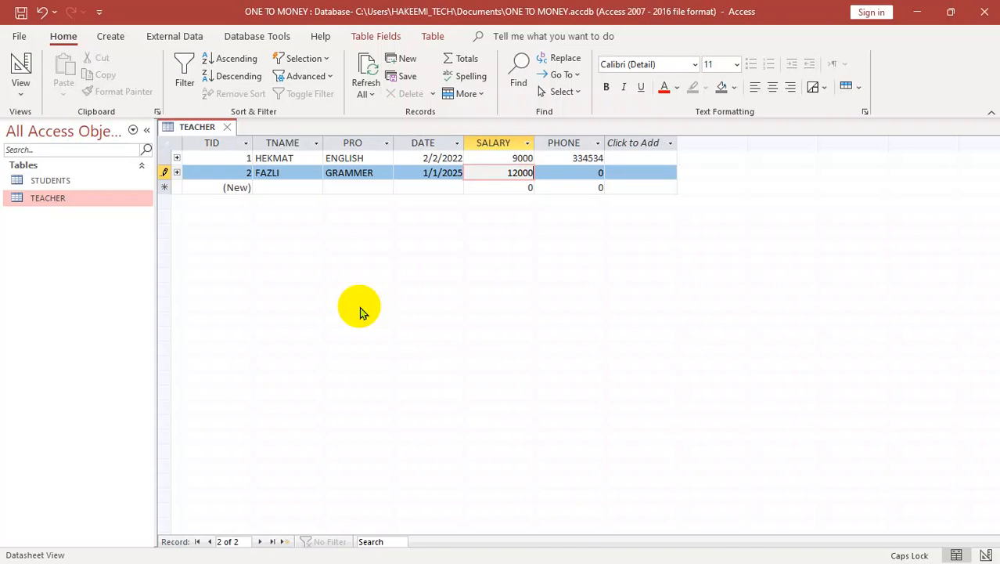
key(Tab)
text(4353453)
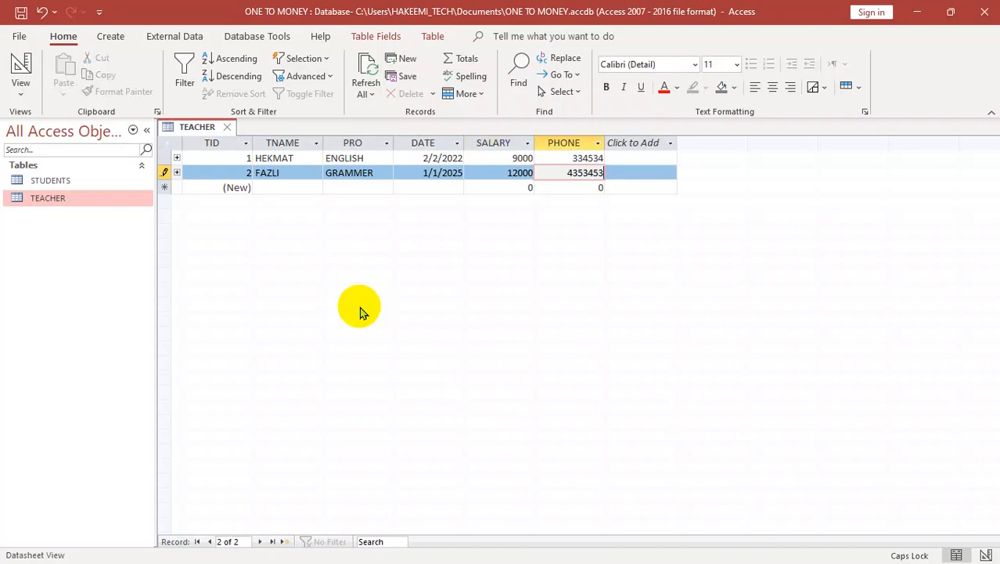
key(Tab)
key(Tab)
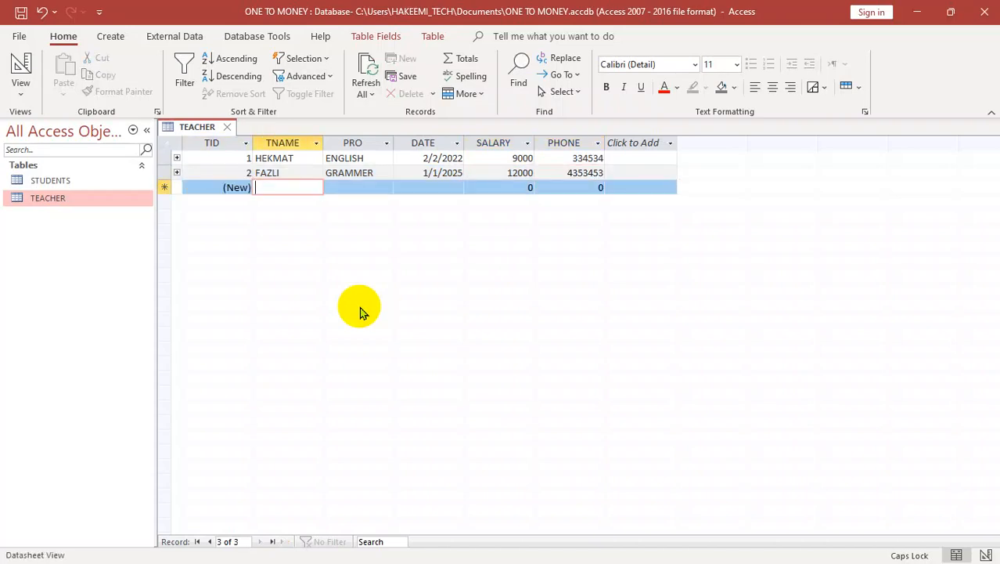
Step: Start a third teacher record with the teacher's name and COMPUTER as PRO
text(HAKEEMI)
key(Tab)
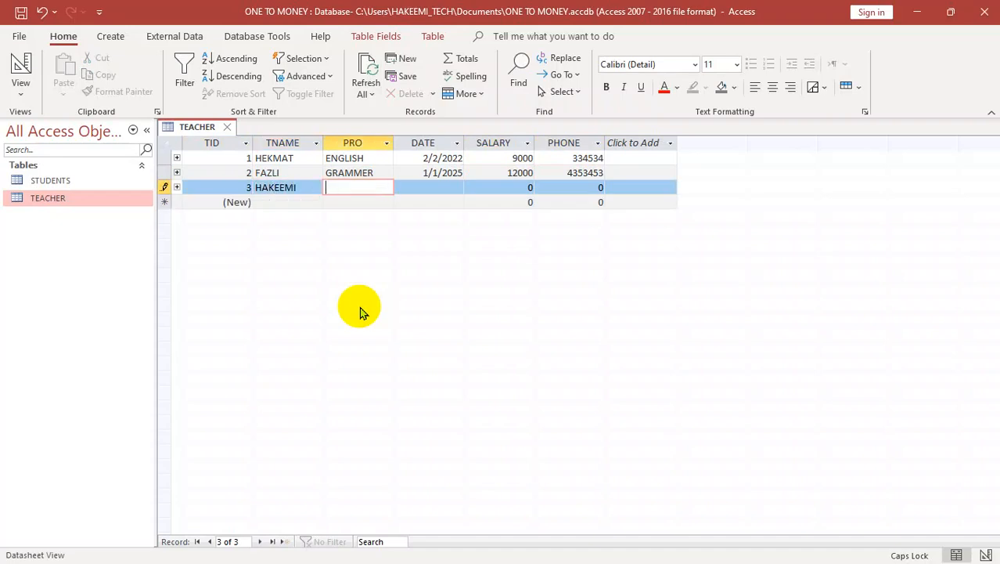
text(COMPUTER)
key(Tab)
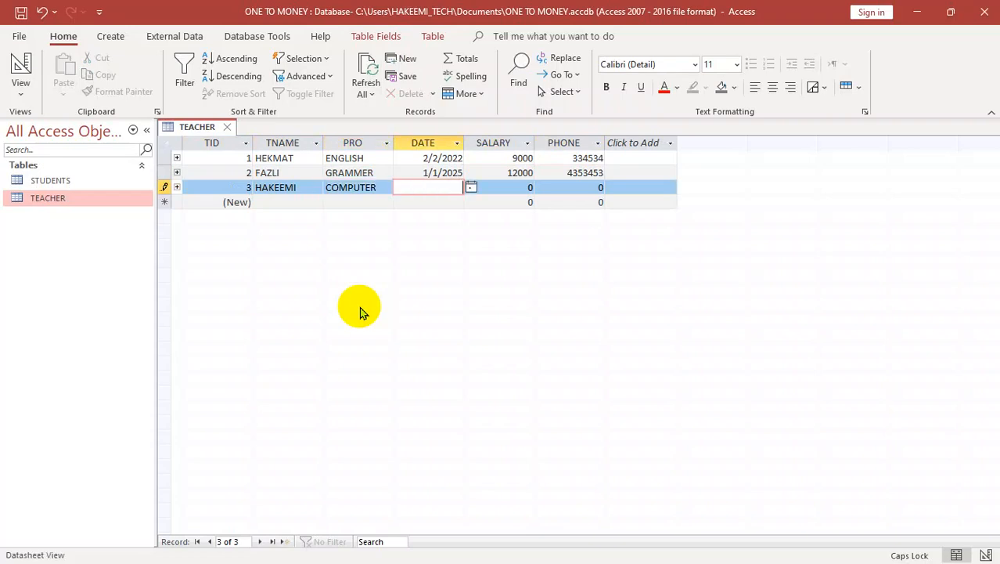
Step: Complete the third teacher record with date 2/3/2024, salary 8000 and the teacher's phone number
text(2/3/2024)
key(Tab)
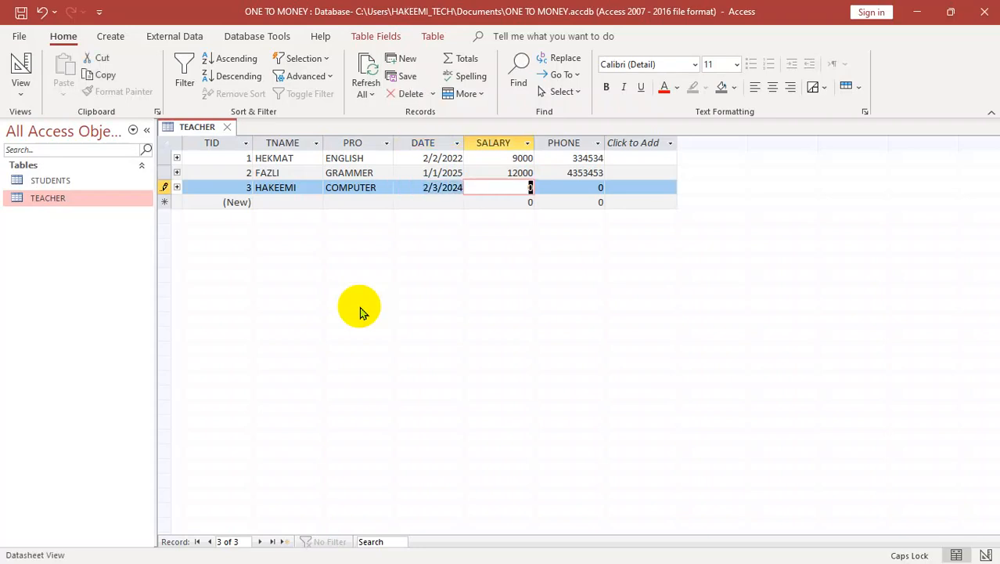
text(8000)
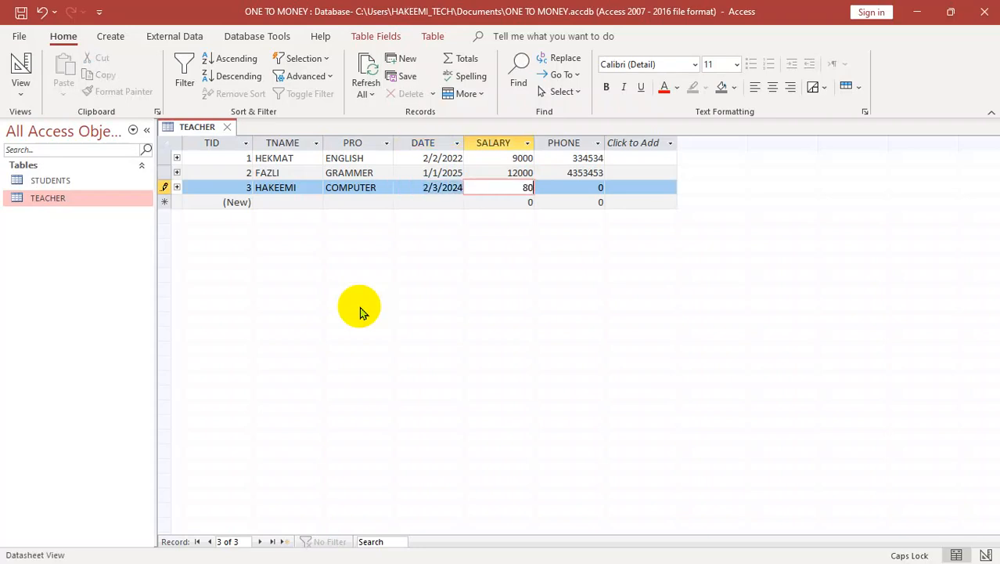
key(Tab)
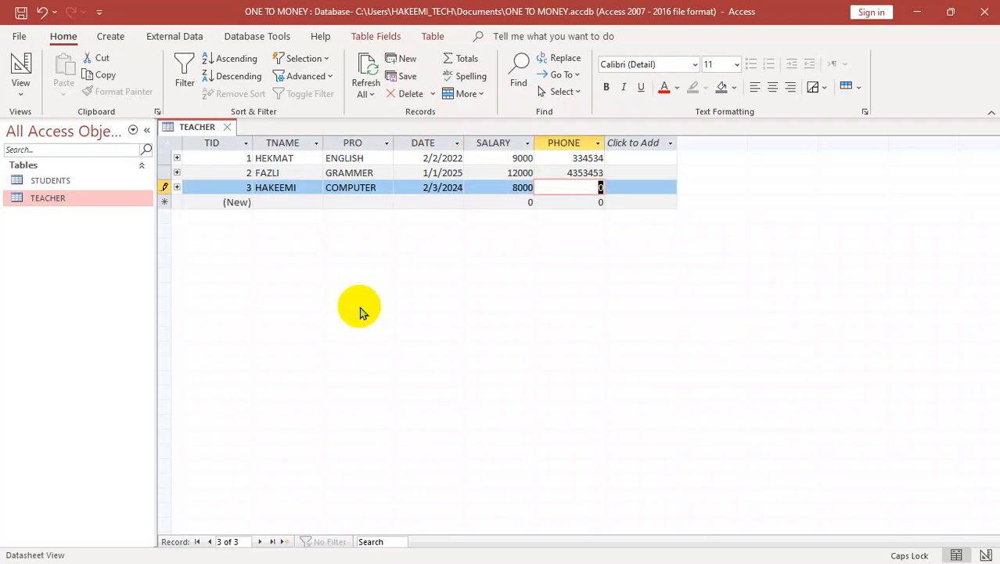
text(3434543)
key(Tab)
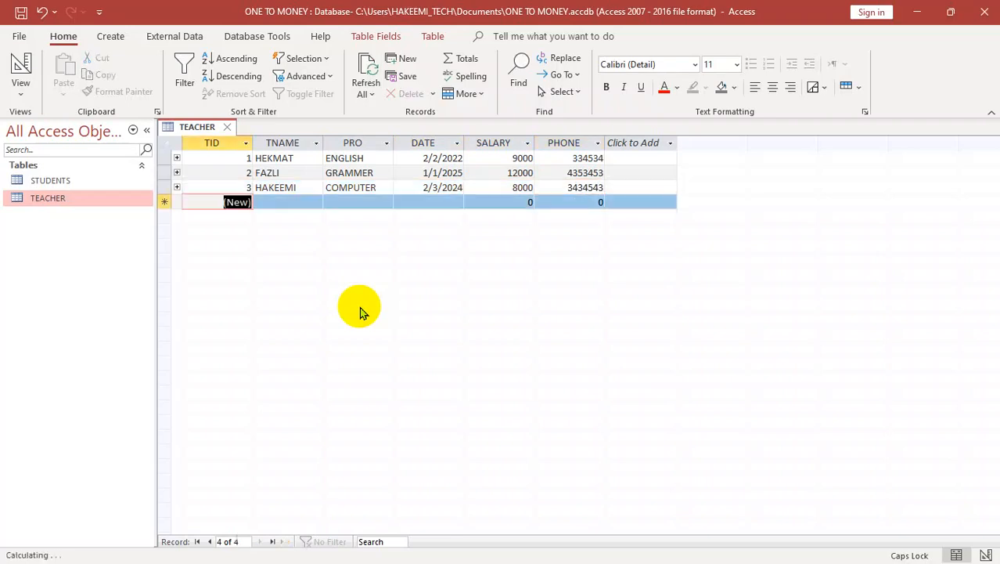
Step: Start a fourth teacher record with the teacher's name, SPEAKING as PRO and 2/3/2025 as the date
key(Tab)
text(ZALAND)
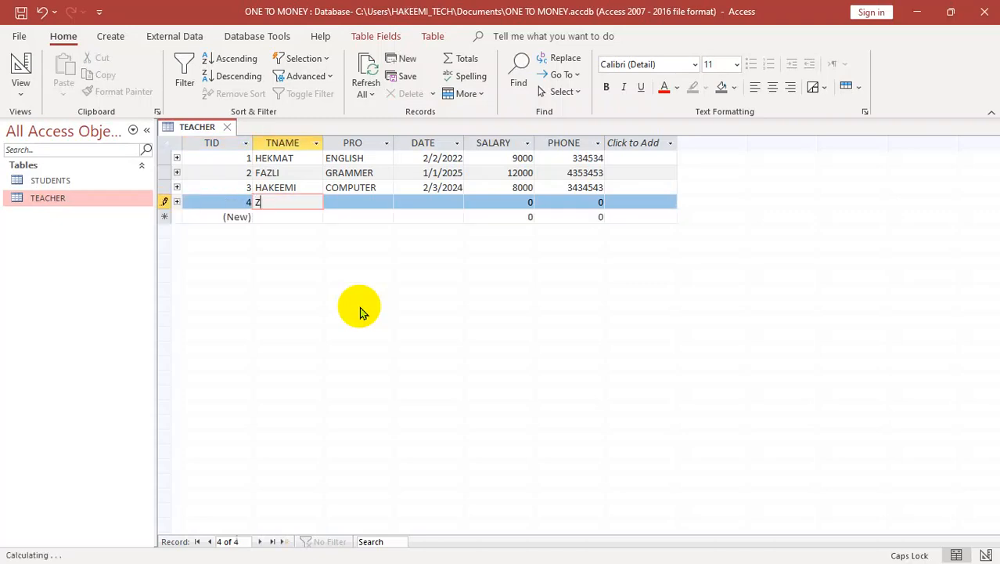
key(Tab)
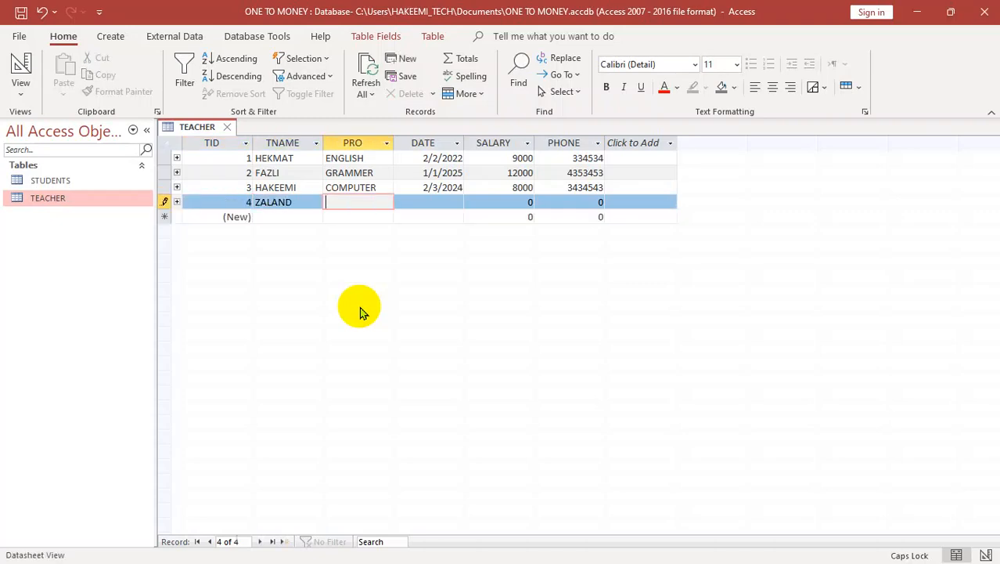
text(SPEAKING)
key(Tab)
text(2/3/2025)
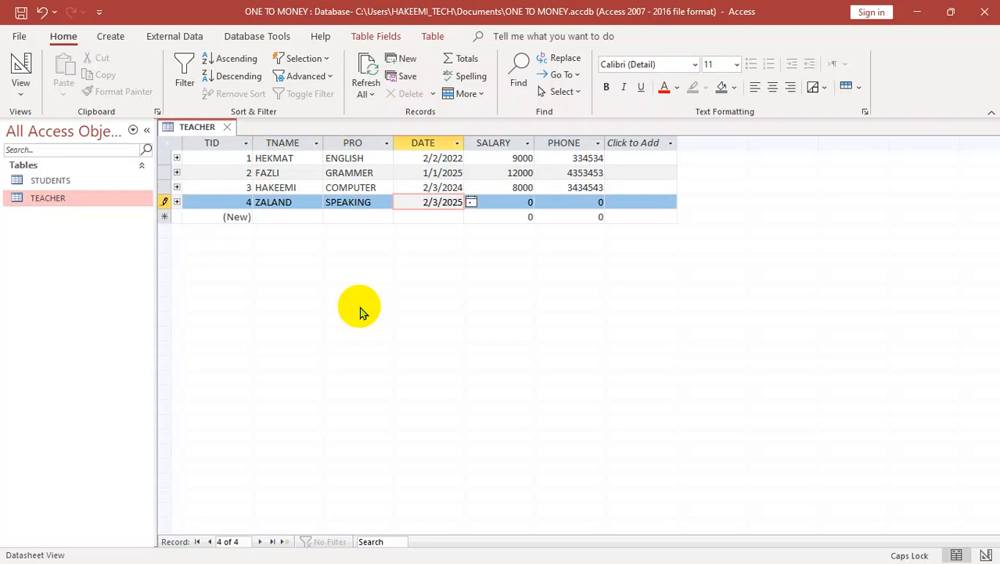
Step: Complete the fourth teacher record with salary 9000 and the teacher's phone number, and close the TEACHER table
key(Tab)
text(345435345)
key(Tab)
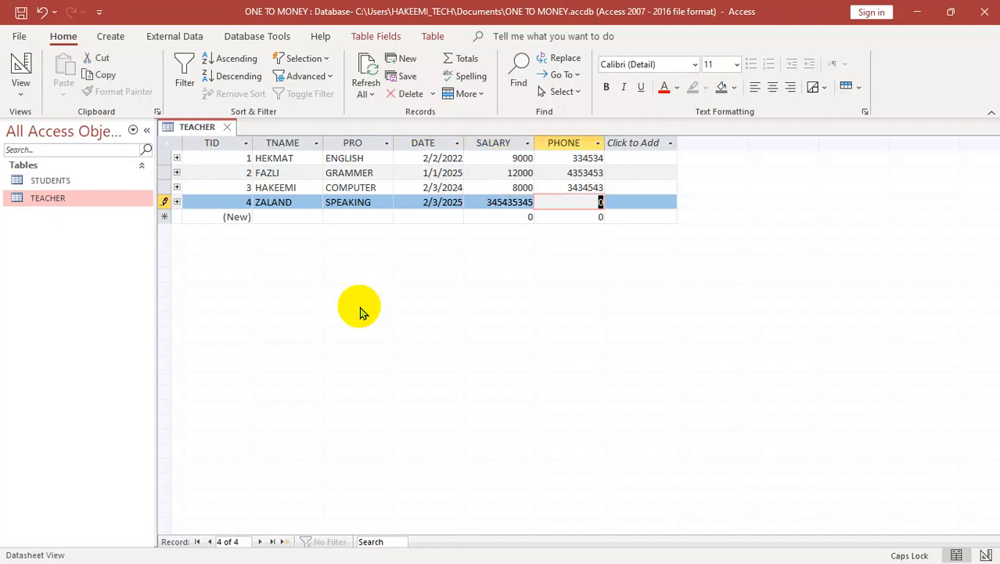
key(shift+Tab)
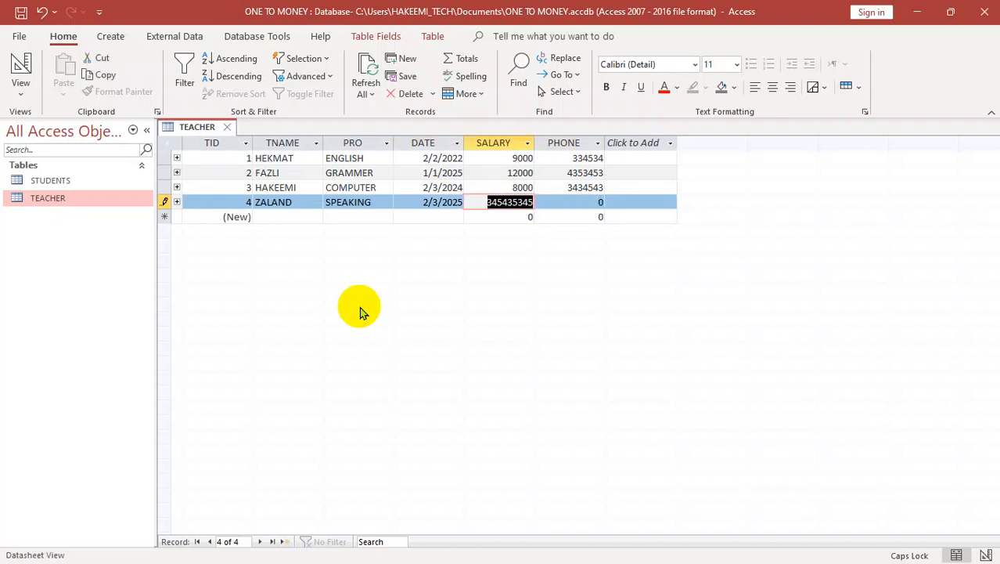
text(9000)
key(Tab)
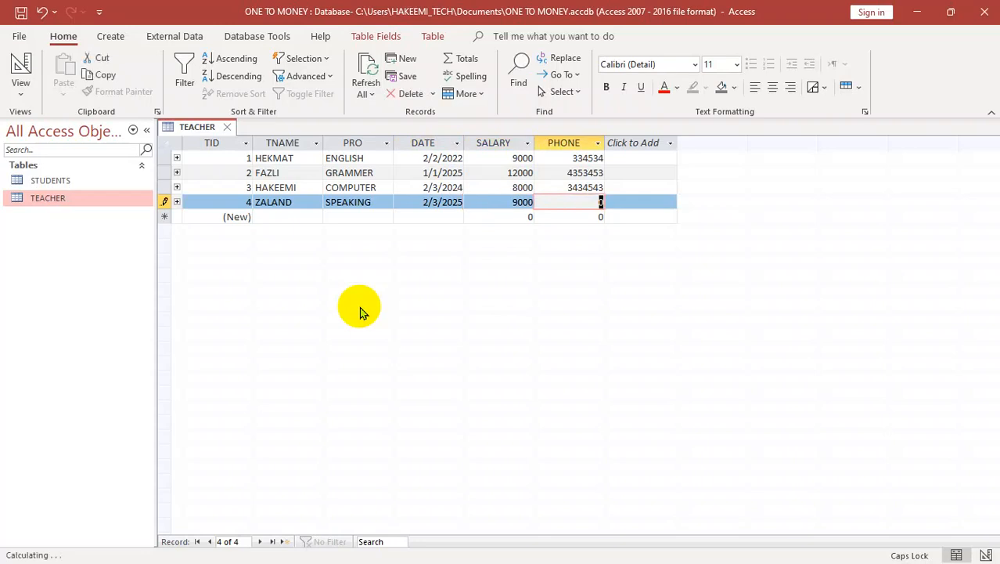
text(344353)
key(Tab)
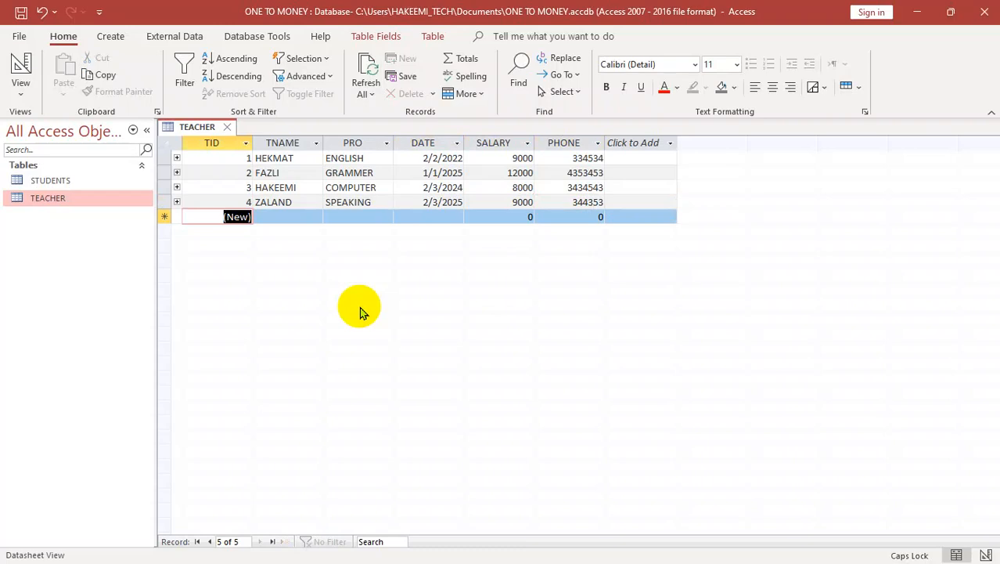
key(ctrl+w)
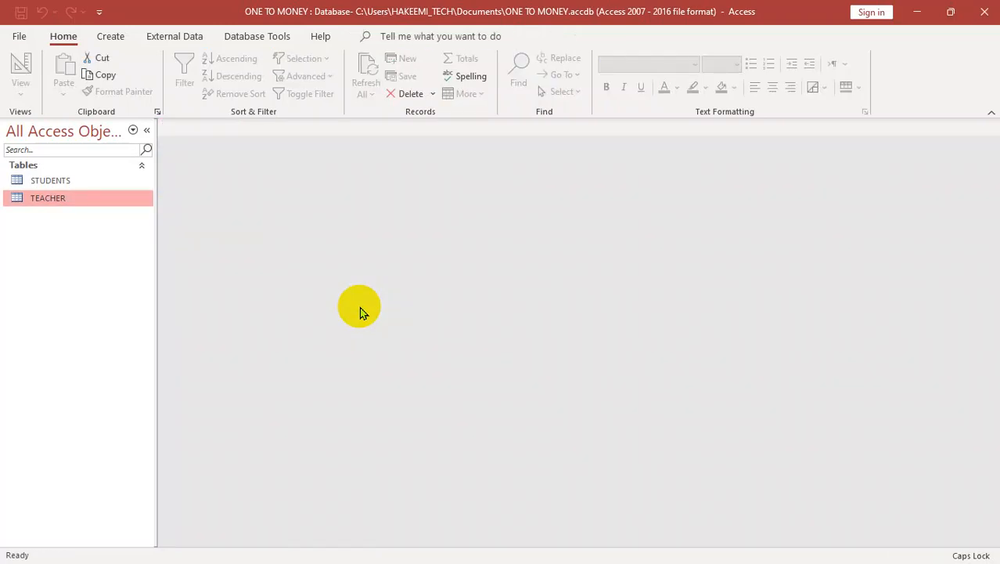
Step: Open the STUDENTS table and start a student record with the student's name and A as CALSS
double_click(92, 181)
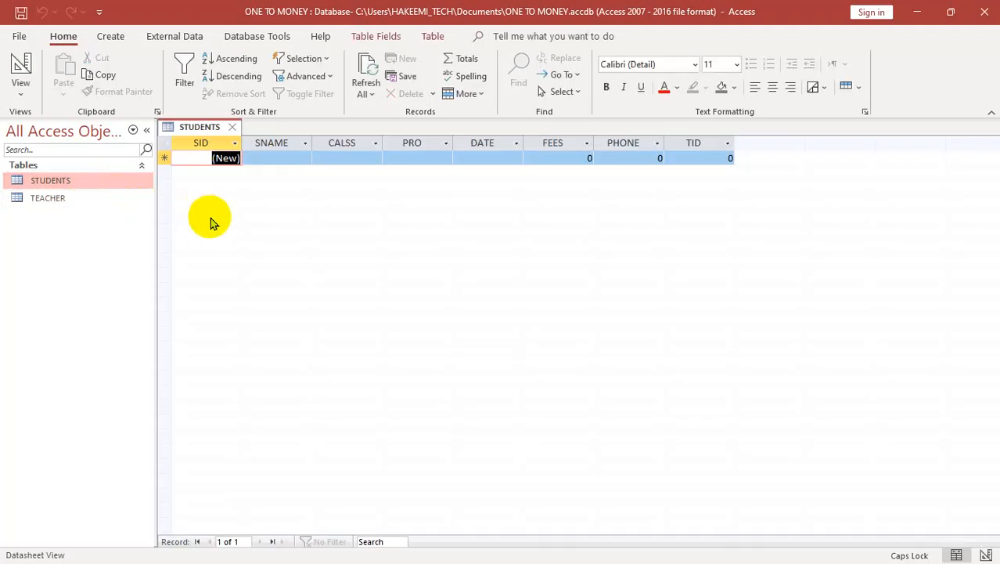
key(Tab)
text(KHALID)
key(Tab)
text(LA)
key(Tab)
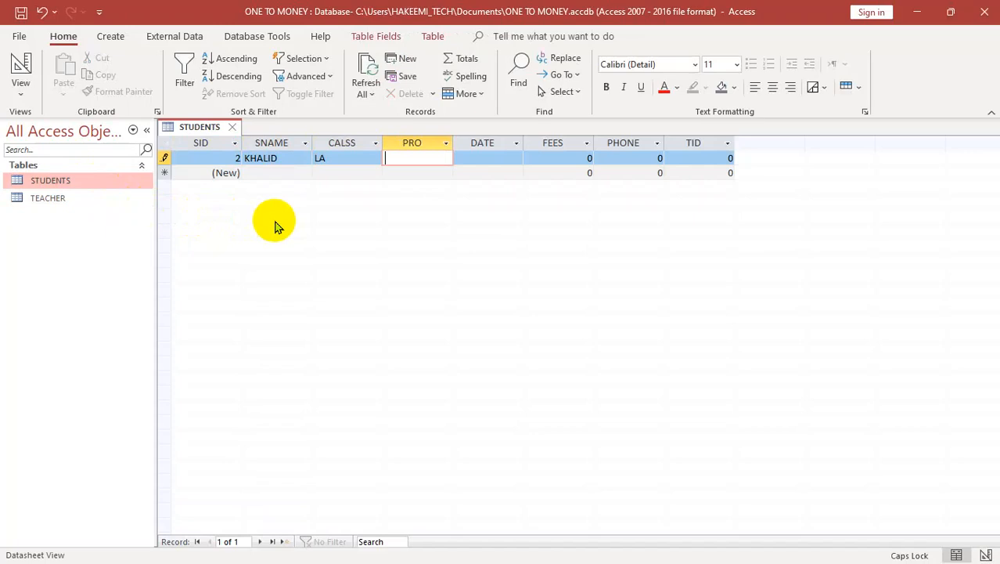
key(shift+Tab)
text(A)
Step: Enter COMPUTER as PRO and 4/4/2024 as the date in the student record
key(Tab)
text(COMPUER)
key(Tab)
key(shift+Tab)
text(CINPU)
key(BackSpace)
key(BackSpace)
key(BackSpace)
key(BackSpace)
text(OMPUTER)
key(Tab)
text(4/4/2025)
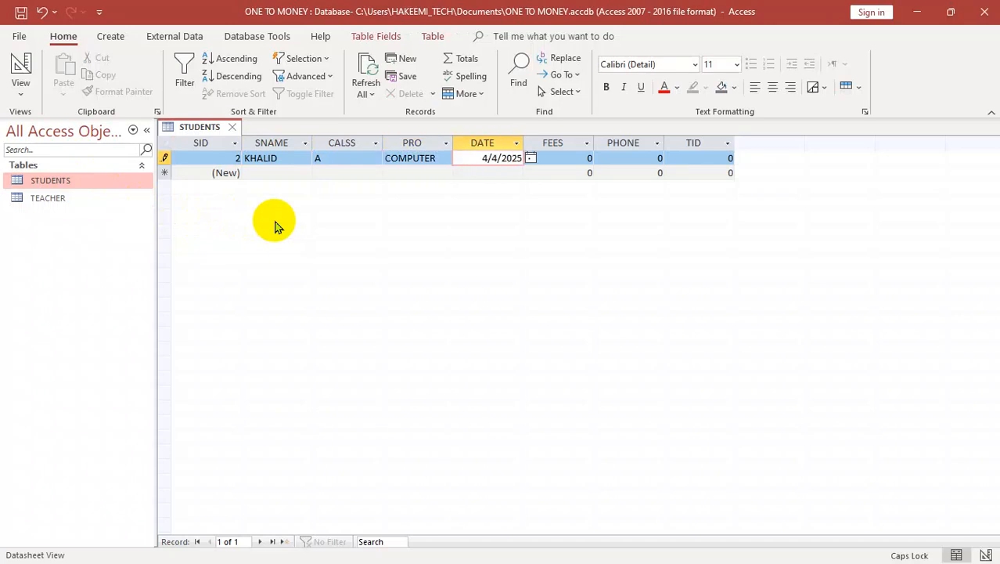
key(Tab)
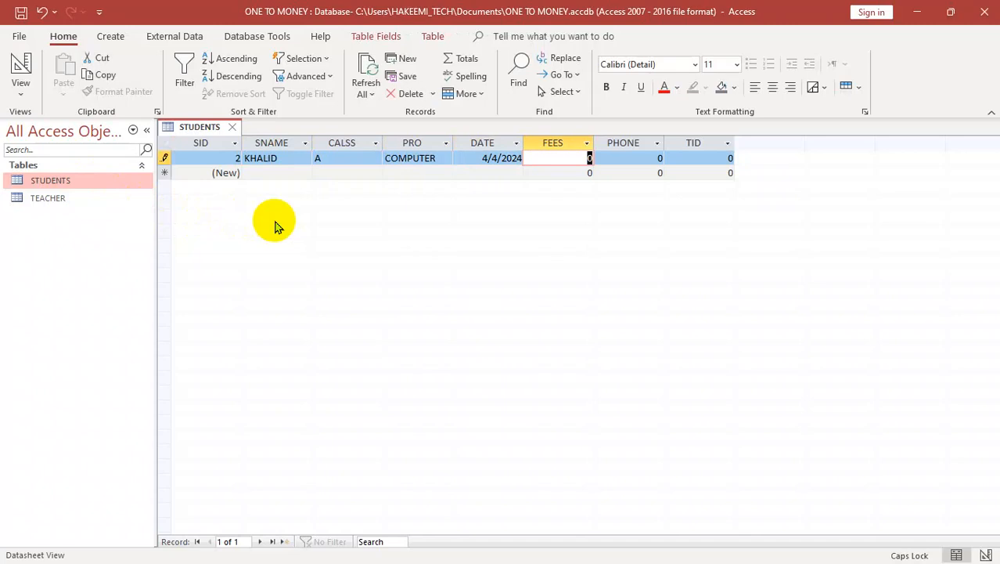
Step: Enter 500 as the fees and the student's phone number in the student record
text(5000)
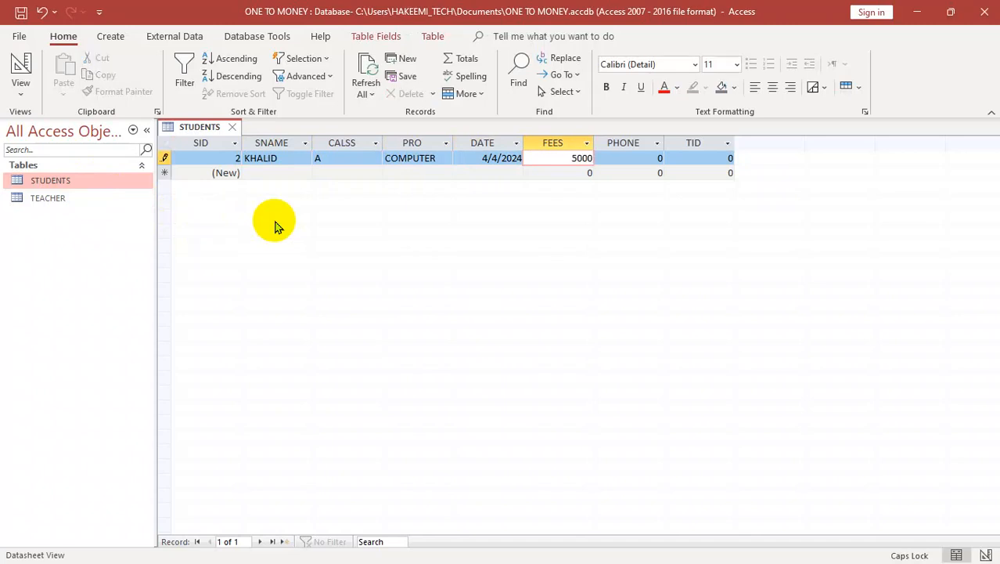
key(Tab)
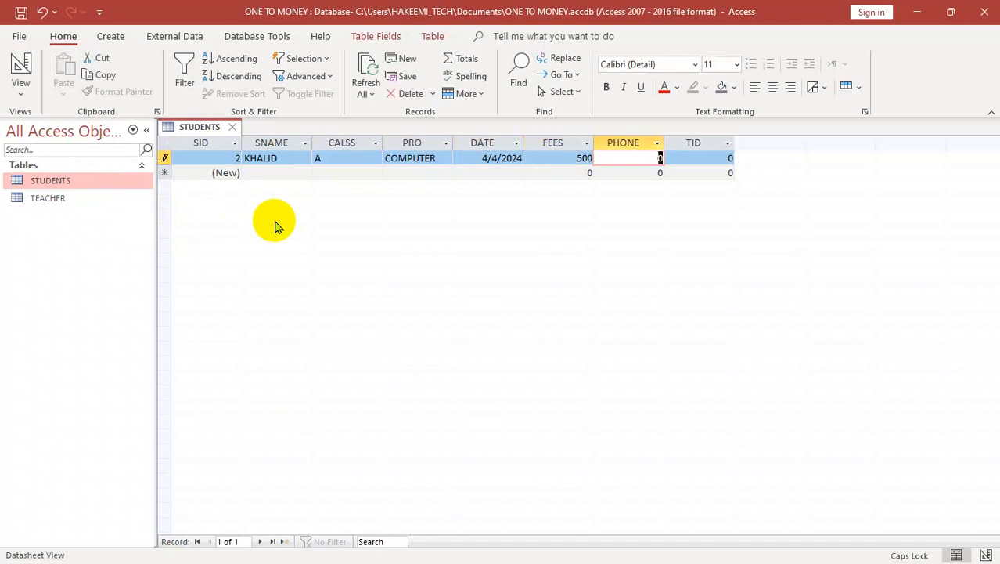
text(403043)
key(Tab)
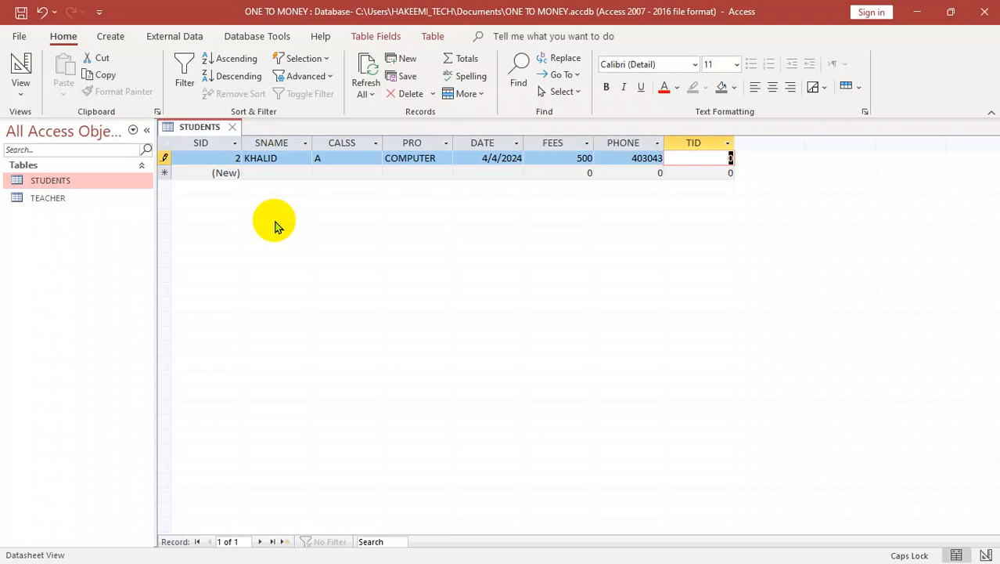
Step: Try to save the student record with 12 as its TID
text(12)
key(Return)
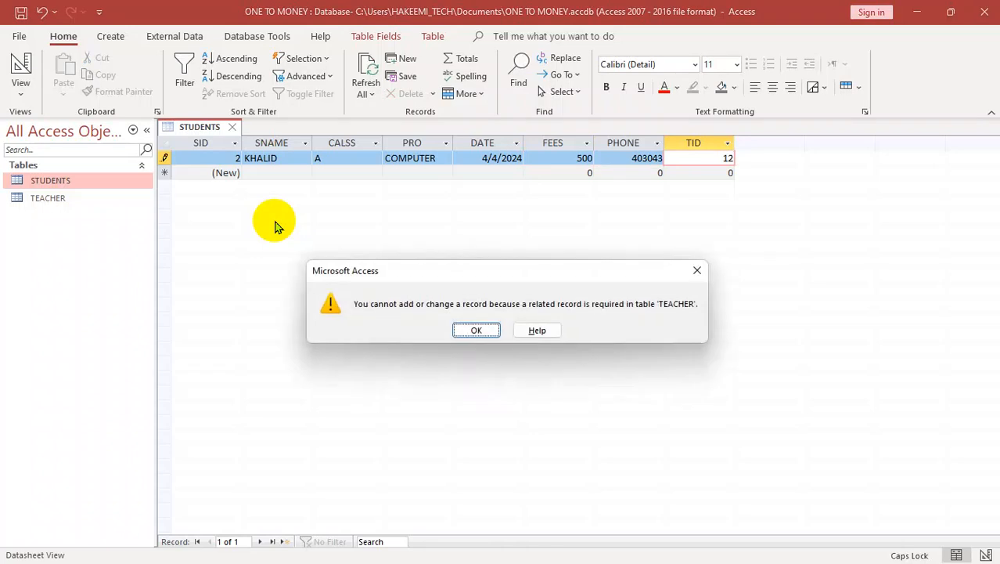
key(Return)
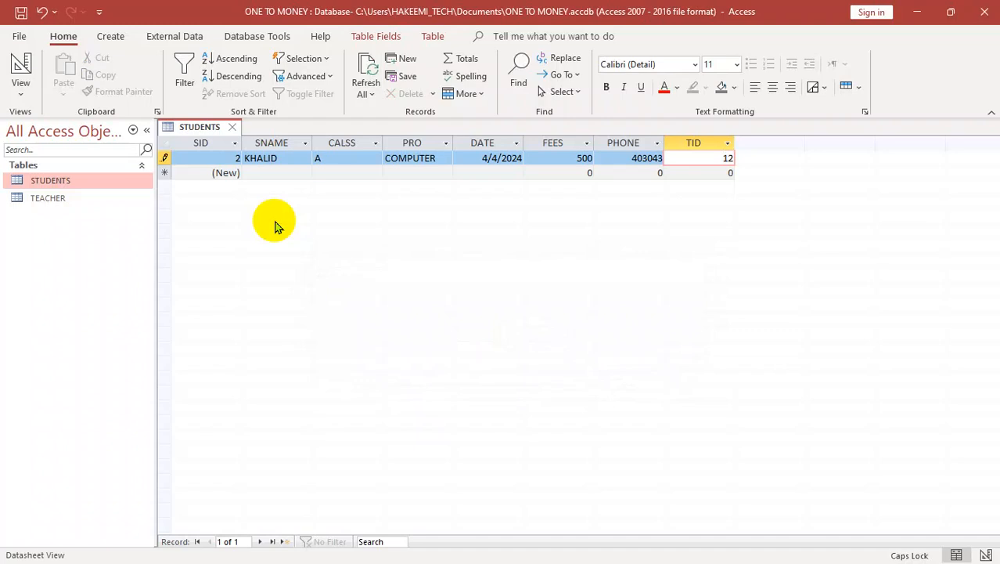
Step: Set the student record's TID to 3 and close the STUDENTS table
key(Delete)
key(Delete)
key(Return)
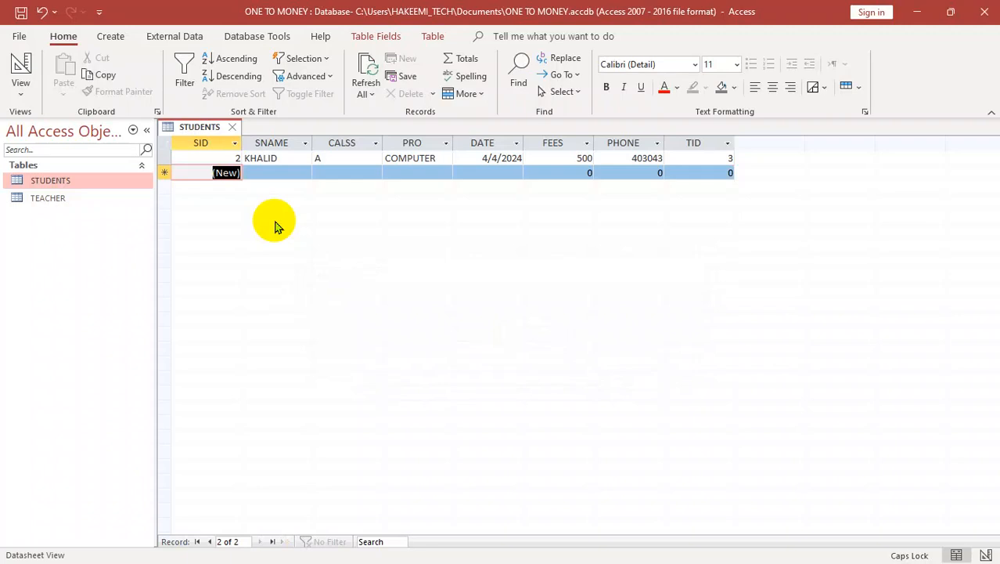
click(710, 172)
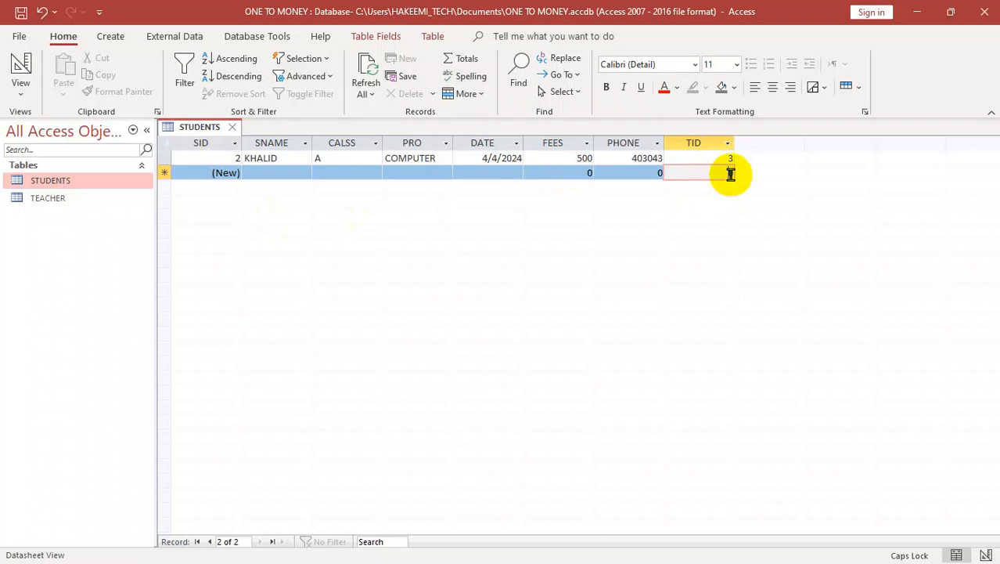
key(ctrl+w)
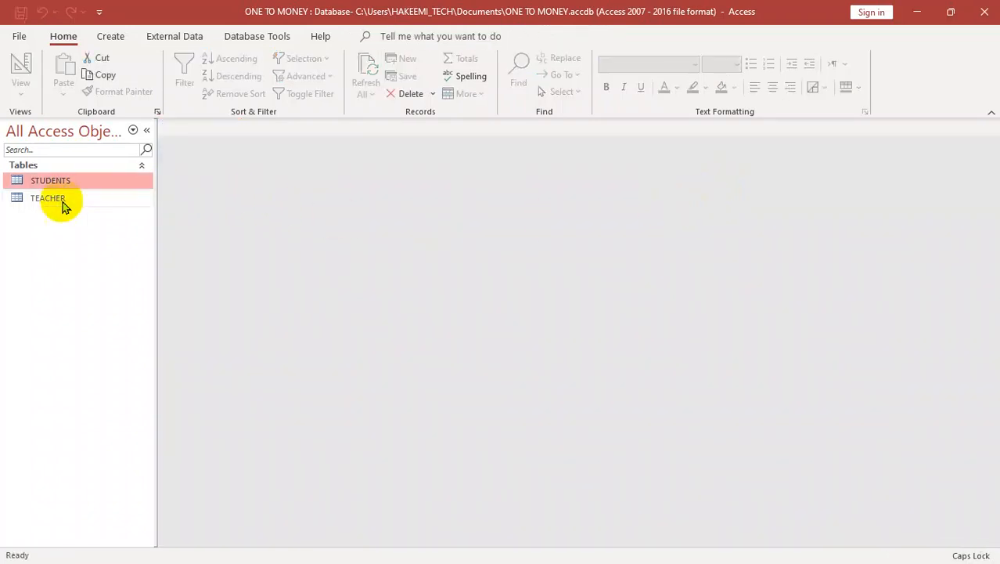
Step: Open the STUDENTS table's design from the relationships layout and select the TID field
click(228, 37)
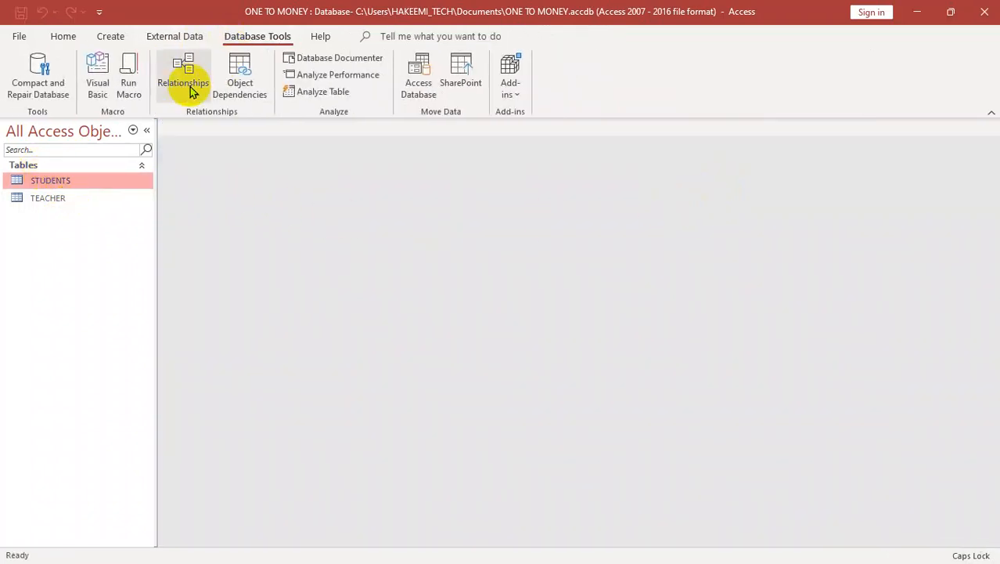
click(189, 87)
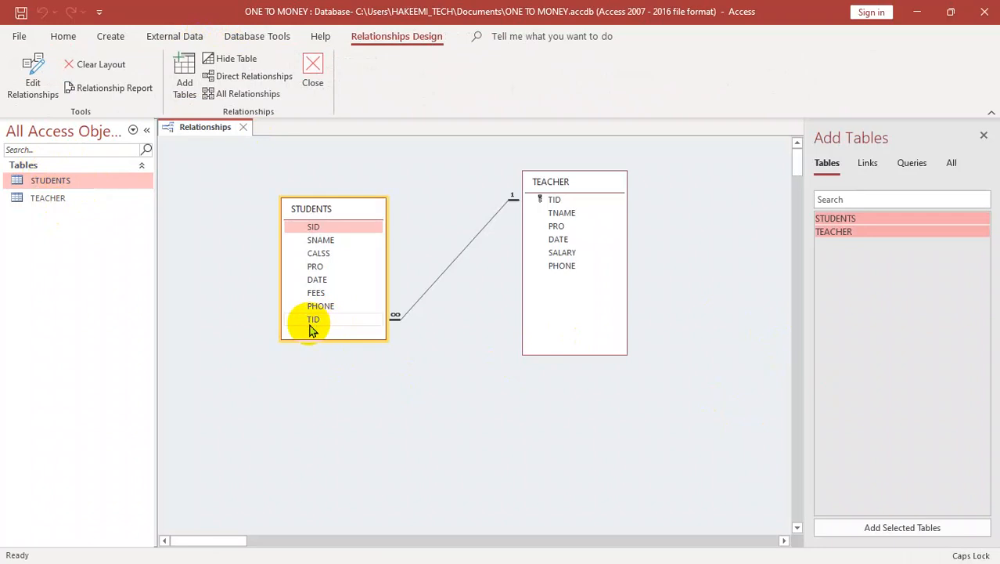
right_click(346, 206)
click(388, 265)
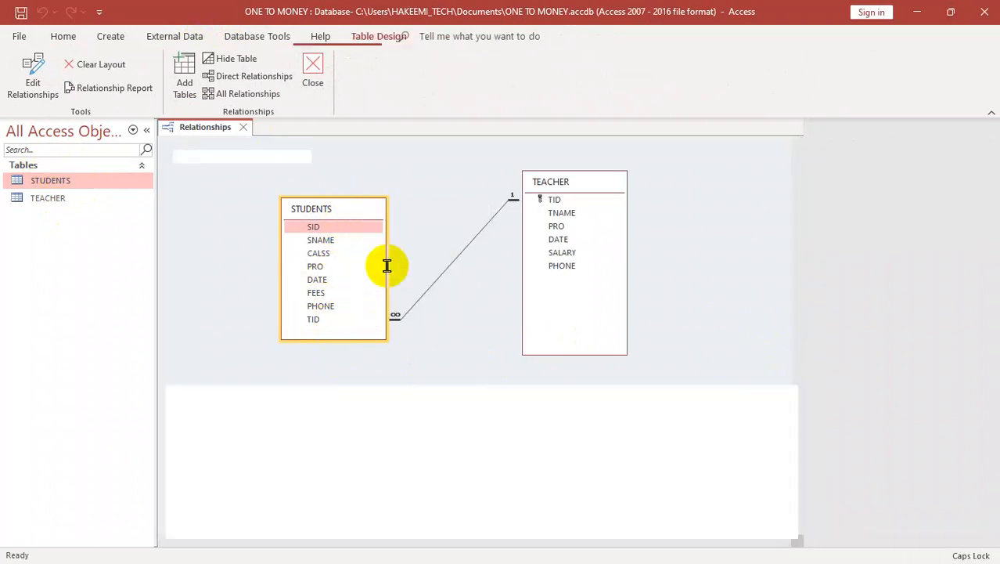
click(223, 259)
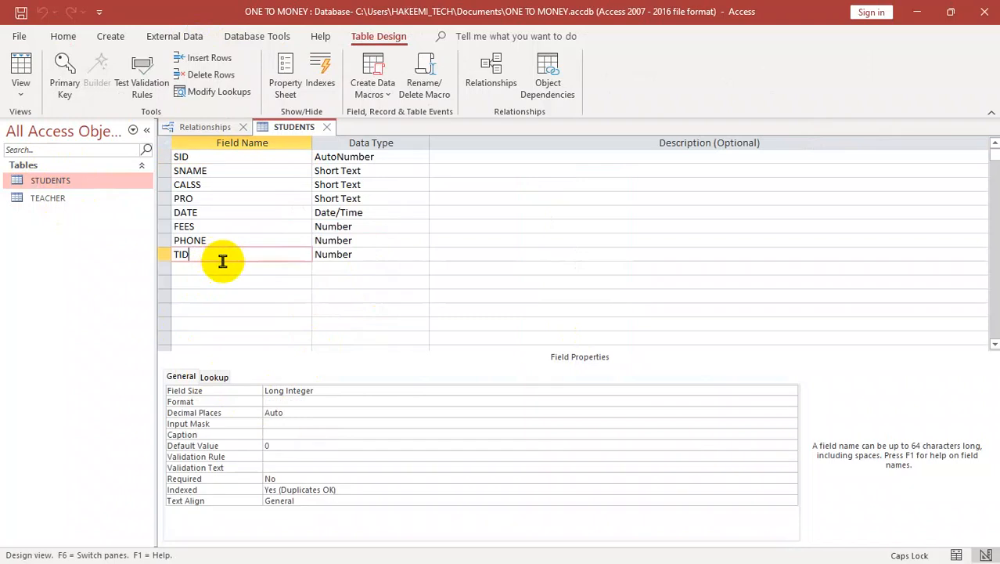
Step: Make the TID field's lookup display as a Combo Box with the TEACHER table as its row source
click(213, 376)
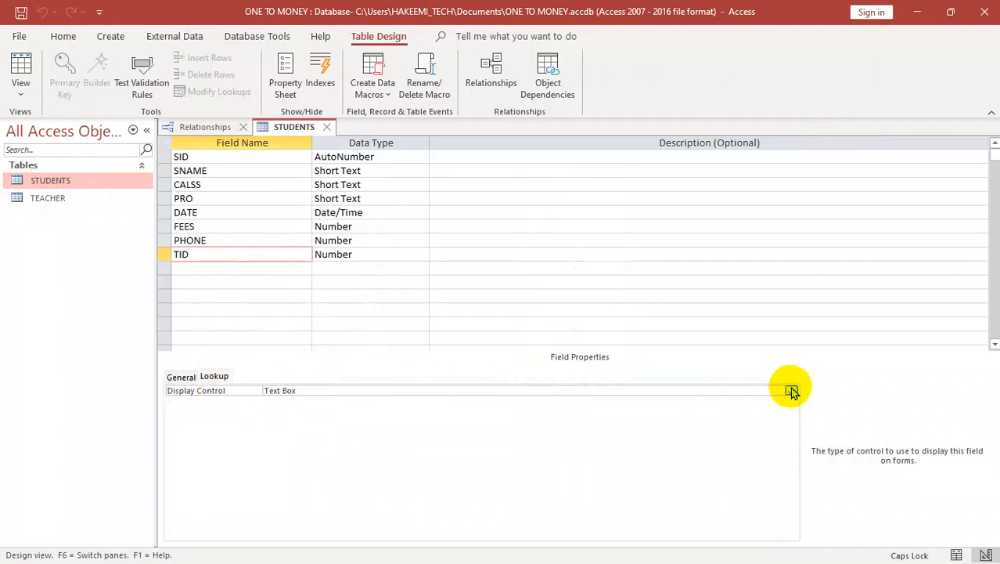
click(790, 390)
click(280, 423)
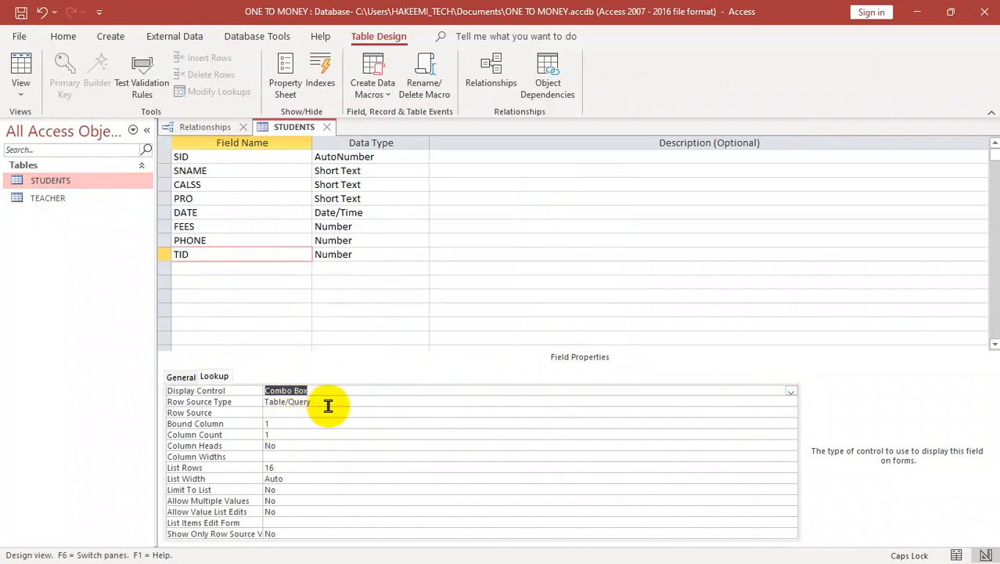
click(284, 412)
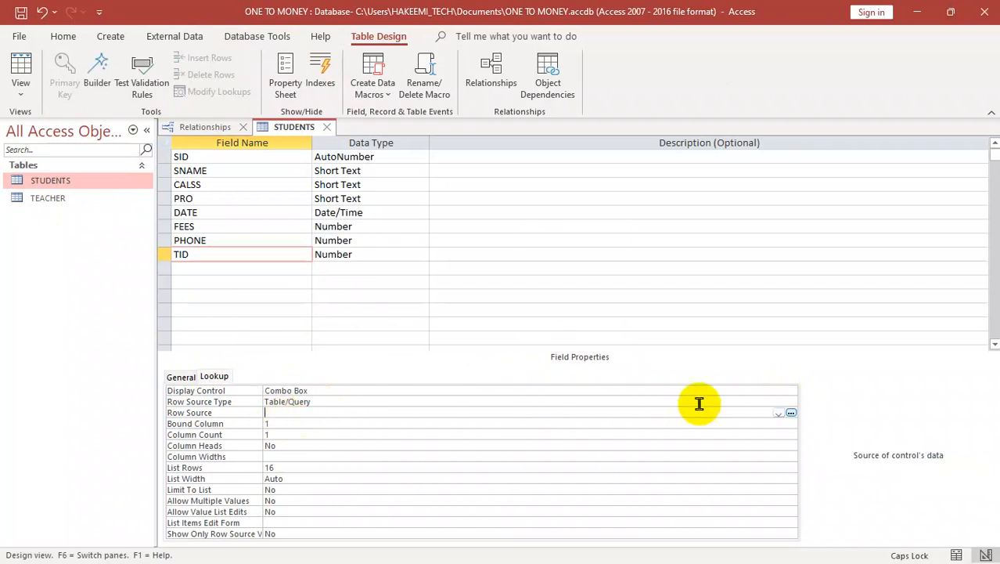
click(778, 414)
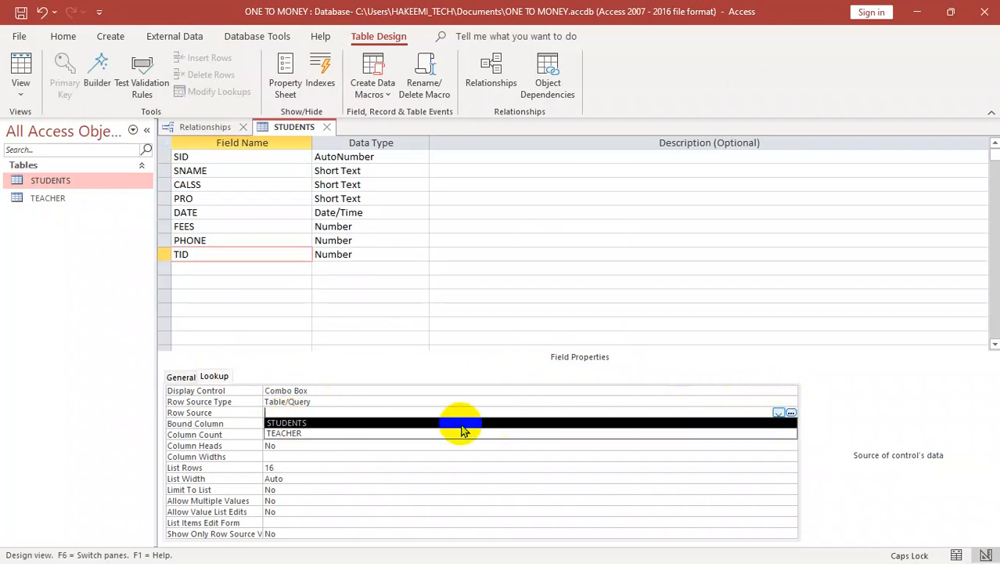
click(283, 434)
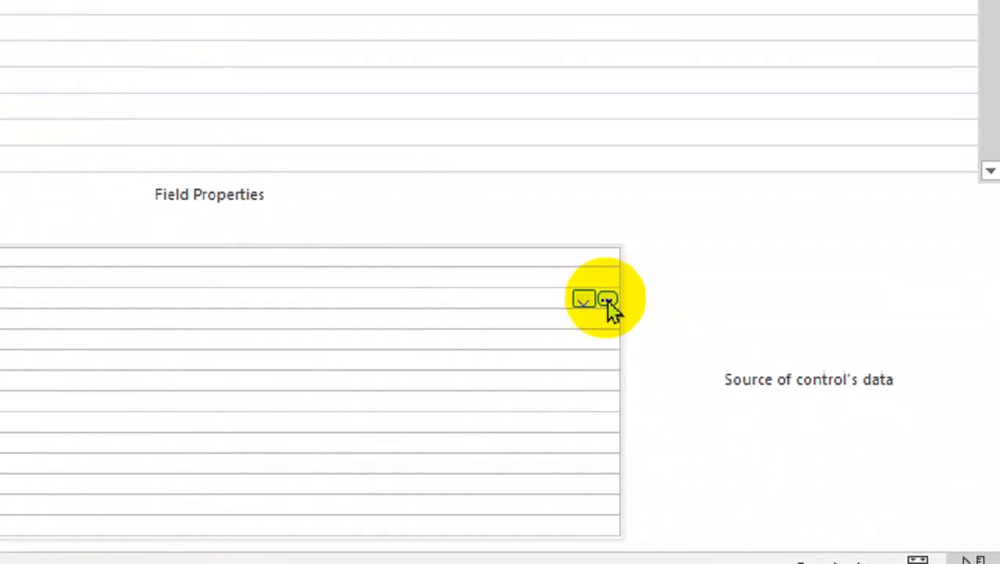
Step: Build the row source query from TEACHER's TID and TNAME fields, deleting the stray Expr1 column
click(792, 414)
click(476, 336)
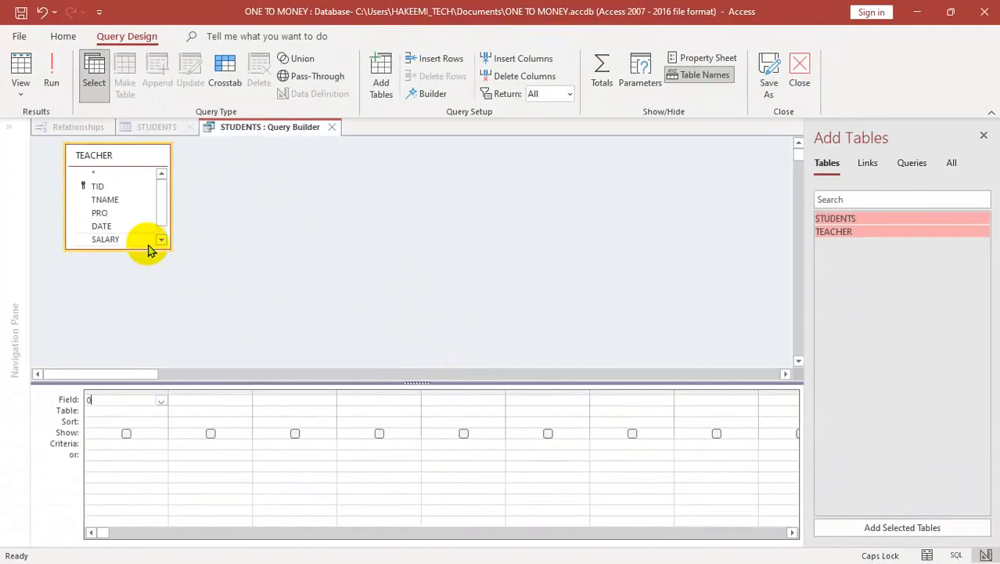
double_click(97, 187)
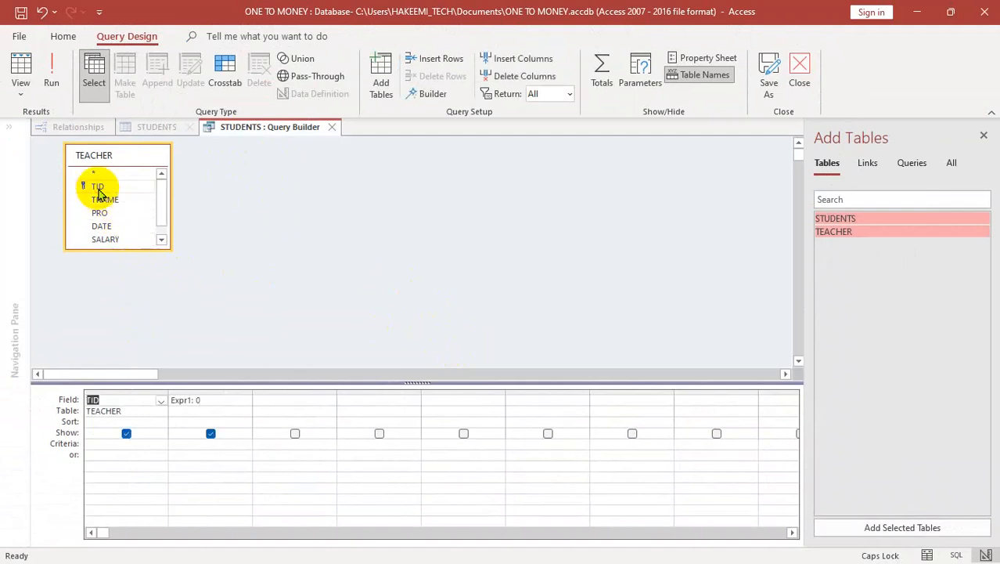
click(207, 390)
click(511, 75)
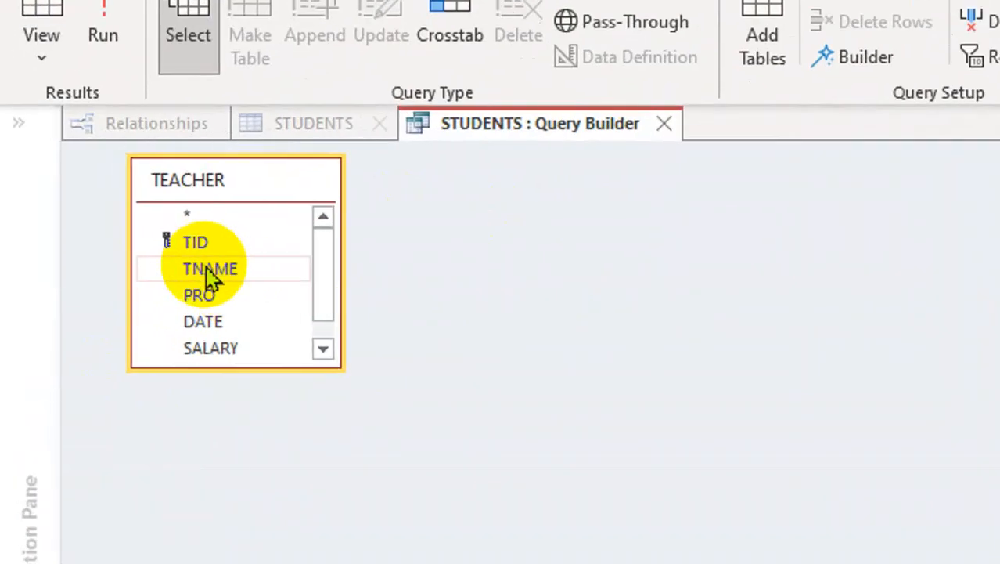
double_click(103, 199)
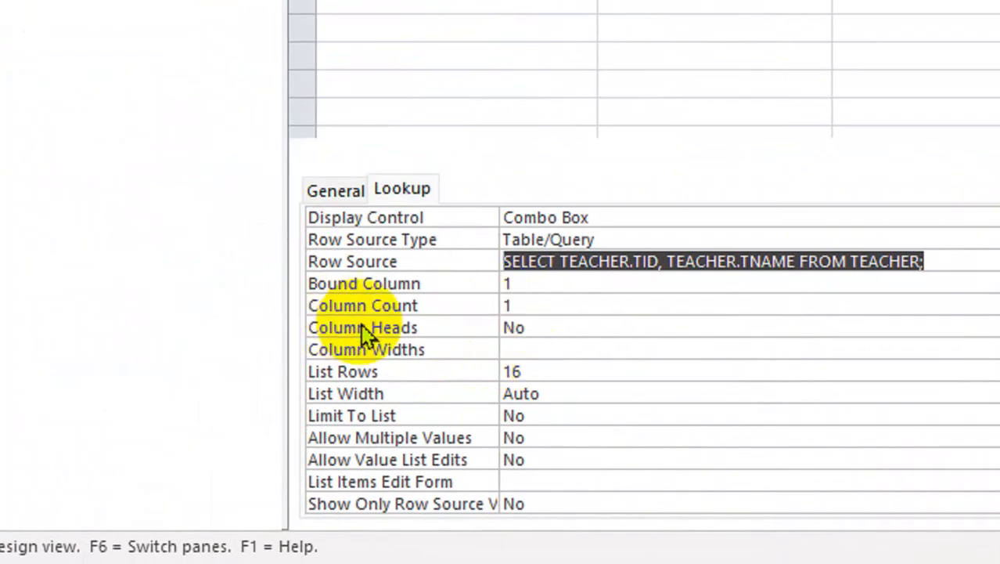
Step: Set the TID lookup's column heads to Yes, column count to 2 and list width to 2, and close the relationships layout
double_click(534, 324)
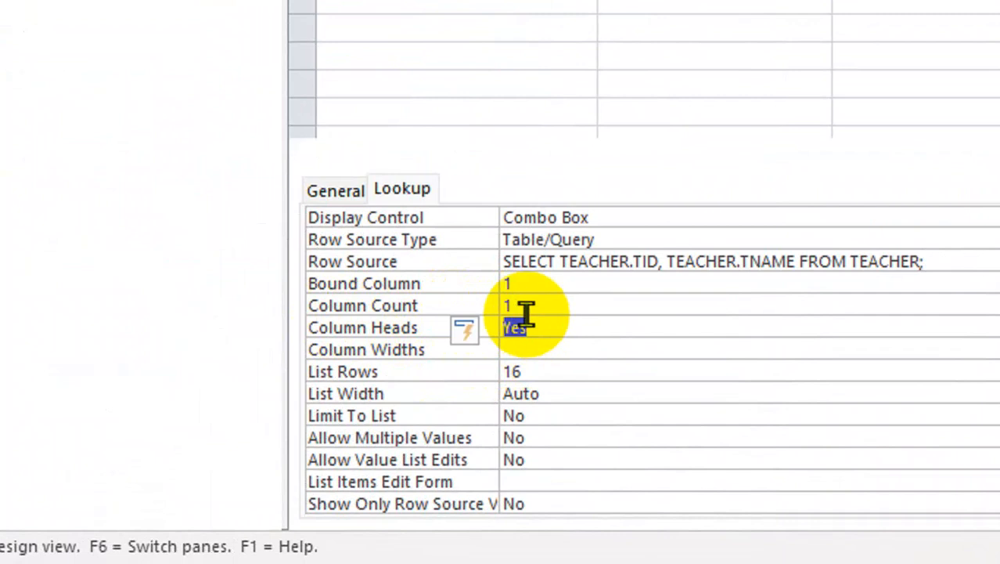
double_click(512, 305)
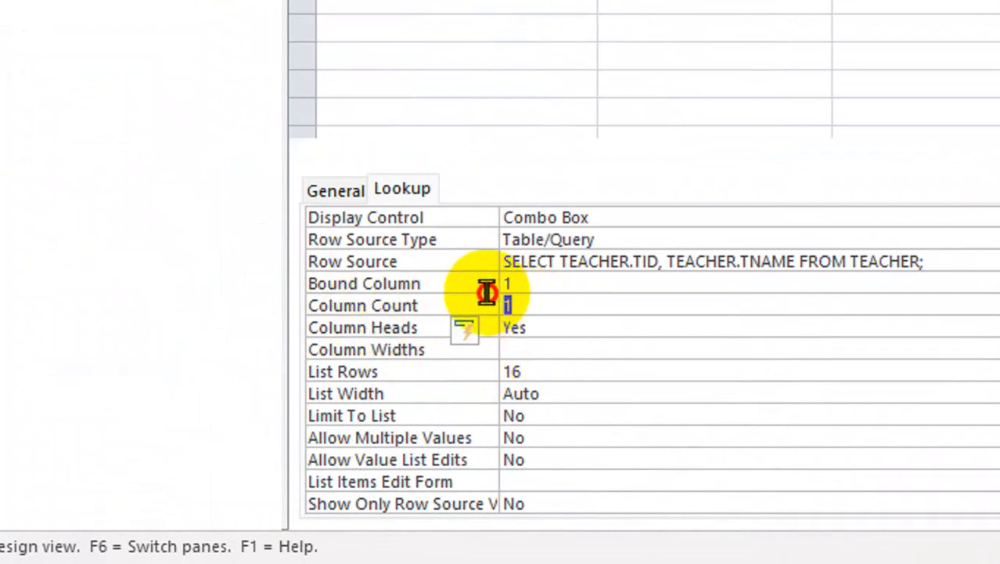
text(2)
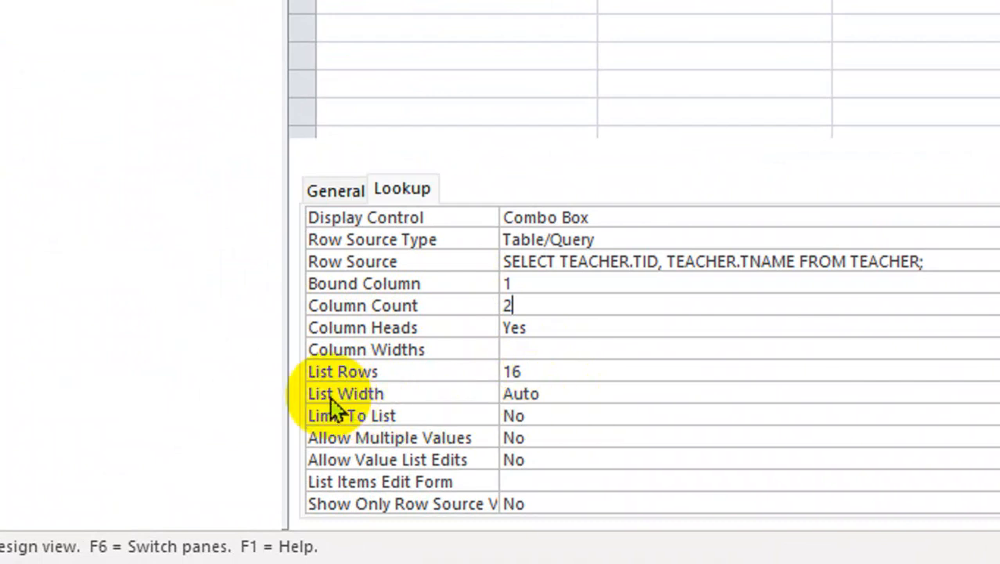
click(417, 385)
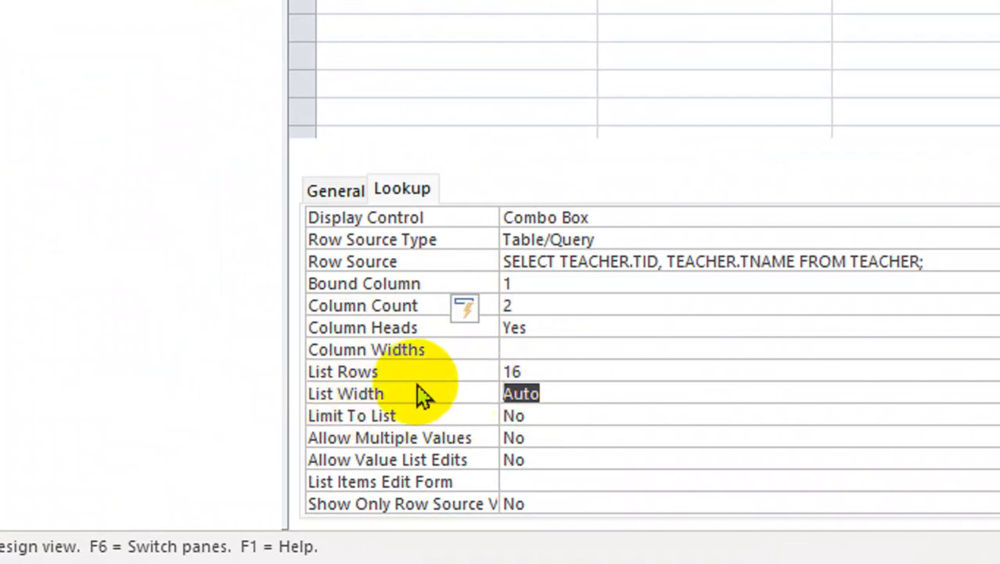
text(2)
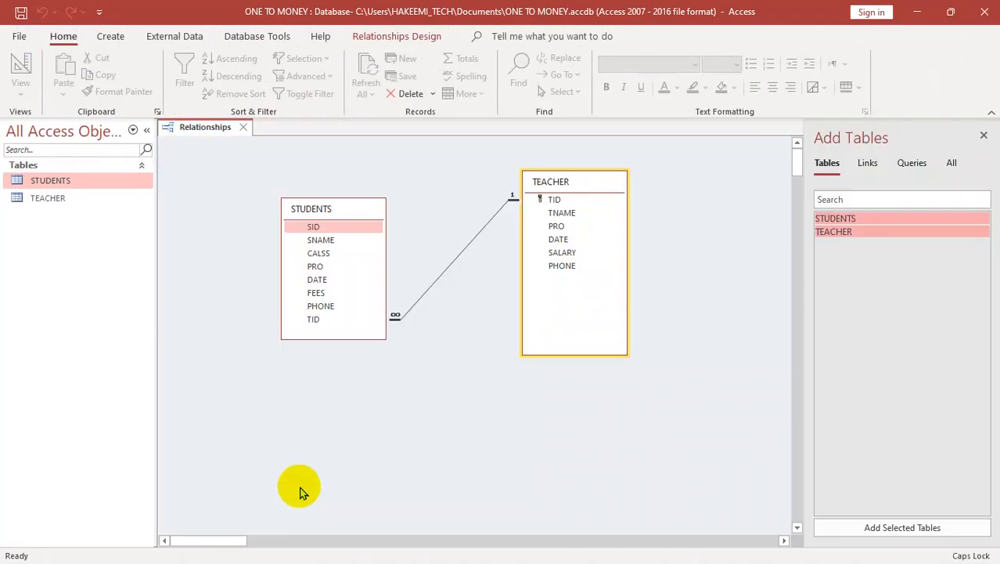
key(ctrl+w)
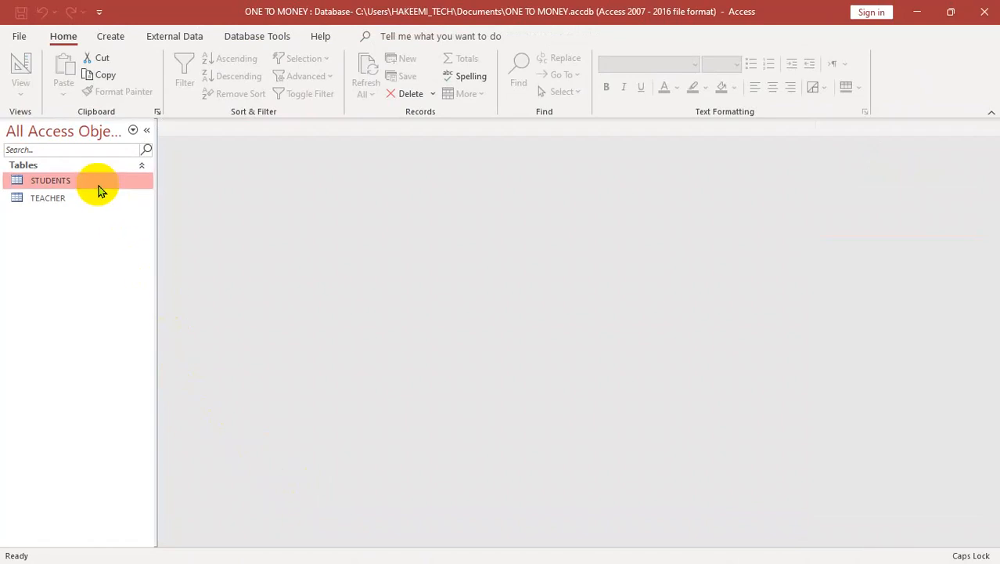
Step: Open the STUDENTS table and start a new record with the student's name, class B and PRO ENGLISH
double_click(81, 189)
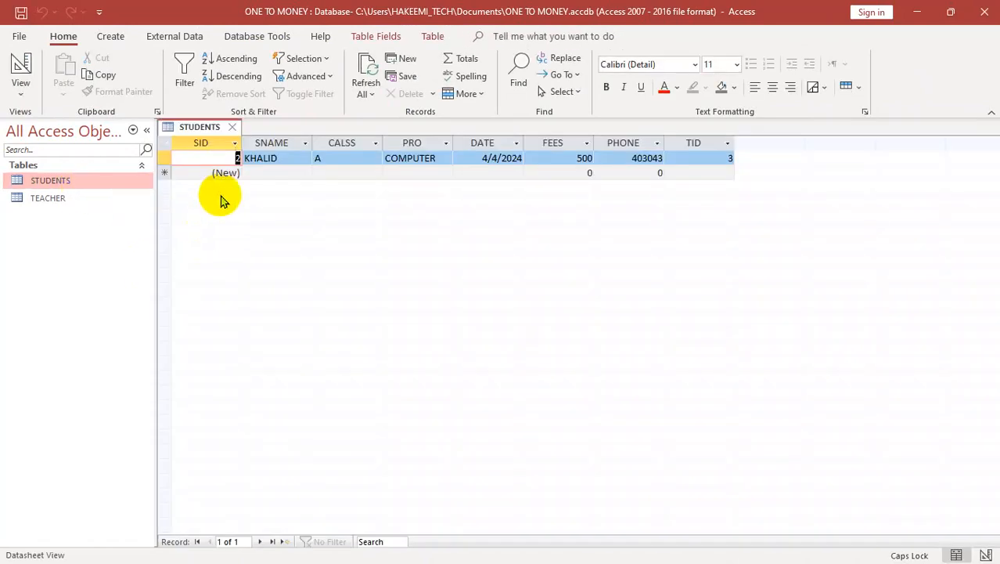
click(266, 176)
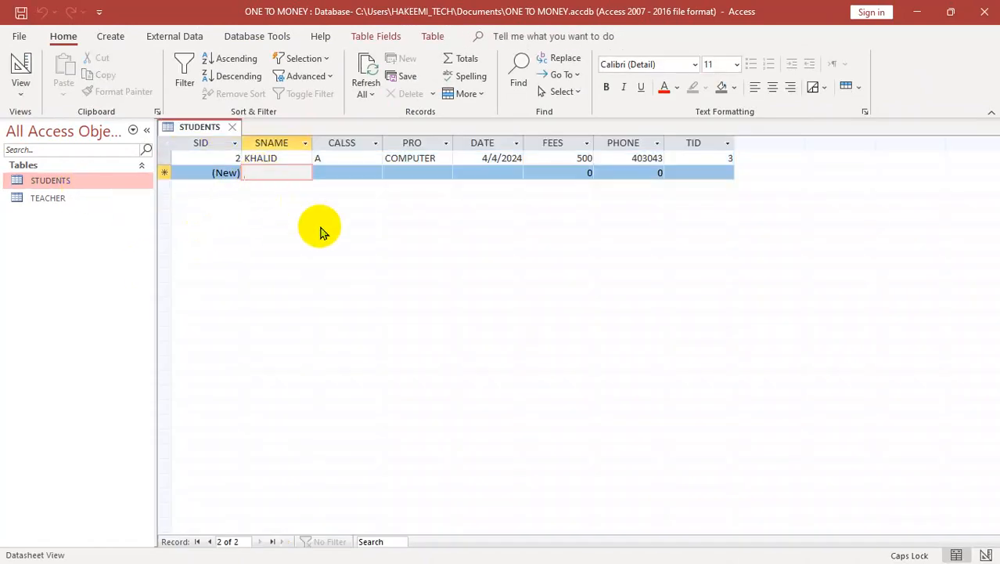
text(SALIMKHAN)
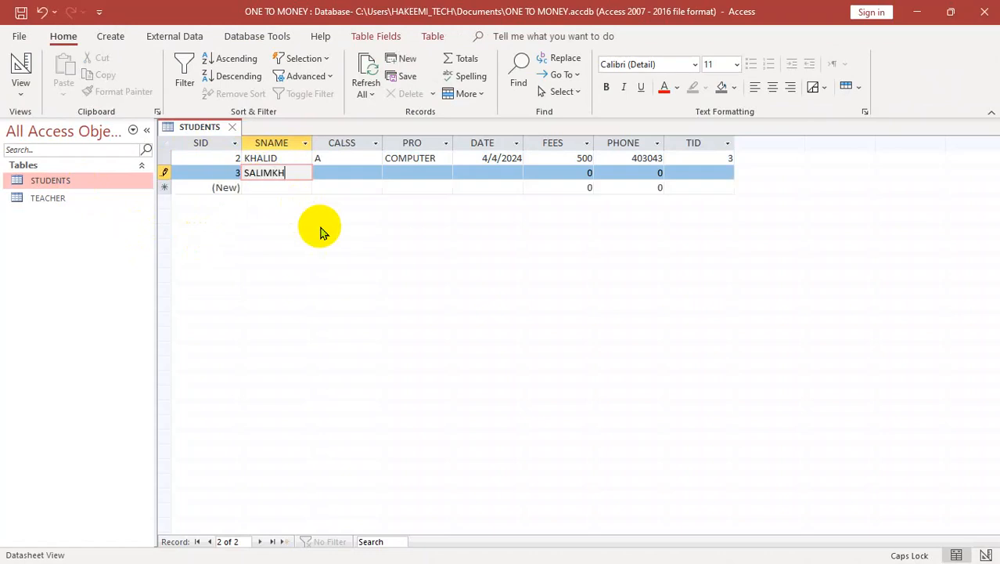
key(Tab)
text(B)
key(Tab)
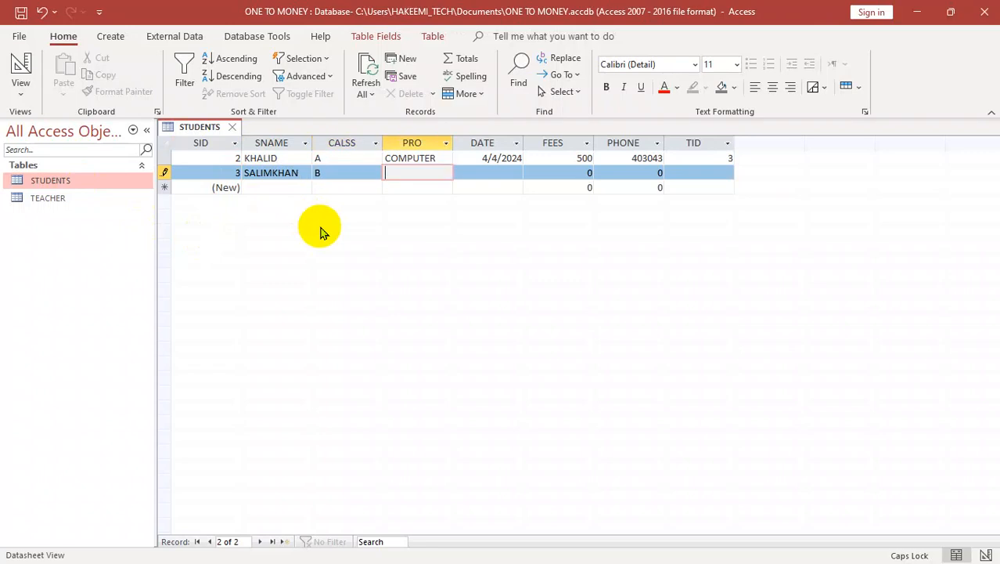
text(ENGLISH)
key(Tab)
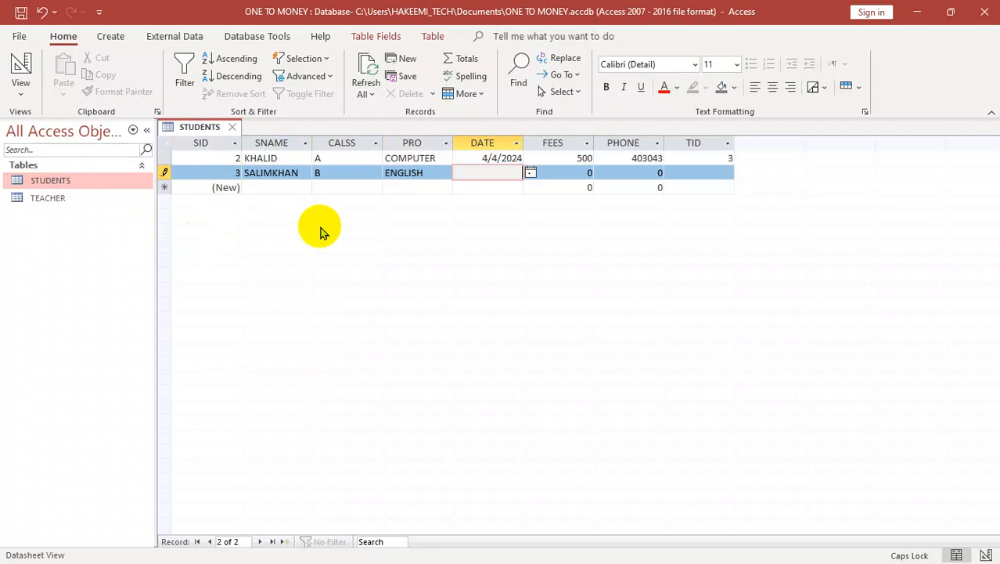
Step: Fill in the new student record's DATE as 2/3/205, FEES as 600 and the phone number
text(2/3/205)
key(Tab)
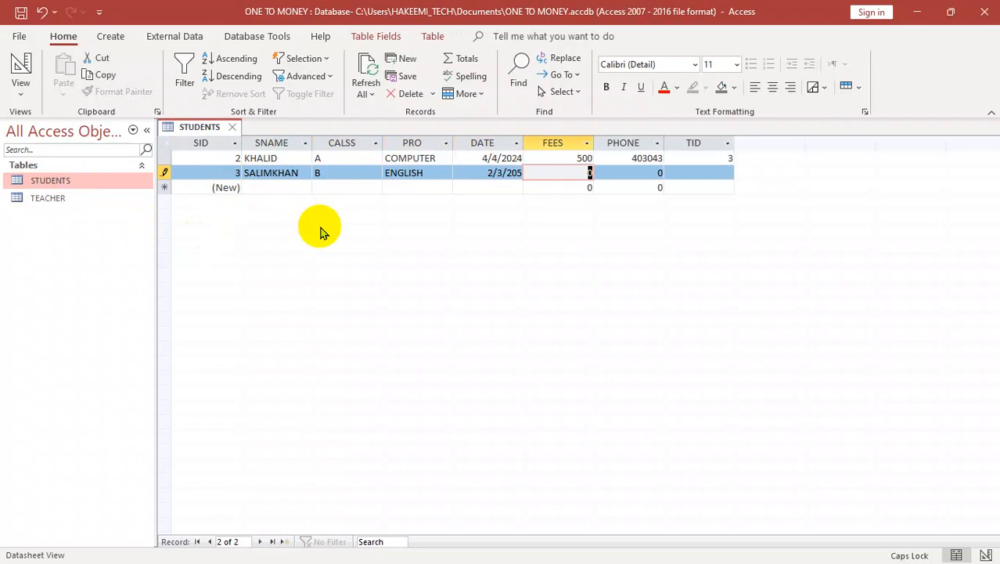
text(600)
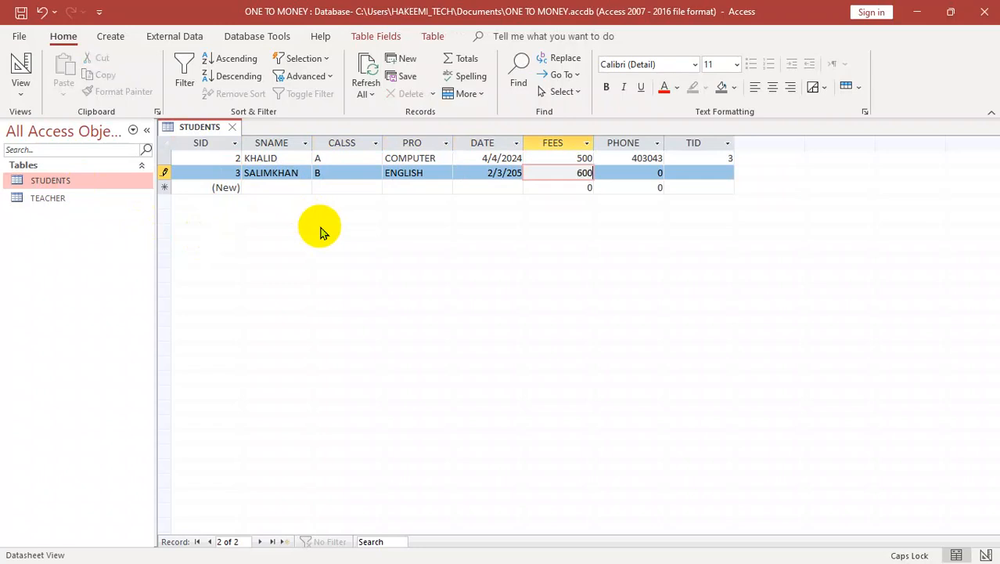
key(Tab)
text(34534)
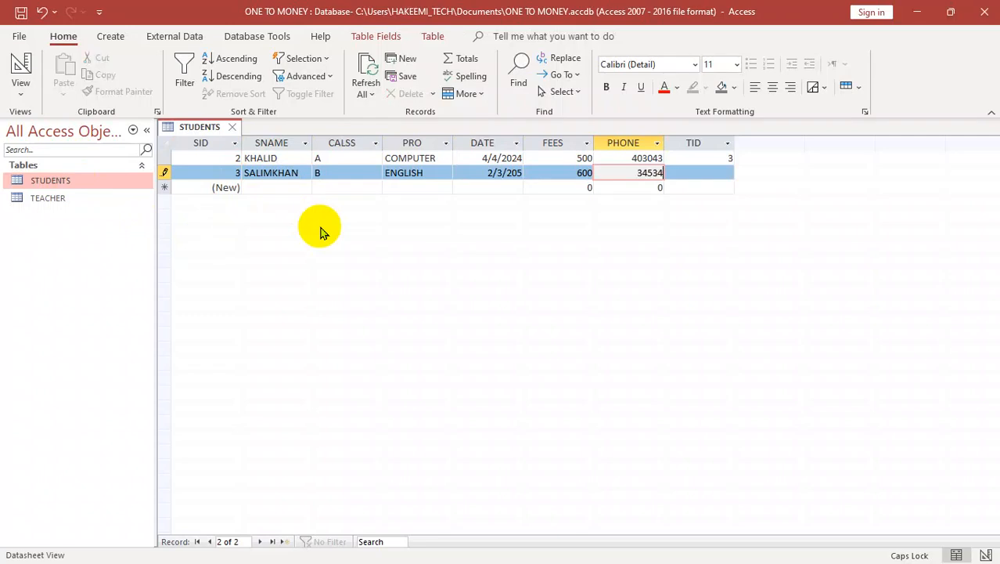
Step: Assign the teacher with TID 1 to the new student record from the lookup list and save the record
key(Tab)
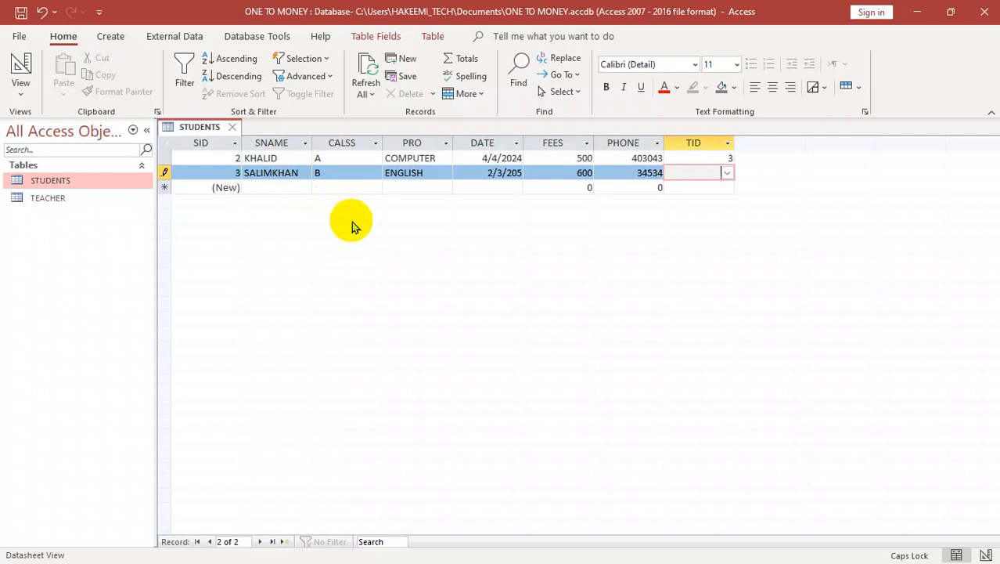
click(727, 174)
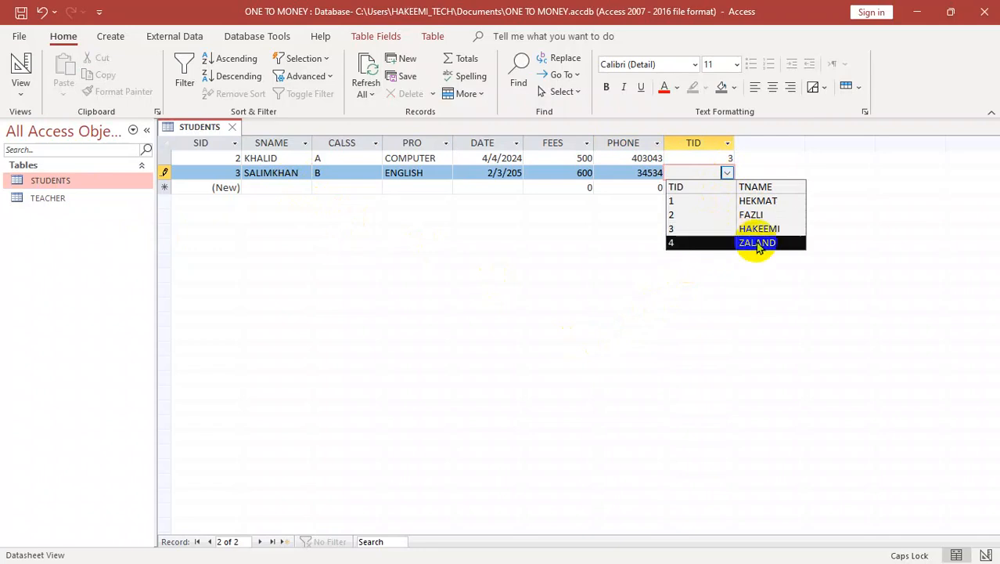
click(753, 202)
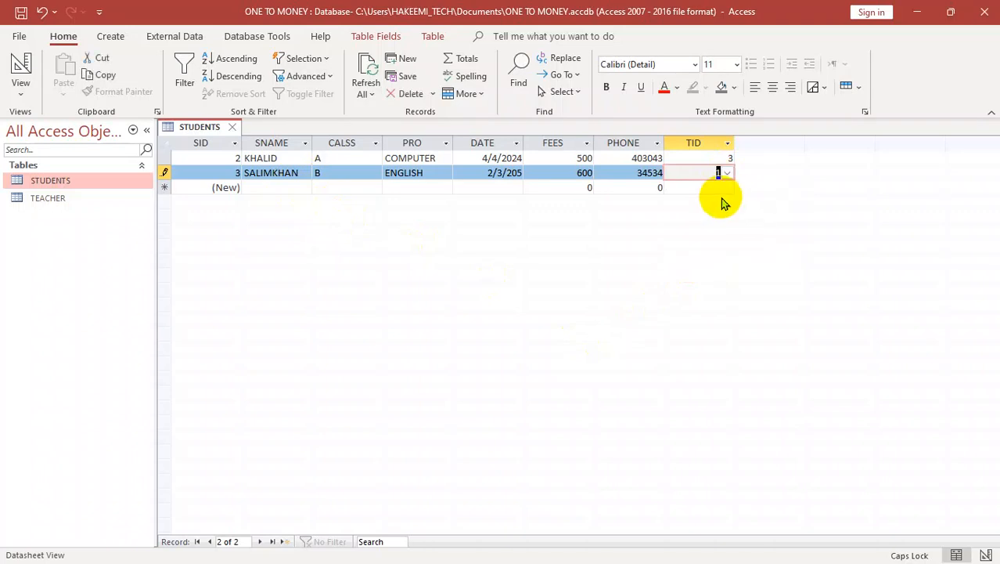
key(Tab)
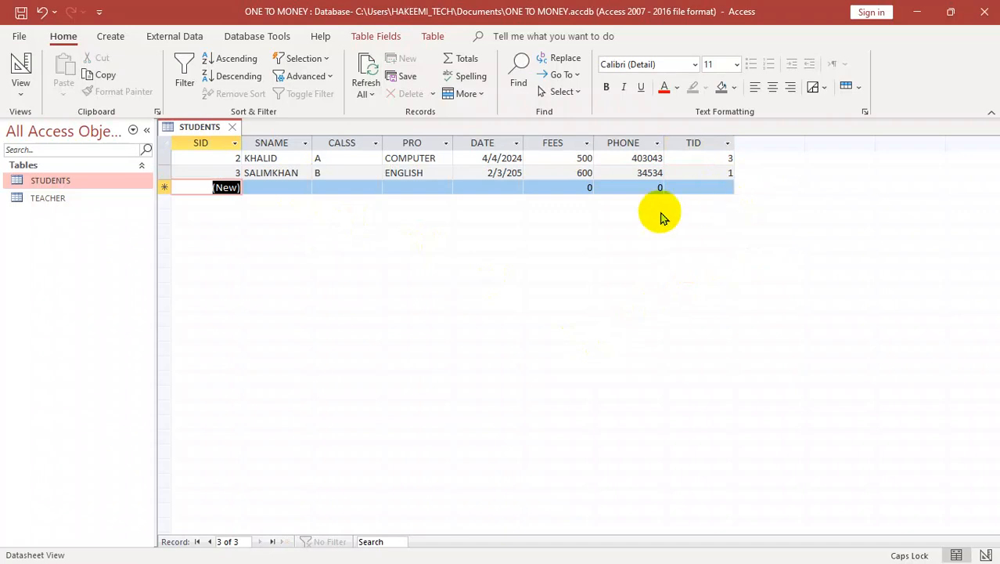
click(712, 160)
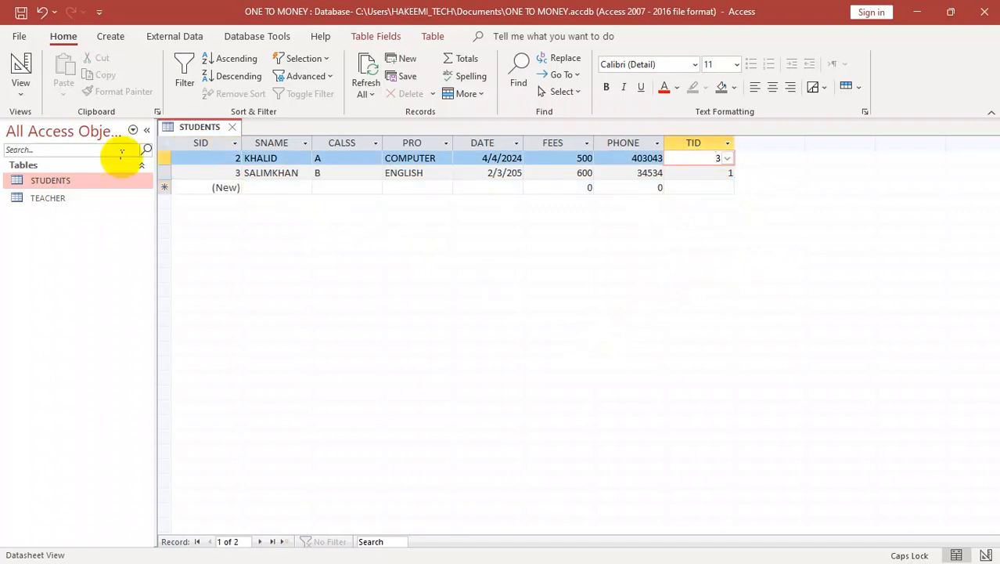
Step: Open the TEACHER table and start a new record with the teacher's name and PRO WORD
double_click(48, 198)
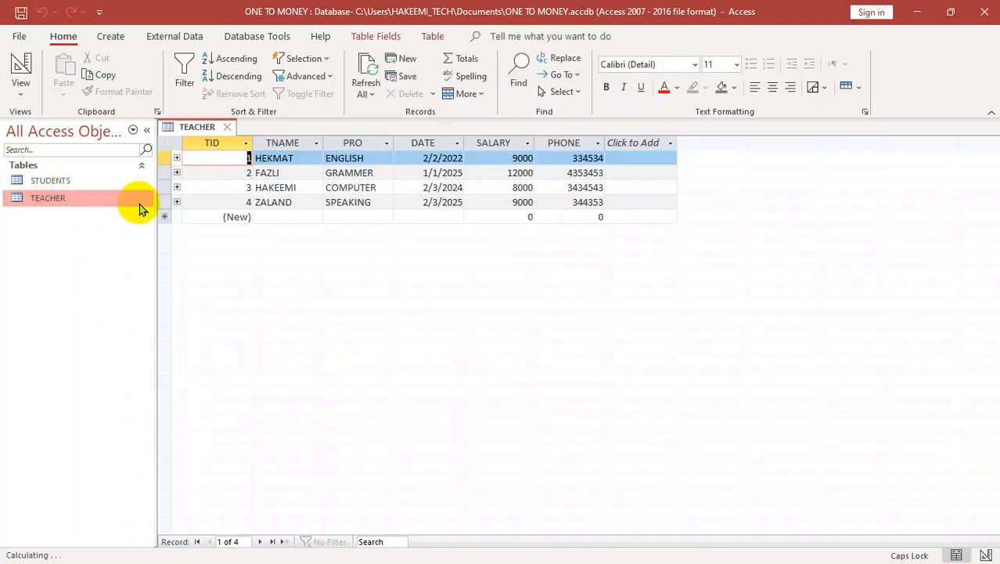
click(268, 218)
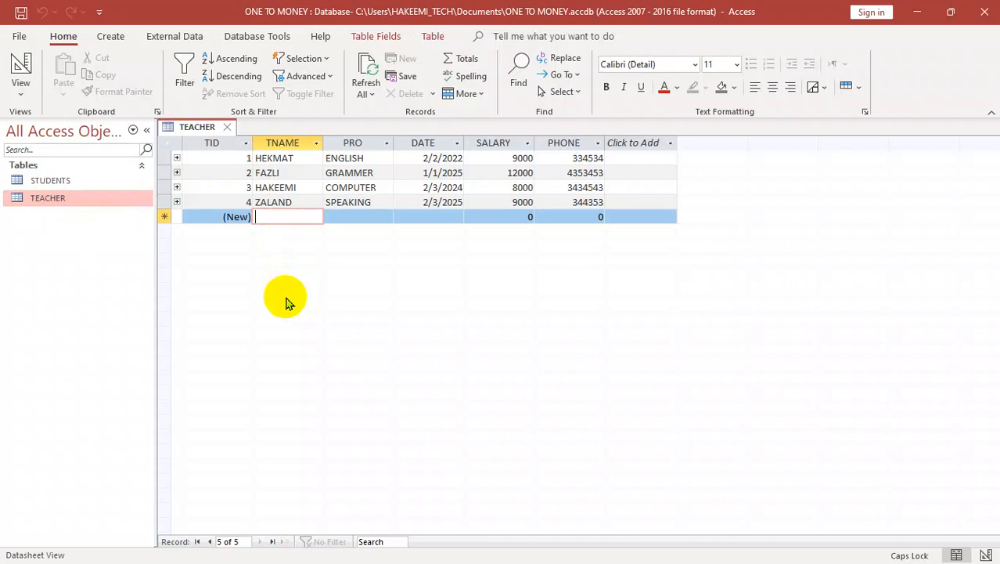
text(SH)
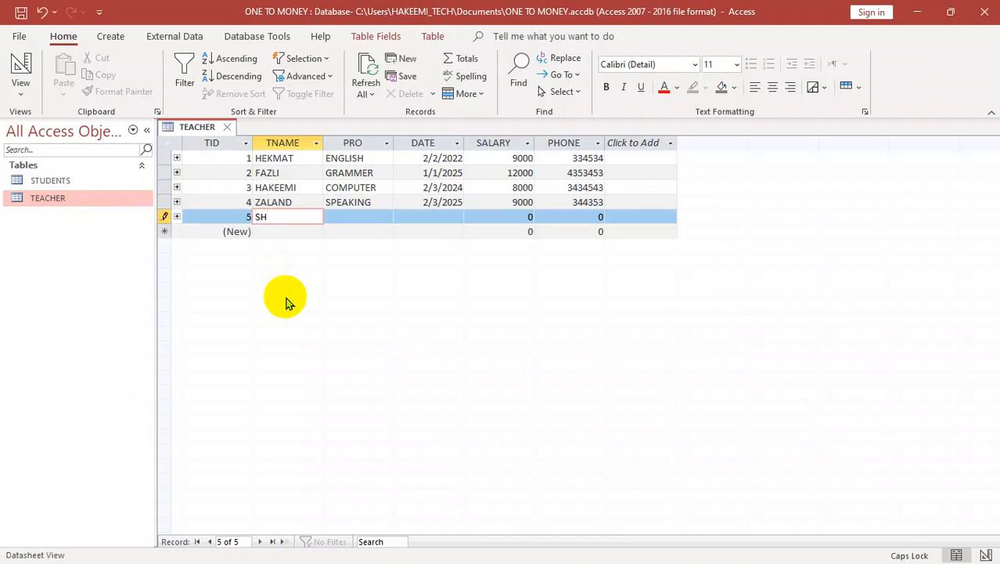
text(AHEEN)
key(Tab)
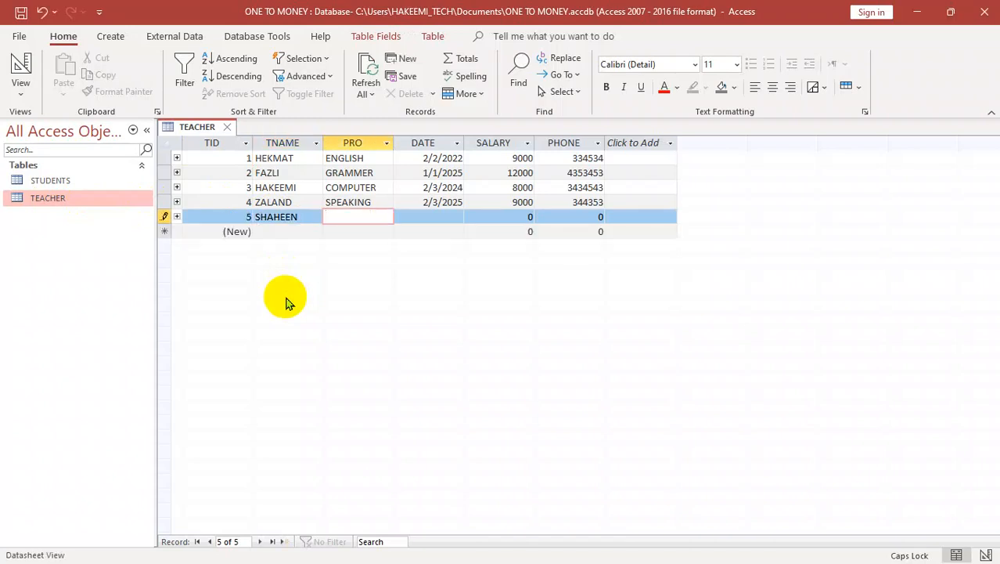
text(L)
key(BackSpace)
text(WORD)
key(Tab)
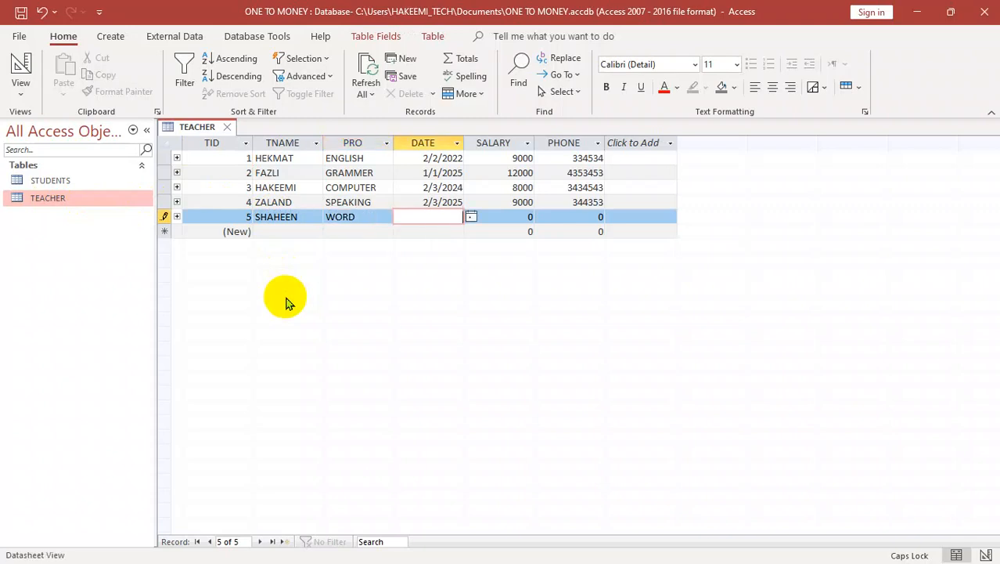
Step: Complete the teacher record with DATE 3/3/2025, SALARY 9000 and the phone number, and close the TEACHER table
text(3/3/2025)
key(Tab)
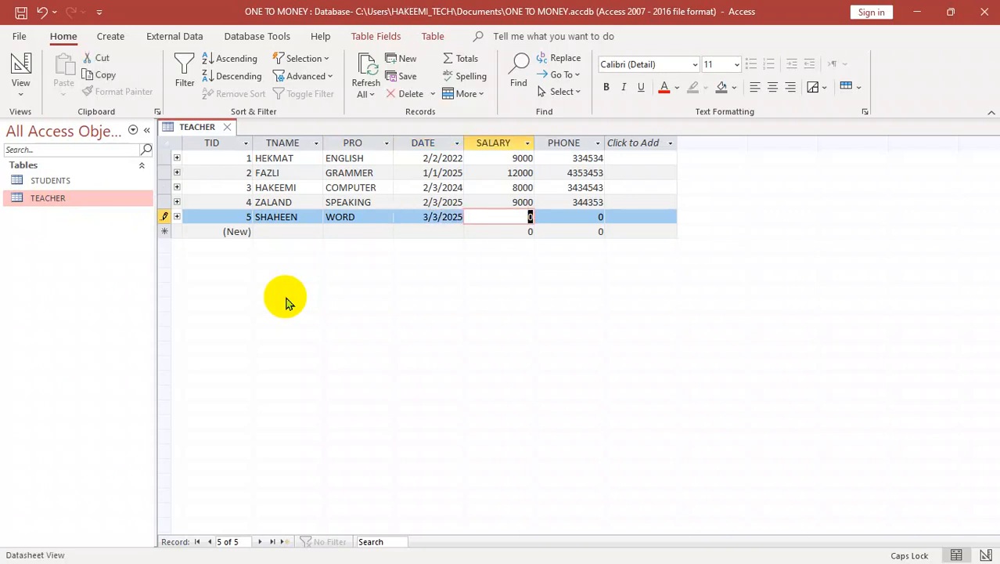
text(9000)
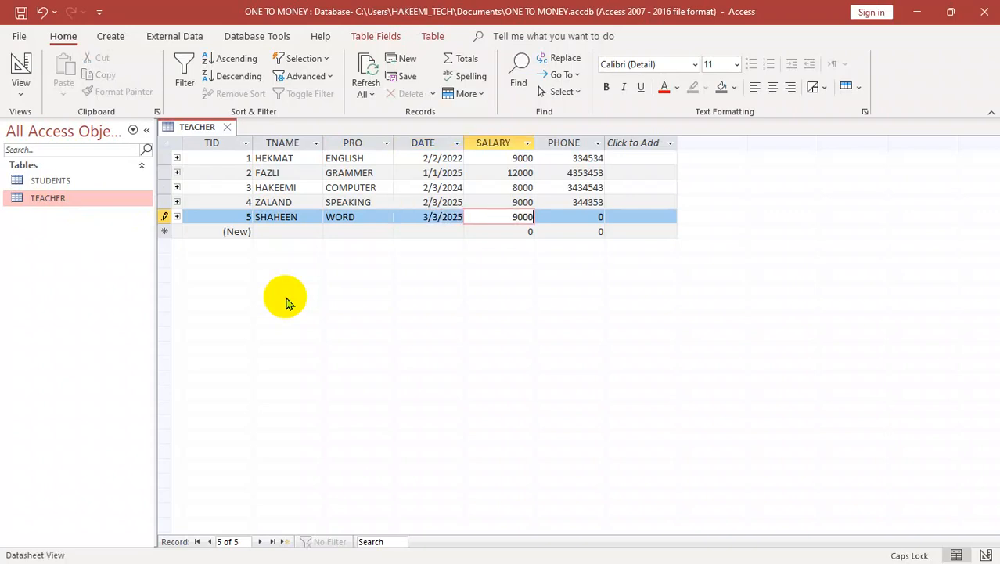
key(Tab)
text(343453)
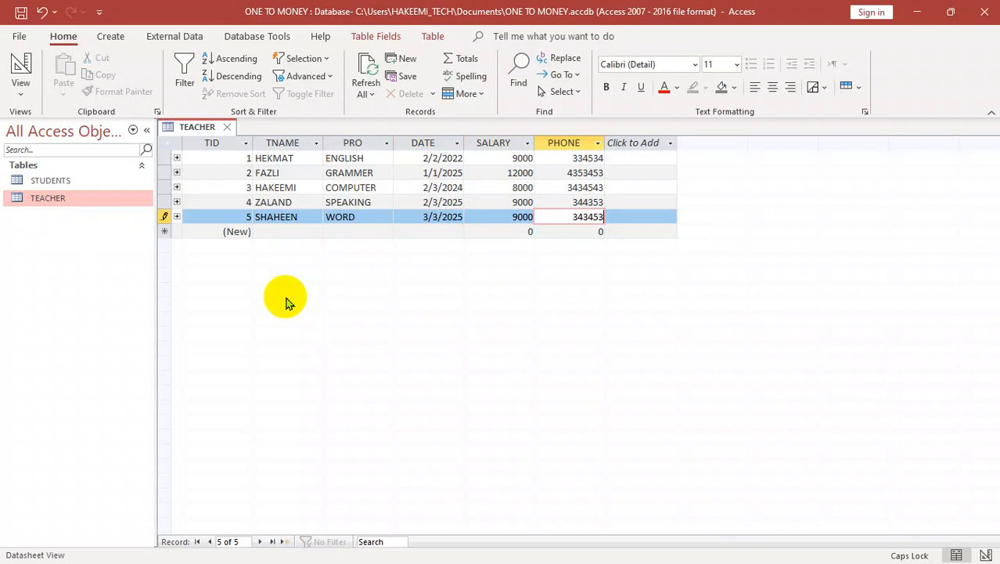
key(Tab)
key(ctrl+w)
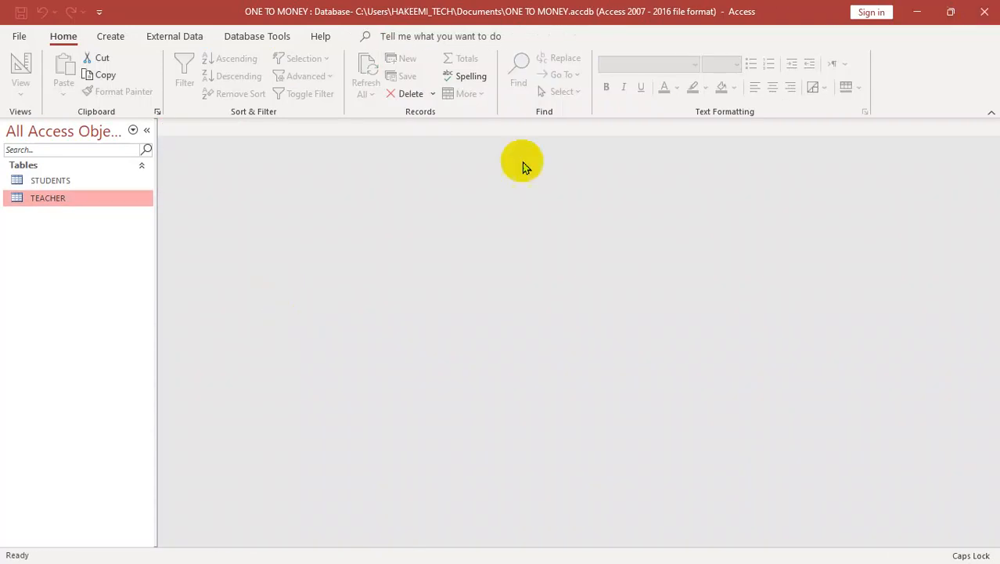
Step: Open the STUDENTS table, examine the TID lookup list for the added teacher, and close the table
double_click(73, 181)
click(723, 173)
click(726, 172)
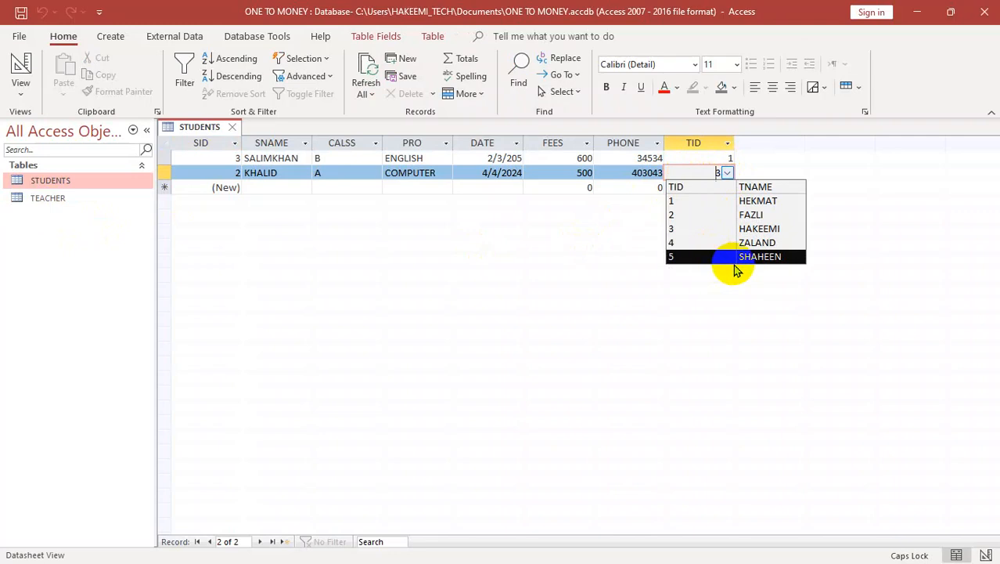
click(615, 282)
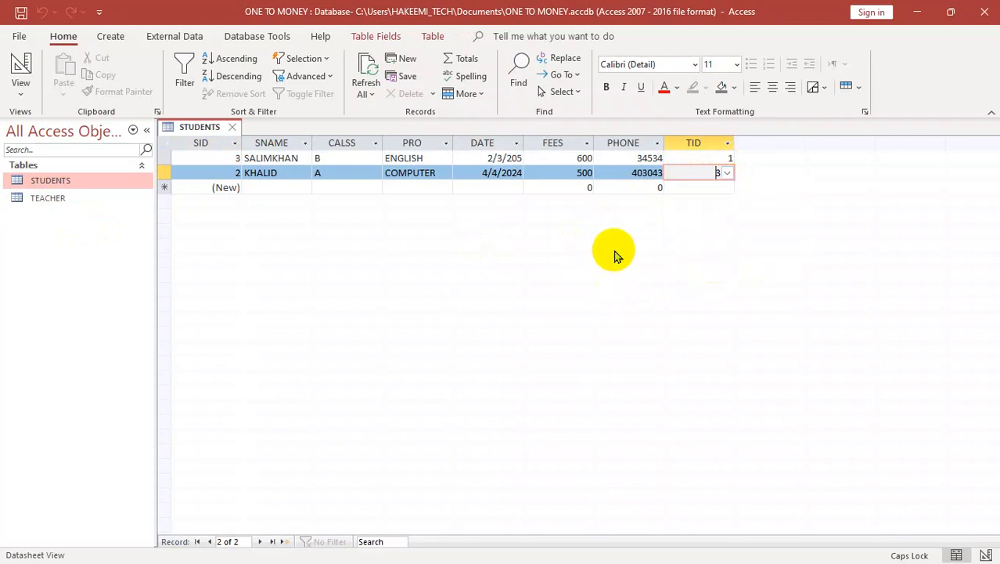
click(625, 187)
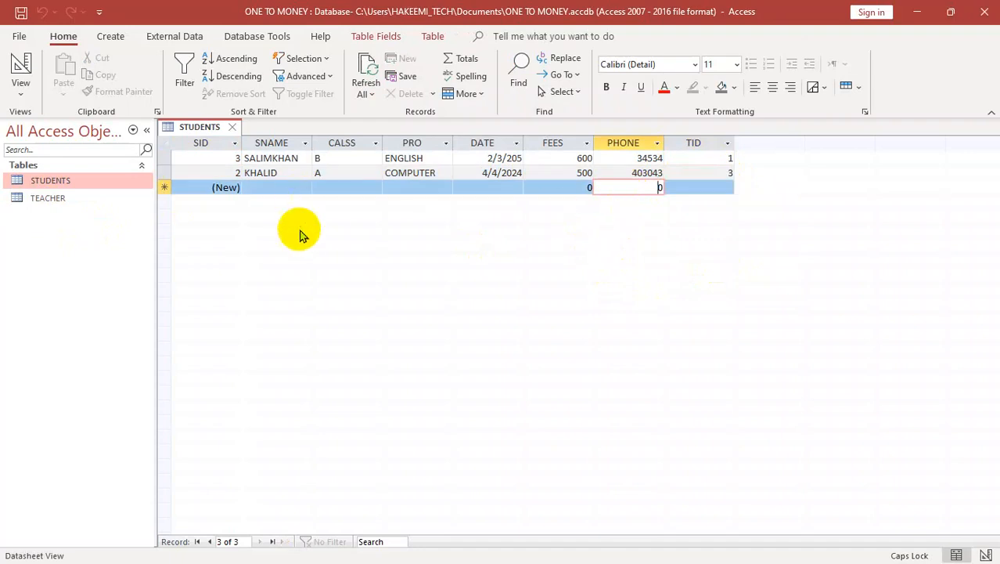
key(ctrl+w)
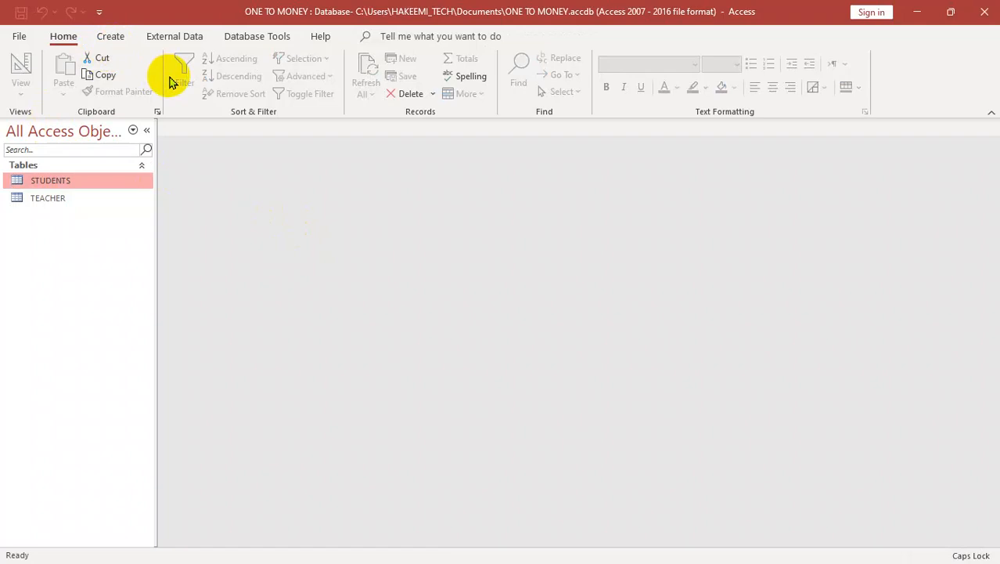
Step: Start a new table in Design view with an AutoNumber field CID and a Short Text field CNAME
click(112, 36)
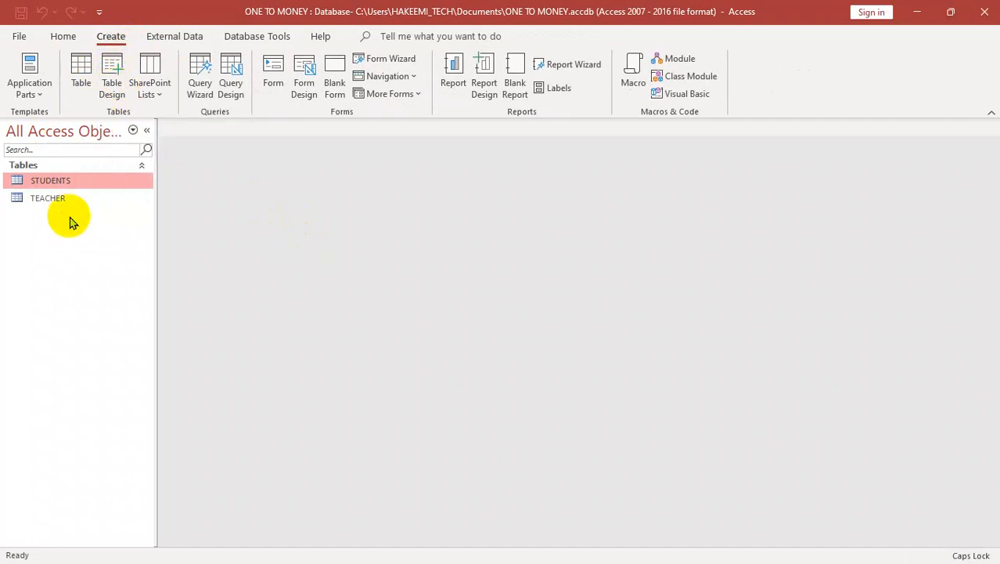
click(119, 79)
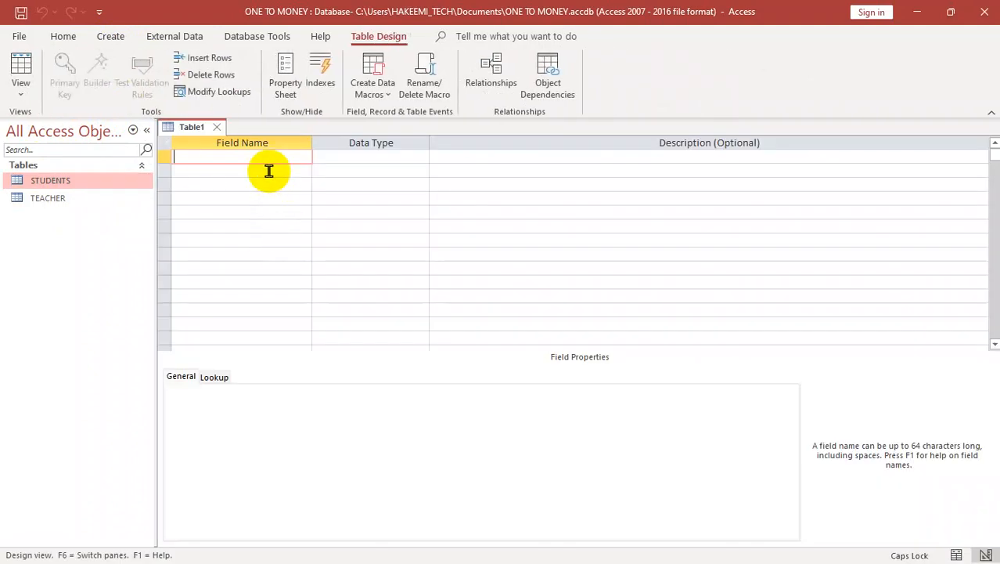
key(Caps_Lock)
key(Caps_Lock)
text(CID)
key(Tab)
key(Tab)
key(Tab)
text(CNAME)
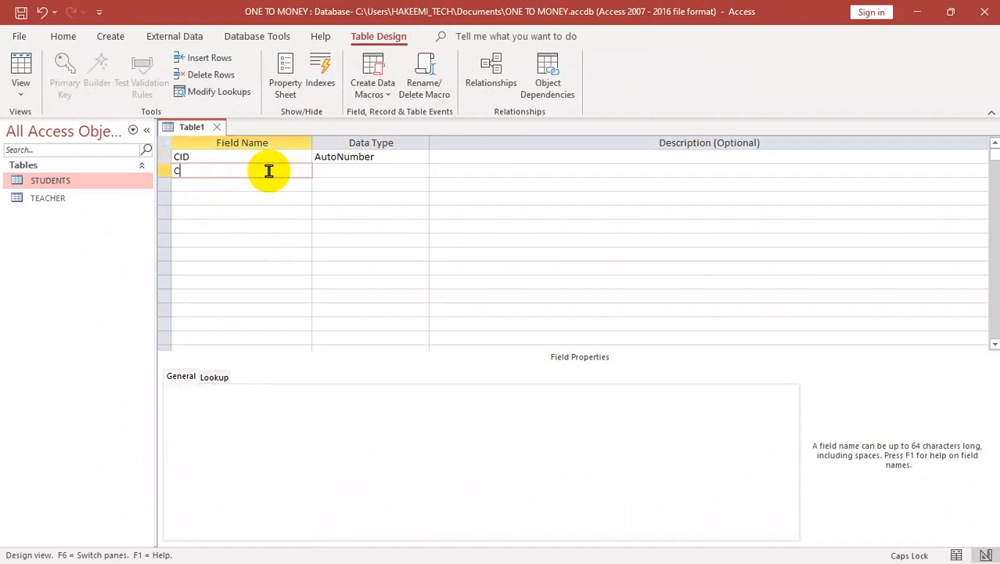
key(Tab)
Step: Add a third field named PHONE with the Number data type to the new table's design
key(Tab)
key(Tab)
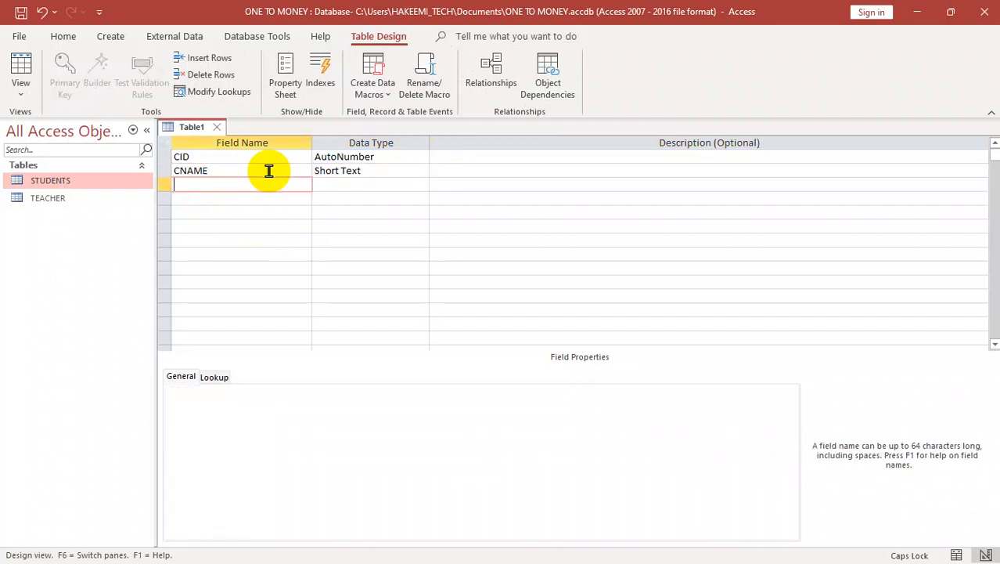
text(N)
key(BackSpace)
text(CPH)
key(BackSpace)
key(BackSpace)
key(BackSpace)
text(PHONE)
key(BackSpace)
key(BackSpace)
key(BackSpace)
text(ONE)
key(Tab)
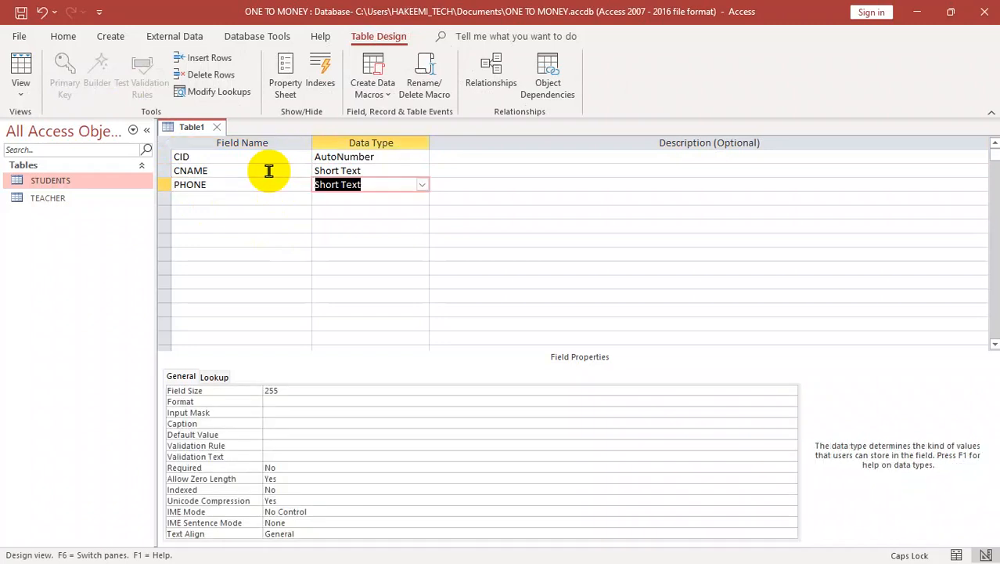
key(Tab)
key(shift+Tab)
text(n)
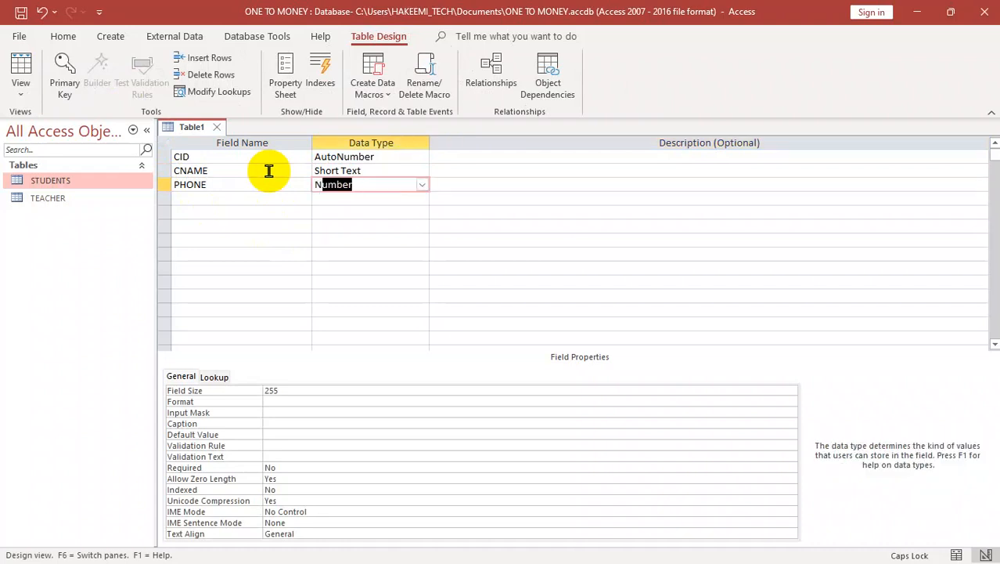
key(Tab)
key(Tab)
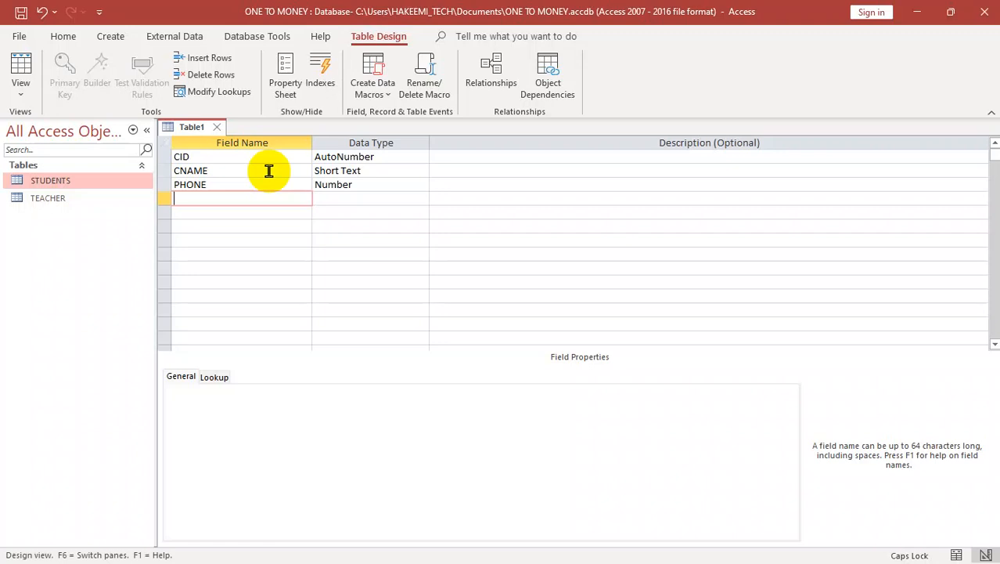
text(P)
key(BackSpace)
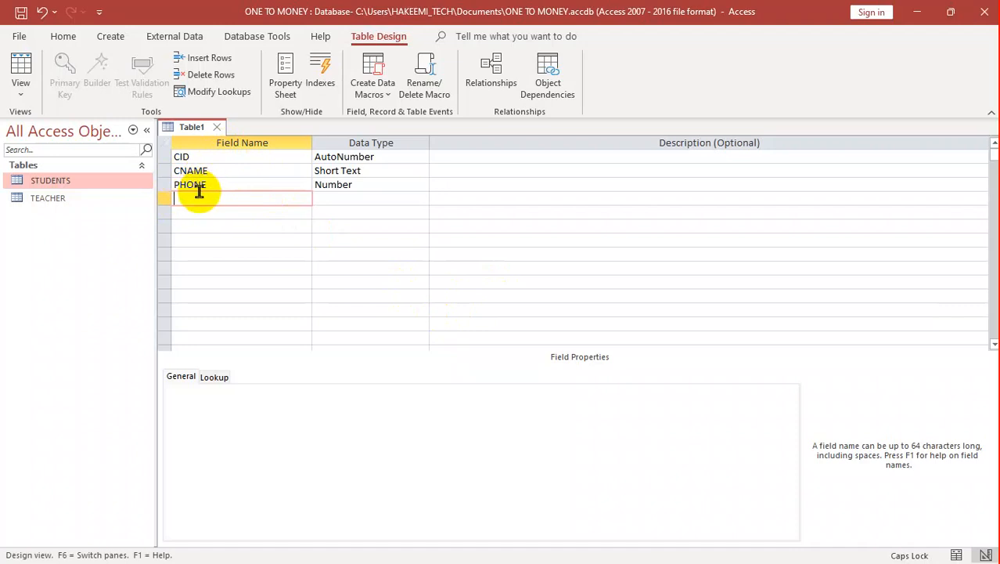
Step: Close the database program, discarding the design changes of the new table
click(183, 237)
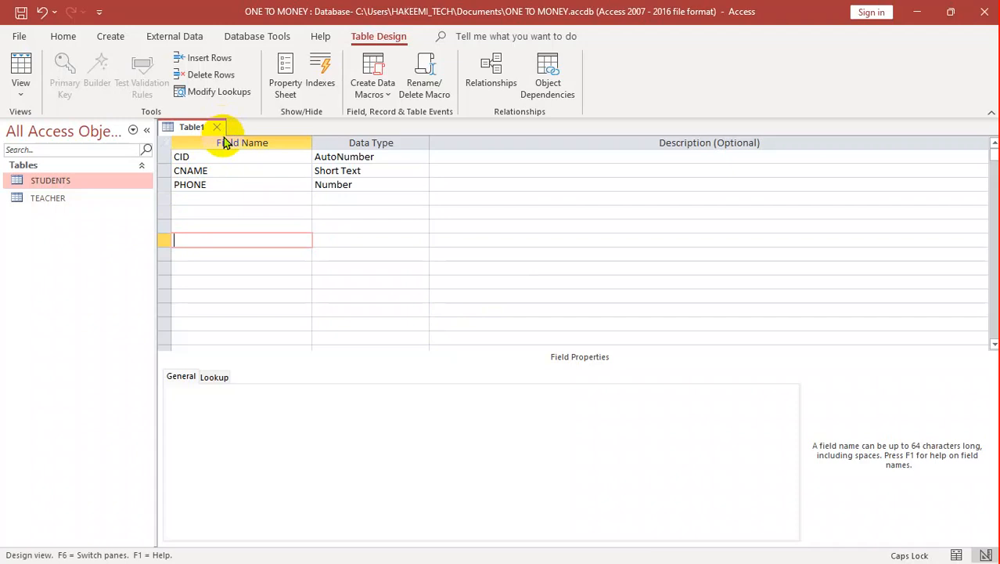
click(982, 14)
click(504, 329)
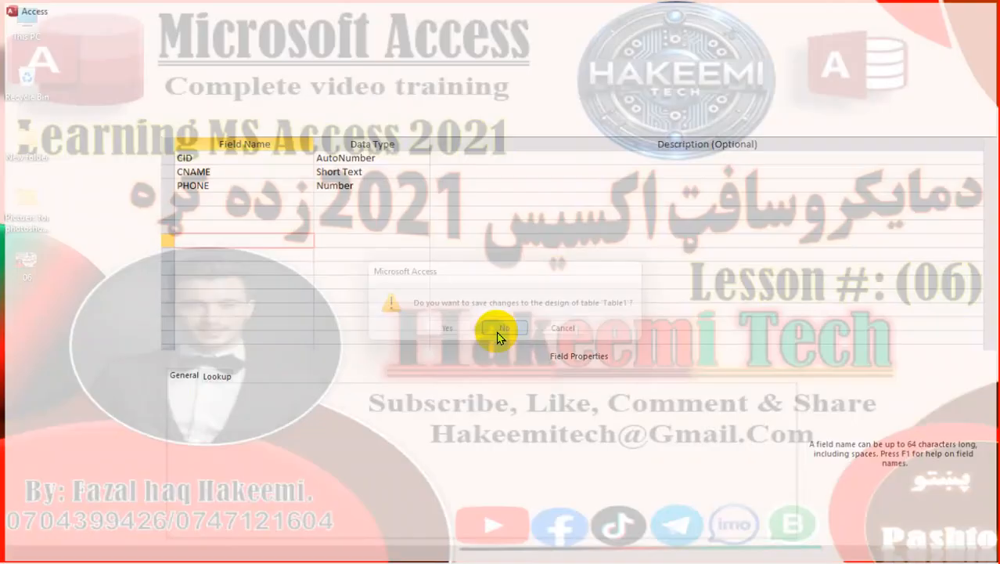